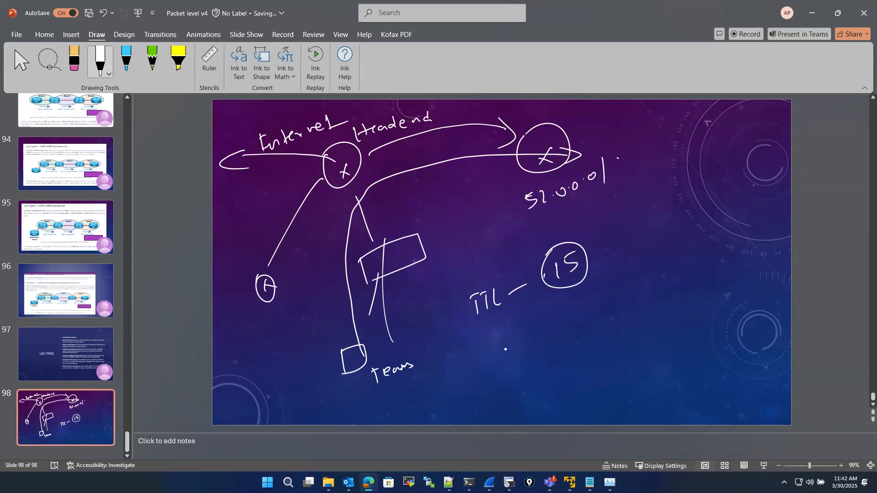
# Handwrite "TTL - 10" with the 10 circled beneath the TTL 15 note on slide 98, and cross out its TTL label
pyautogui.moveTo(564, 319); pyautogui.dragTo(561, 334)
pyautogui.moveTo(574, 315)
pyautogui.mouseDown()
pyautogui.moveTo(568, 325)
pyautogui.moveTo(577, 311)
pyautogui.mouseUp()
pyautogui.moveTo(554, 320); pyautogui.dragTo(558, 306)
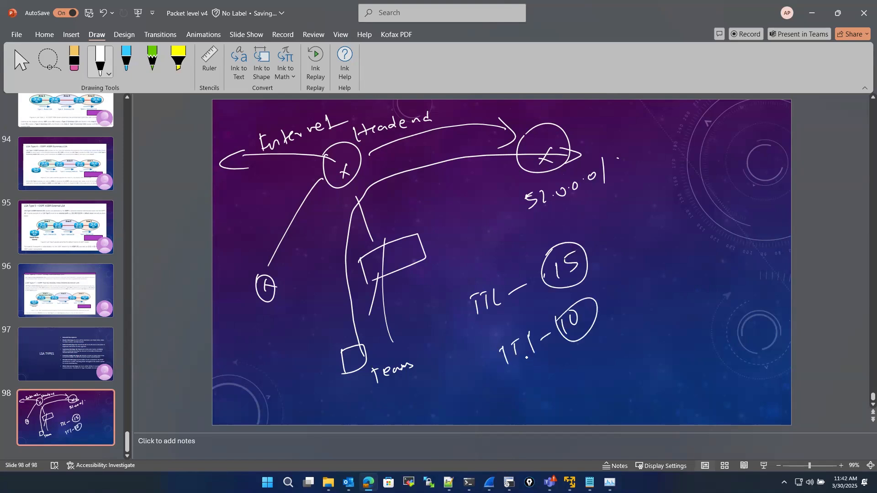
pyautogui.moveTo(516, 380); pyautogui.dragTo(531, 316)
pyautogui.moveTo(506, 350); pyautogui.dragTo(528, 358)
# Clear all handwritten ink from slide 98, including the network sketch, the TTL notes and the stray marks
pyautogui.click(21, 59)
pyautogui.click(331, 178)
pyautogui.press('Delete')
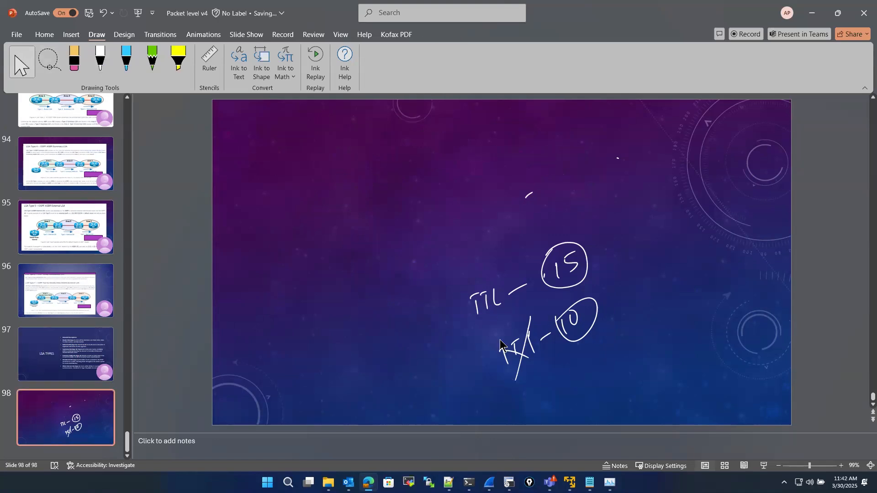
pyautogui.click(514, 353)
pyautogui.press('Delete')
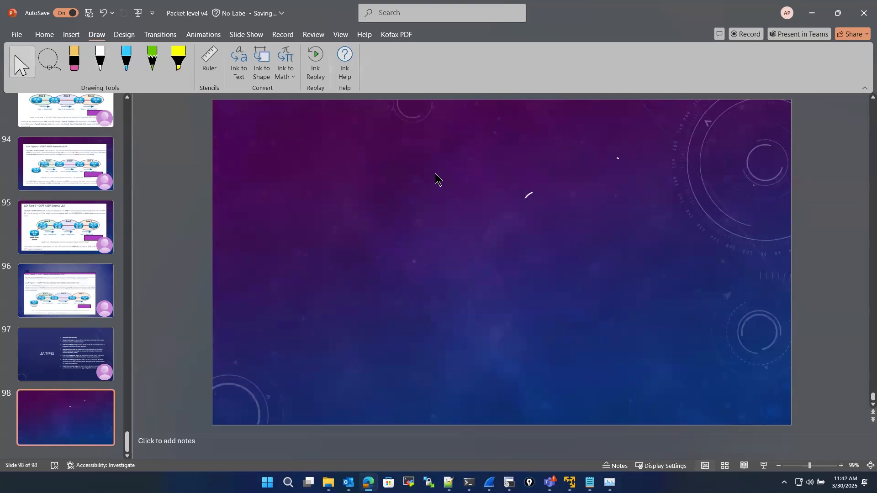
pyautogui.click(75, 63)
pyautogui.moveTo(525, 191)
pyautogui.mouseDown()
pyautogui.moveTo(608, 170)
pyautogui.moveTo(588, 166)
pyautogui.mouseUp()
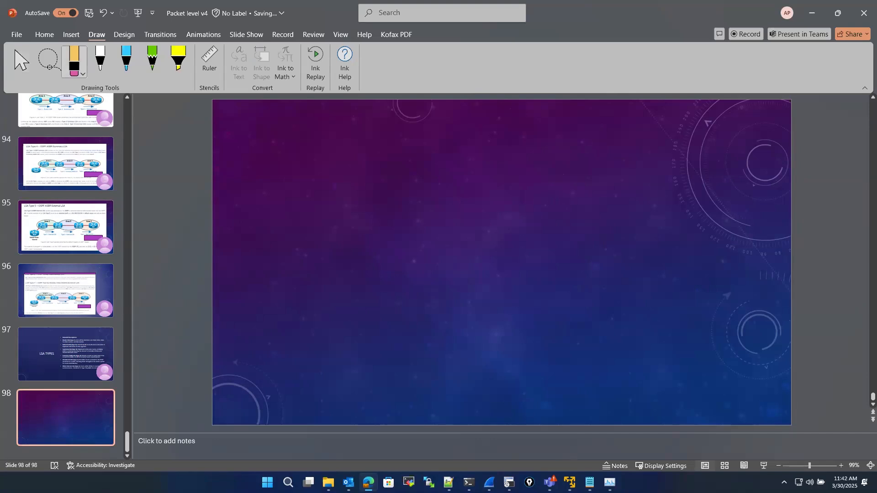
# Switch to the router terminal over the EVE topology, wake the R1 console and enter privileged mode with "en"
pyautogui.hotkey('alt', 'Tab')
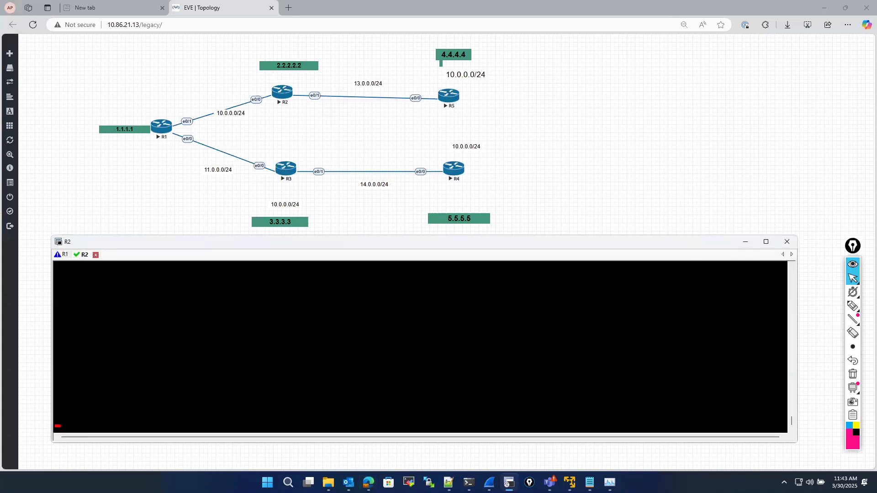
pyautogui.click(63, 254)
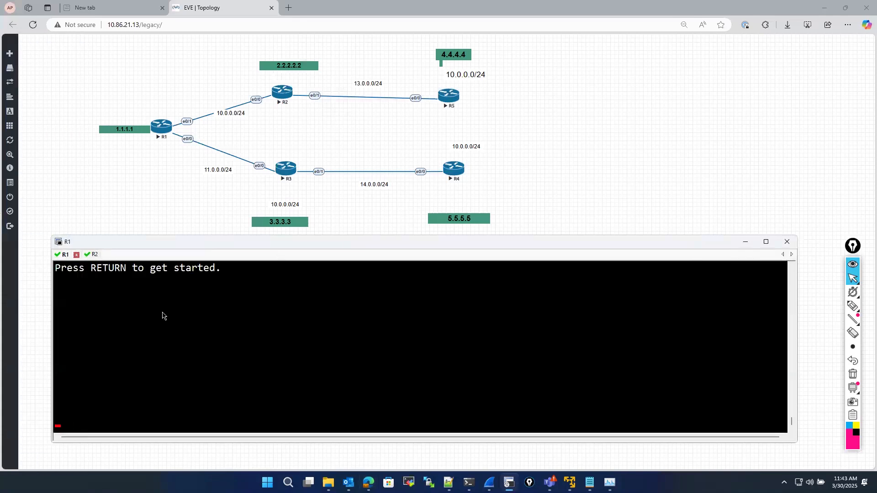
pyautogui.press('Return')
pyautogui.press('Return')
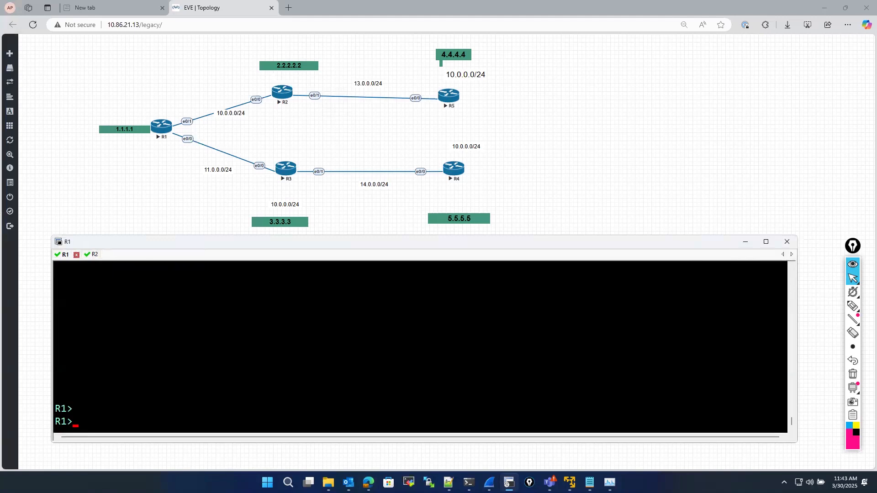
pyautogui.write('en')
pyautogui.press('Return')
pyautogui.write('conf')
pyautogui.press('Tab')
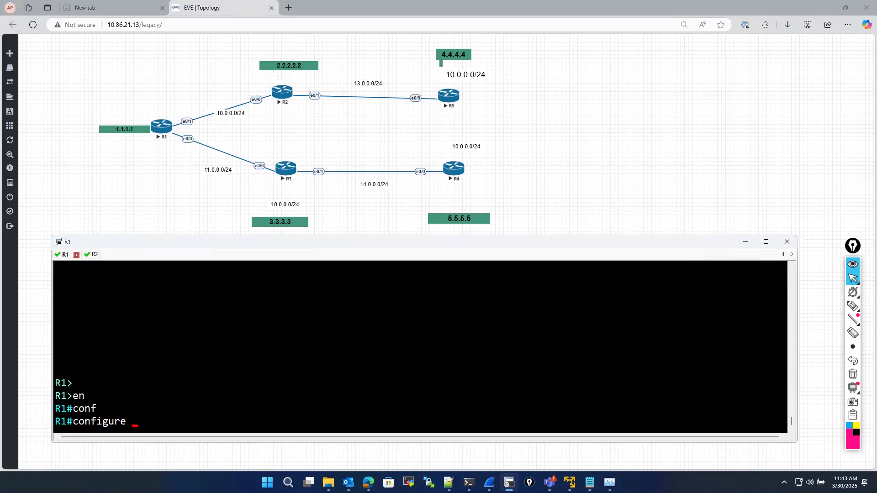
pyautogui.press('BackSpace')
pyautogui.press('BackSpace')
pyautogui.press('BackSpace')
pyautogui.press('BackSpace')
pyautogui.press('BackSpace')
pyautogui.press('BackSpace')
pyautogui.press('BackSpace')
pyautogui.press('BackSpace')
pyautogui.press('BackSpace')
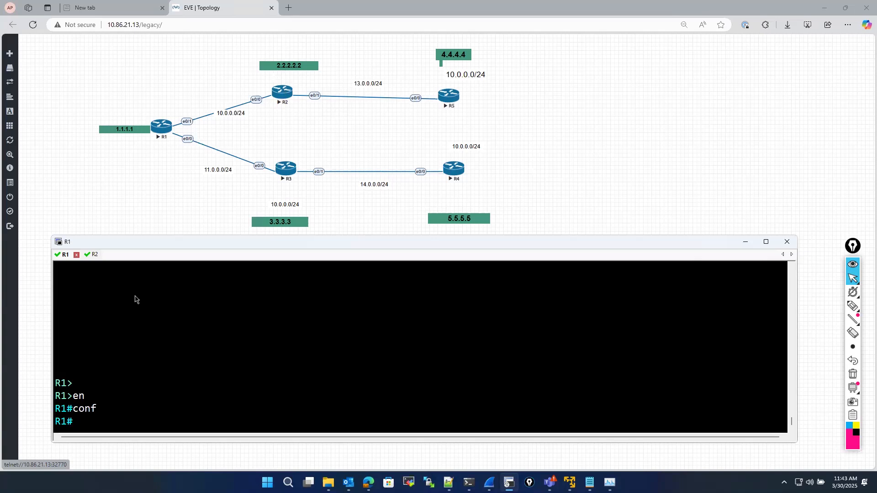
# Bring up the R2 console, enter privileged mode and start global configuration from the terminal
pyautogui.click(92, 259)
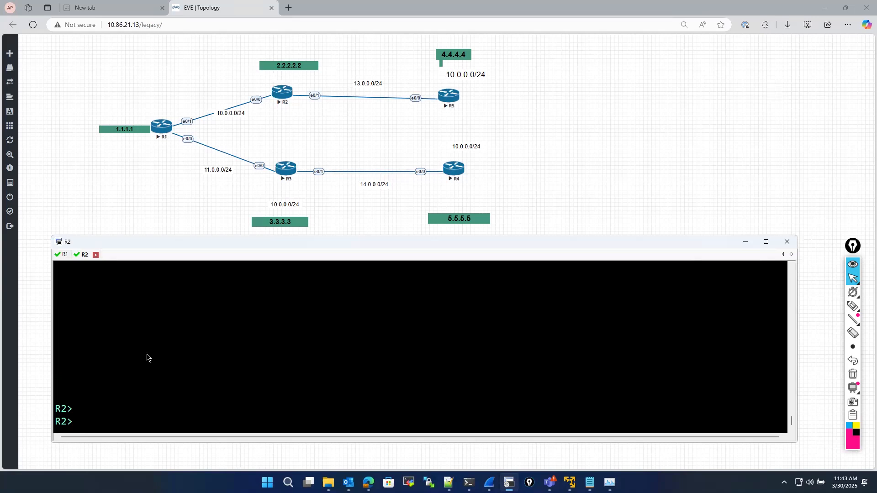
pyautogui.press('Return')
pyautogui.press('Return')
pyautogui.press('Return')
pyautogui.write('en')
pyautogui.press('Return')
pyautogui.press('Return')
pyautogui.write('co')
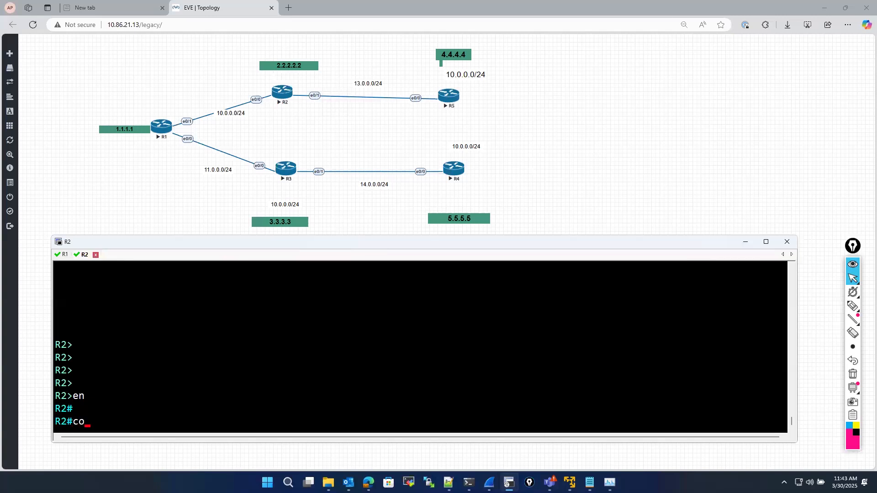
pyautogui.write('nf')
pyautogui.press('Return')
pyautogui.press('Return')
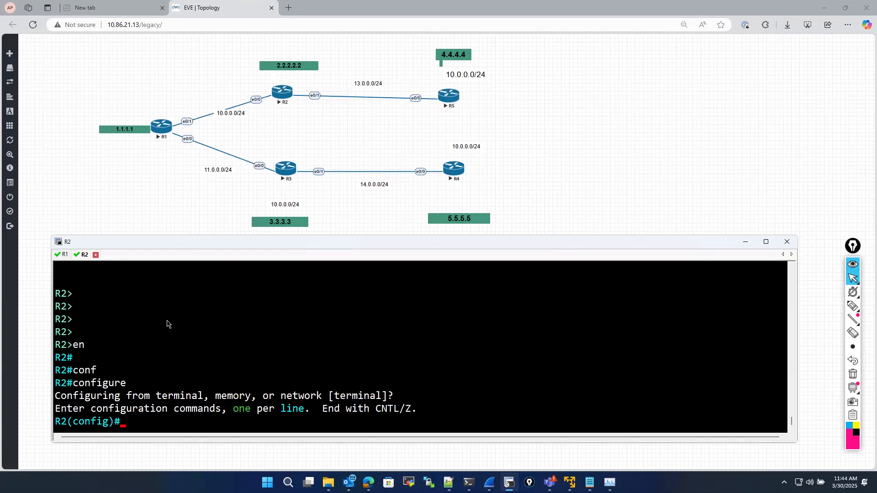
# Assign IP address 13.0.0.1 with mask 255.255.255.0 to interface ethernet 0/1 on R2
pyautogui.write('int')
pyautogui.press('Tab')
pyautogui.write('et')
pyautogui.press('Tab')
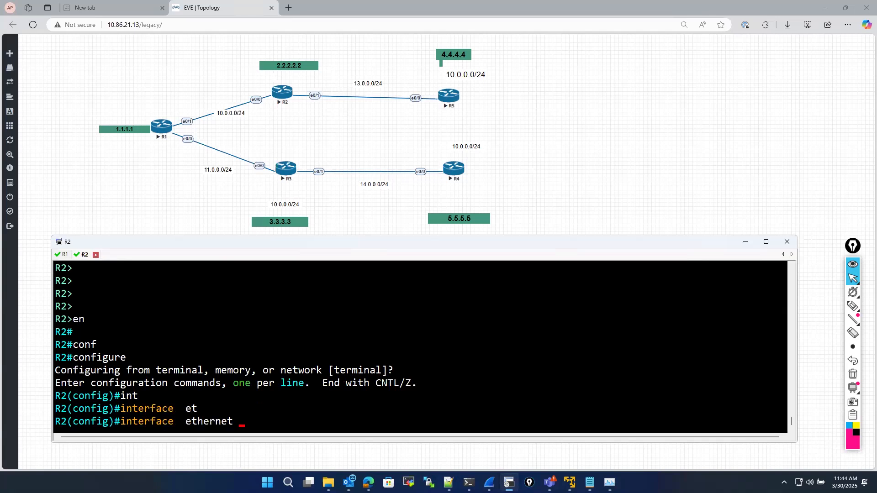
pyautogui.write('0/1')
pyautogui.press('Return')
pyautogui.write('ip add')
pyautogui.press('Tab')
pyautogui.write('13.0')
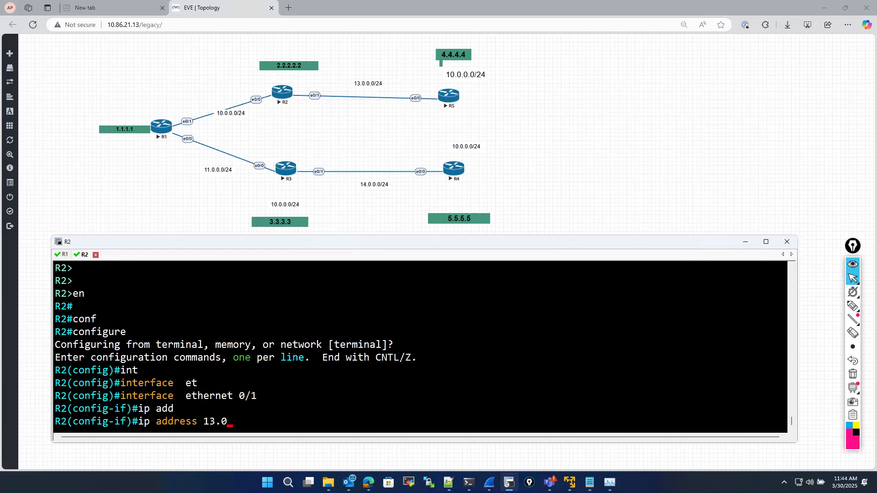
pyautogui.write('.0.1 255.255.255.')
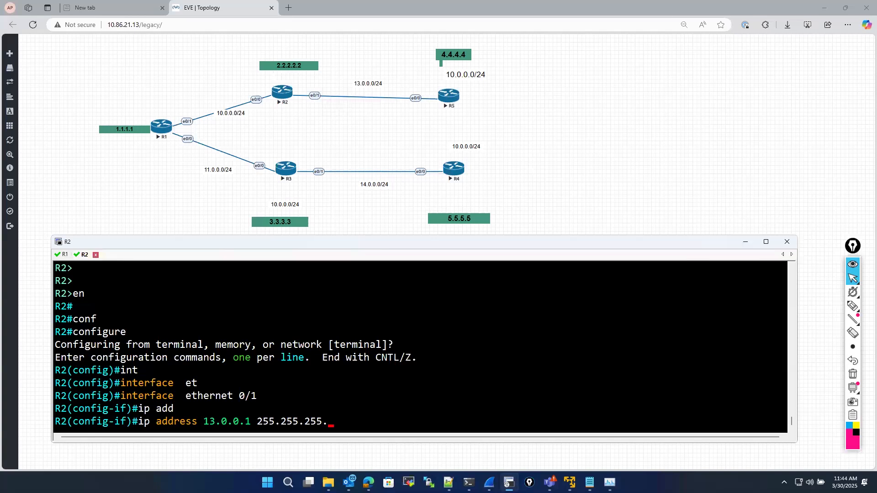
pyautogui.write('0')
pyautogui.press('Return')
# Enable R2's ethernet 0/1 interface with "no sh" and exit back to privileged mode
pyautogui.write('no sh')
pyautogui.press('Return')
pyautogui.press('Return')
pyautogui.write('exit')
pyautogui.press('Return')
pyautogui.press('Return')
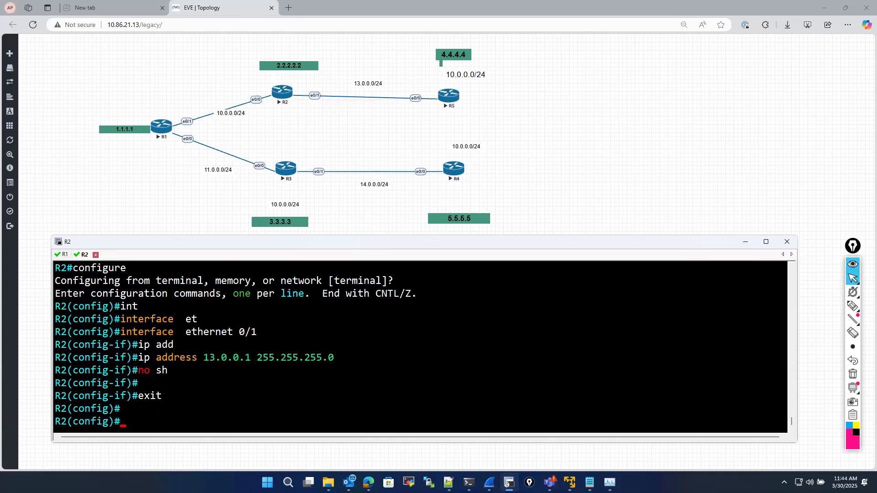
pyautogui.write('exit')
pyautogui.press('Return')
pyautogui.press('Return')
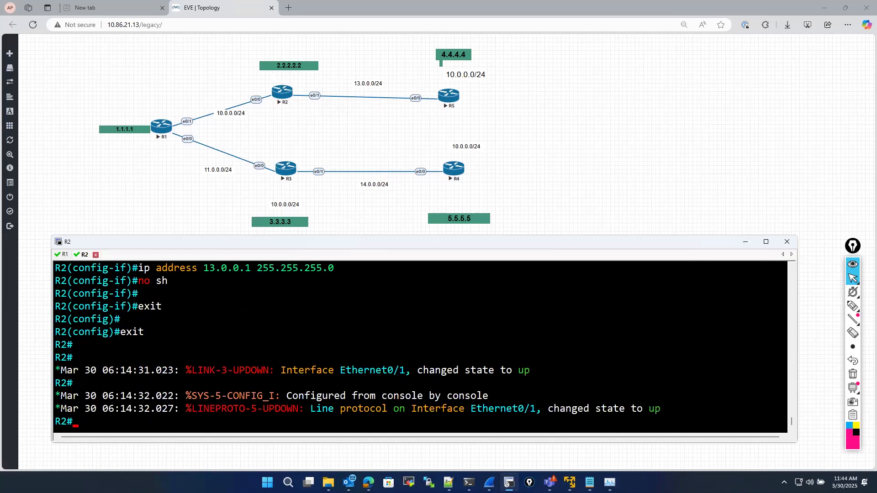
# Start global configuration on R2 again and enter interface configuration for ethernet 0/1
pyautogui.write('conf')
pyautogui.press('Tab')
pyautogui.press('Return')
pyautogui.press('Return')
pyautogui.press('Return')
pyautogui.press('Return')
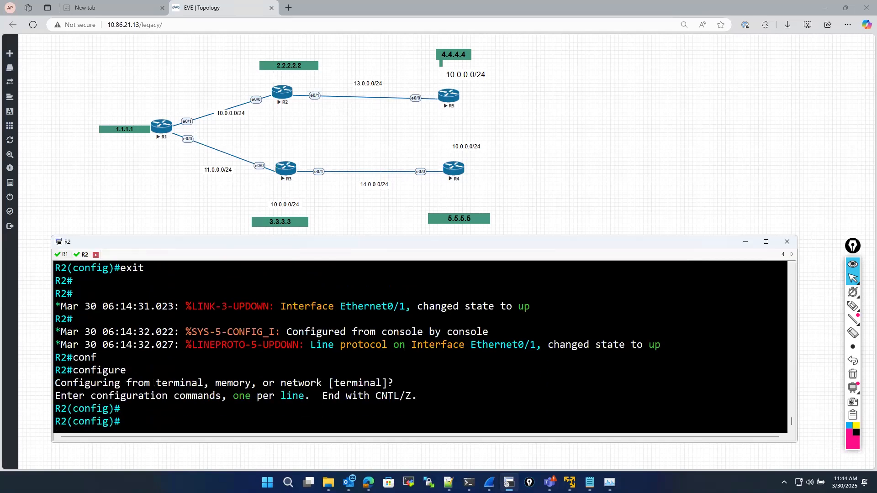
pyautogui.write('ui')
pyautogui.press('BackSpace')
pyautogui.press('BackSpace')
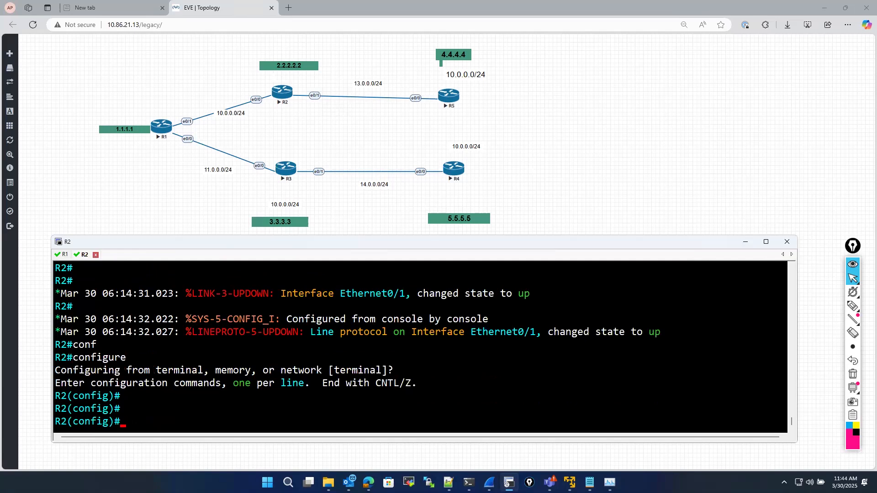
pyautogui.write('int')
pyautogui.press('Tab')
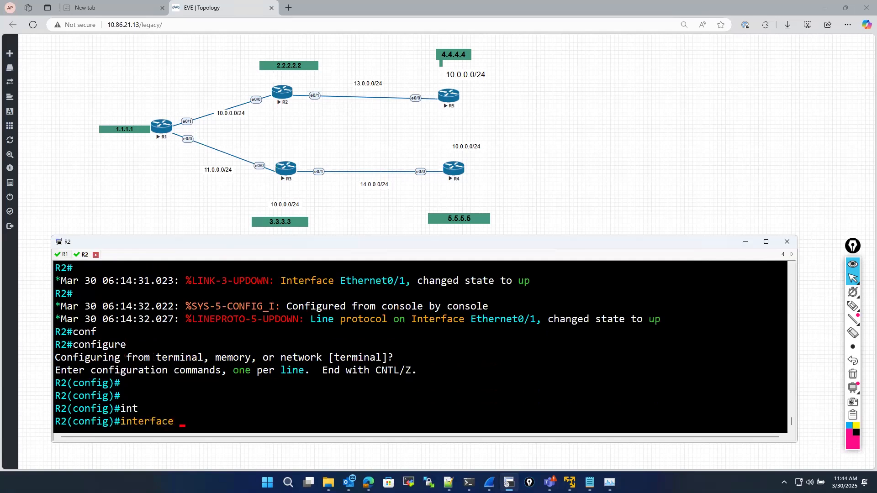
pyautogui.write('et')
pyautogui.press('Tab')
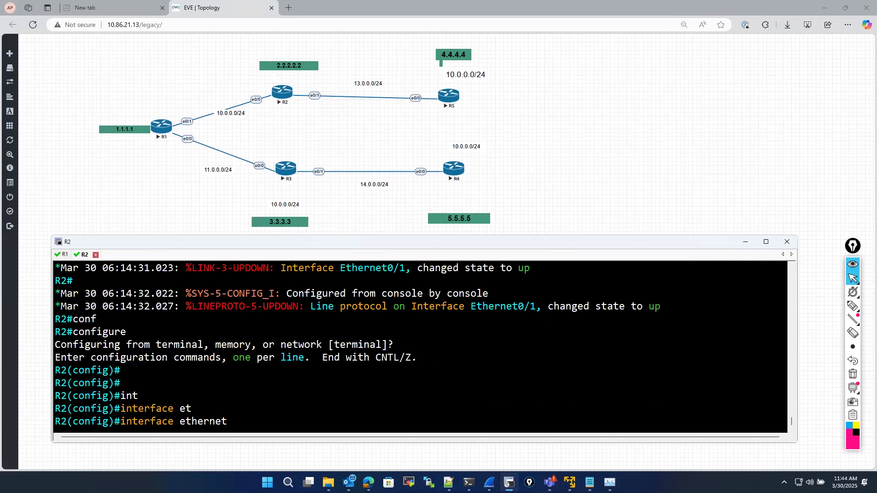
pyautogui.write('0/1')
pyautogui.press('Return')
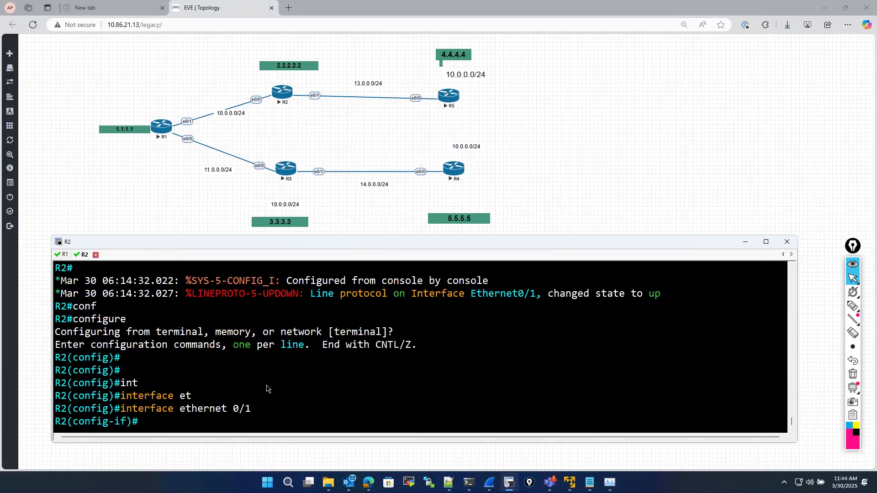
# Set the IP MTU of R2's ethernet 0/1 interface to 1200 and exit to global configuration mode
pyautogui.write('ip my')
pyautogui.press('BackSpace')
pyautogui.write('t')
pyautogui.press('Tab')
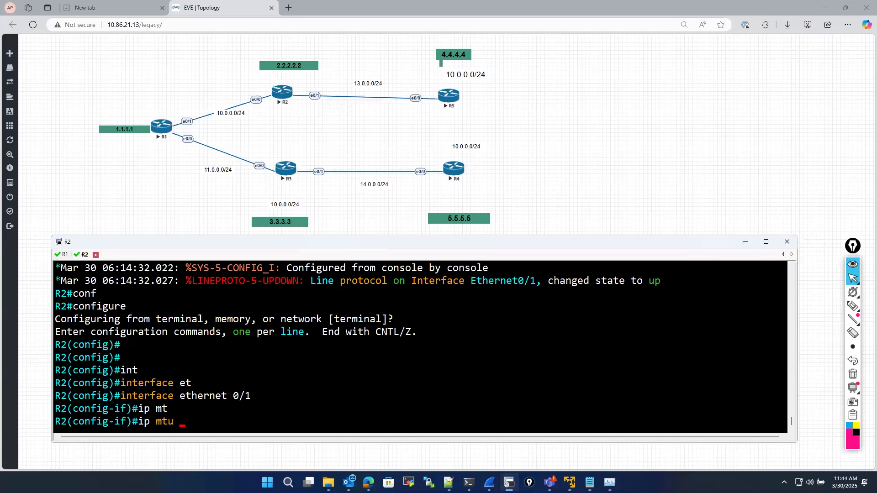
pyautogui.write('1200')
pyautogui.press('Return')
pyautogui.write('exit')
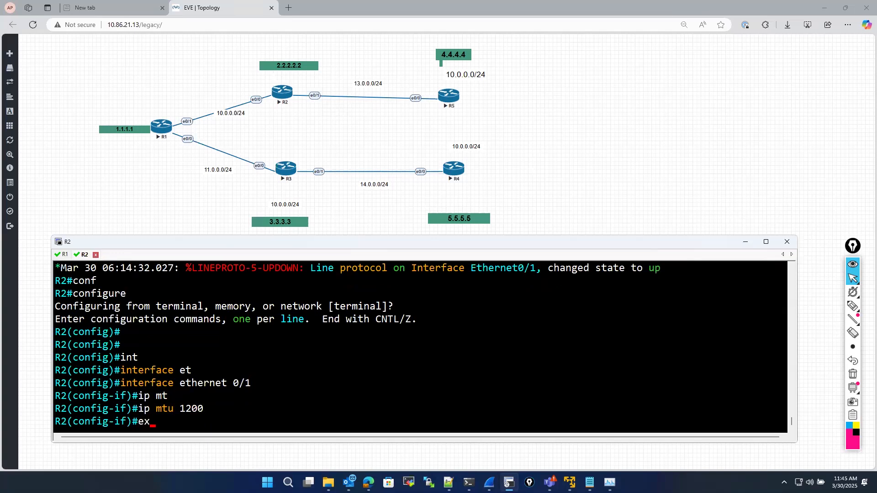
pyautogui.press('Return')
pyautogui.press('Return')
pyautogui.press('Return')
# Create interface loopback 0 on R2 and enter its interface configuration
pyautogui.write('int')
pyautogui.press('Tab')
pyautogui.write('loo')
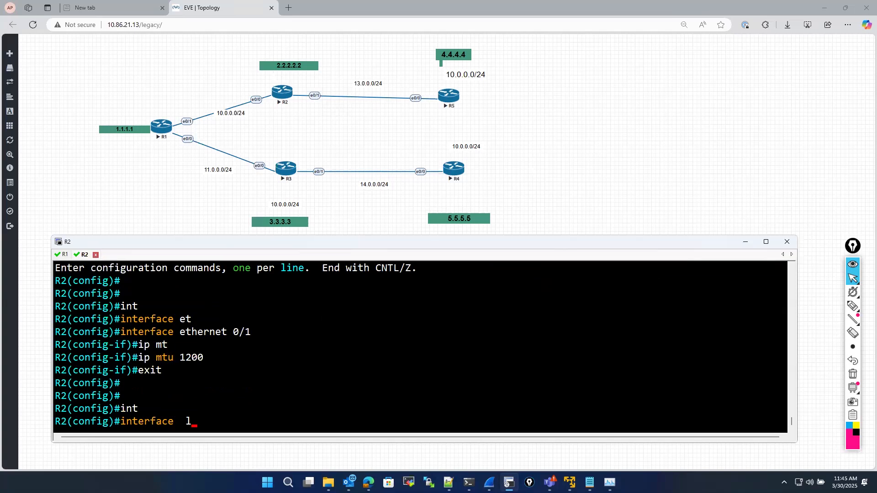
pyautogui.press('BackSpace')
pyautogui.press('BackSpace')
pyautogui.press('BackSpace')
pyautogui.write('loo')
pyautogui.press('Tab')
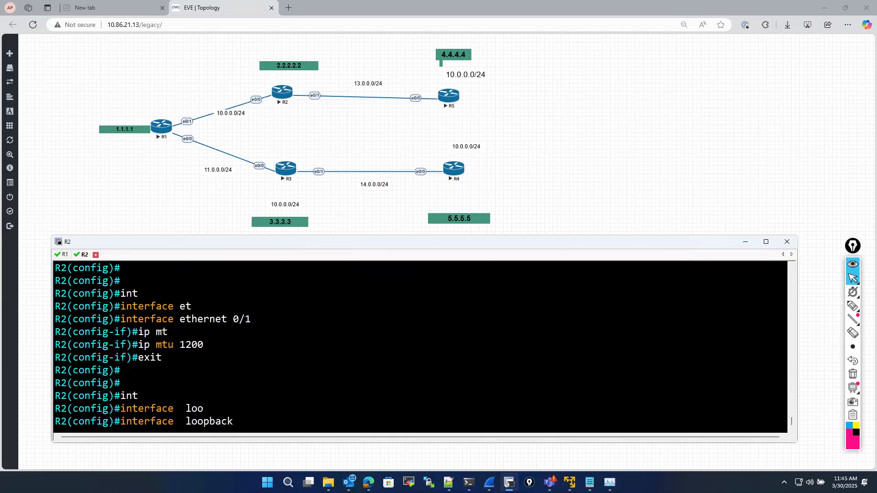
pyautogui.write('0')
pyautogui.press('Return')
# Assign IP address 2.2.2.2 with mask 255.255.255.255 to R2's loopback 0 and exit to privileged mode
pyautogui.write('ip add')
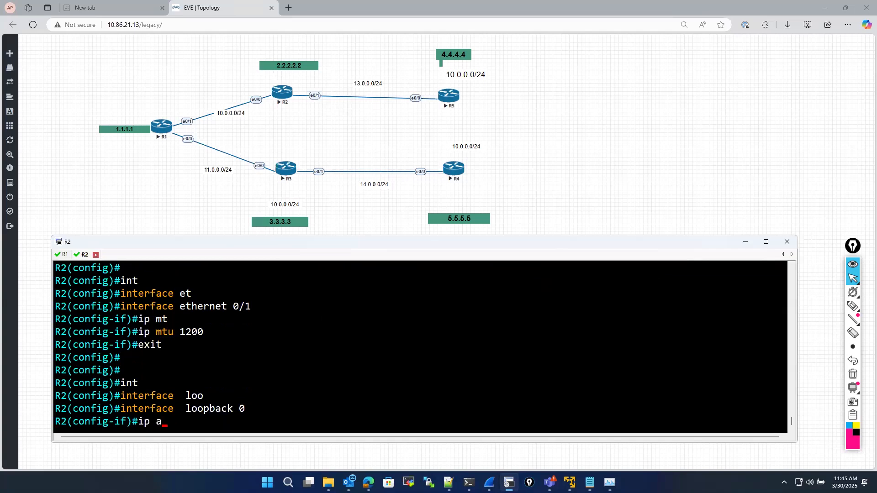
pyautogui.press('Tab')
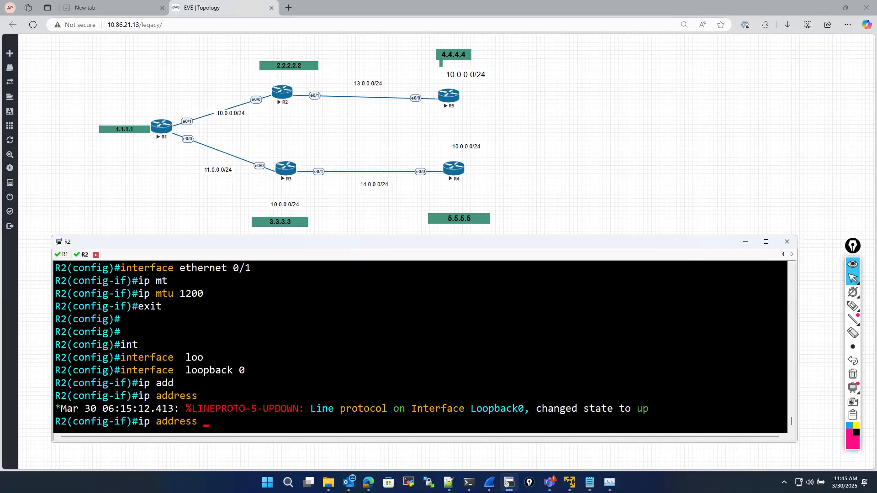
pyautogui.write('2.2.2.2 255.255.')
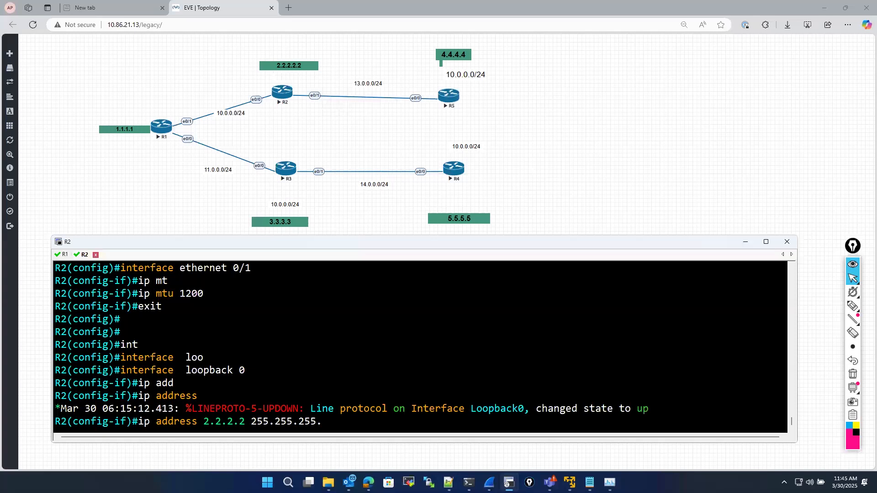
pyautogui.write('255')
pyautogui.press('Return')
pyautogui.write('exit')
pyautogui.press('Return')
pyautogui.press('Return')
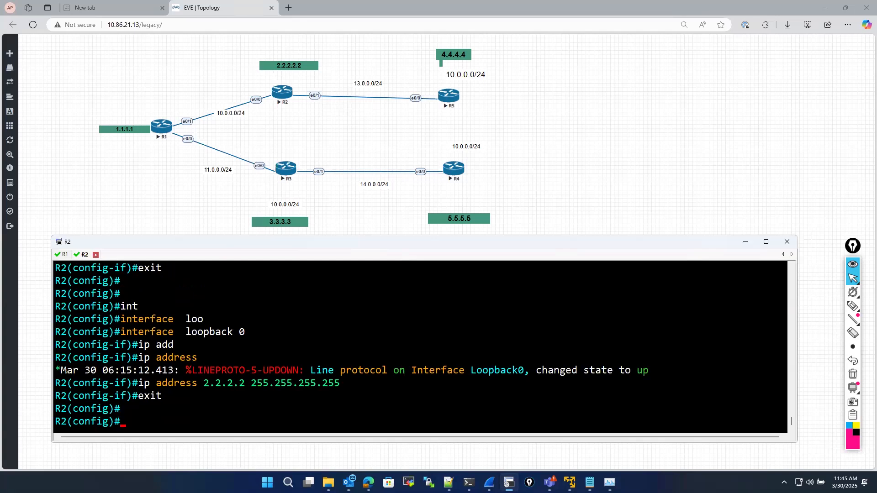
pyautogui.write('exit')
pyautogui.press('Return')
pyautogui.press('Return')
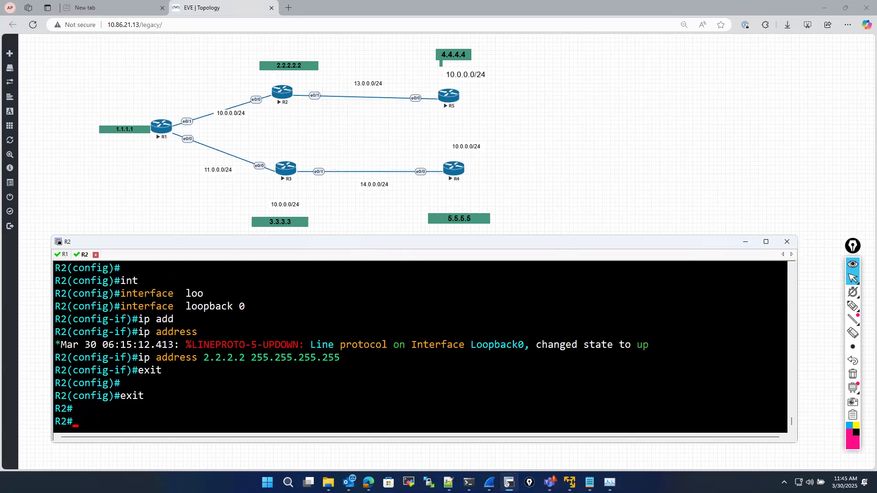
# Open the console of router R5 from the topology and answer "no" to the initial configuration dialog
pyautogui.click(446, 97)
pyautogui.click(481, 76)
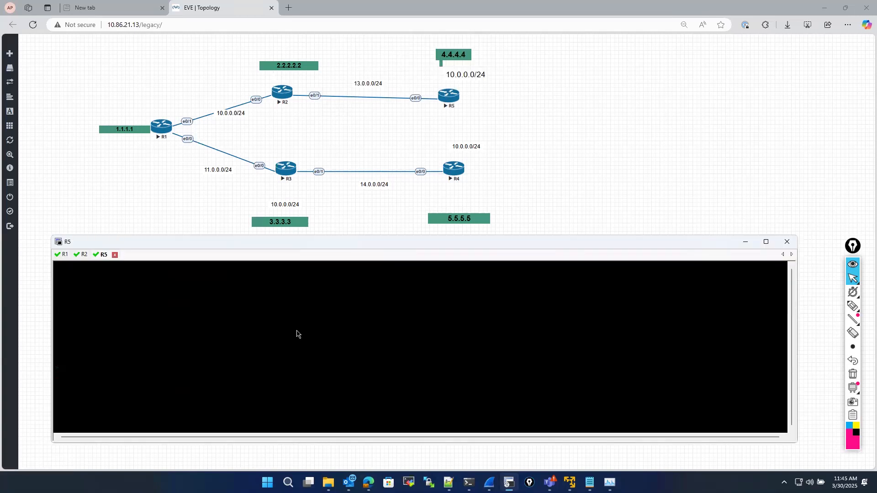
pyautogui.press('Return')
pyautogui.press('Return')
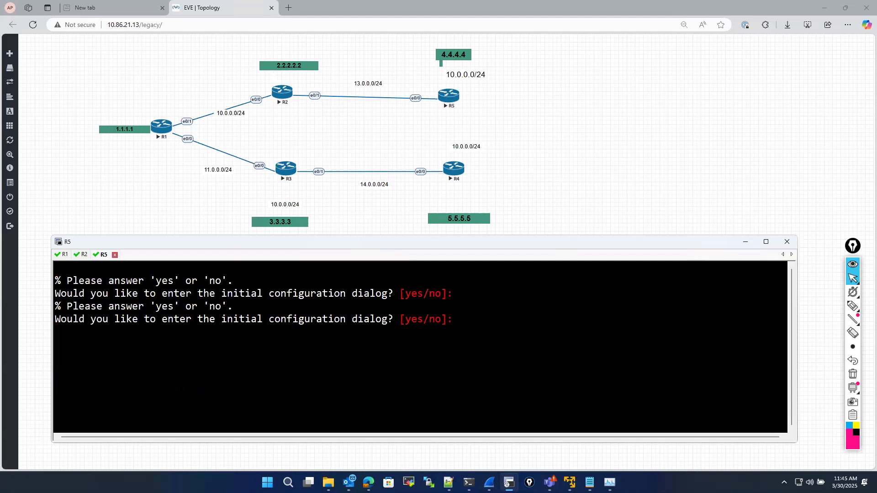
pyautogui.write('no')
pyautogui.press('Return')
pyautogui.press('Return')
pyautogui.press('Return')
pyautogui.press('Return')
pyautogui.press('Return')
# Enter privileged mode on R5 and start global configuration from the terminal
pyautogui.write('en')
pyautogui.press('Return')
pyautogui.press('Return')
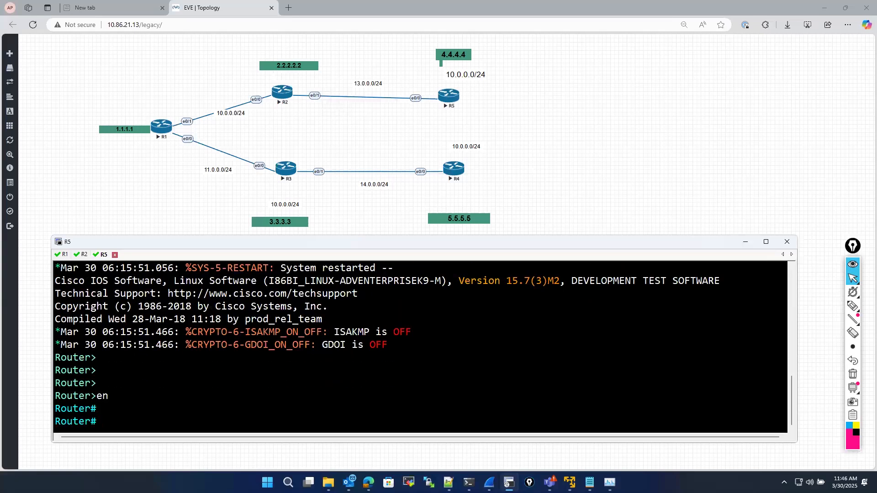
pyautogui.write('conf')
pyautogui.press('Tab')
pyautogui.press('Return')
pyautogui.press('Return')
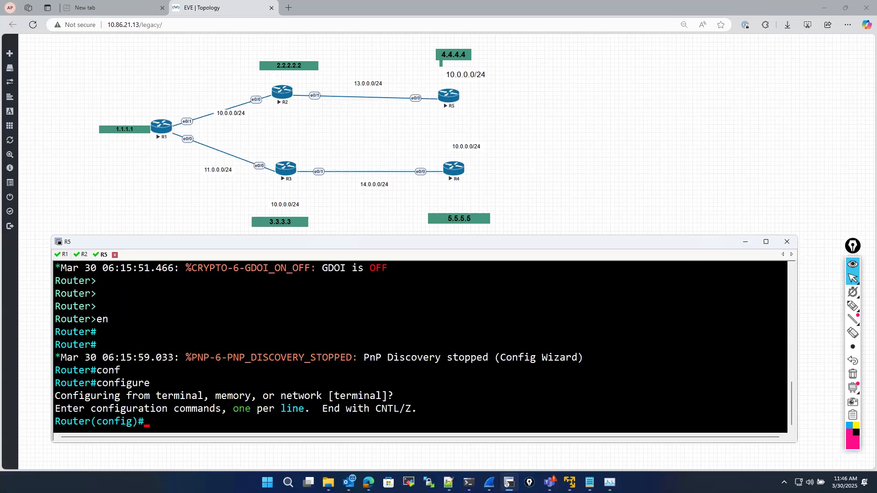
# Set the router's hostname to R5
pyautogui.write('hos')
pyautogui.press('Tab')
pyautogui.write('r5')
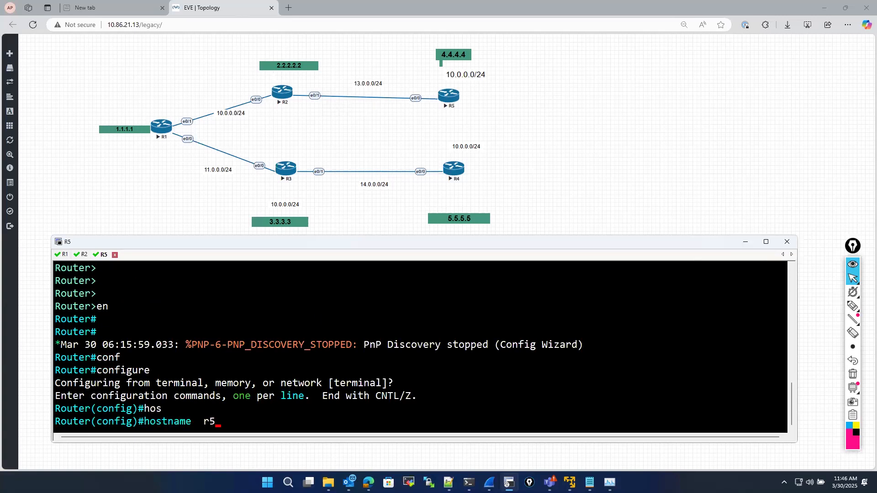
pyautogui.press('BackSpace')
pyautogui.press('BackSpace')
pyautogui.write('R5')
pyautogui.press('Return')
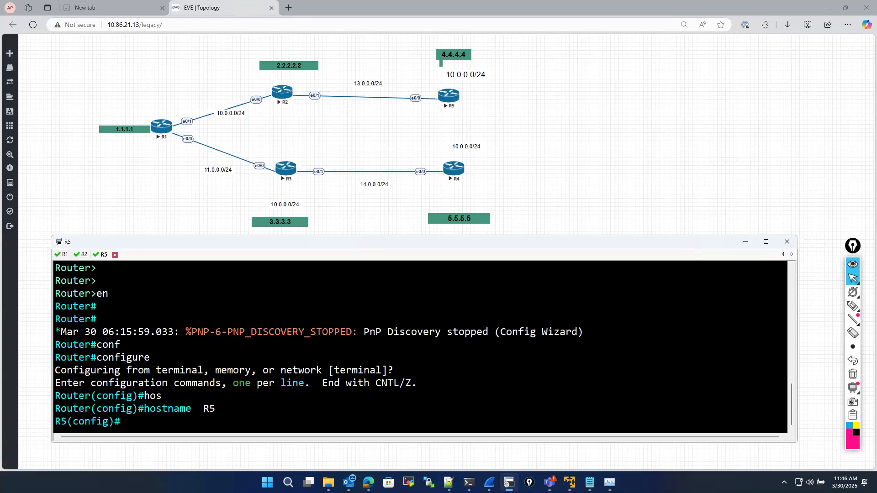
# Assign IP address 13.0.0.2 with mask 255.255.255.0 to R5's interface ethernet 0/0
pyautogui.write('int')
pyautogui.press('Tab')
pyautogui.write('et')
pyautogui.press('Tab')
pyautogui.write('0/0')
pyautogui.press('Return')
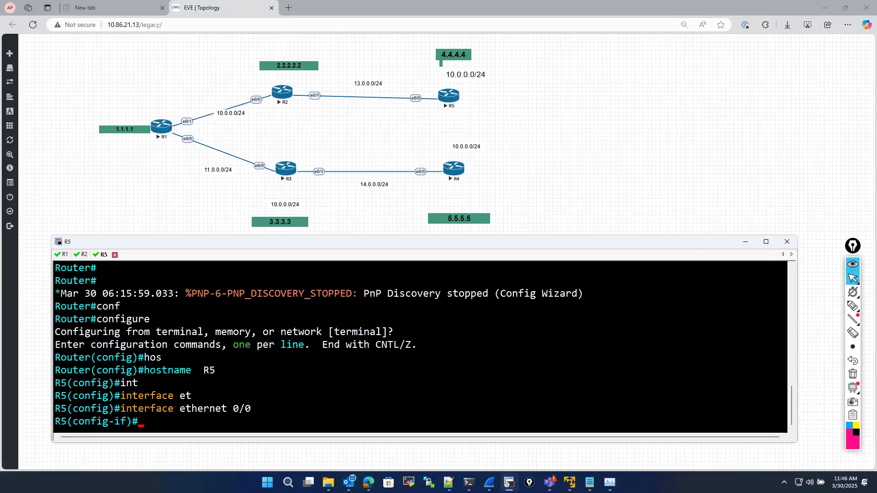
pyautogui.write('ip add')
pyautogui.press('Tab')
pyautogui.write('13.0.')
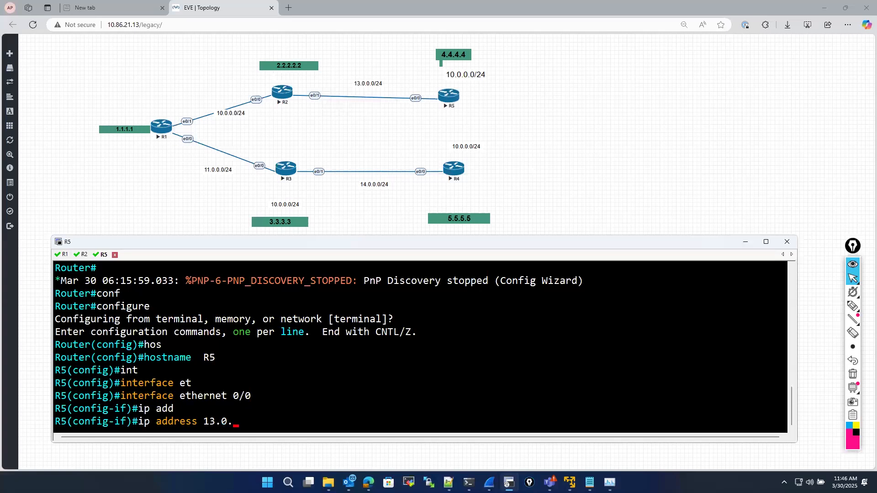
pyautogui.write('0.2 255.255.255.0')
pyautogui.press('Return')
# Enable R5's interface ethernet 0/0 with the no shutdown command
pyautogui.write('no sh')
pyautogui.press('Return')
pyautogui.press('Return')
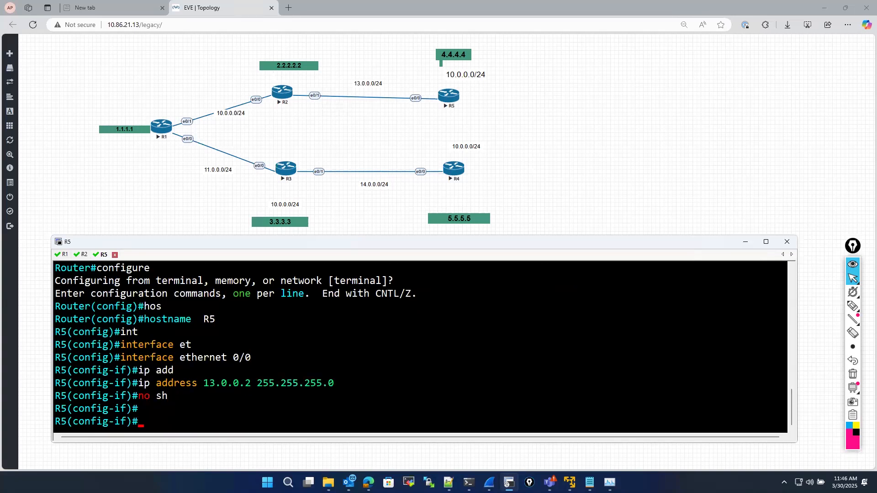
# Exit R5's configuration to privileged mode and save the running configuration
pyautogui.write('exit')
pyautogui.press('Return')
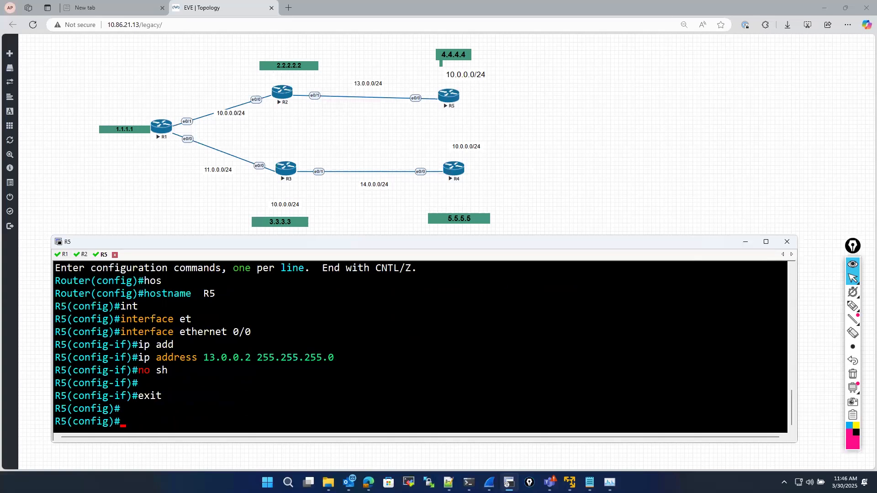
pyautogui.write('exit')
pyautogui.press('Return')
pyautogui.press('Return')
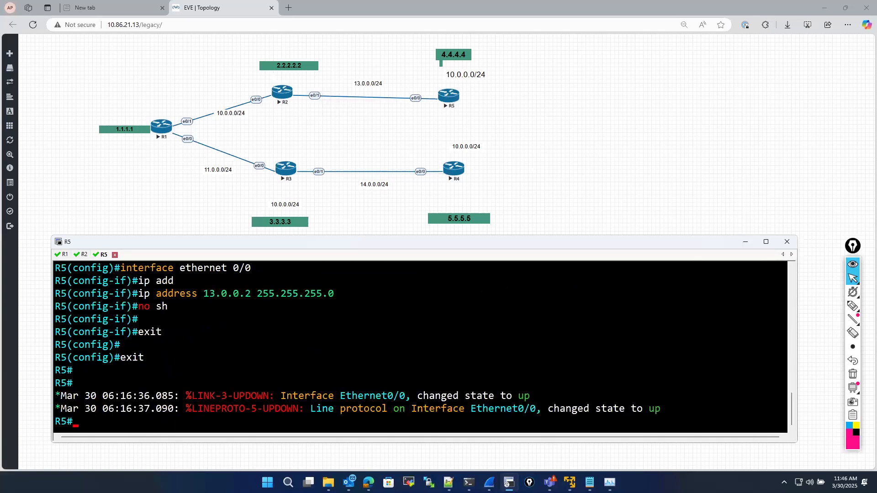
pyautogui.write('wr')
pyautogui.press('Return')
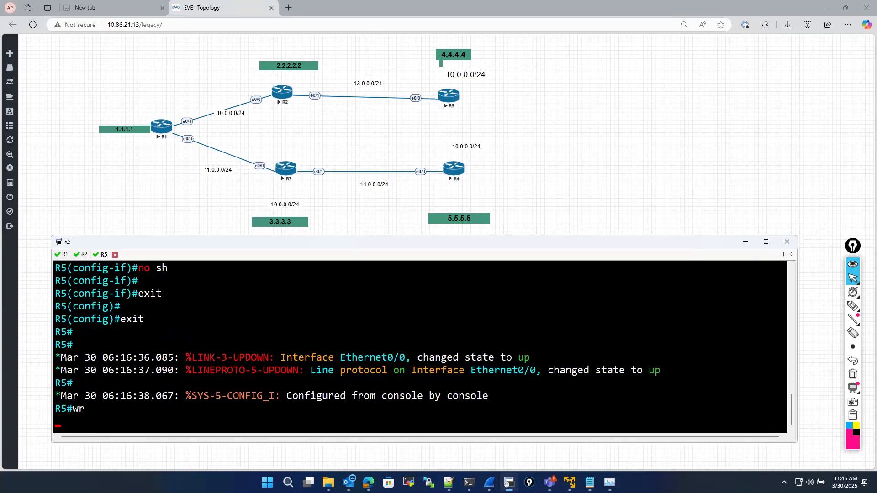
# Display the IP ARP table on R5
pyautogui.write('sh ip ar')
pyautogui.press('Tab')
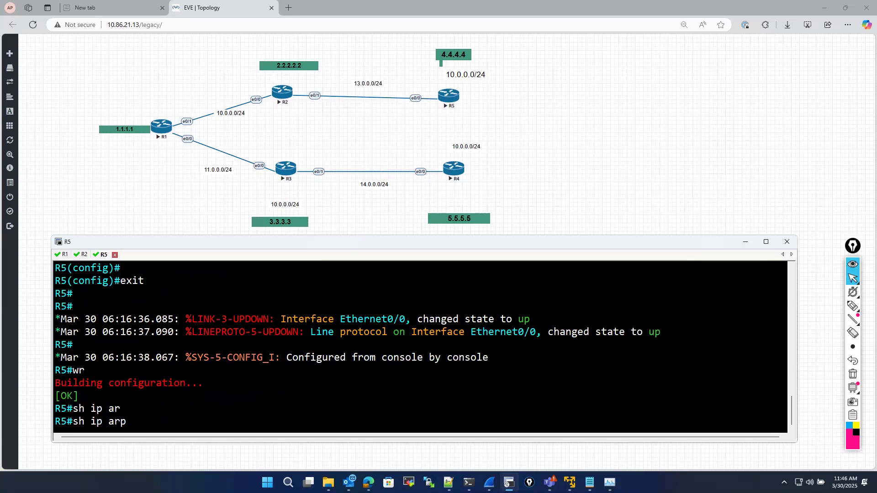
pyautogui.press('Return')
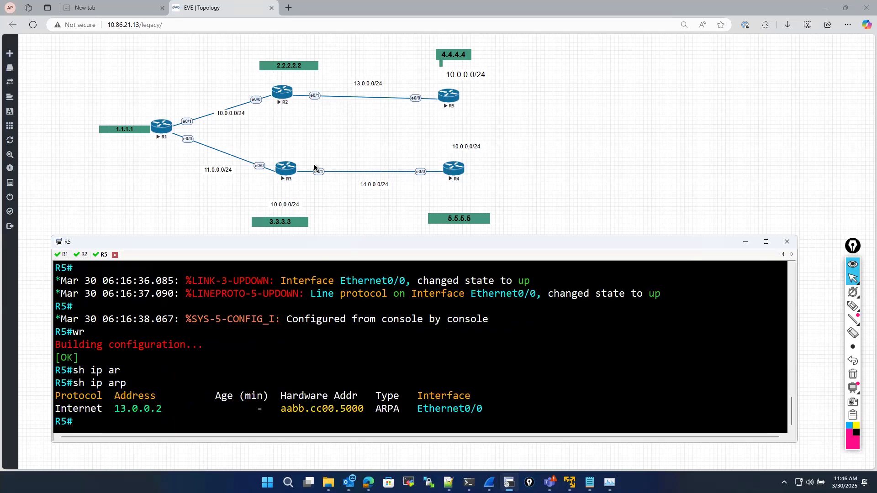
# Switch to the R1 console session and bring up a fresh prompt
pyautogui.click(63, 255)
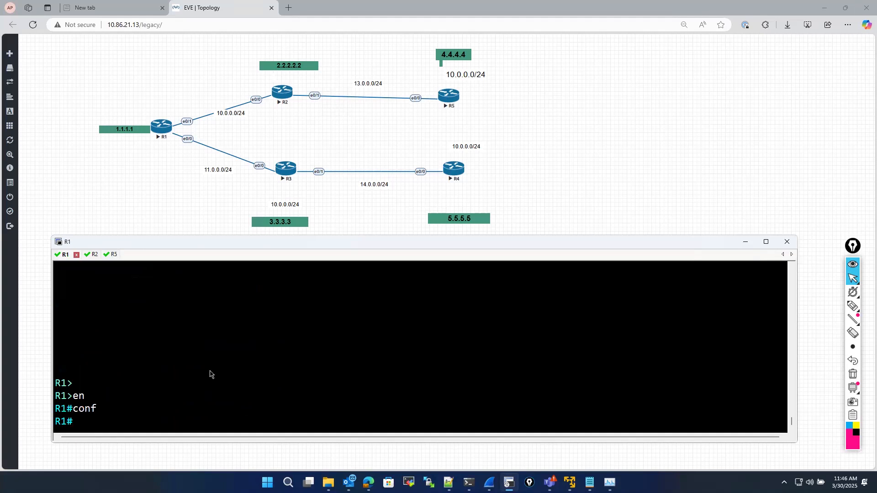
pyautogui.press('Return')
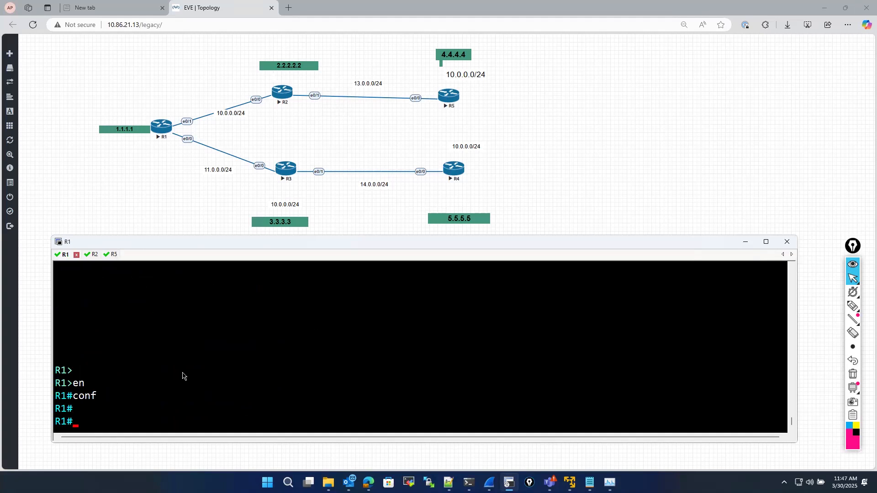
pyautogui.write('sho')
pyautogui.press('Tab')
pyautogui.write('ip')
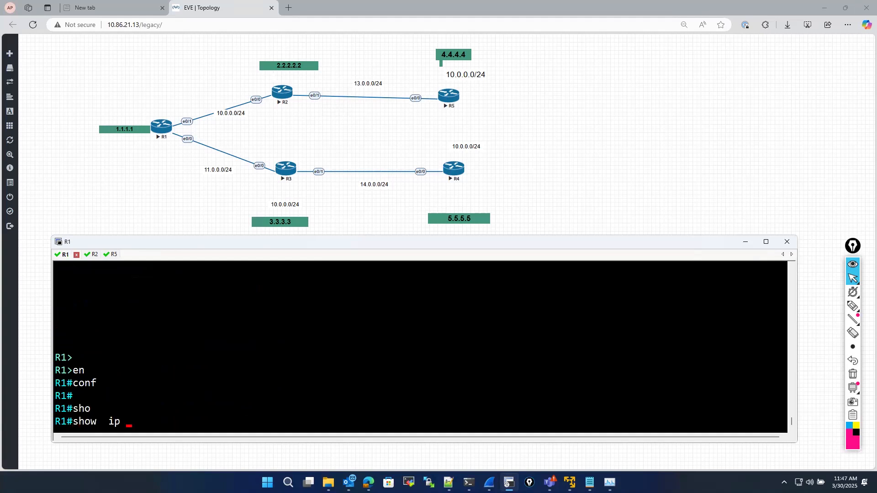
pyautogui.press('BackSpace')
pyautogui.press('BackSpace')
pyautogui.press('BackSpace')
pyautogui.press('BackSpace')
pyautogui.press('BackSpace')
pyautogui.press('BackSpace')
pyautogui.press('BackSpace')
pyautogui.press('BackSpace')
pyautogui.press('BackSpace')
# Start global configuration from the terminal on R1
pyautogui.write('conf')
pyautogui.press('Tab')
pyautogui.press('Return')
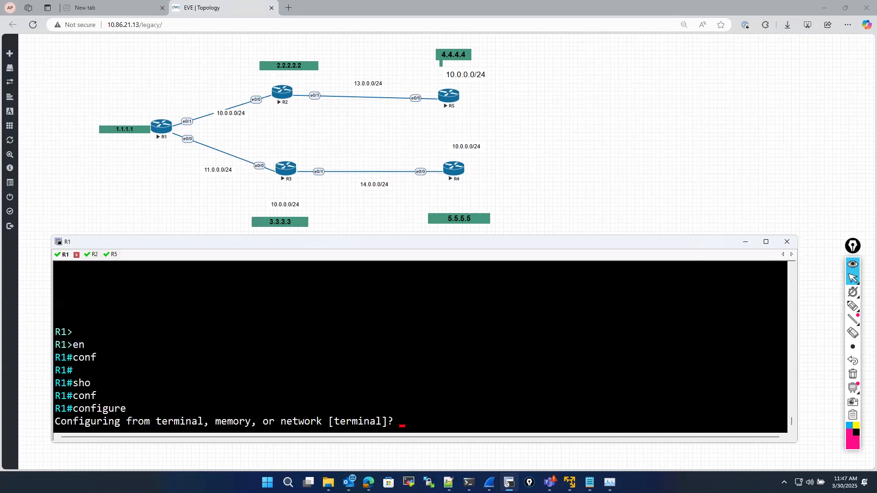
pyautogui.press('Return')
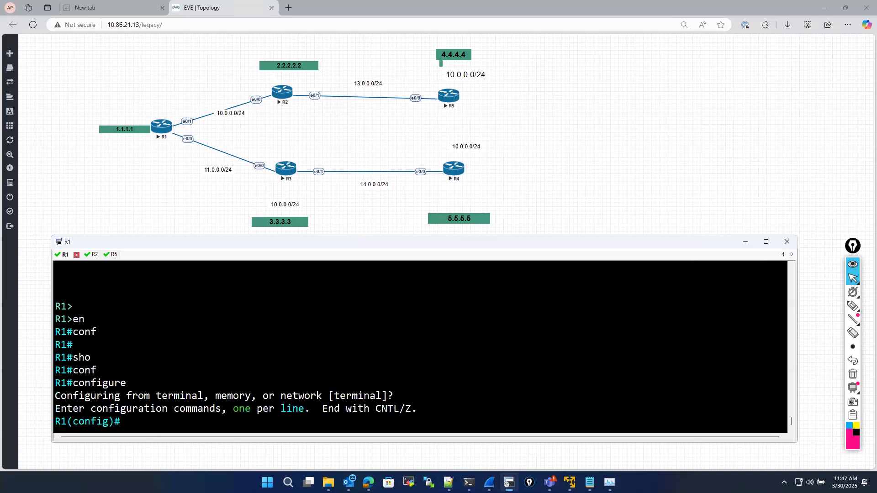
pyautogui.press('Return')
pyautogui.press('Return')
# Create OSPF process 1 on R1 and enter its router configuration
pyautogui.write('rouyre')
pyautogui.press('Tab')
pyautogui.press('BackSpace')
pyautogui.press('BackSpace')
pyautogui.press('BackSpace')
pyautogui.press('BackSpace')
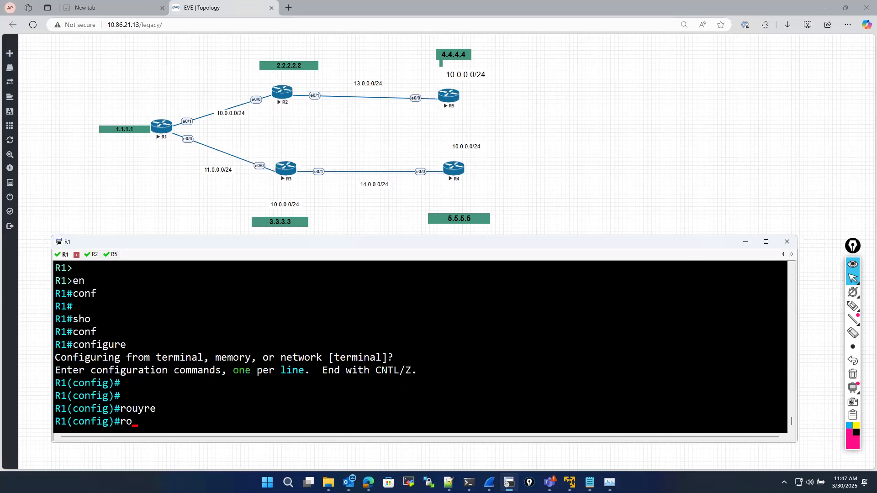
pyautogui.write('uter')
pyautogui.press('Tab')
pyautogui.write('os')
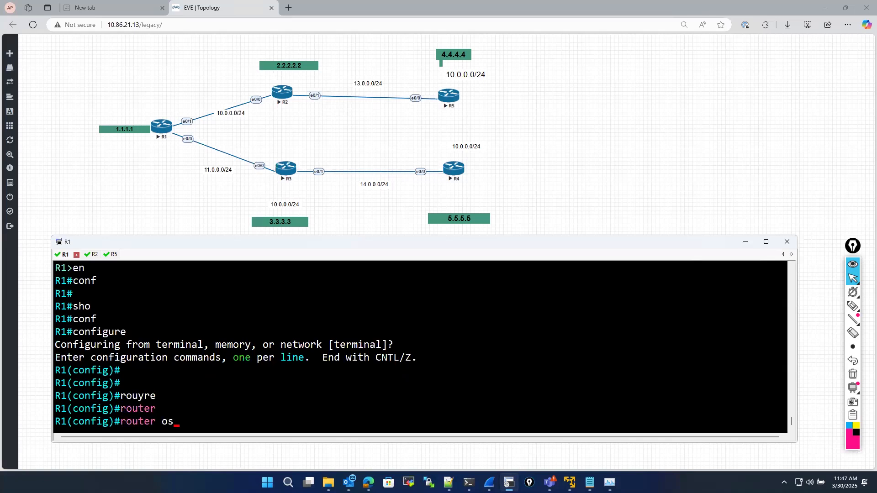
pyautogui.press('Tab')
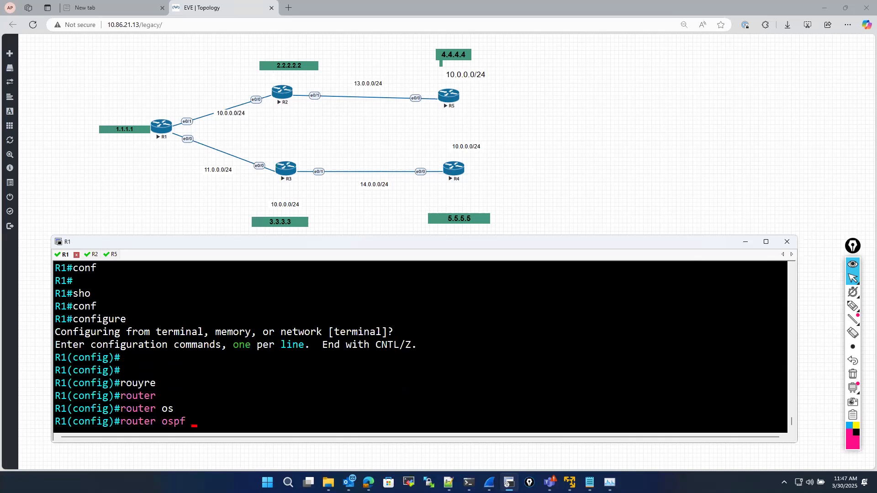
pyautogui.write('1')
pyautogui.press('Return')
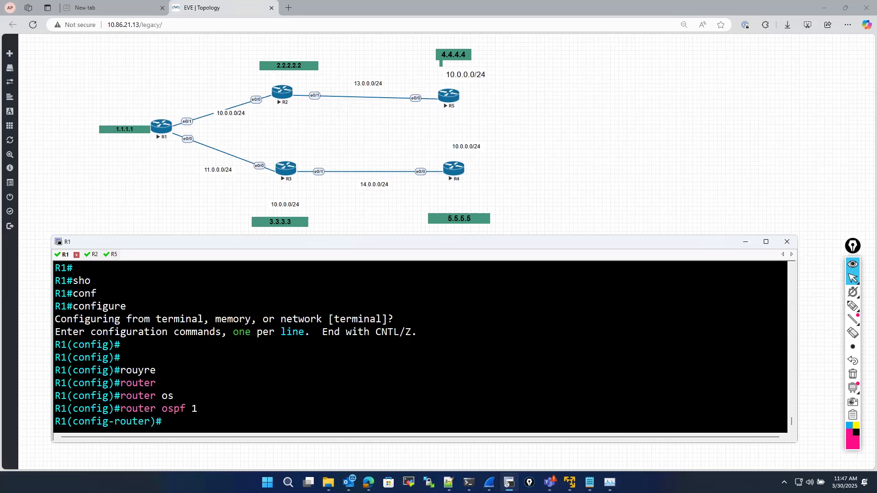
# Add network 0.0.0.0 with wildcard 0.0.0.0 in area 0 to R1's OSPF process and exit to privileged mode
pyautogui.write('net')
pyautogui.press('Tab')
pyautogui.write('0.0.0.0 ')
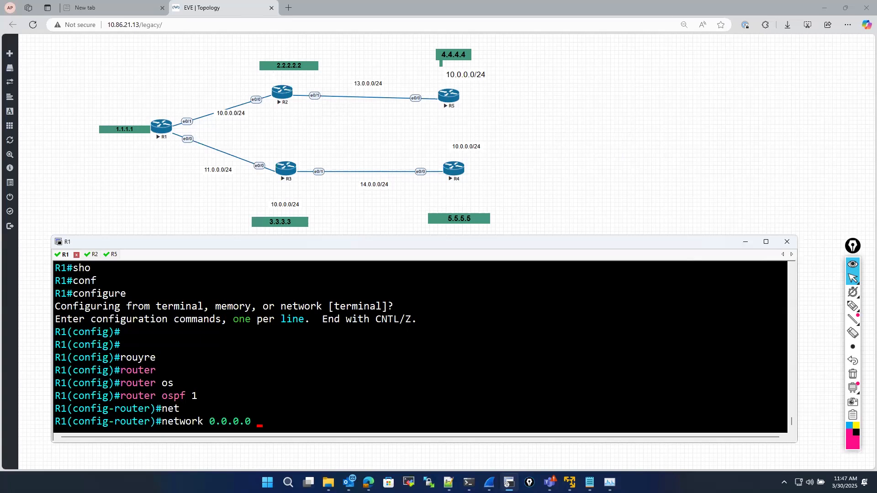
pyautogui.write('?')
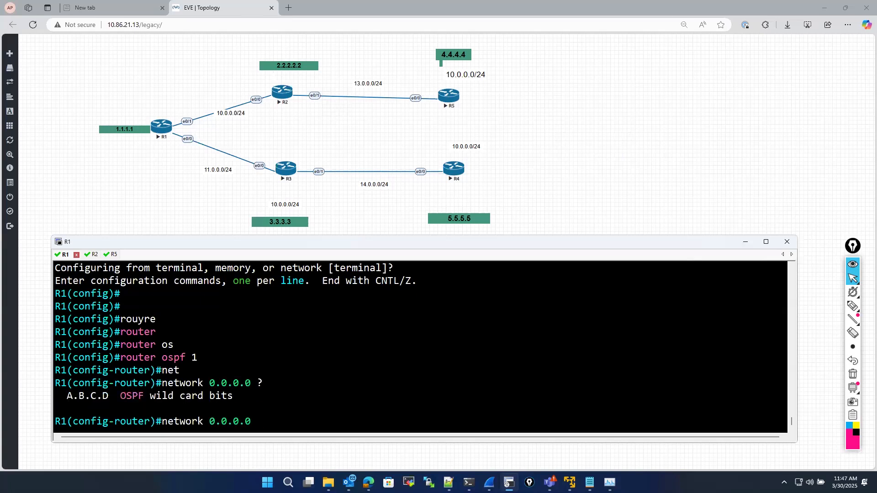
pyautogui.write('0.0.0.0 ?')
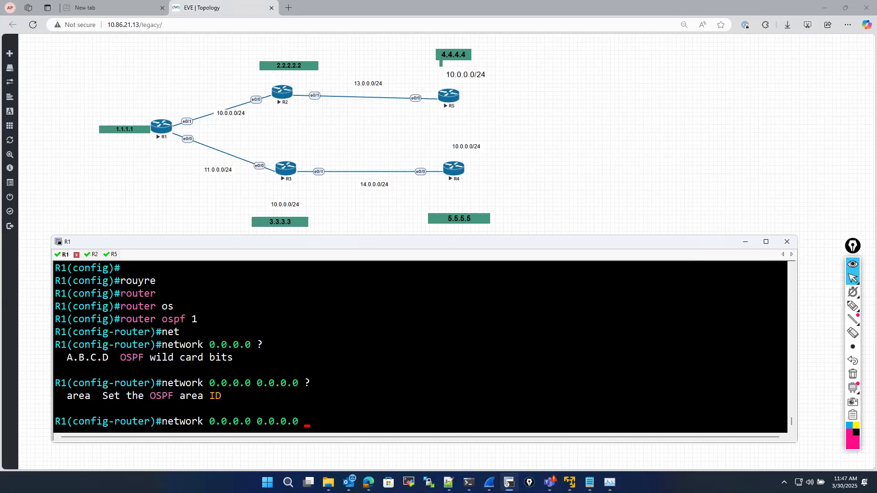
pyautogui.write('ar')
pyautogui.press('Tab')
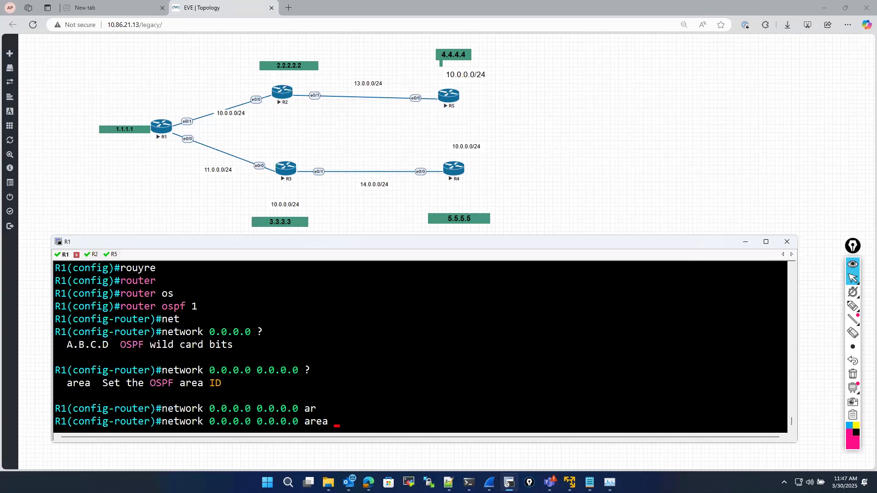
pyautogui.write('0')
pyautogui.press('Return')
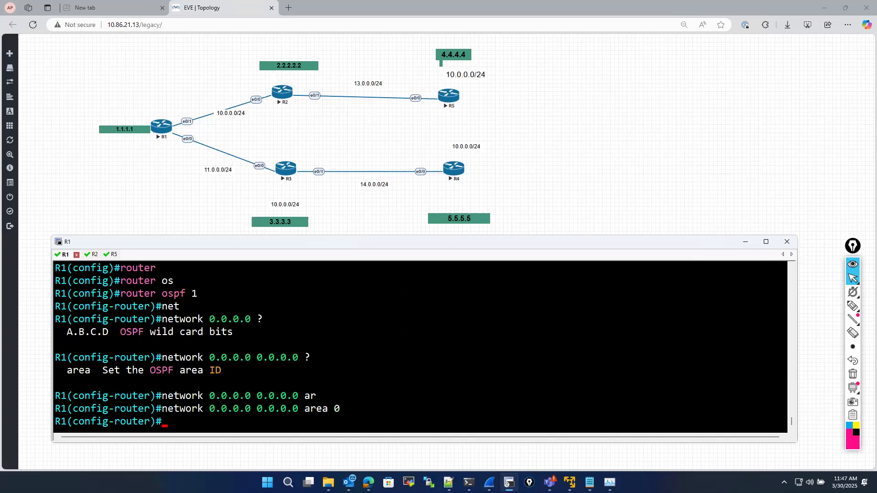
pyautogui.write('exit')
pyautogui.press('Return')
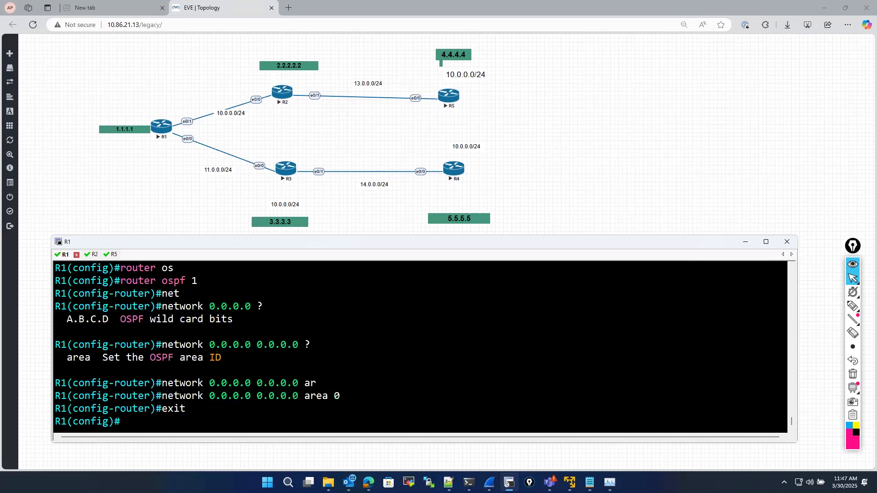
pyautogui.write('exit')
pyautogui.press('Return')
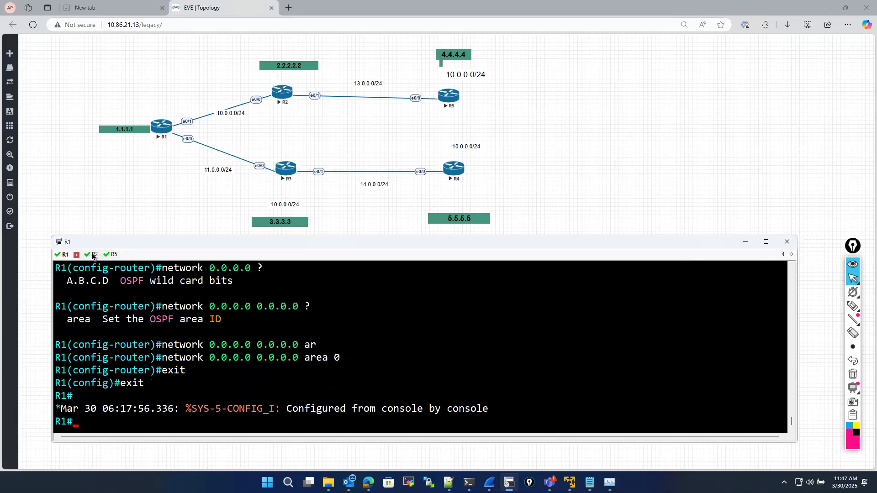
# Switch to the R2 console session and start global configuration from the terminal
pyautogui.click(92, 255)
pyautogui.write('cof')
pyautogui.press('Tab')
pyautogui.press('BackSpace')
pyautogui.press('BackSpace')
pyautogui.write('conf')
pyautogui.press('Tab')
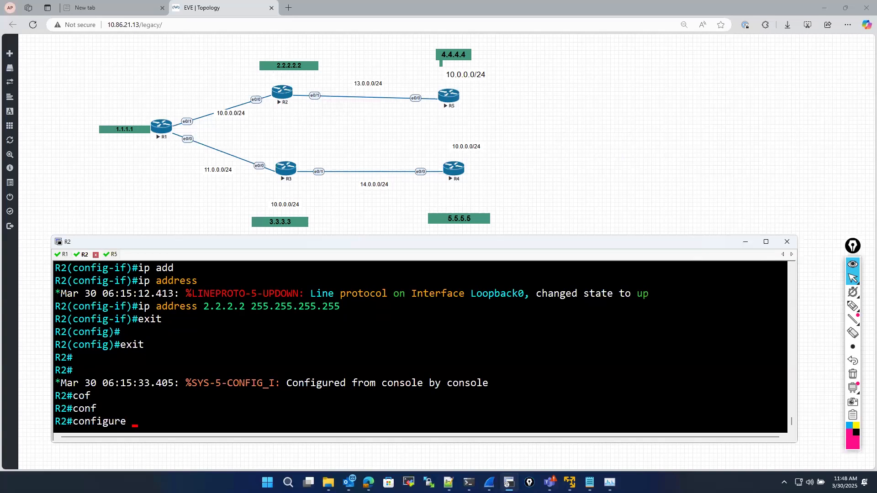
pyautogui.press('Return')
pyautogui.press('Return')
pyautogui.press('Return')
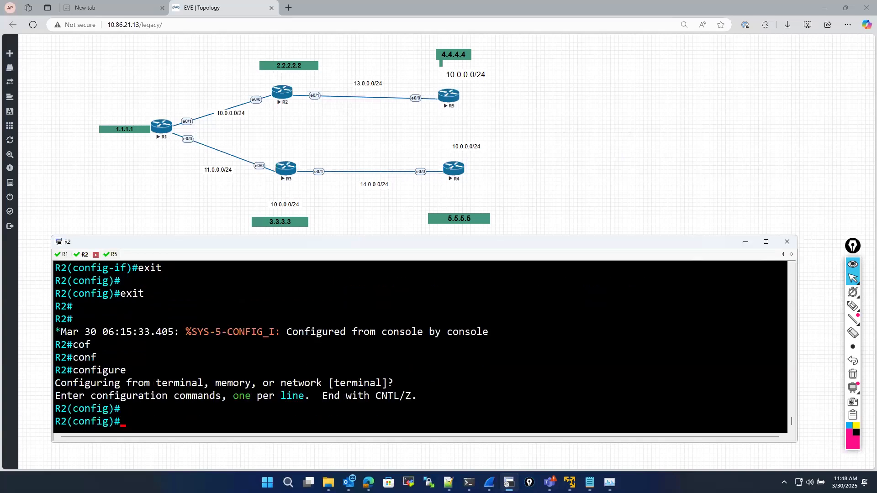
# Create OSPF process 1 on R2 and enter its router configuration
pyautogui.write('rouyer')
pyautogui.press('Tab')
pyautogui.press('BackSpace')
pyautogui.press('BackSpace')
pyautogui.press('BackSpace')
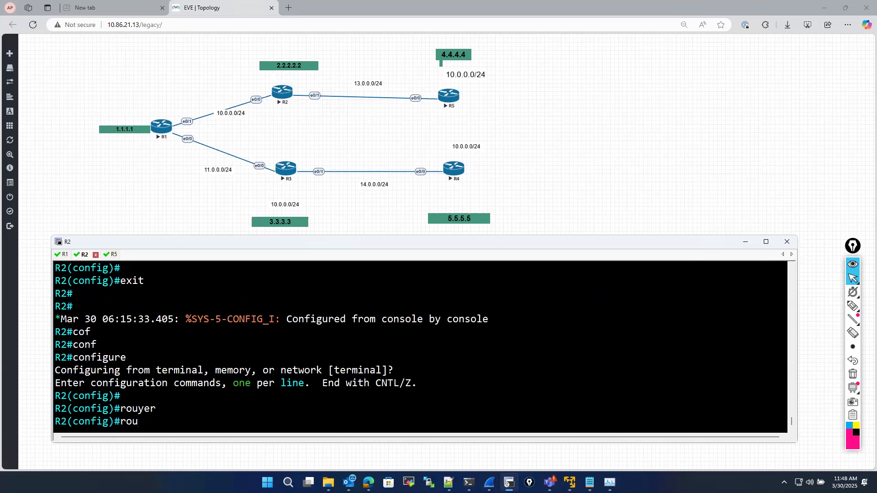
pyautogui.write('ter')
pyautogui.press('Tab')
pyautogui.write('os')
pyautogui.press('Tab')
pyautogui.write('pf')
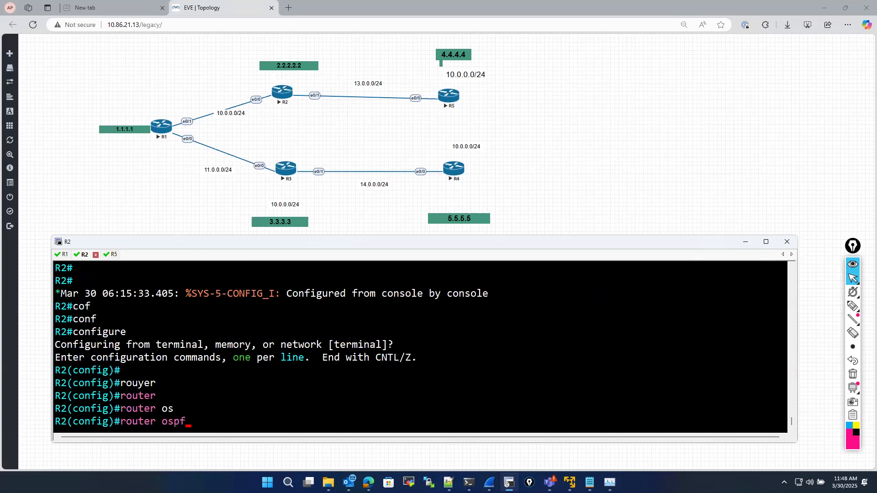
pyautogui.write(' 1')
pyautogui.press('Return')
# Add network 0.0.0.0 with wildcard 0.0.0.0 in area 0 to R2's OSPF process
pyautogui.write('ne')
pyautogui.write('t')
pyautogui.press('Tab')
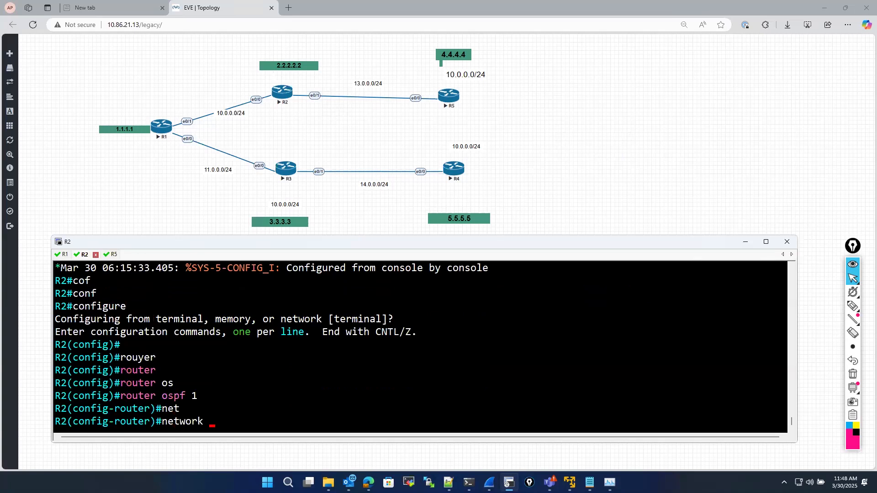
pyautogui.write('0.0.0.0 0.0.0.0 ar')
pyautogui.press('Tab')
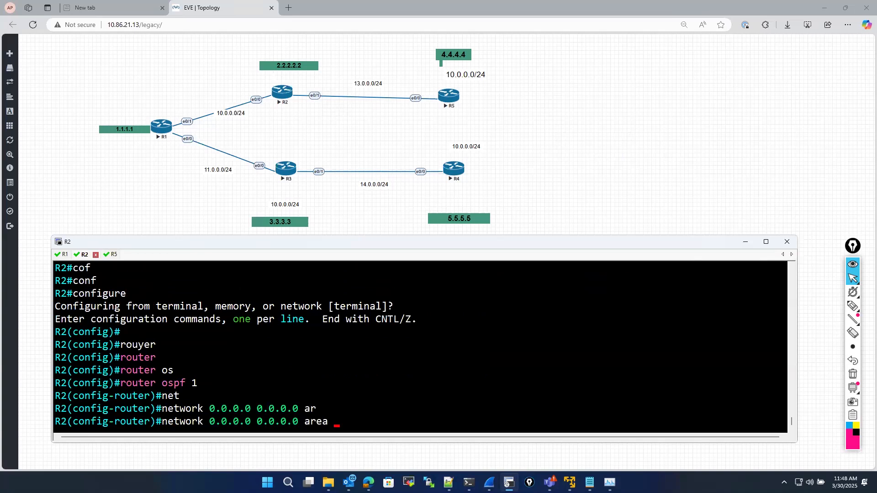
pyautogui.write('0')
pyautogui.press('Return')
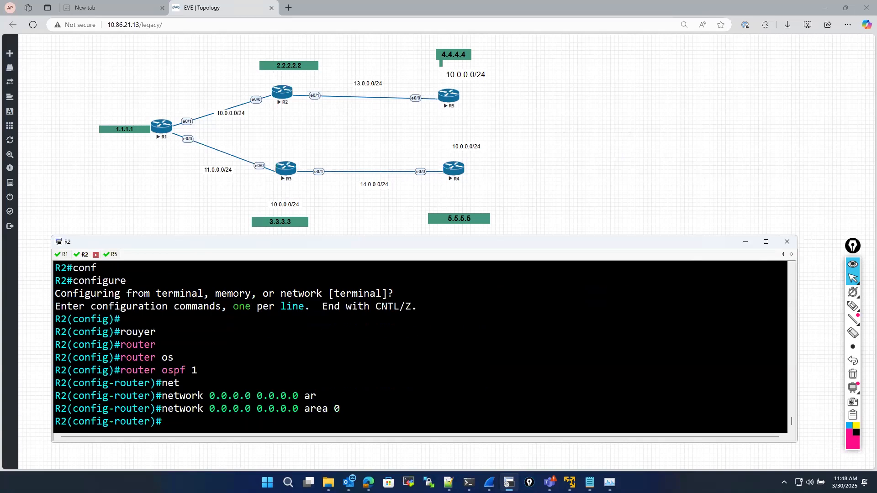
# Exit R2's configuration to privileged mode and save the running configuration
pyautogui.write('exi')
pyautogui.press('Return')
pyautogui.press('Return')
pyautogui.write('exit')
pyautogui.press('Return')
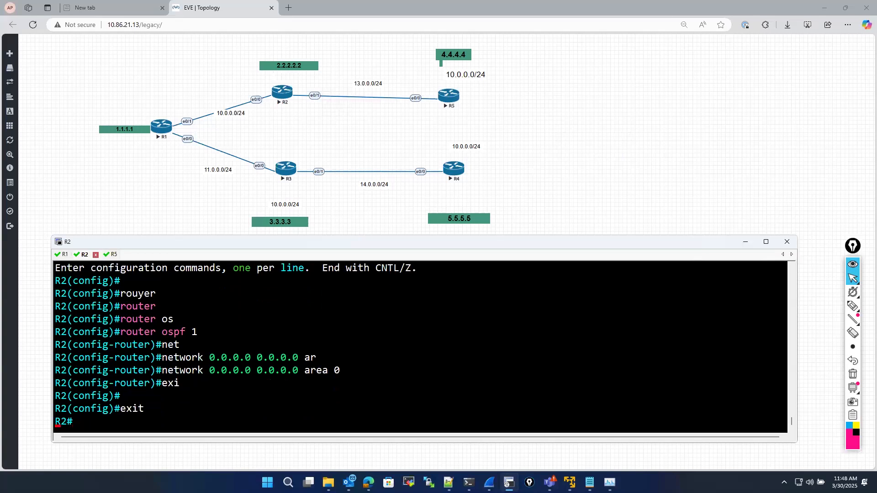
pyautogui.write('wr')
pyautogui.press('Return')
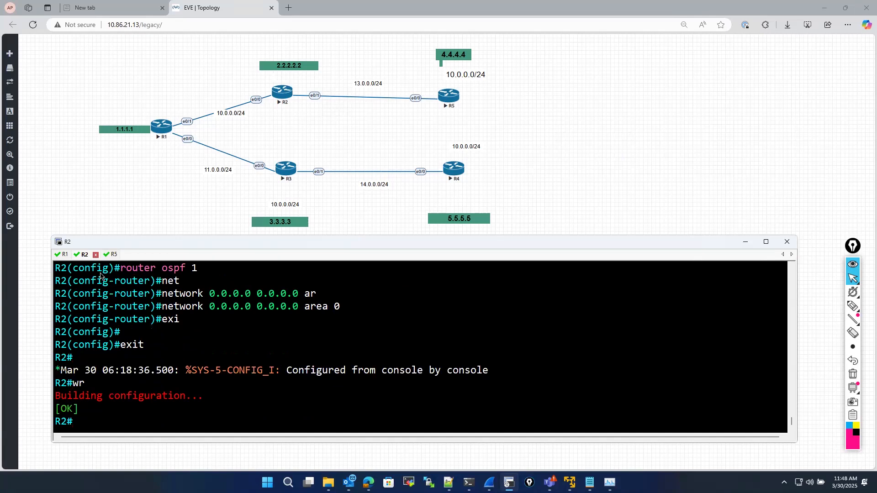
# Switch to the R5 console session and start global configuration from the terminal
pyautogui.click(111, 255)
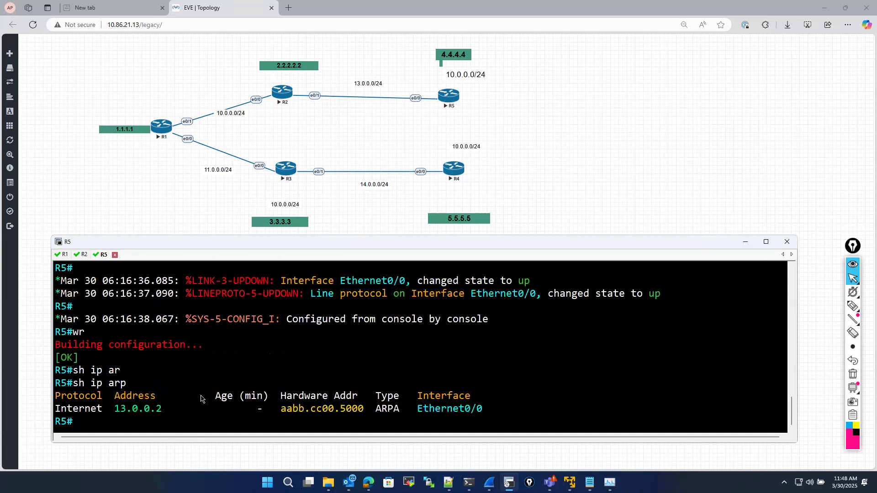
pyautogui.press('Tab')
pyautogui.press('Return')
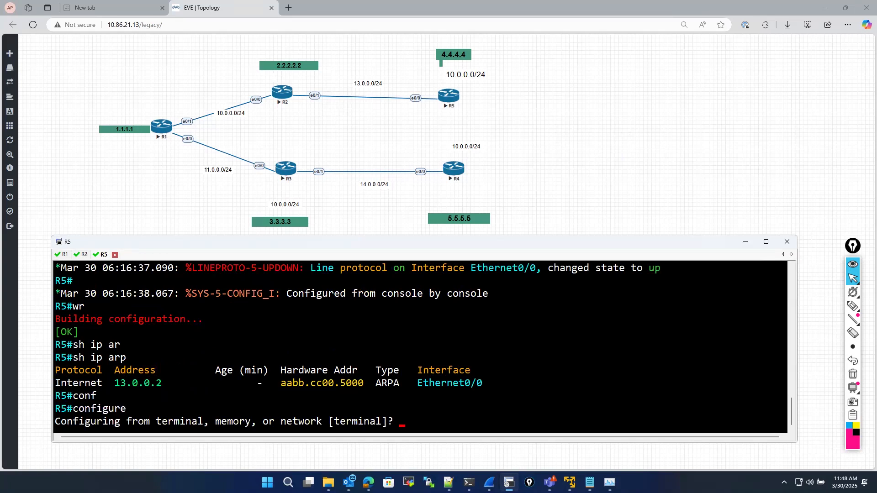
pyautogui.press('Return')
pyautogui.press('Return')
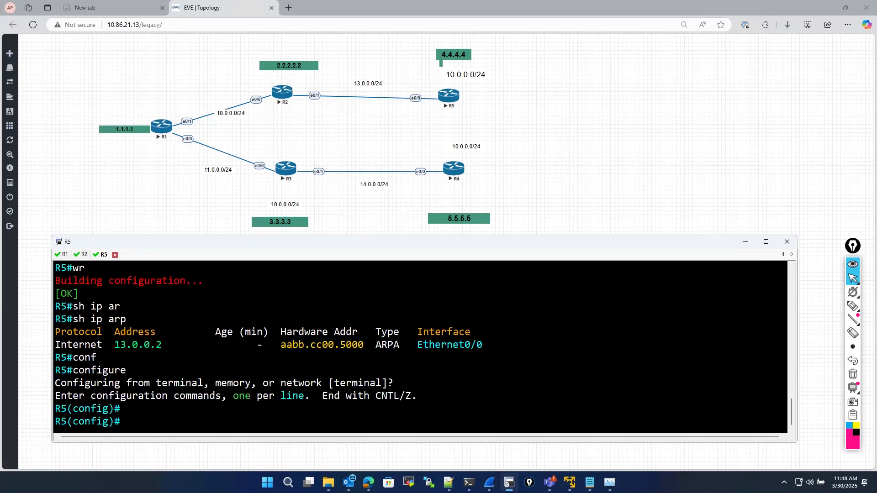
# Create OSPF process 1 on R5 and enter its router configuration
pyautogui.write('router')
pyautogui.press('Tab')
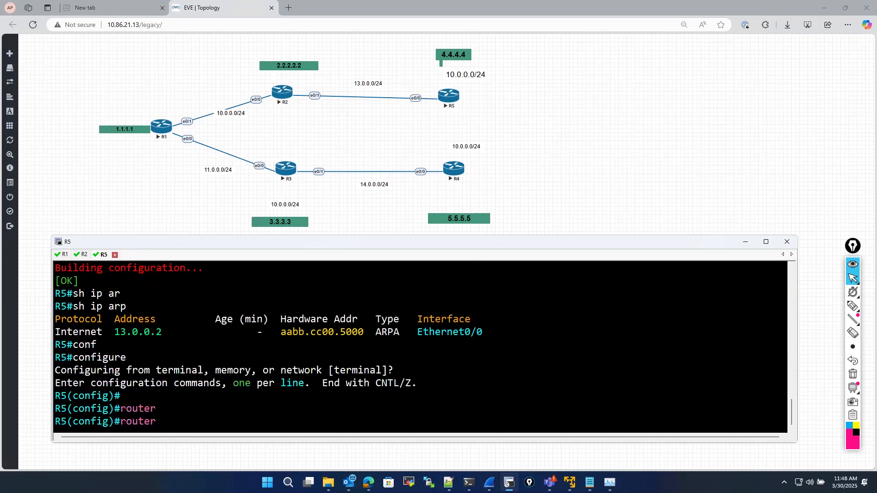
pyautogui.write('os')
pyautogui.press('Tab')
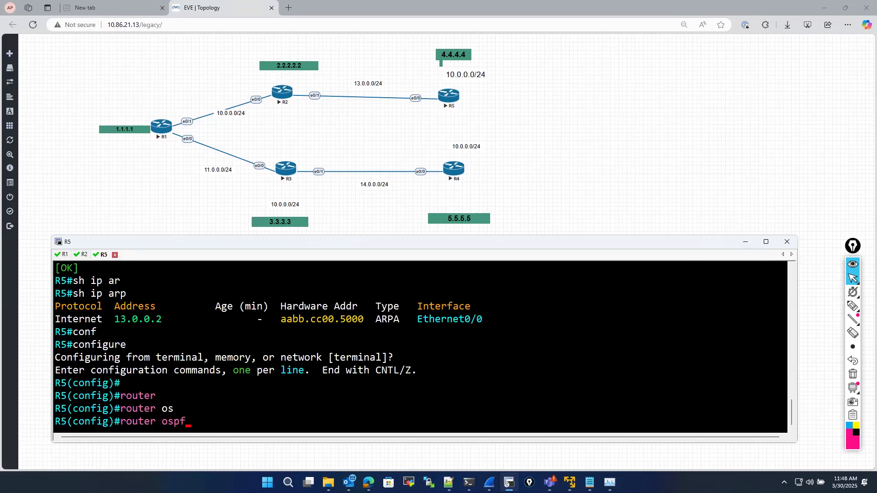
pyautogui.write('1')
pyautogui.press('Return')
# Add network 0.0.0.0 with wildcard 0.0.0.0 in area 0 to R5's OSPF process
pyautogui.write('ne')
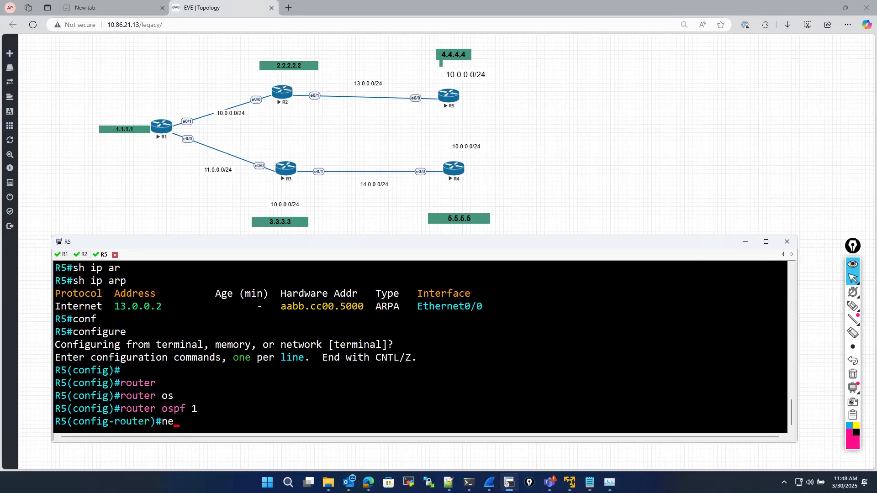
pyautogui.write('t')
pyautogui.press('Tab')
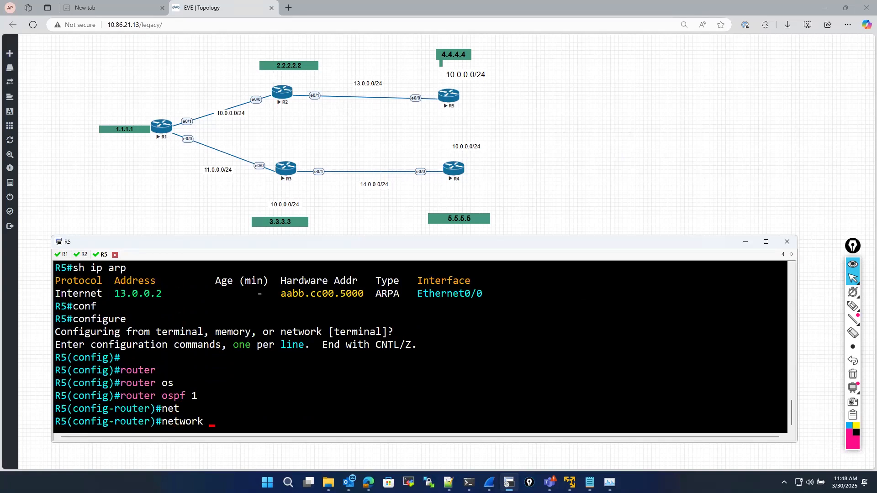
pyautogui.write('0.0.0.0 0.0.0.0')
pyautogui.press('Return')
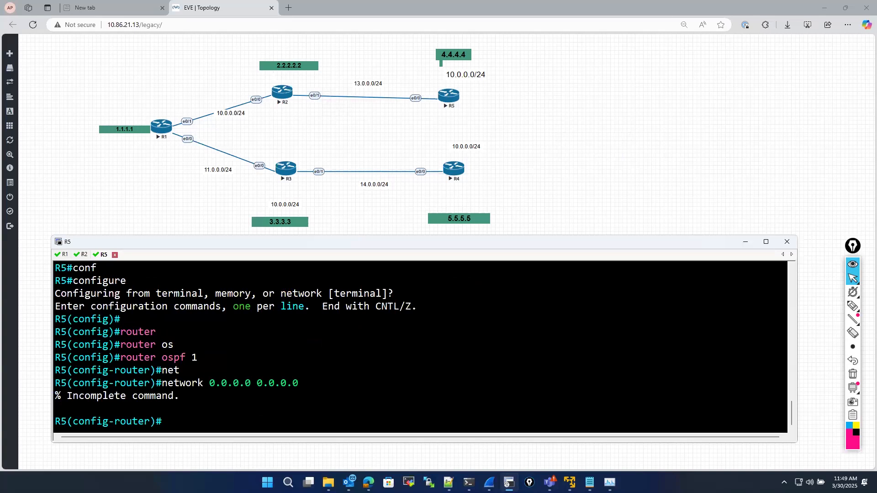
pyautogui.press('Up')
pyautogui.write('are')
pyautogui.press('Tab')
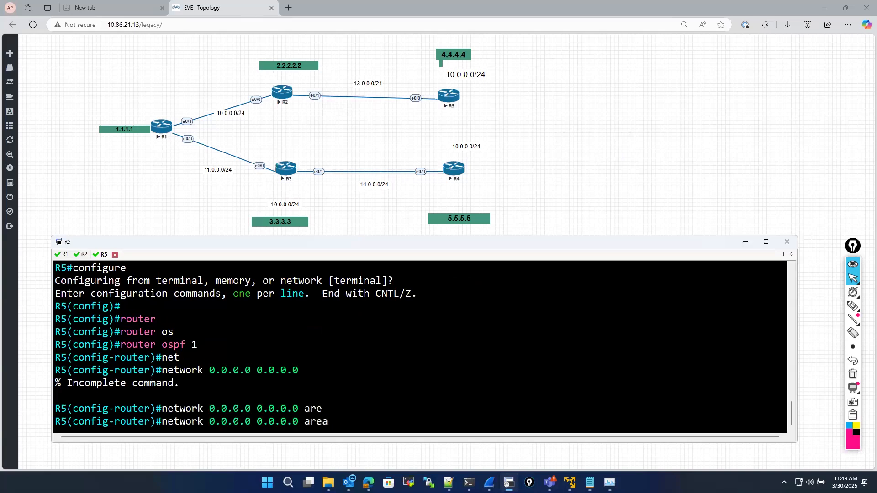
pyautogui.write('0')
pyautogui.press('Return')
# Exit R5's router and global configuration back to privileged mode
pyautogui.write('exit')
pyautogui.press('Return')
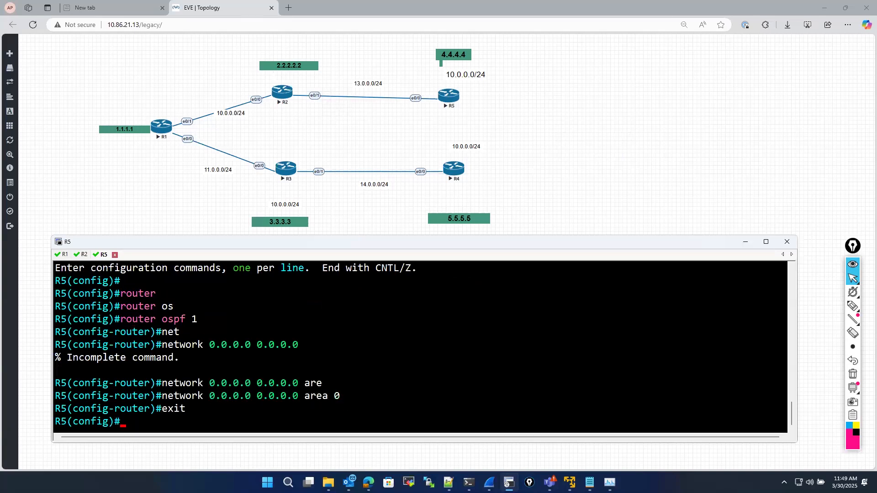
pyautogui.press('Return')
pyautogui.write('exit')
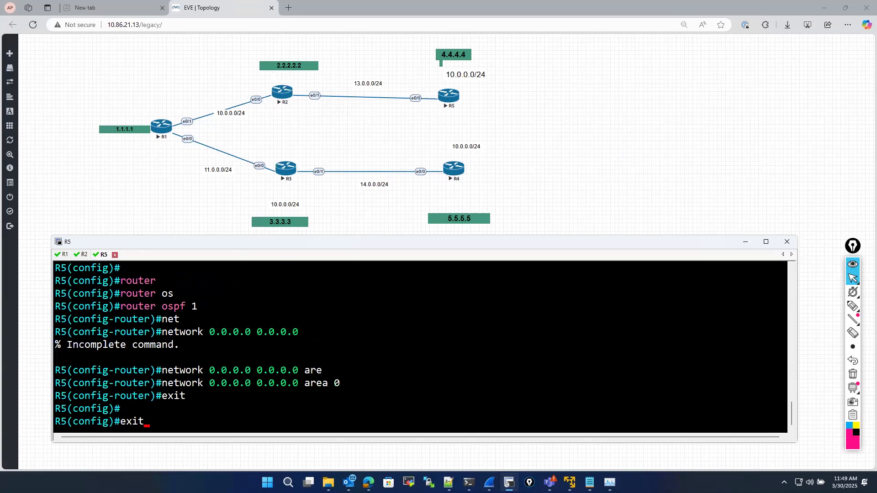
pyautogui.press('Return')
# Show R5's OSPF neighbor table and repeat the query to check the adjacency state
pyautogui.write('sh ')
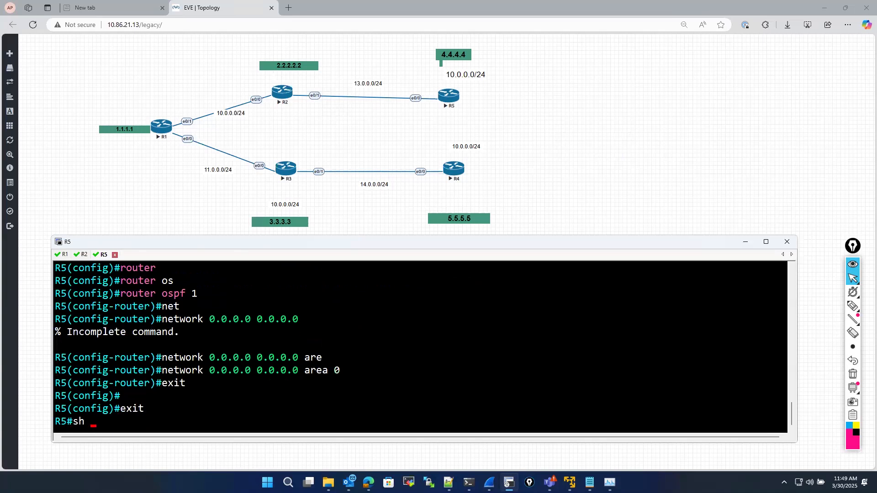
pyautogui.write('ip so')
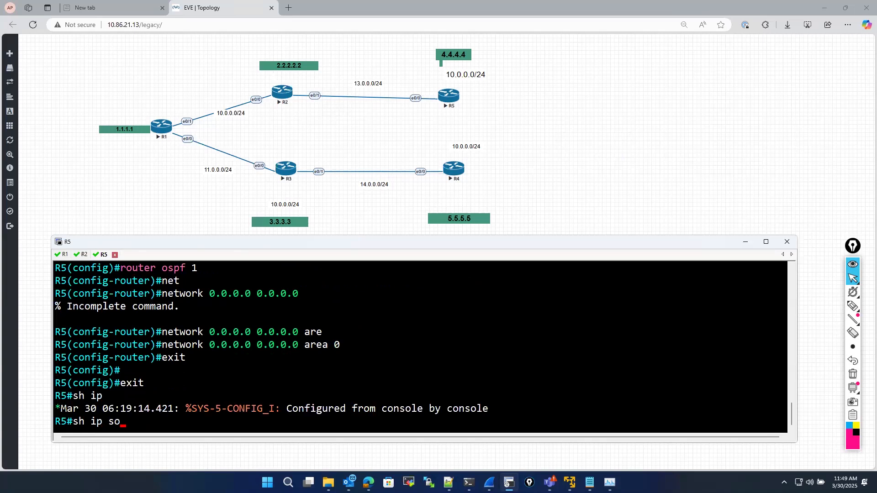
pyautogui.press('Tab')
pyautogui.press('BackSpace')
pyautogui.press('BackSpace')
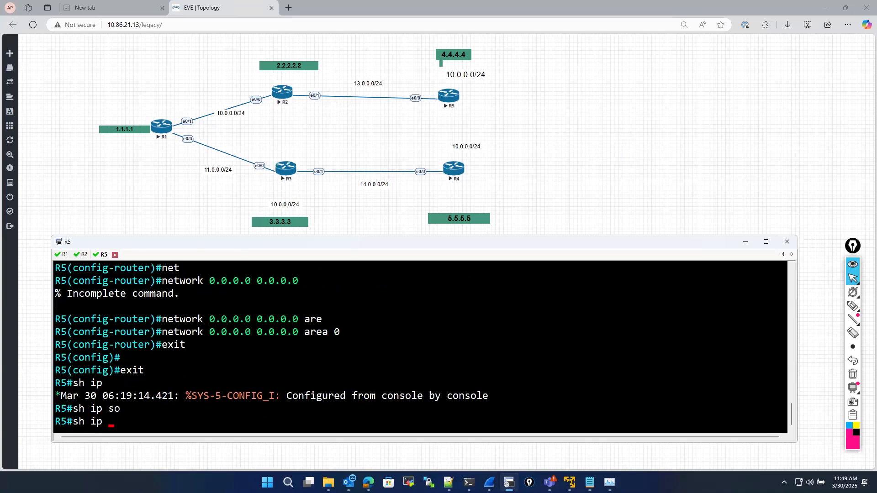
pyautogui.write('os')
pyautogui.press('Tab')
pyautogui.write('pf  ne')
pyautogui.press('Tab')
pyautogui.press('Return')
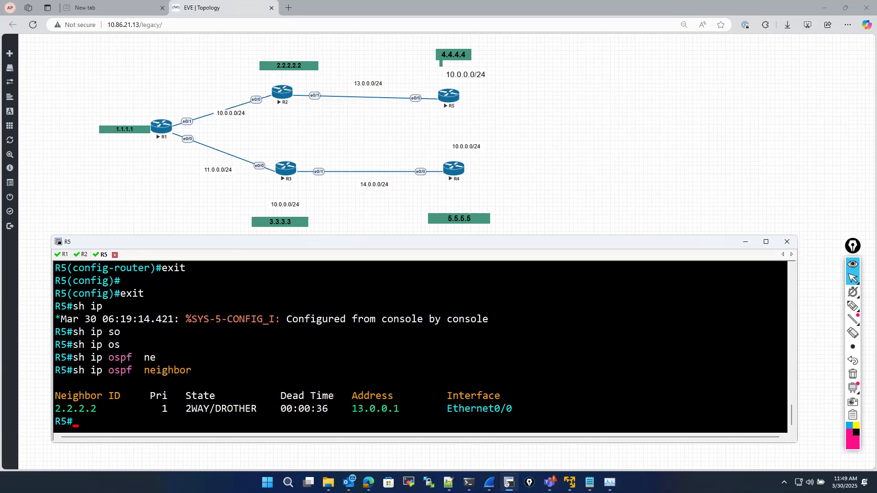
pyautogui.press('Up')
pyautogui.press('Return')
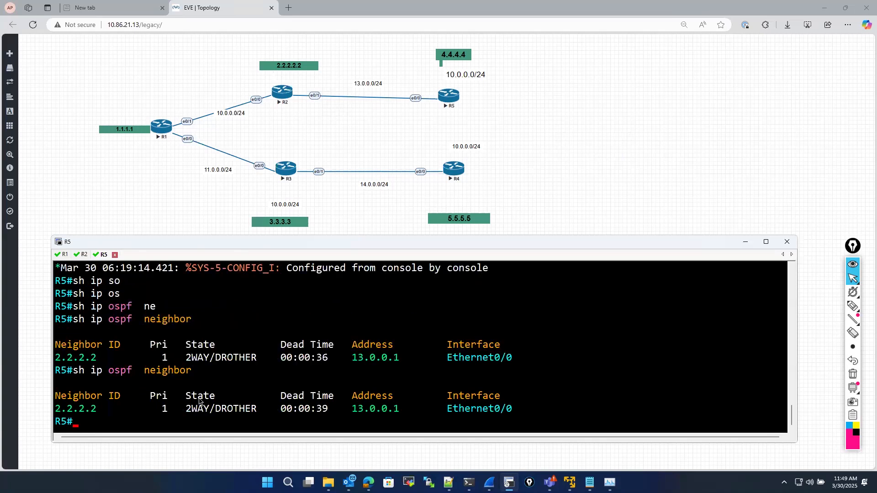
# Switch to the R1 console session and run a traceroute to 13.0.0.12
pyautogui.click(62, 255)
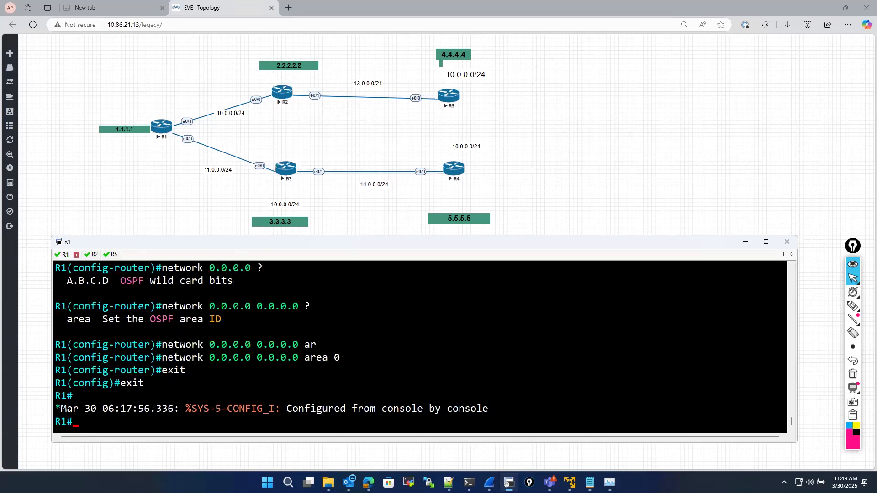
pyautogui.write('trace')
pyautogui.press('Tab')
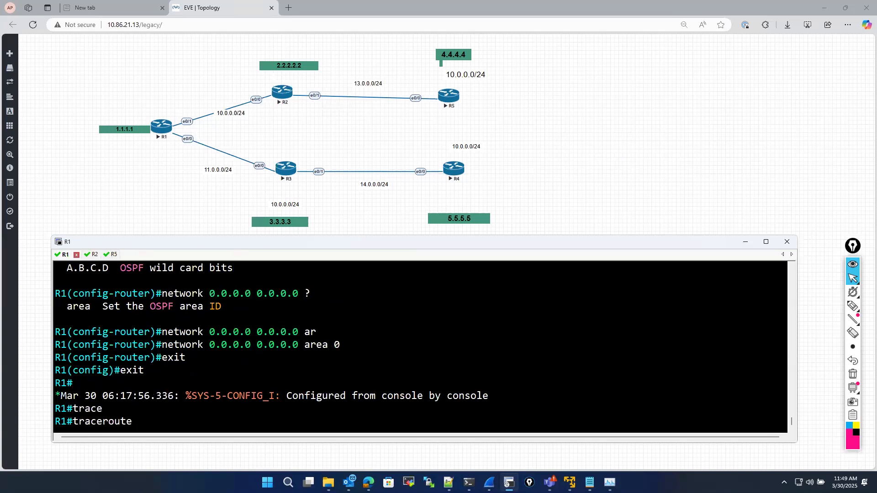
pyautogui.write('13.0.0.12')
pyautogui.press('Return')
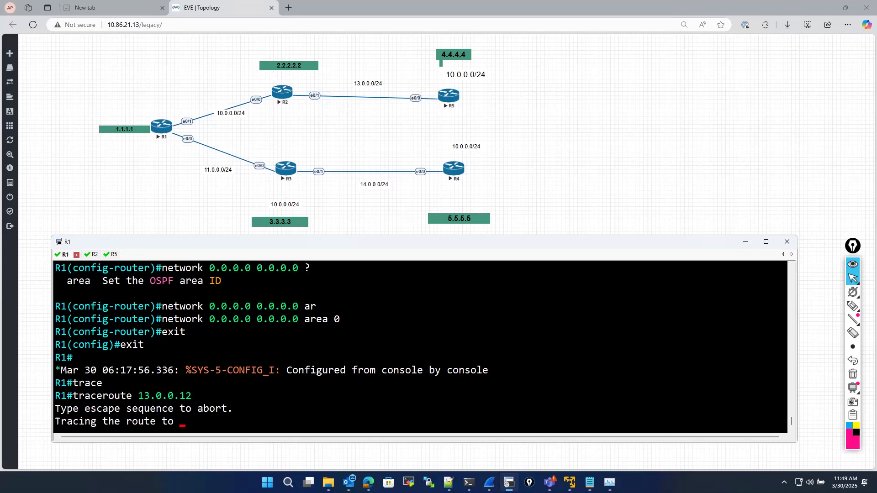
# Switch to the R5 console session and show the brief IP interface summary
pyautogui.click(115, 257)
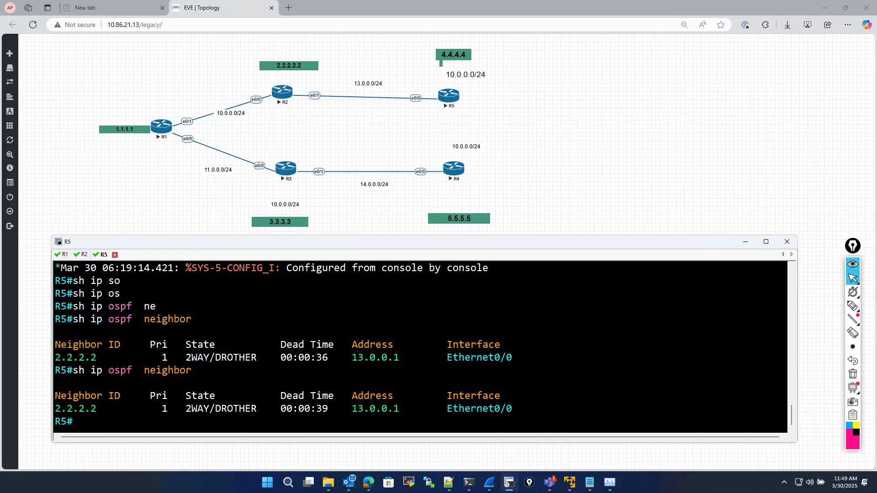
pyautogui.write('sh ip int')
pyautogui.press('Tab')
pyautogui.write('br')
pyautogui.press('Tab')
pyautogui.press('Return')
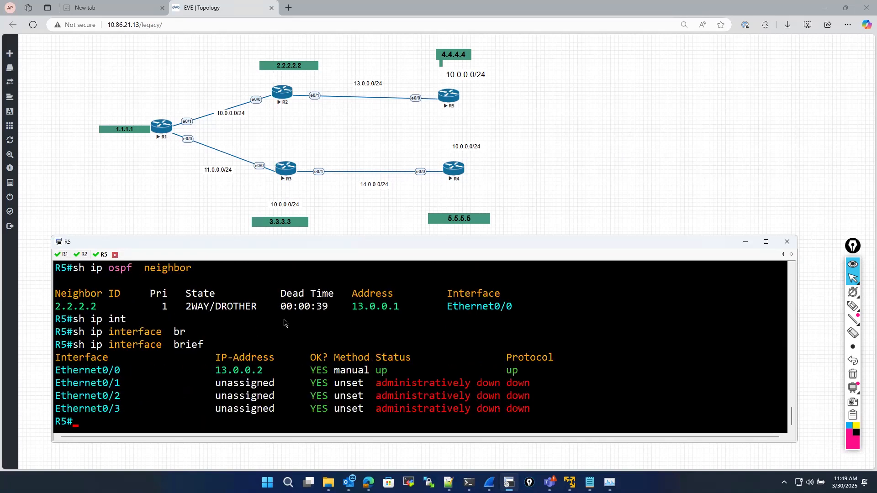
# Review R1's traceroute progress, highlight the 30-hop maximum line of the 8.8.8.8 trace in Command Prompt, and minimize that window
pyautogui.click(64, 256)
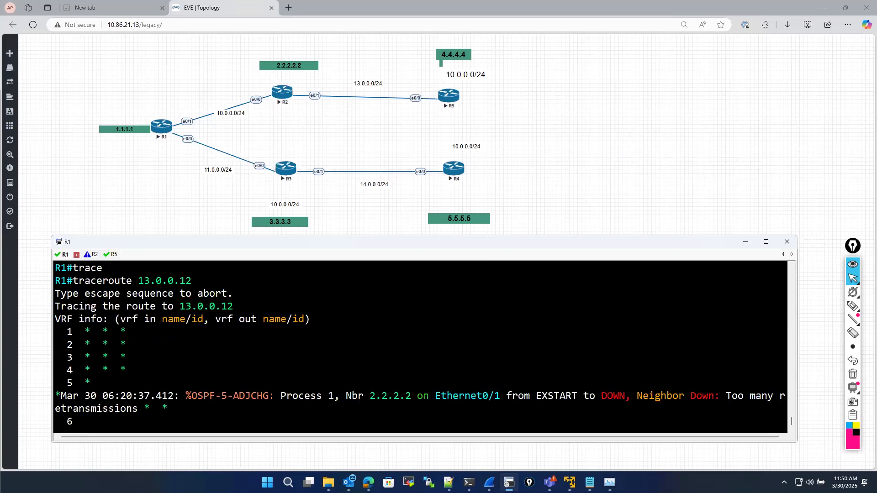
pyautogui.hotkey('alt', 'Tab')
pyautogui.moveTo(327, 206); pyautogui.dragTo(53, 211)
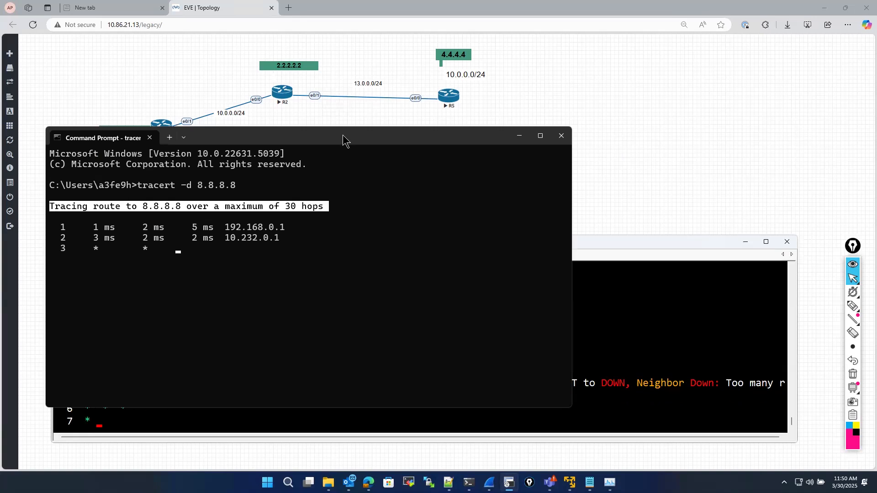
pyautogui.click(519, 136)
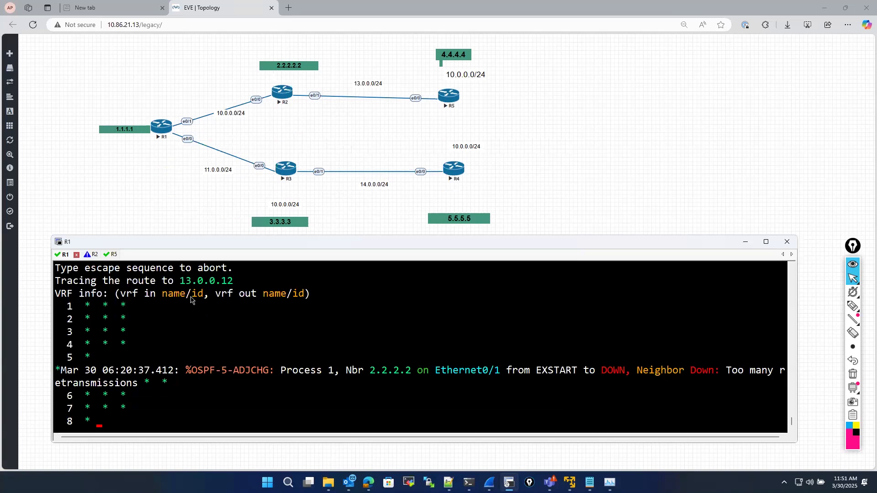
# Show the IP routing table in the R5 console session and ping 13.0.0.1 from there
pyautogui.click(112, 255)
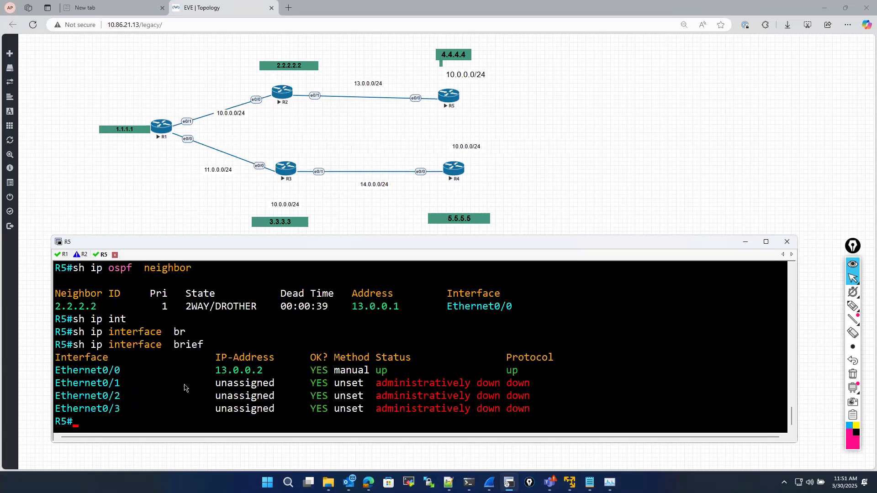
pyautogui.write('sh ip rou')
pyautogui.press('Tab')
pyautogui.press('Return')
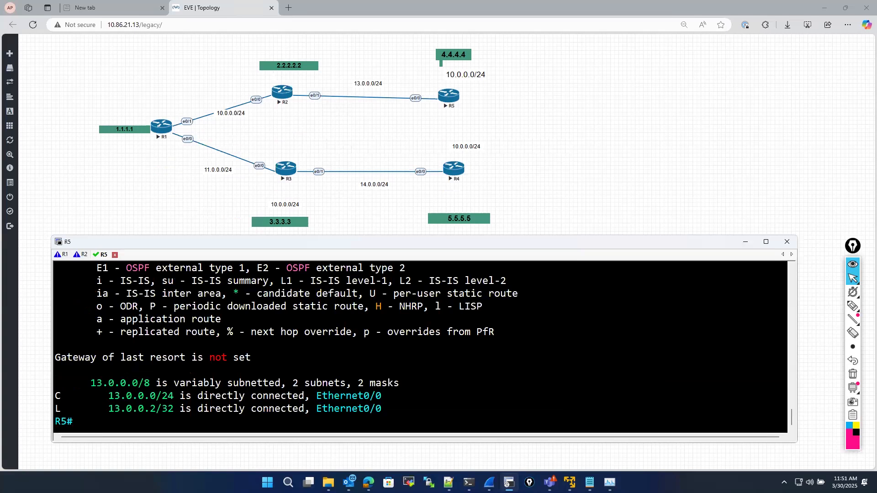
pyautogui.write('ping 13.0.0.1')
pyautogui.press('Return')
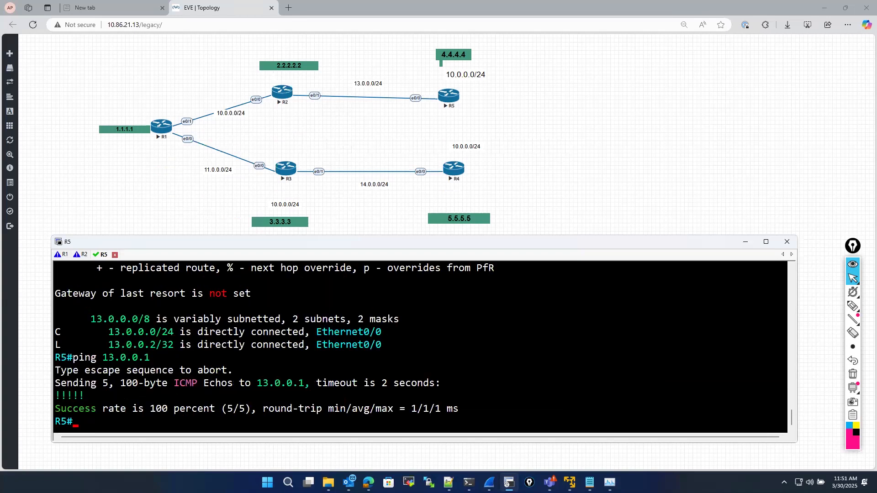
# Ping R2's loopback address 2.2.2.2 from R5
pyautogui.press('Up')
pyautogui.press('BackSpace')
pyautogui.press('BackSpace')
pyautogui.press('BackSpace')
pyautogui.press('BackSpace')
pyautogui.press('BackSpace')
pyautogui.press('BackSpace')
pyautogui.press('BackSpace')
pyautogui.press('BackSpace')
pyautogui.press('BackSpace')
pyautogui.write('2.2.2.')
pyautogui.press('BackSpace')
pyautogui.press('BackSpace')
pyautogui.press('BackSpace')
pyautogui.press('BackSpace')
pyautogui.press('BackSpace')
pyautogui.press('BackSpace')
pyautogui.press('BackSpace')
pyautogui.press('BackSpace')
pyautogui.write('ng 2.2.2.2')
pyautogui.press('Return')
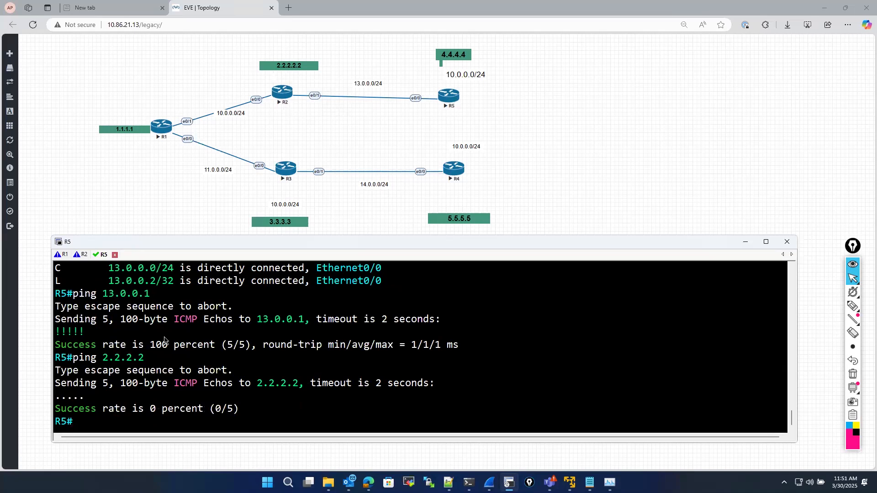
# Switch to the R2 console session and show the brief IP interface summary
pyautogui.click(79, 254)
pyautogui.write('sh i')
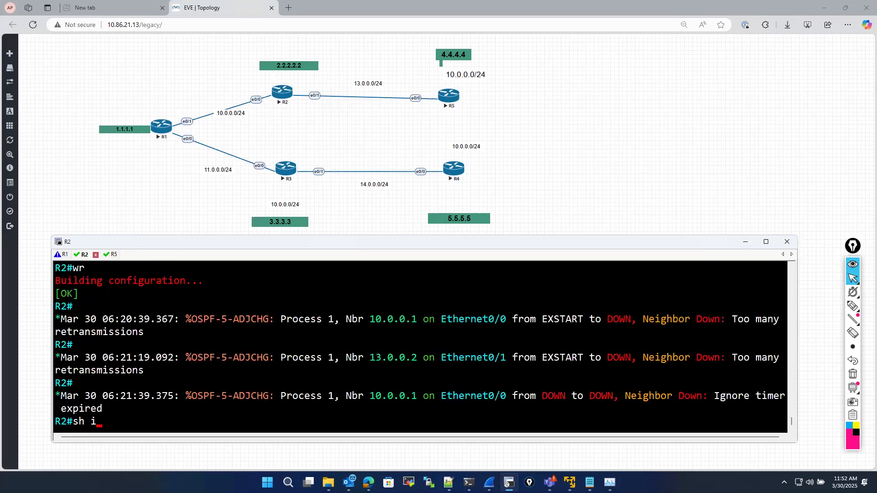
pyautogui.write('p int')
pyautogui.press('Tab')
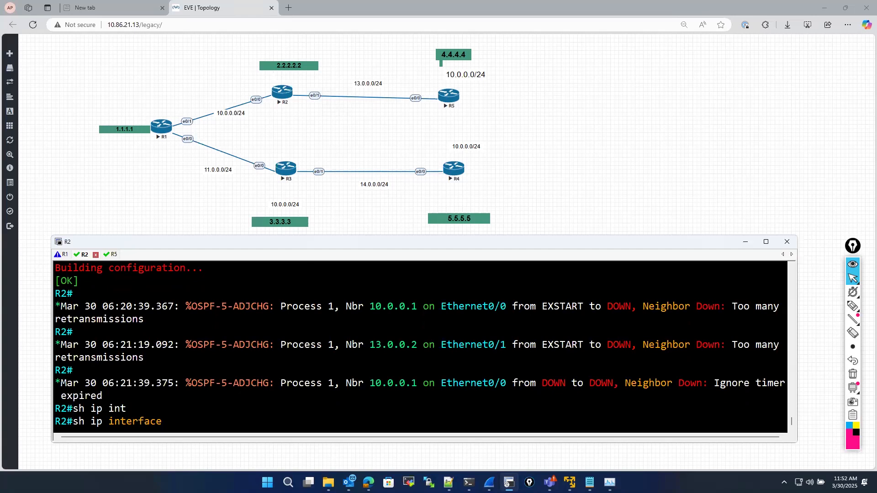
pyautogui.write('br')
pyautogui.press('Return')
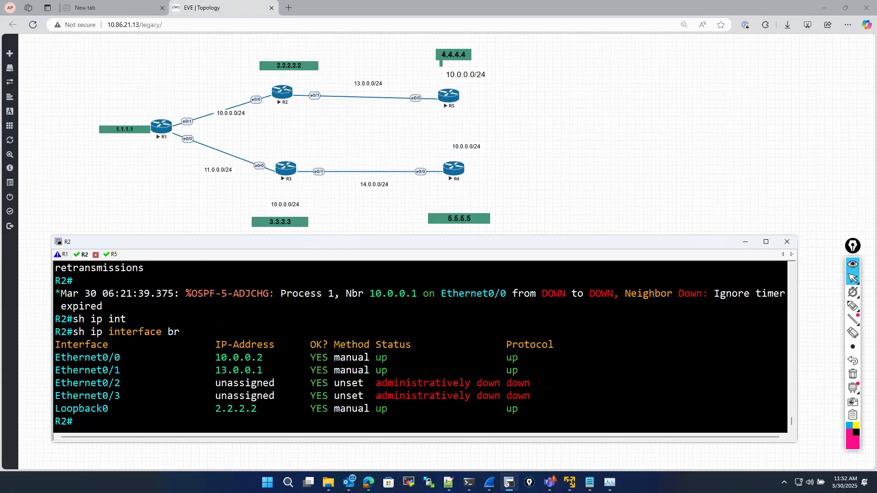
# Ping R2's own Loopback0 address 2.2.2.2 from the R2 console
pyautogui.write('ping')
pyautogui.doubleClick(255, 412)
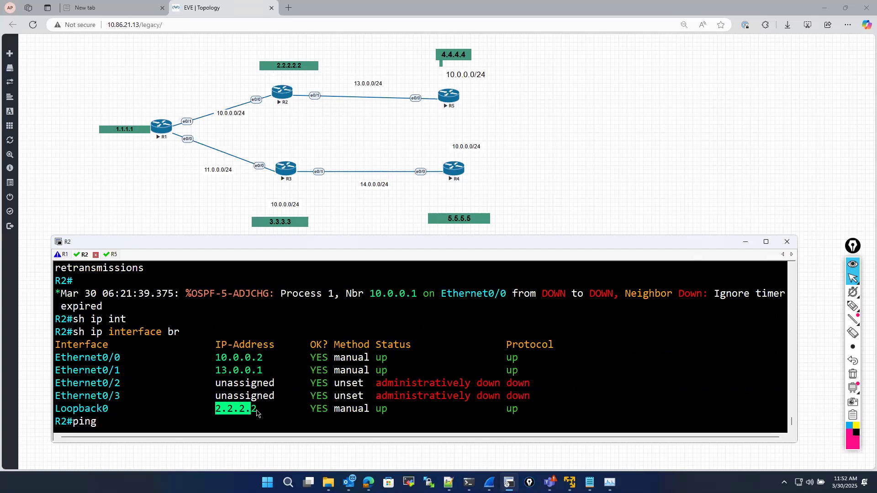
pyautogui.write('2.2.2.2')
pyautogui.press('Return')
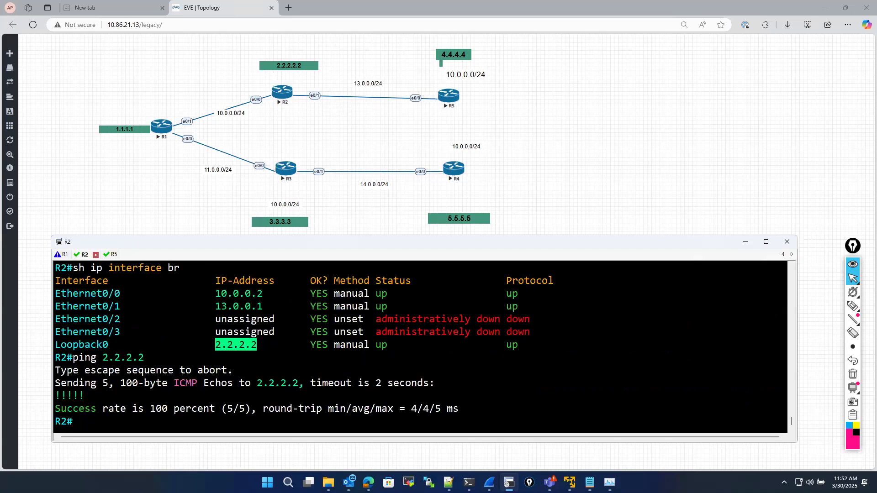
# Show R2's IP routing table and highlight the OSPF adjacency log message for neighbor 13.0.0.2 on Ethernet0/1
pyautogui.write('sh ip rou')
pyautogui.press('Tab')
pyautogui.press('Return')
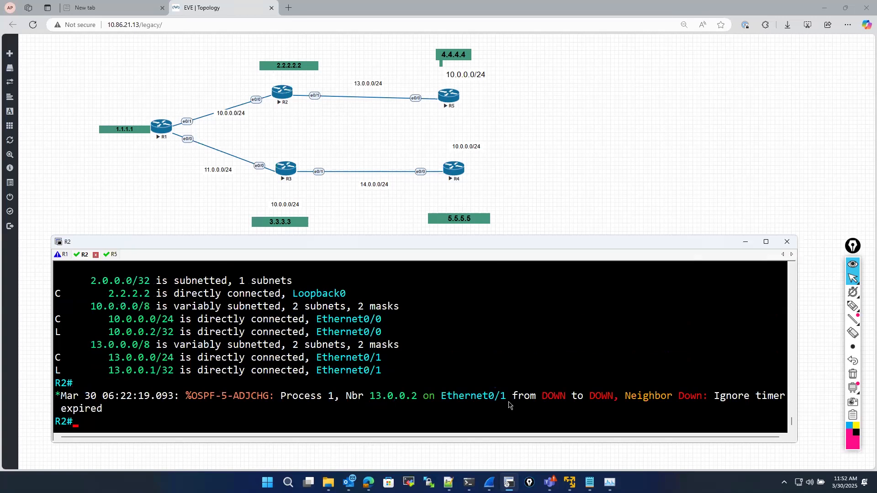
pyautogui.moveTo(345, 396); pyautogui.dragTo(311, 421)
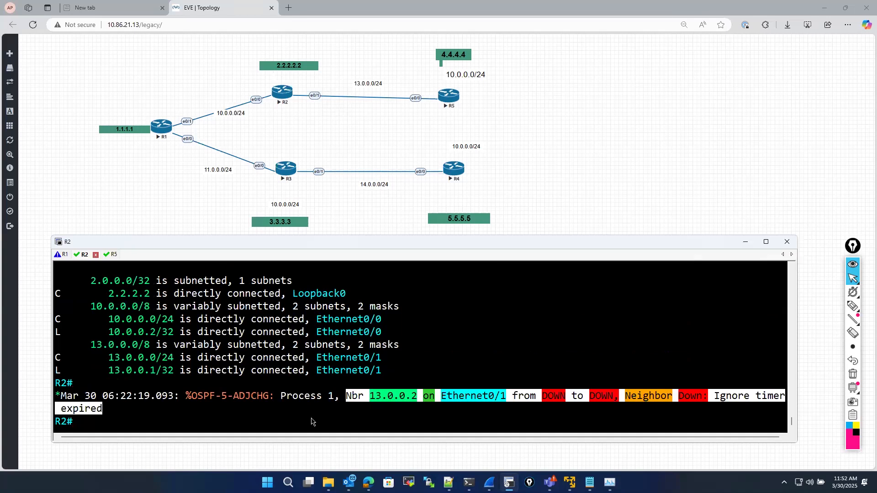
# Show the running configuration of interface Ethernet 0/1 on R2
pyautogui.click(384, 398)
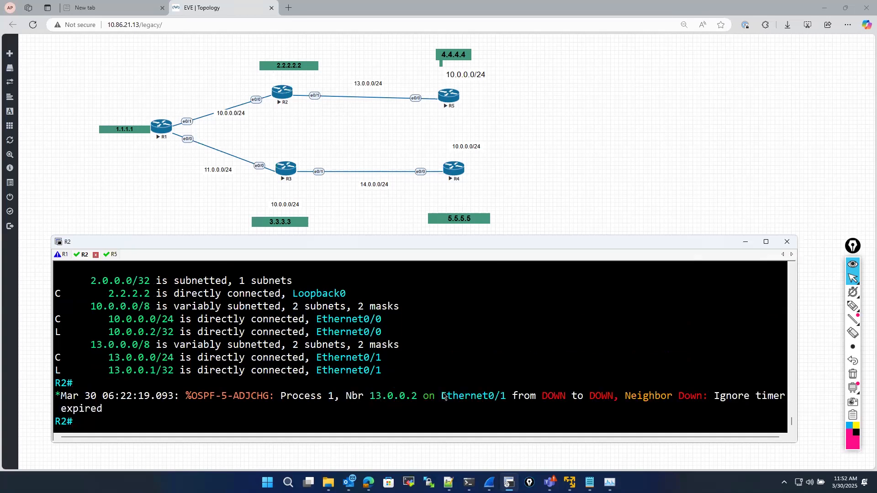
pyautogui.write('sjo')
pyautogui.press('Return')
pyautogui.write('sh')
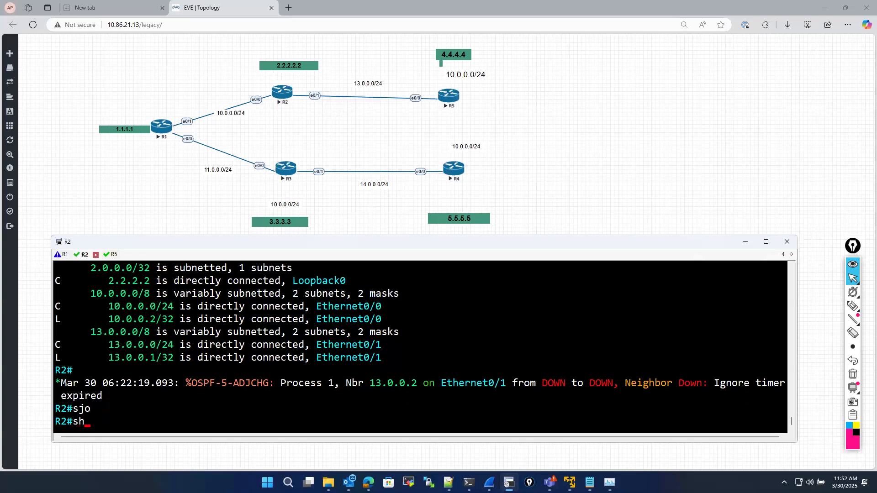
pyautogui.write('o')
pyautogui.press('Tab')
pyautogui.write('run')
pyautogui.press('Tab')
pyautogui.write('in')
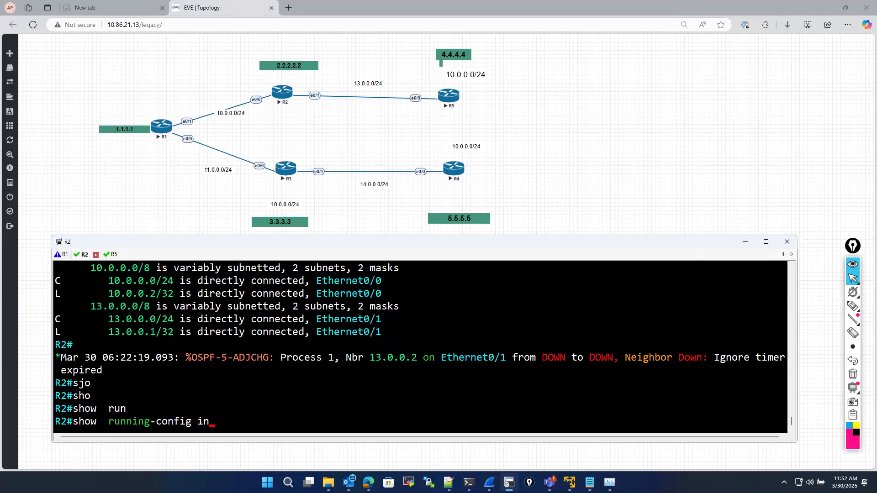
pyautogui.press('Tab')
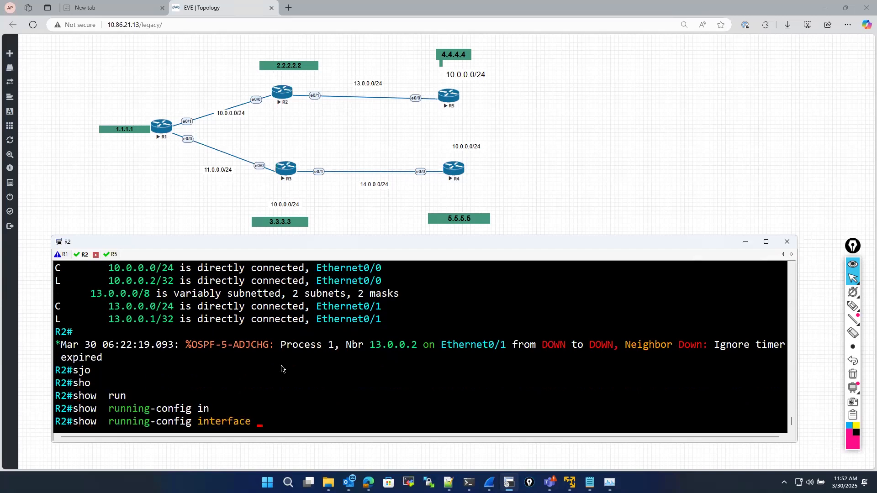
pyautogui.write('et')
pyautogui.press('Tab')
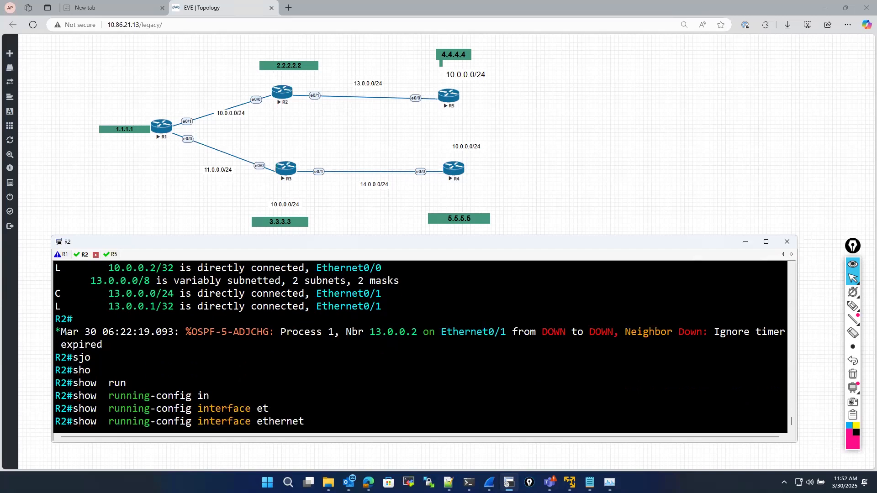
pyautogui.write('0/1')
pyautogui.press('Return')
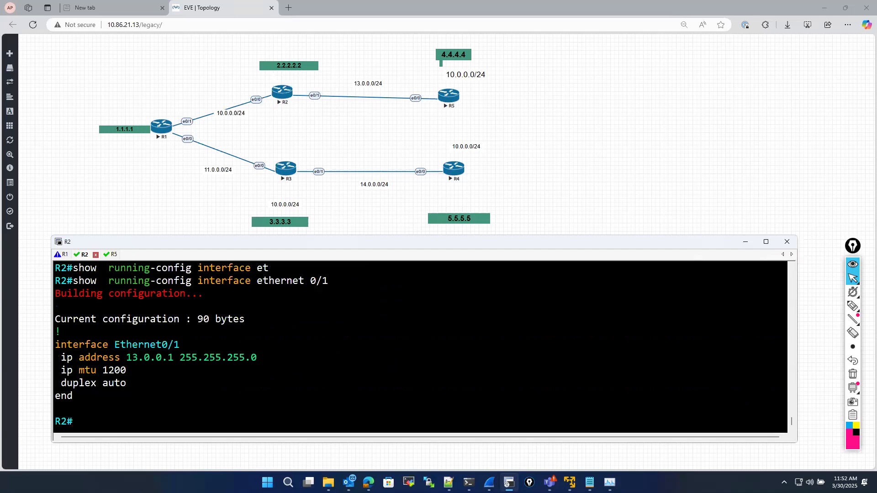
# Remove the IP MTU 1200 setting from R2's interface Ethernet0/1 and exit configuration mode
pyautogui.write('conf')
pyautogui.press('Return')
pyautogui.press('Return')
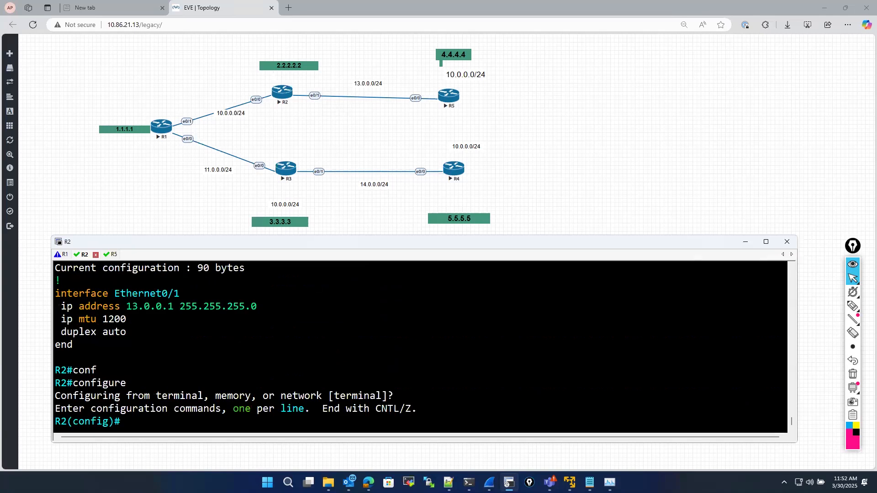
pyautogui.write('int')
pyautogui.press('Tab')
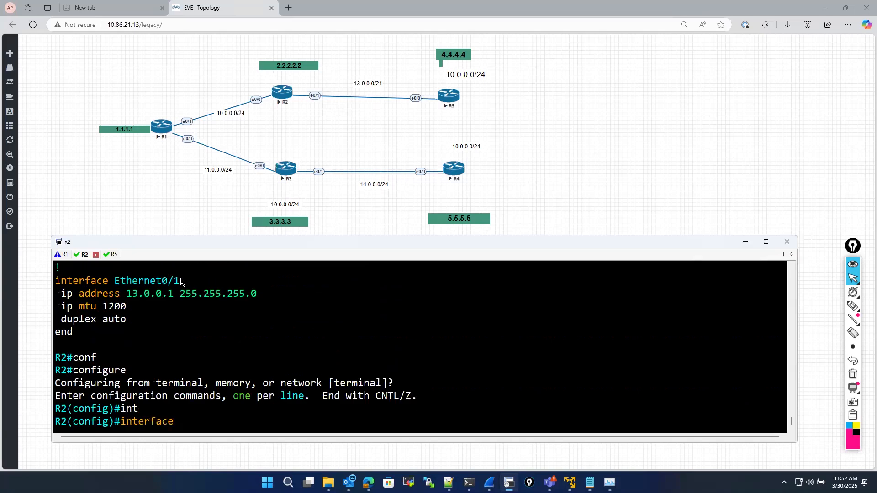
pyautogui.doubleClick(179, 284)
pyautogui.rightClick(237, 315)
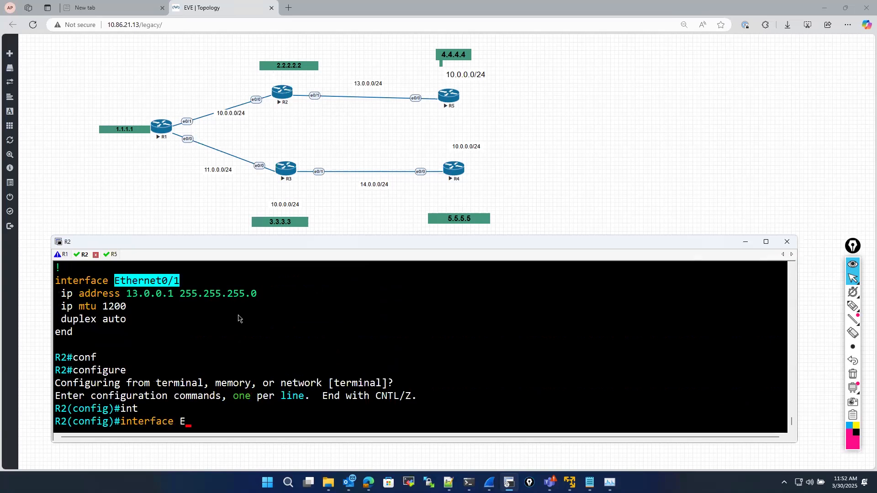
pyautogui.press('Return')
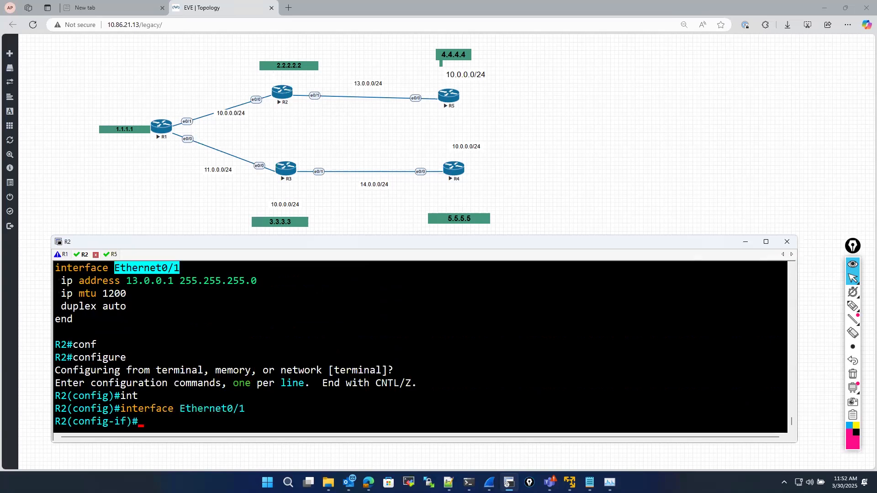
pyautogui.write('no')
pyautogui.tripleClick(127, 293)
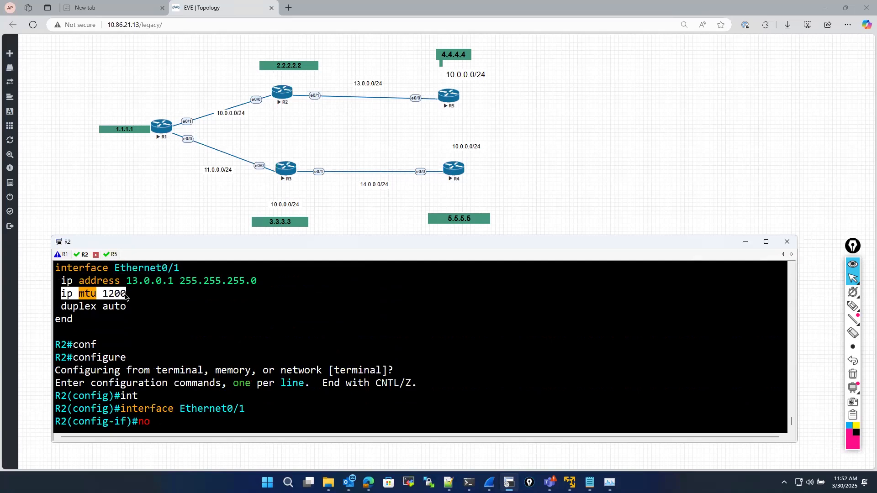
pyautogui.rightClick(193, 327)
pyautogui.write('exit')
pyautogui.press('Return')
pyautogui.press('Return')
pyautogui.write('exit')
pyautogui.press('Return')
pyautogui.press('Return')
# Show R2's Ethernet0/1 interface details filtered to the lines that include MTU
pyautogui.write('sho')
pyautogui.press('Tab')
pyautogui.write('int')
pyautogui.press('Tab')
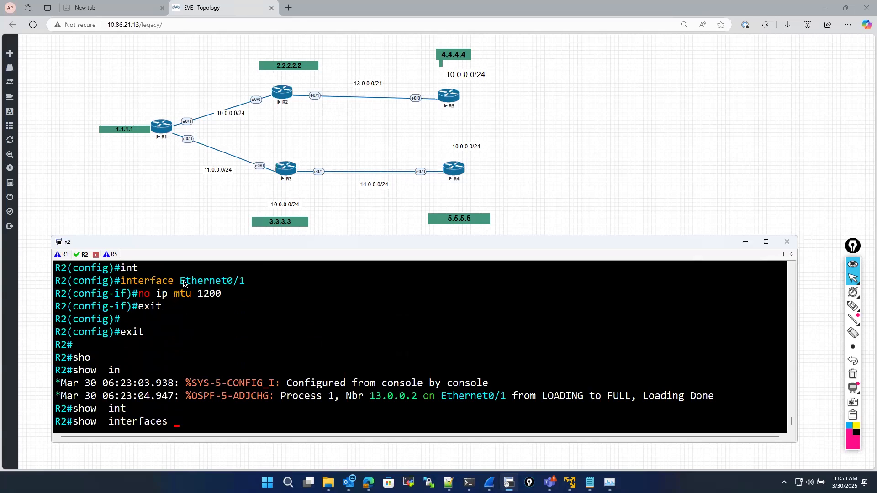
pyautogui.doubleClick(243, 284)
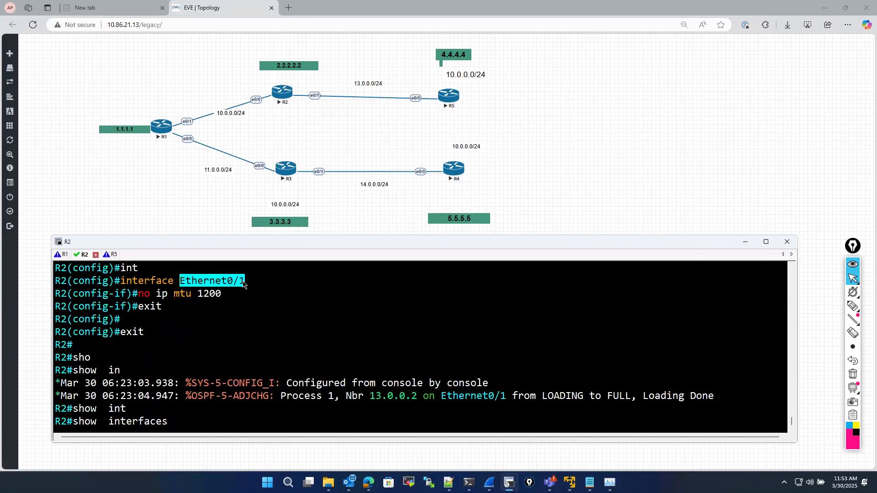
pyautogui.rightClick(260, 403)
pyautogui.write('| in')
pyautogui.press('Tab')
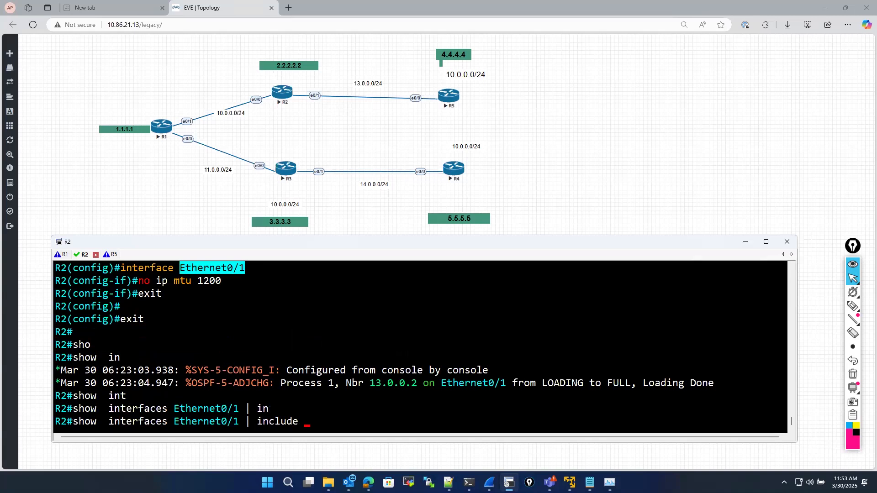
pyautogui.write('MTU')
pyautogui.press('Return')
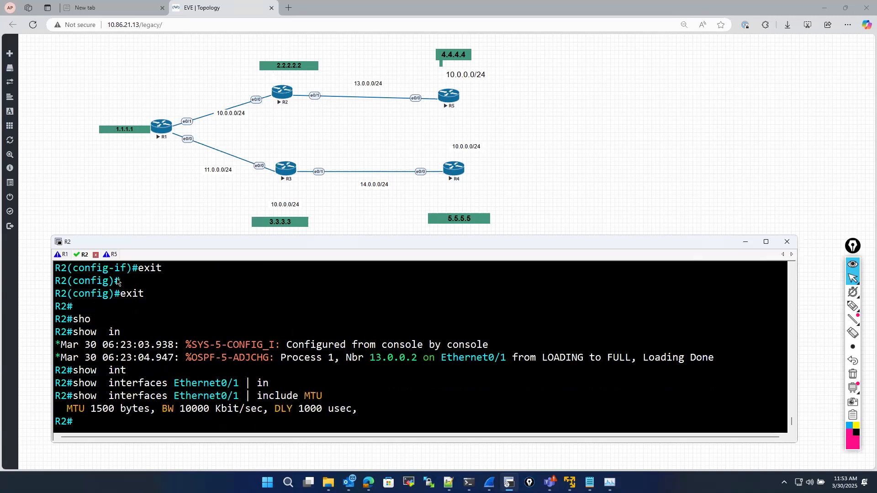
# Switch to the R5 console session and repeat the ping to R2's loopback address 2.2.2.2
pyautogui.hotkey('ctrl', 'Tab')
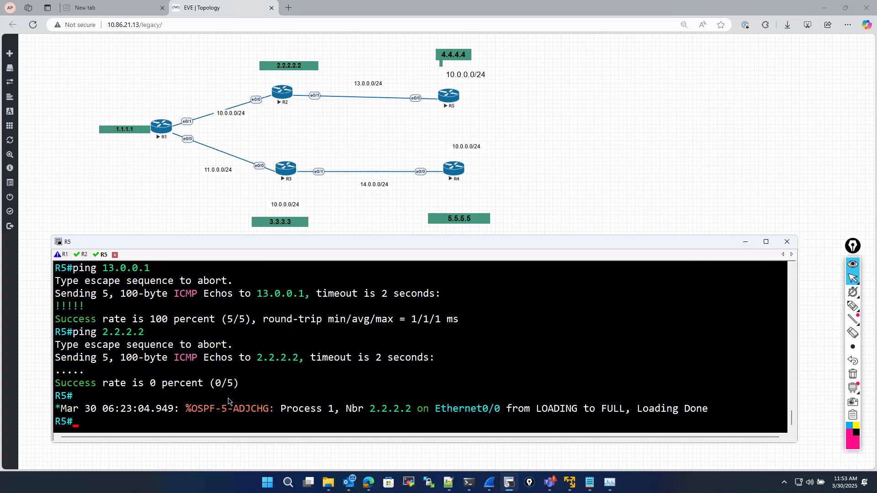
pyautogui.press('Up')
pyautogui.press('Return')
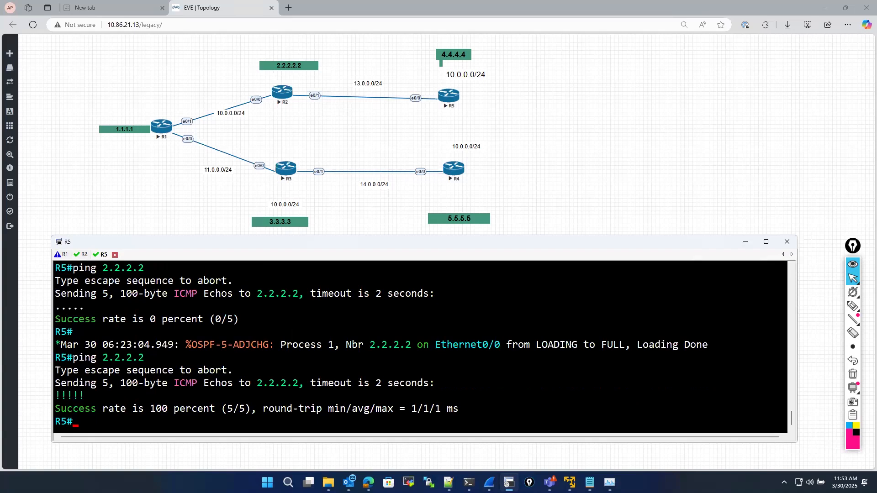
# Switch back to the R2 console session
pyautogui.click(81, 256)
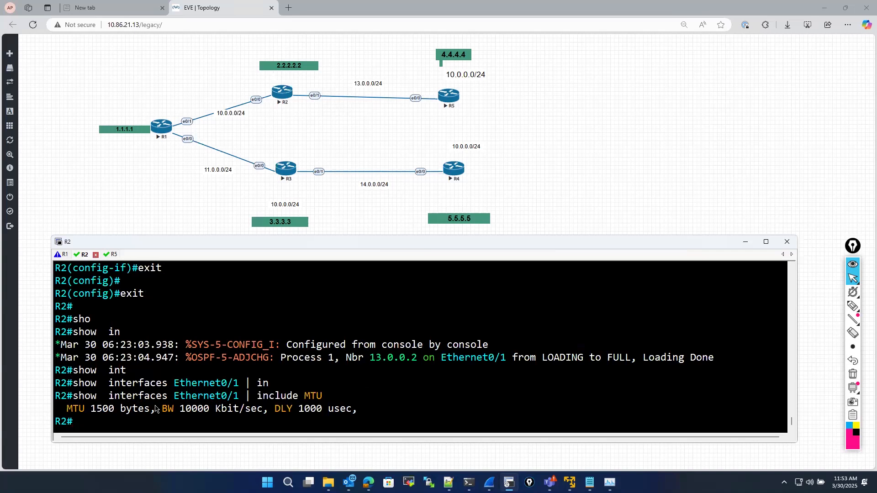
pyautogui.write('sh ip')
pyautogui.press('BackSpace')
pyautogui.press('BackSpace')
pyautogui.press('BackSpace')
pyautogui.press('BackSpace')
pyautogui.press('BackSpace')
pyautogui.press('BackSpace')
pyautogui.write('sho')
pyautogui.press('Tab')
pyautogui.write('run')
pyautogui.press('Tab')
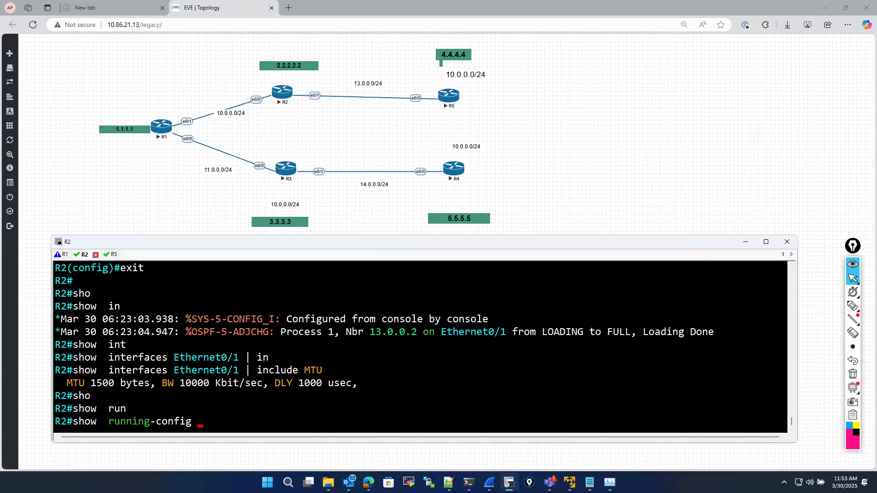
pyautogui.press('BackSpace')
pyautogui.press('BackSpace')
pyautogui.press('BackSpace')
pyautogui.press('BackSpace')
pyautogui.press('BackSpace')
pyautogui.press('BackSpace')
pyautogui.press('BackSpace')
pyautogui.press('BackSpace')
pyautogui.press('BackSpace')
pyautogui.press('BackSpace')
pyautogui.press('BackSpace')
pyautogui.press('BackSpace')
pyautogui.press('BackSpace')
pyautogui.press('BackSpace')
pyautogui.press('BackSpace')
pyautogui.press('BackSpace')
pyautogui.press('BackSpace')
pyautogui.press('BackSpace')
pyautogui.press('BackSpace')
pyautogui.press('BackSpace')
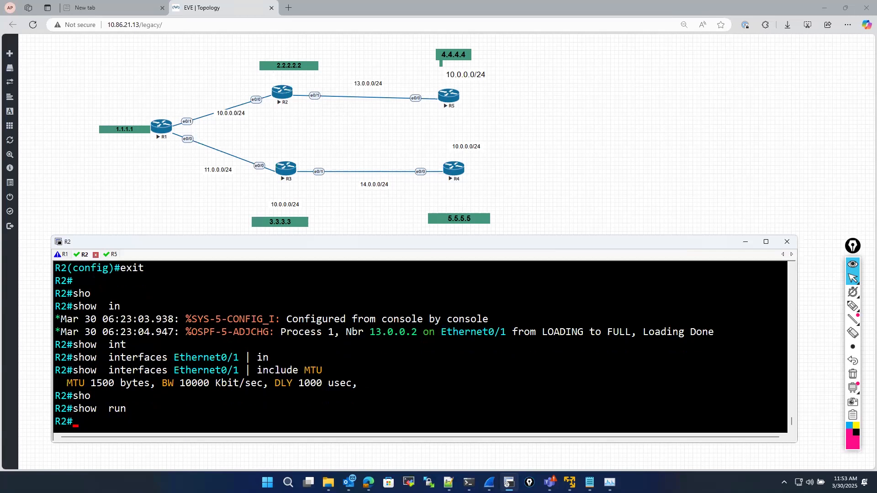
# Show the OSPF neighbor table on R2
pyautogui.write('sh ip os')
pyautogui.press('Tab')
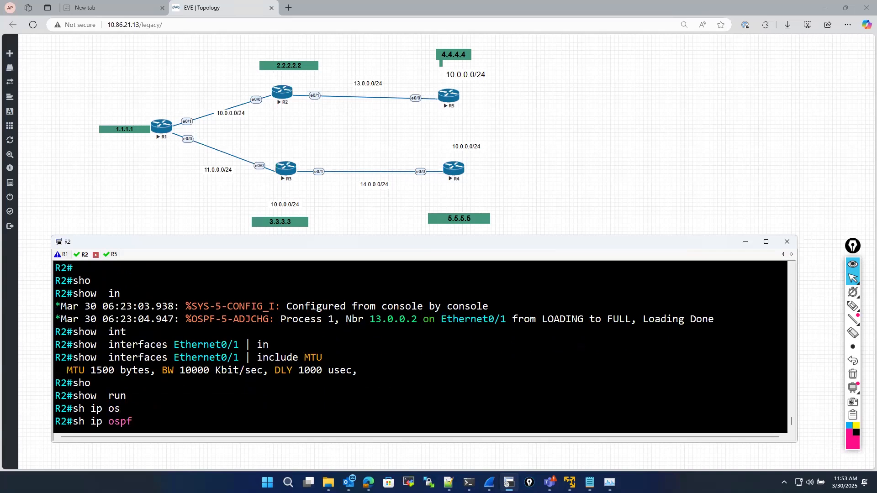
pyautogui.write('ne')
pyautogui.press('Tab')
pyautogui.press('Return')
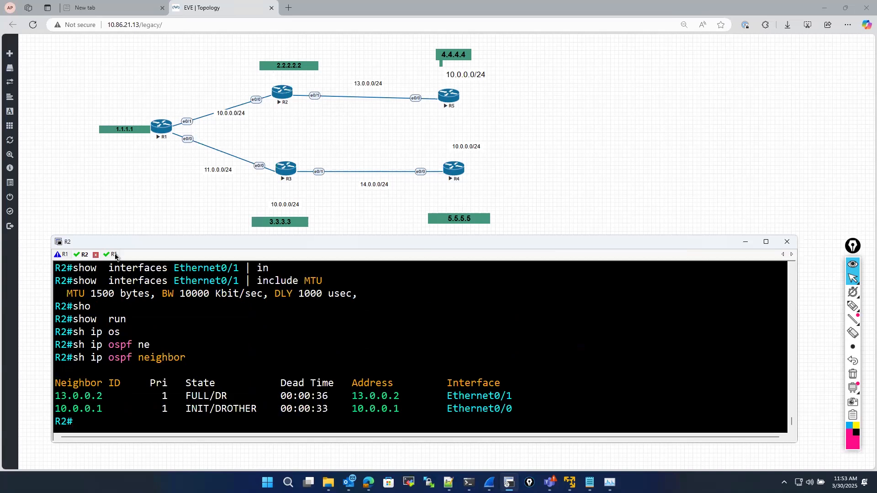
# Switch to the R5 console session and ping R1's address 10.0.0.1
pyautogui.click(112, 254)
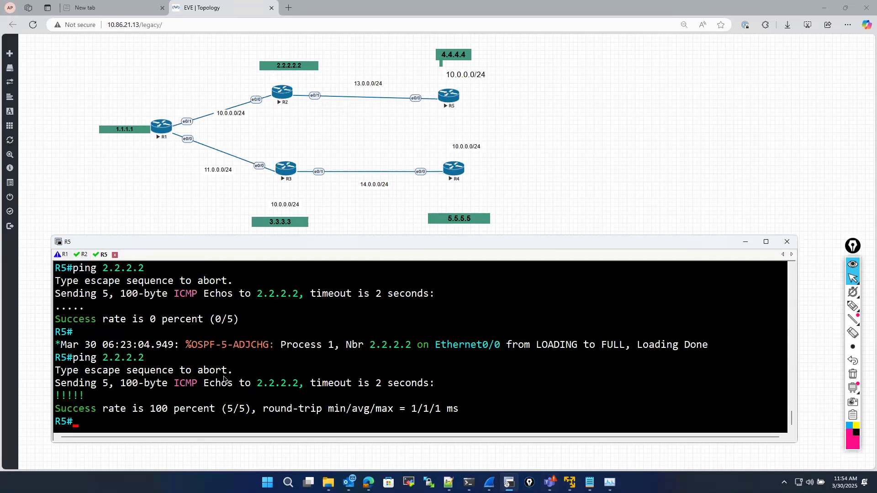
pyautogui.write('ping 10.0.0.1')
pyautogui.press('Return')
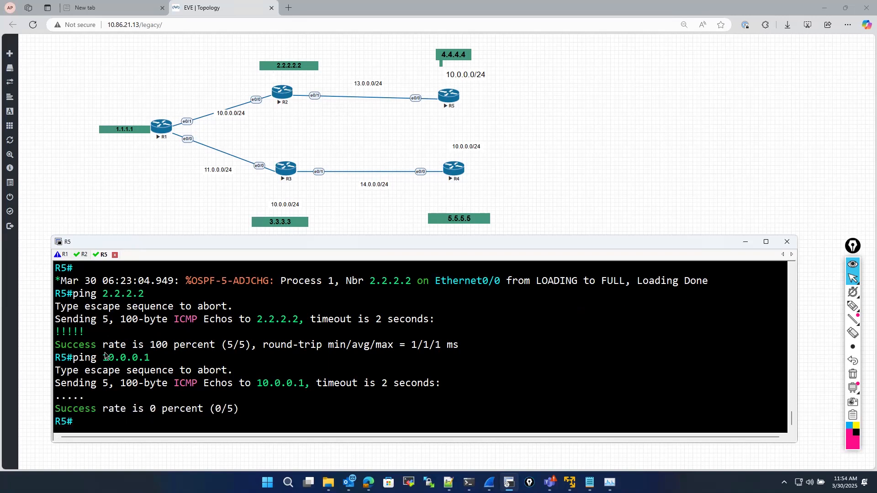
# Show R5's IP routing table and highlight the next hop of the OSPF route to 10.0.0.0
pyautogui.write('sh ip rou')
pyautogui.press('Tab')
pyautogui.press('Return')
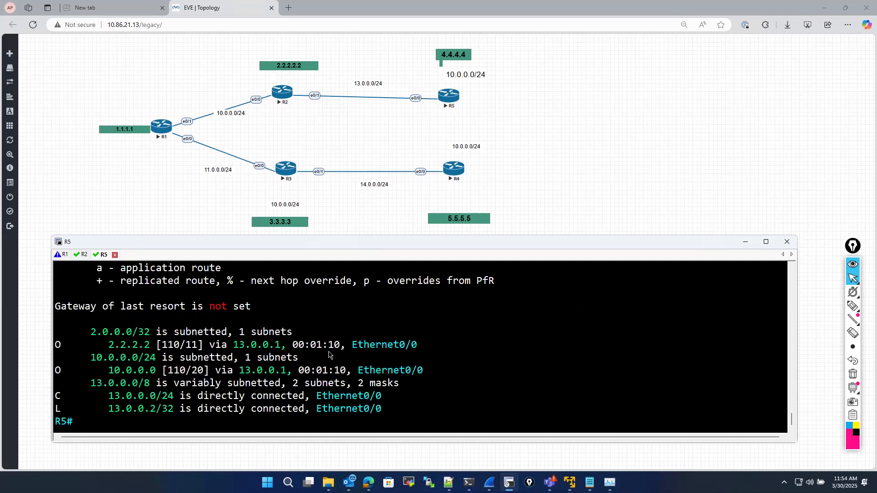
pyautogui.moveTo(238, 371); pyautogui.dragTo(287, 376)
# Display R2's complete logging output and highlight the OSPF DOWN-to-DOWN adjacency entry for neighbor 10.0.0.1 on Ethernet0/0
pyautogui.click(84, 255)
pyautogui.press('Return')
pyautogui.press('Return')
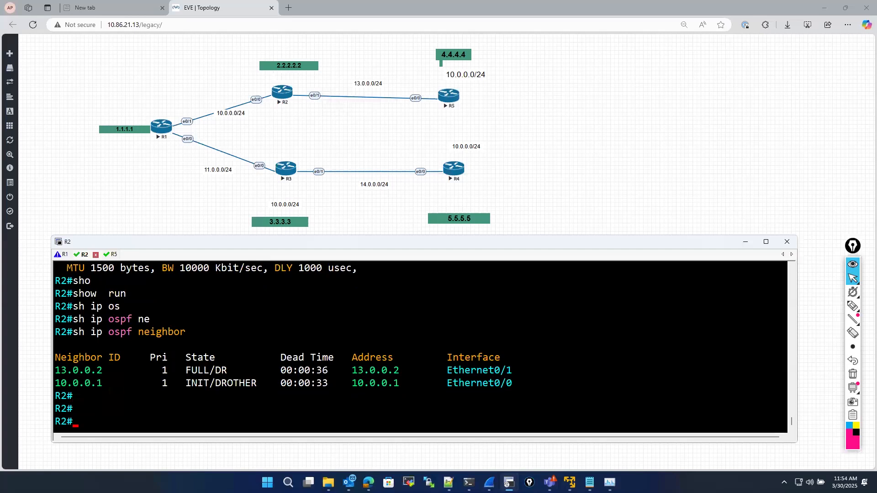
pyautogui.write('sho')
pyautogui.press('Tab')
pyautogui.write('logg')
pyautogui.press('Tab')
pyautogui.press('Return')
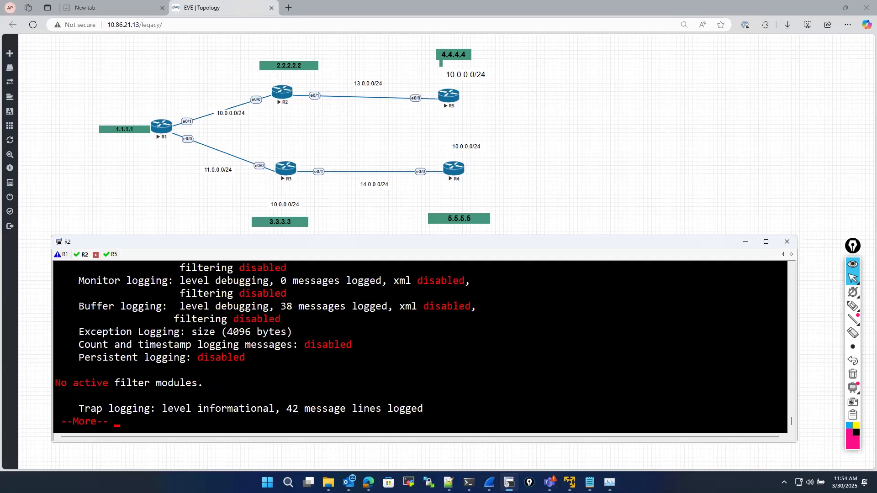
pyautogui.press('space')
pyautogui.press('space')
pyautogui.press('space')
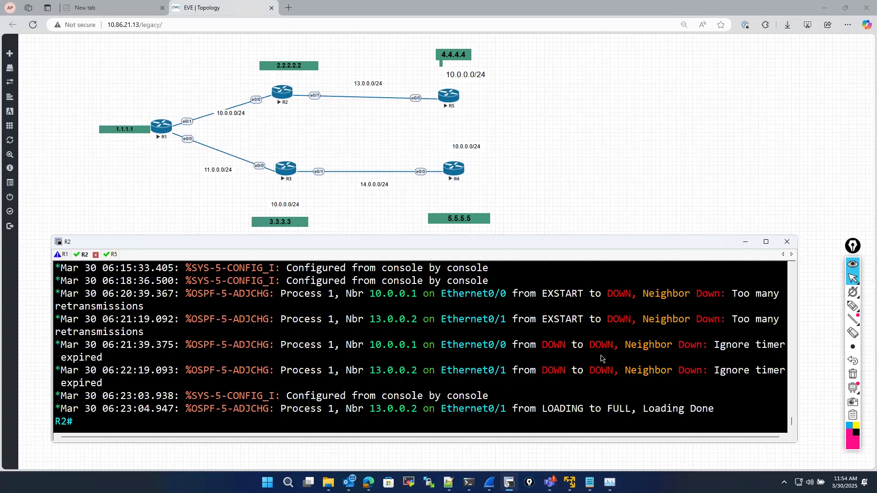
pyautogui.moveTo(624, 344); pyautogui.dragTo(283, 343)
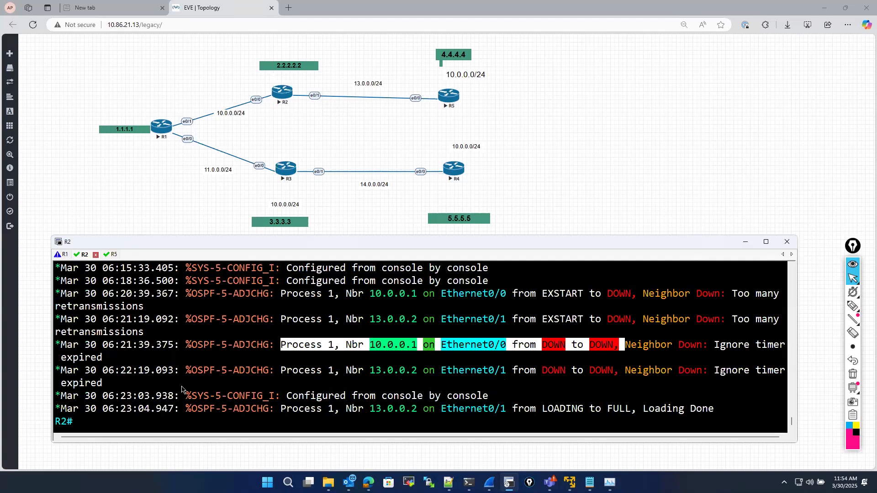
# Show the running configuration of interface Ethernet 0/0 on R2
pyautogui.click(89, 404)
pyautogui.press('Return')
pyautogui.press('Return')
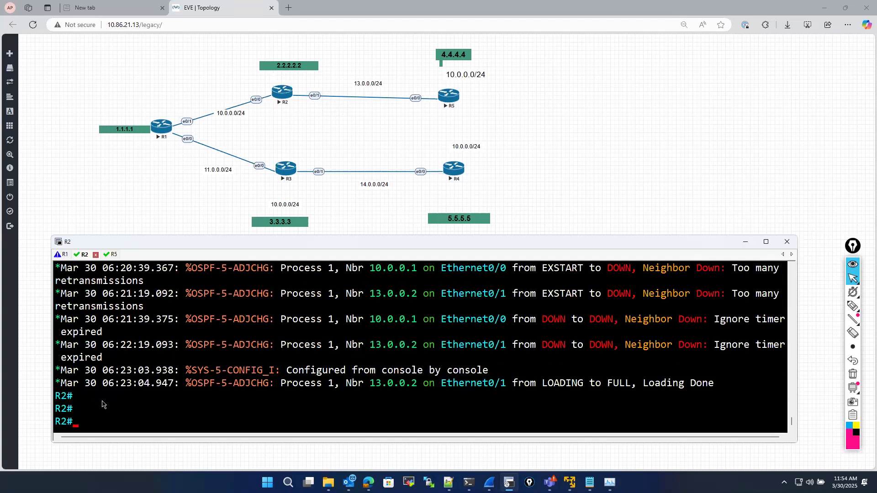
pyautogui.write('sho')
pyautogui.press('Tab')
pyautogui.write('run')
pyautogui.press('Tab')
pyautogui.write('in')
pyautogui.press('Tab')
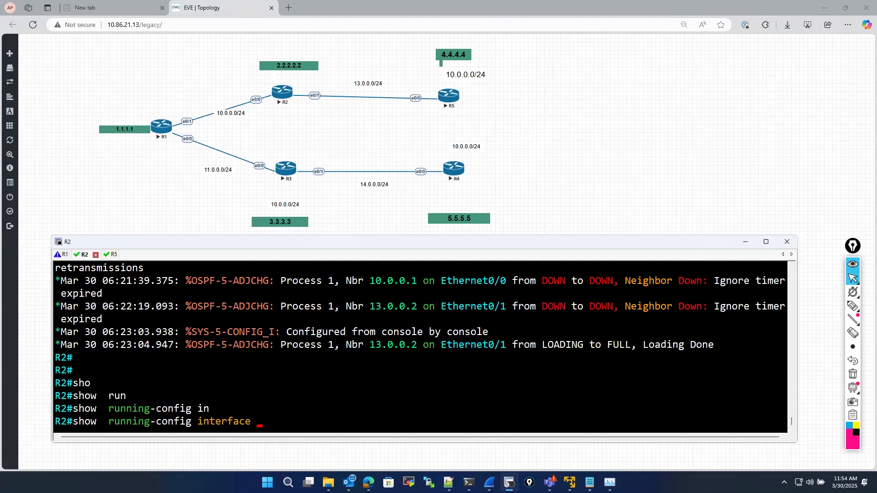
pyautogui.write('et')
pyautogui.press('Tab')
pyautogui.write('0/0')
pyautogui.press('Return')
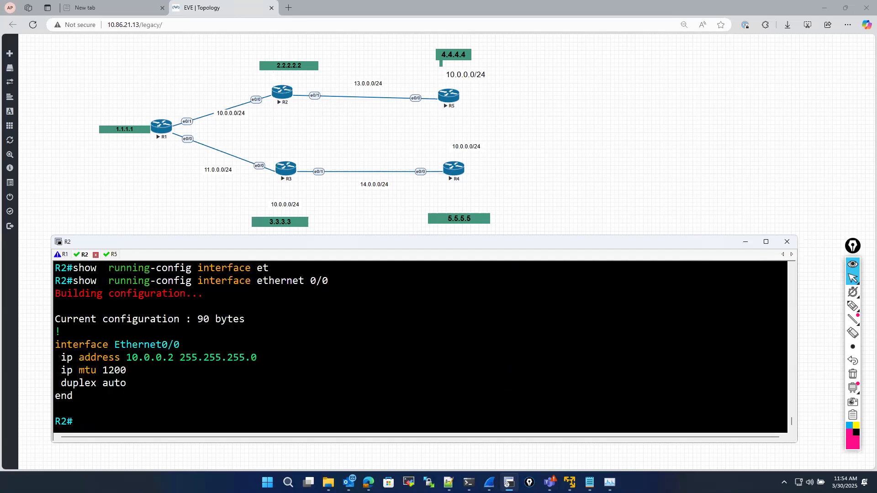
# Enter interface configuration mode for Ethernet0/0 on R2
pyautogui.write('conf')
pyautogui.press('Tab')
pyautogui.press('Return')
pyautogui.press('Return')
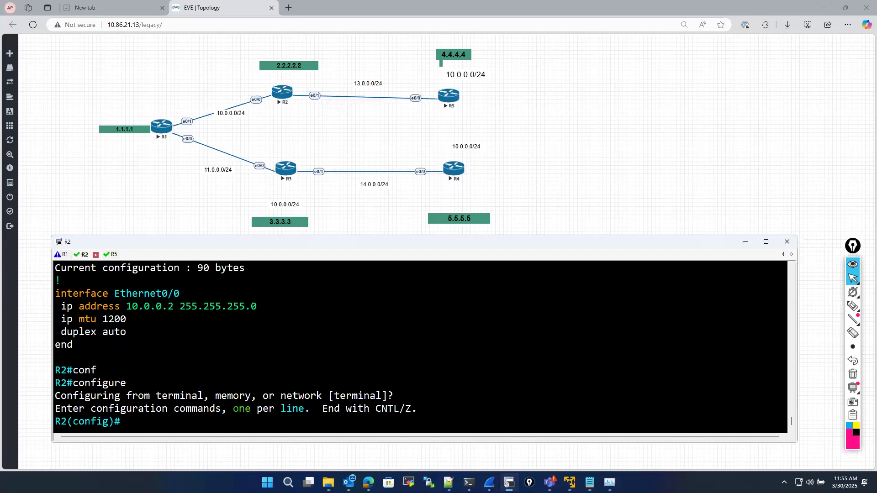
pyautogui.write('int')
pyautogui.press('Tab')
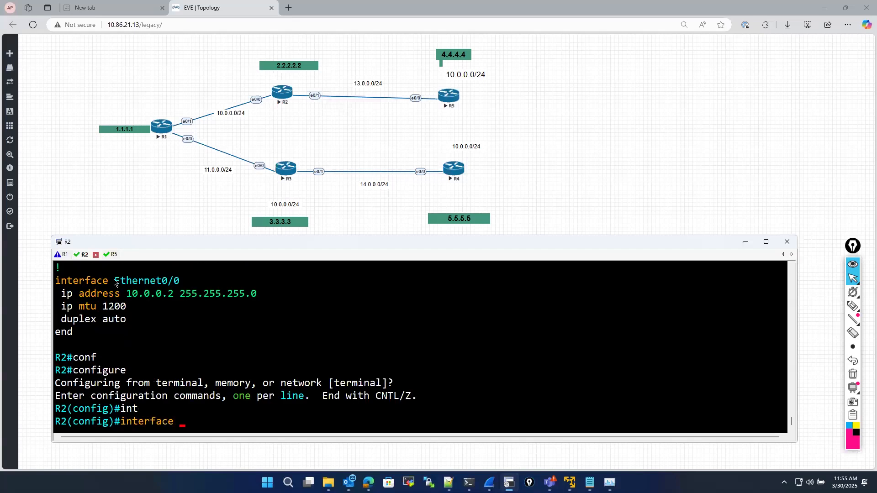
pyautogui.moveTo(116, 281); pyautogui.dragTo(183, 281)
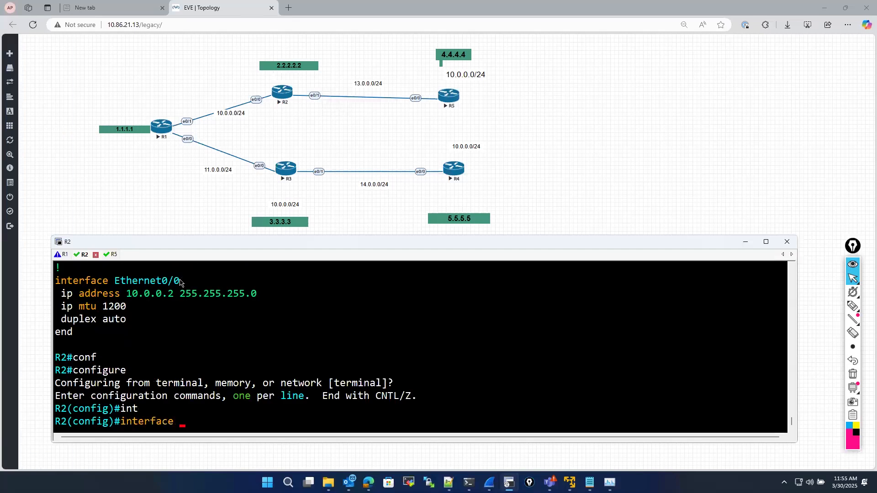
pyautogui.rightClick(220, 309)
pyautogui.press('Return')
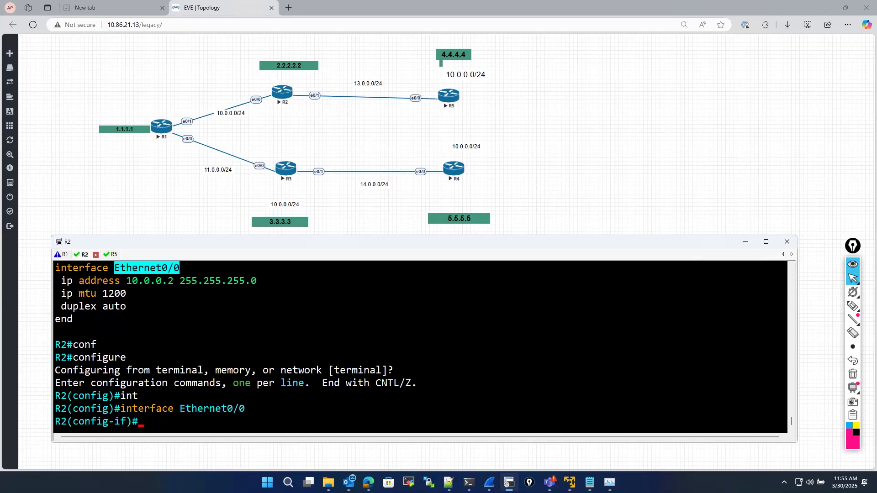
# Remove the IP MTU 1200 setting from Ethernet0/0 and exit back to R2's privileged EXEC mode
pyautogui.write('no')
pyautogui.moveTo(64, 293); pyautogui.dragTo(131, 299)
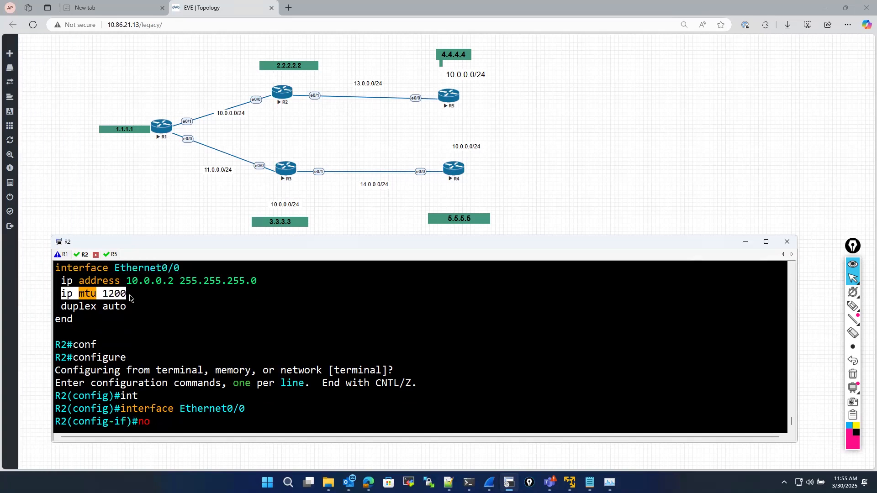
pyautogui.rightClick(211, 344)
pyautogui.press('Return')
pyautogui.write('exit')
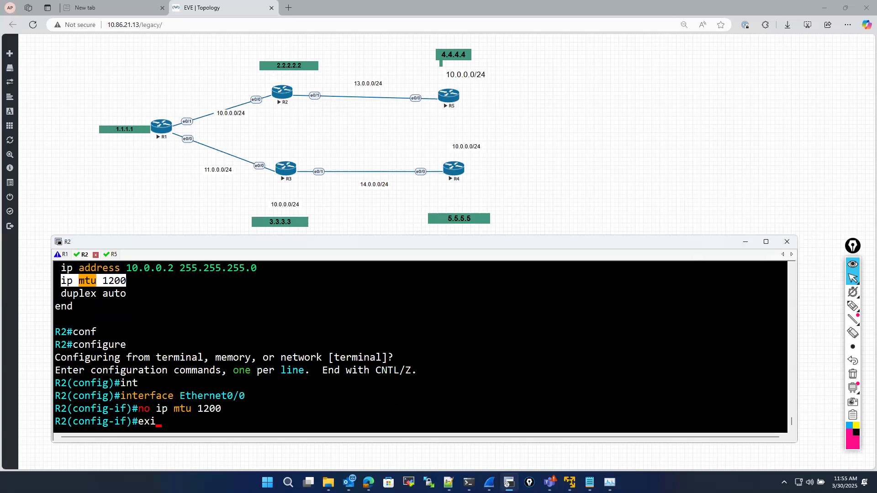
pyautogui.press('Return')
pyautogui.press('Return')
pyautogui.write('exit')
pyautogui.press('Return')
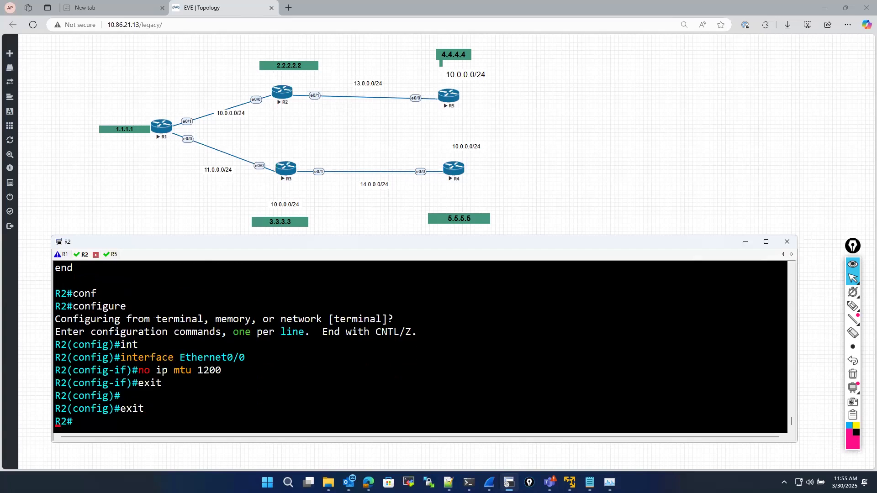
pyautogui.press('Return')
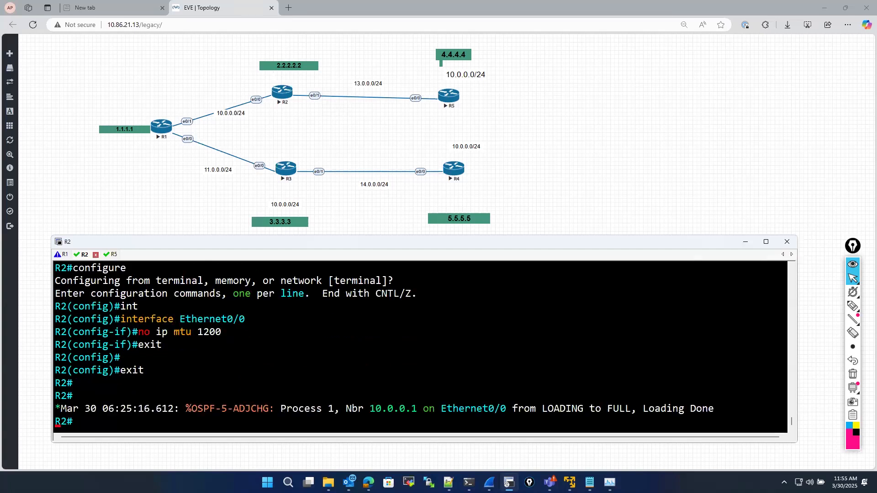
# Switch to the R5 console session and repeat the ping to 10.0.0.1
pyautogui.write('sho')
pyautogui.press('Tab')
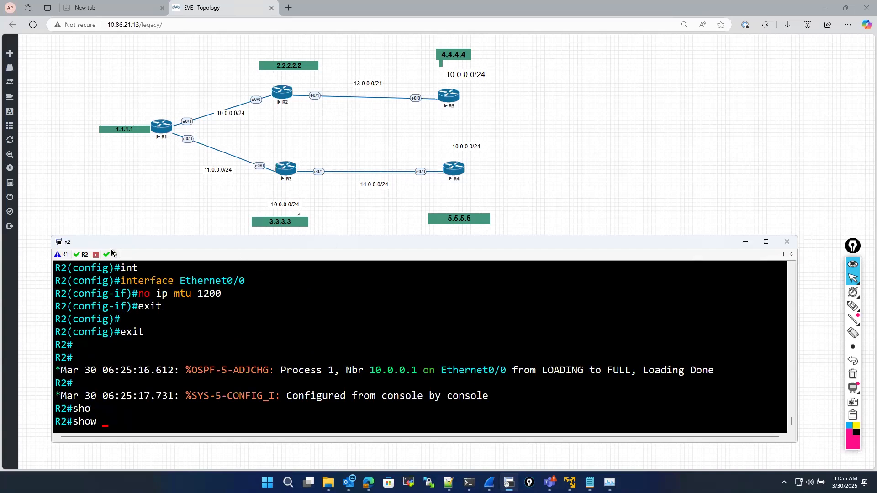
pyautogui.click(111, 256)
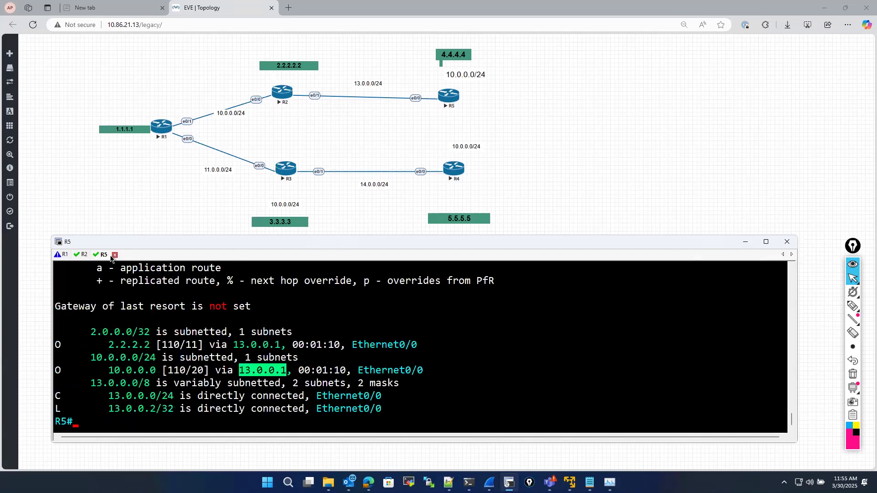
pyautogui.press('Up')
pyautogui.press('Up')
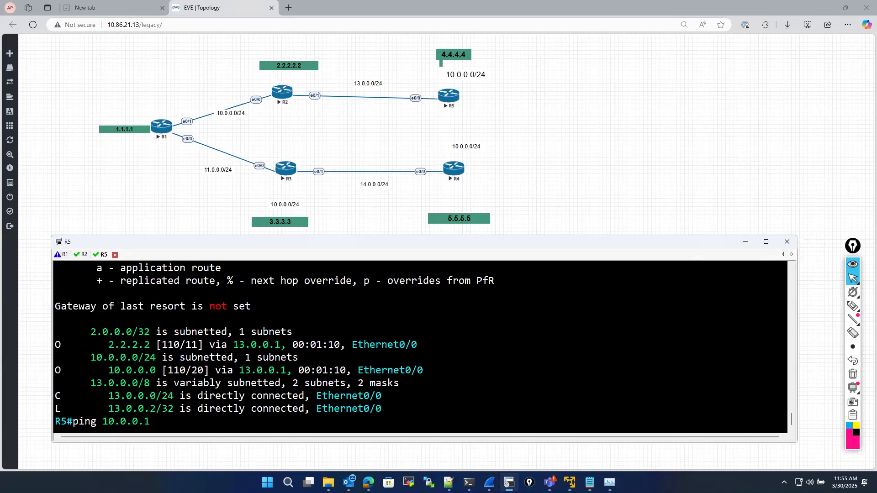
pyautogui.press('Return')
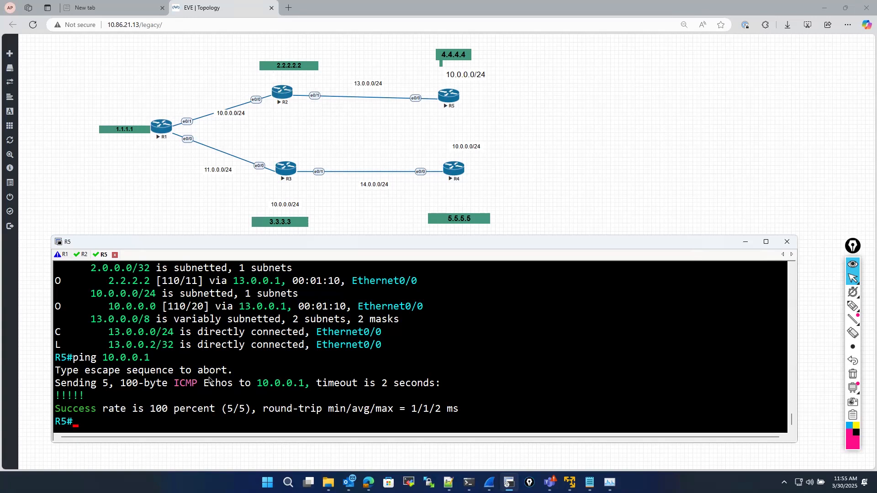
pyautogui.press('Return')
pyautogui.press('Return')
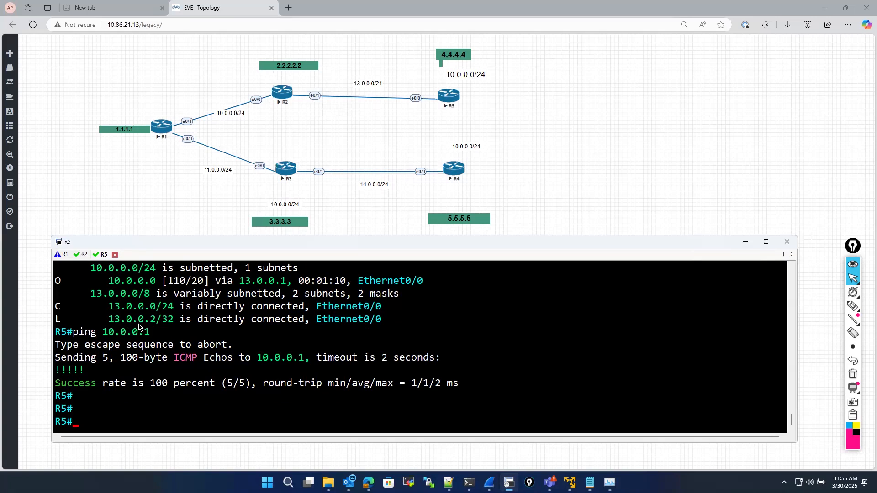
# Switch to the R1 console session, enter a traceroute to 13.0.0.2 and list its available options
pyautogui.click(60, 256)
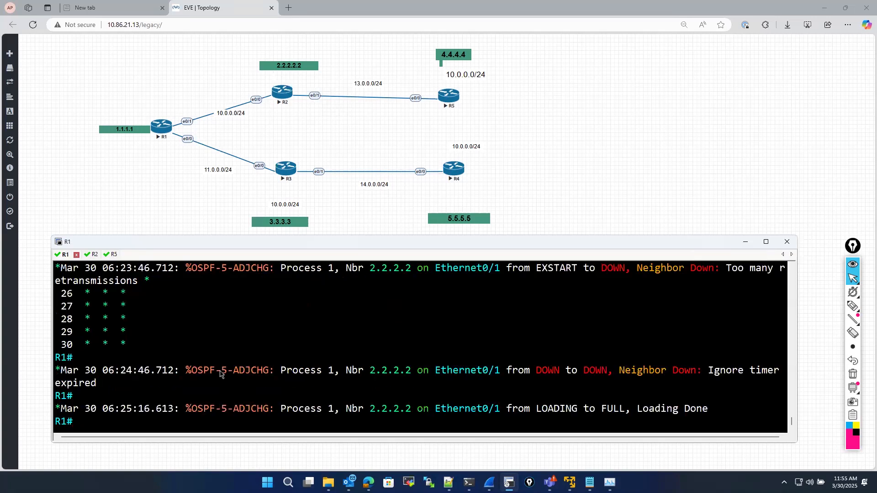
pyautogui.click(218, 371)
pyautogui.press('Return')
pyautogui.press('Return')
pyautogui.press('Return')
pyautogui.write('trace')
pyautogui.press('Tab')
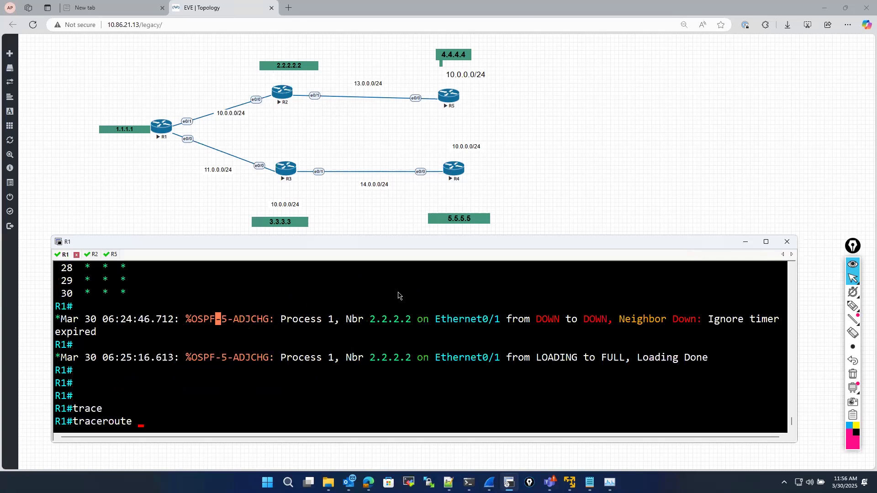
pyautogui.write('13.0.p0.')
pyautogui.press('BackSpace')
pyautogui.press('BackSpace')
pyautogui.press('BackSpace')
pyautogui.write('0.2')
pyautogui.press('BackSpace')
pyautogui.press('BackSpace')
pyautogui.press('BackSpace')
pyautogui.press('BackSpace')
pyautogui.write('0.0.2 ?')
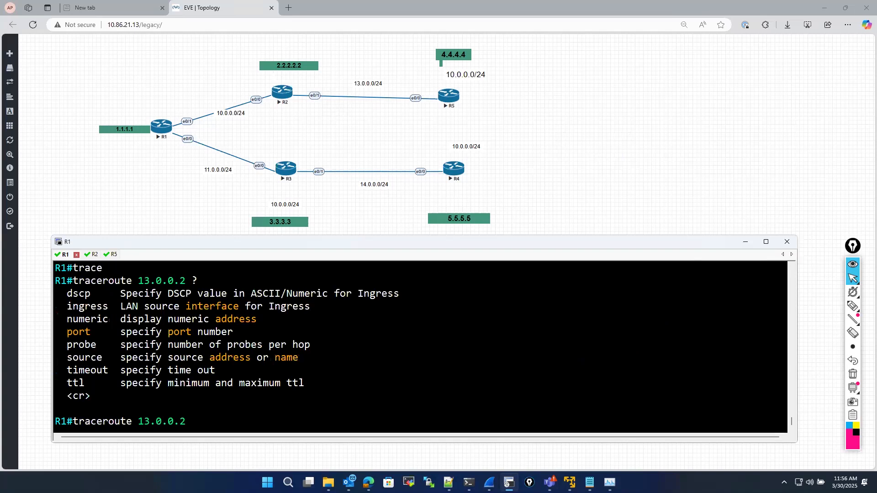
# Run the traceroute to 13.0.0.2 with both the minimum and maximum TTL set to 1
pyautogui.write('tt')
pyautogui.press('Tab')
pyautogui.write('?')
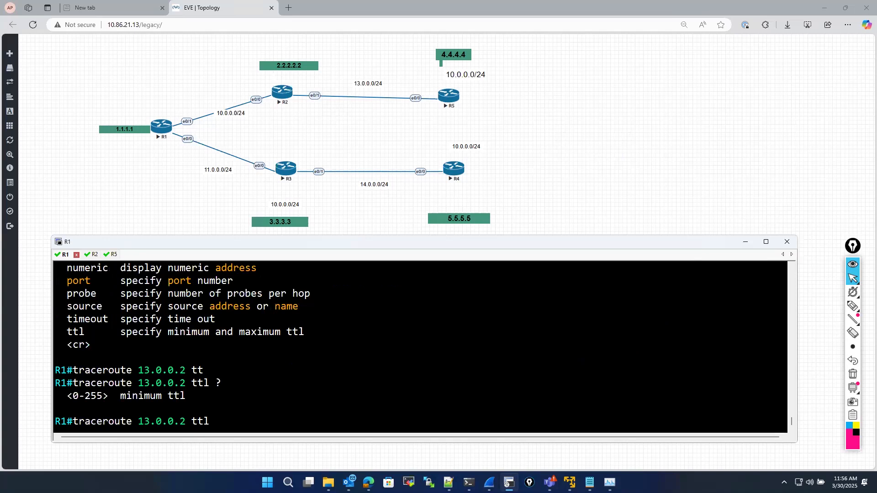
pyautogui.write('1')
pyautogui.press('Return')
pyautogui.press('Up')
pyautogui.press('BackSpace')
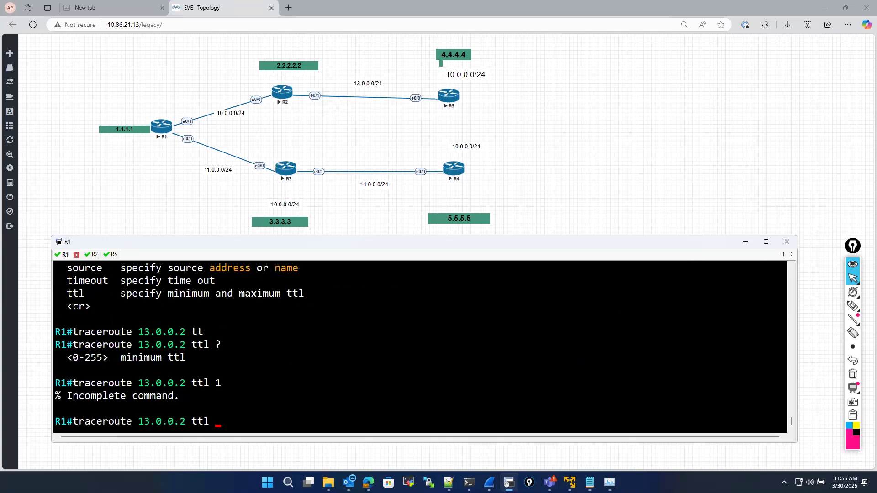
pyautogui.write('1 ?')
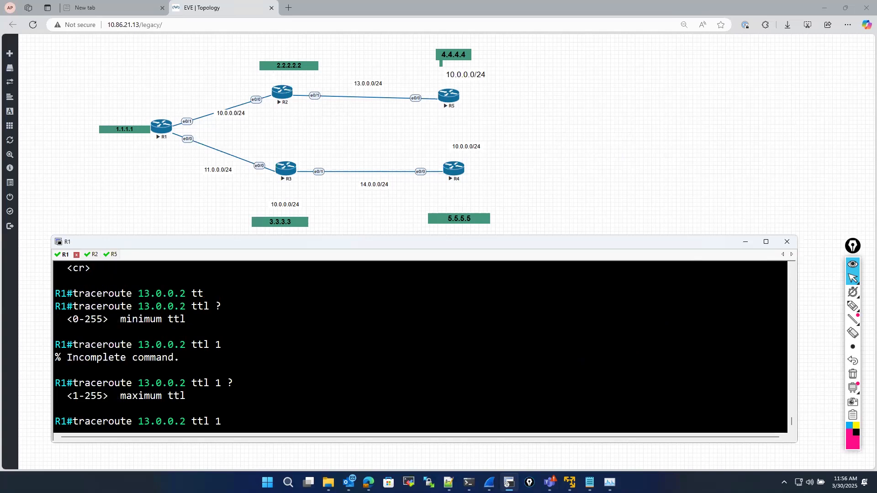
pyautogui.write('1 ?')
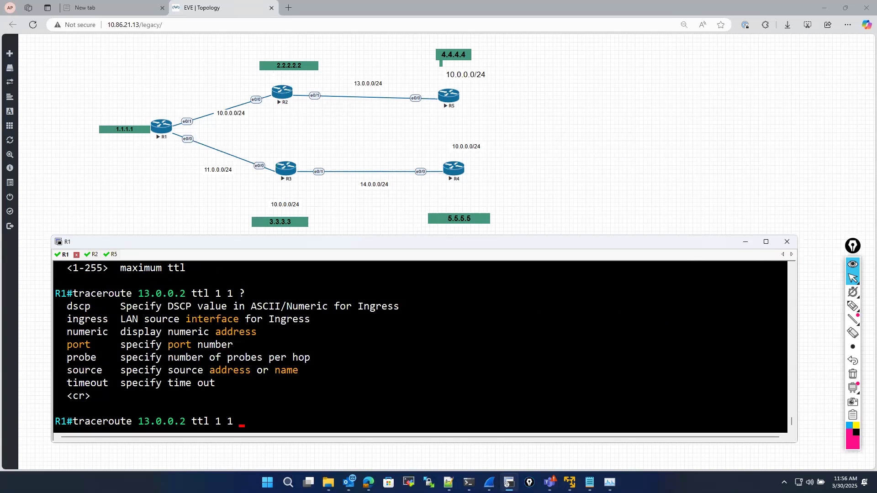
pyautogui.press('Return')
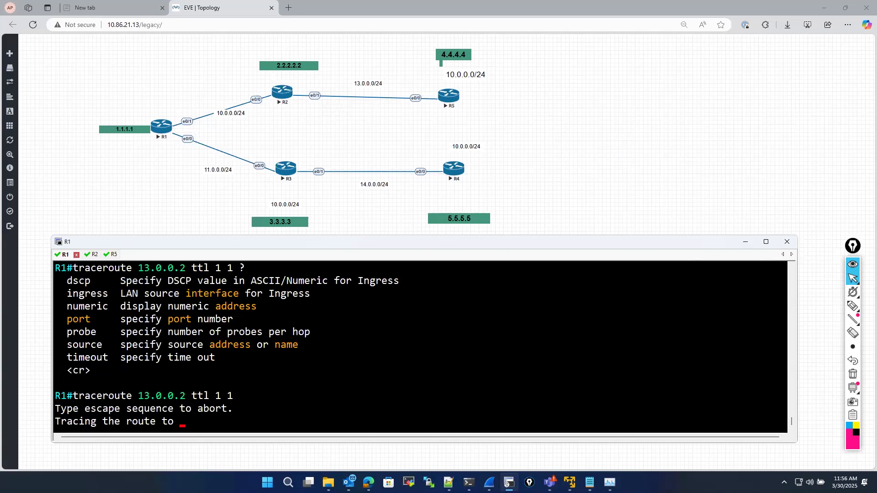
# Start a Wireshark packet capture on R1's e0/1 interface from the topology
pyautogui.rightClick(161, 128)
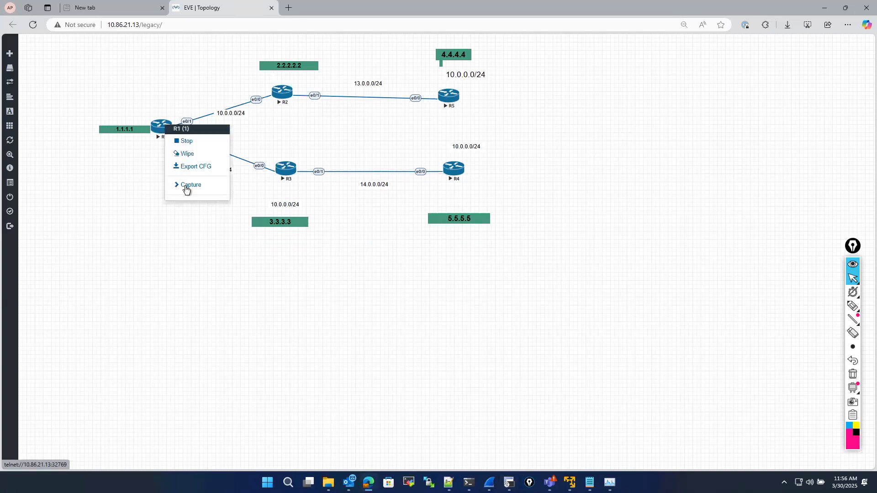
pyautogui.click(187, 189)
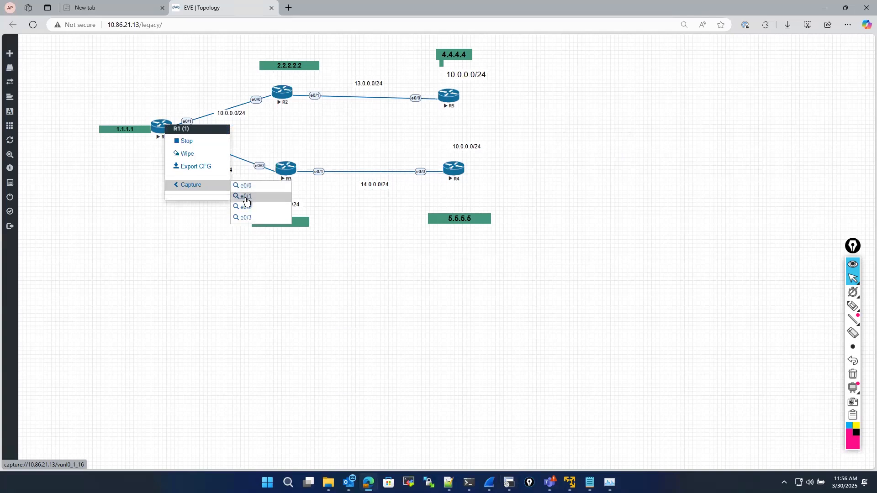
pyautogui.click(246, 198)
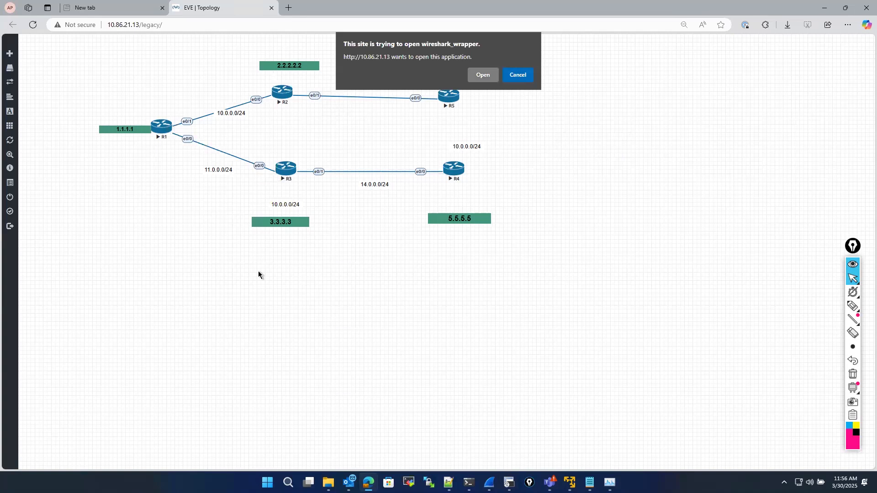
pyautogui.press('Return')
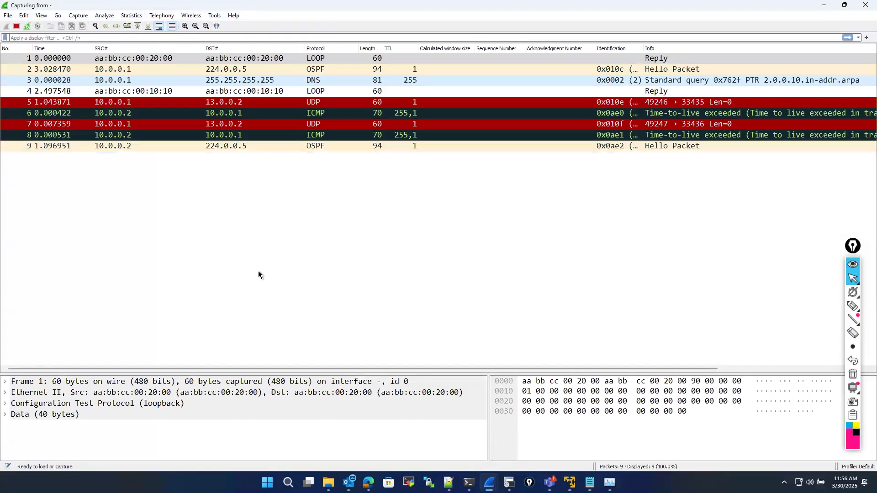
# Filter the captured packets with ip.addr == 13.0.0.2
pyautogui.click(95, 38)
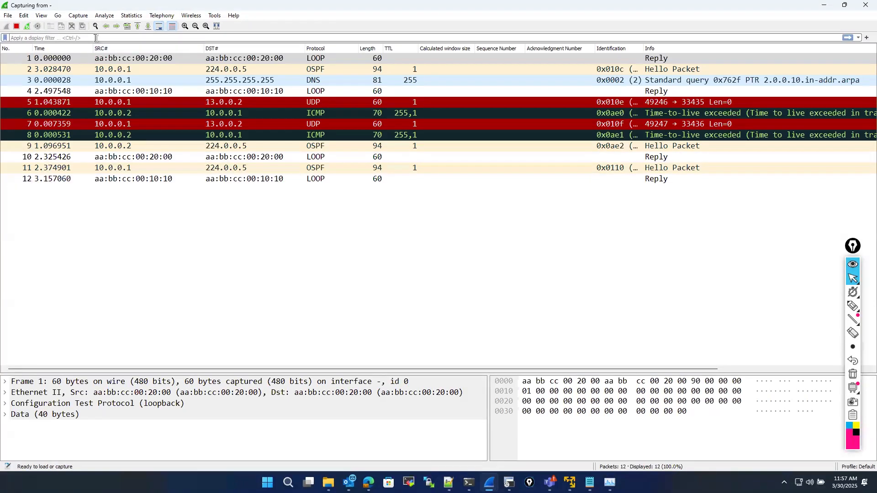
pyautogui.write('ip.a')
pyautogui.press('Down')
pyautogui.press('Down')
pyautogui.press('Return')
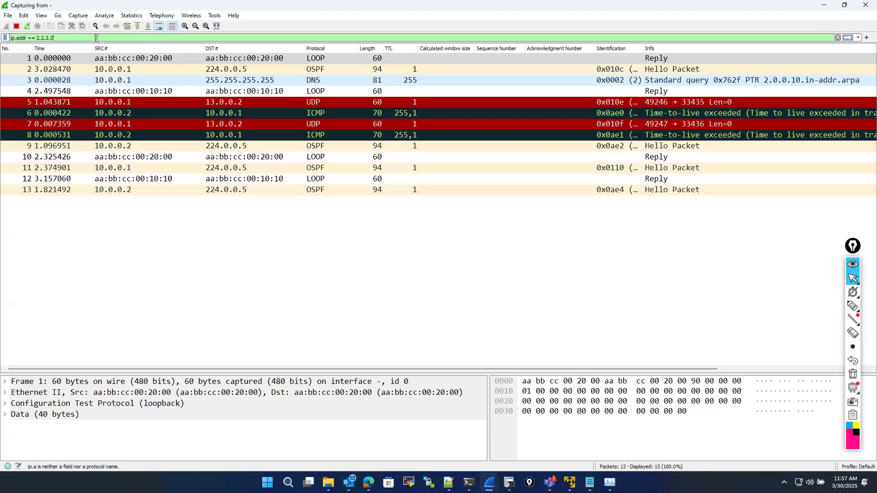
pyautogui.press('BackSpace')
pyautogui.press('BackSpace')
pyautogui.press('BackSpace')
pyautogui.press('BackSpace')
pyautogui.press('BackSpace')
pyautogui.press('BackSpace')
pyautogui.press('BackSpace')
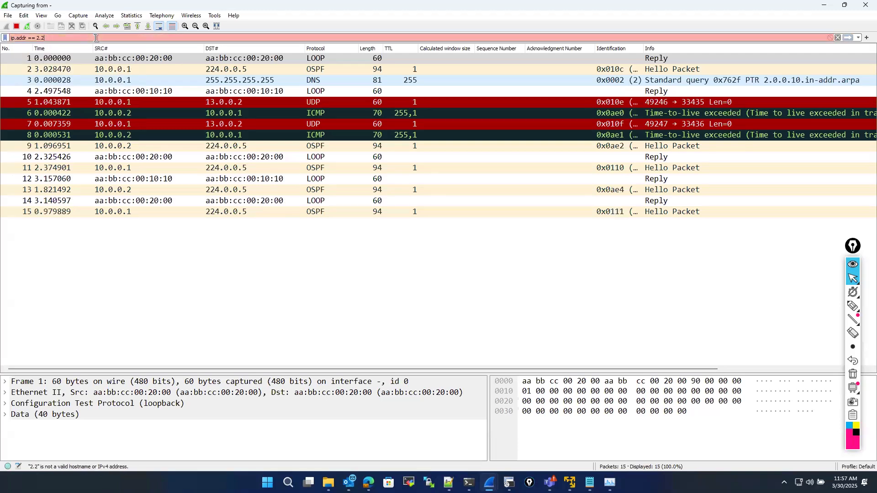
pyautogui.write('13.0.0.1')
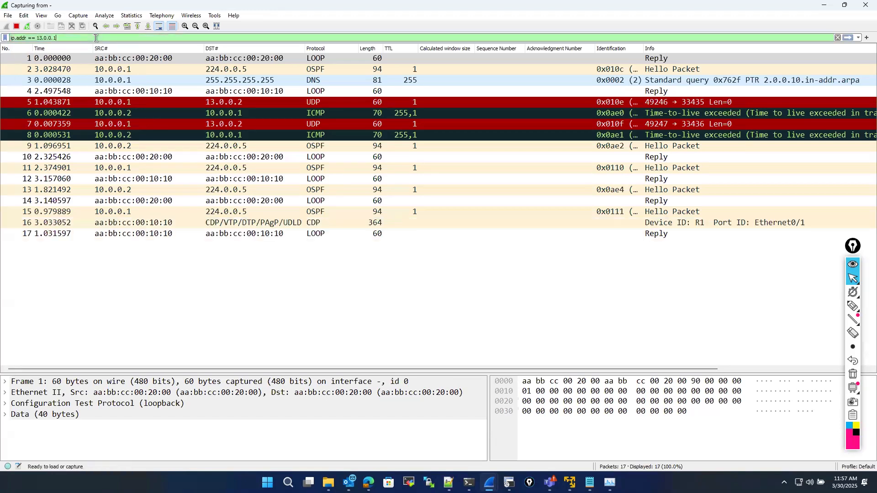
pyautogui.press('BackSpace')
pyautogui.write('2')
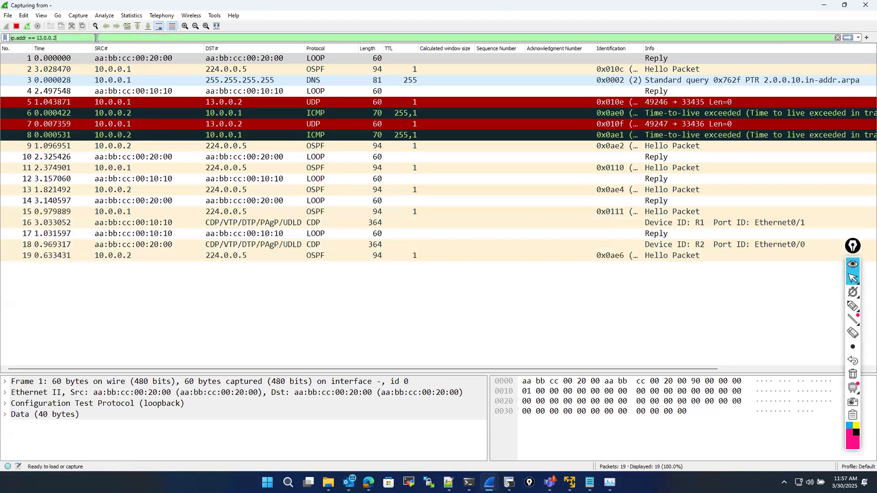
pyautogui.press('Return')
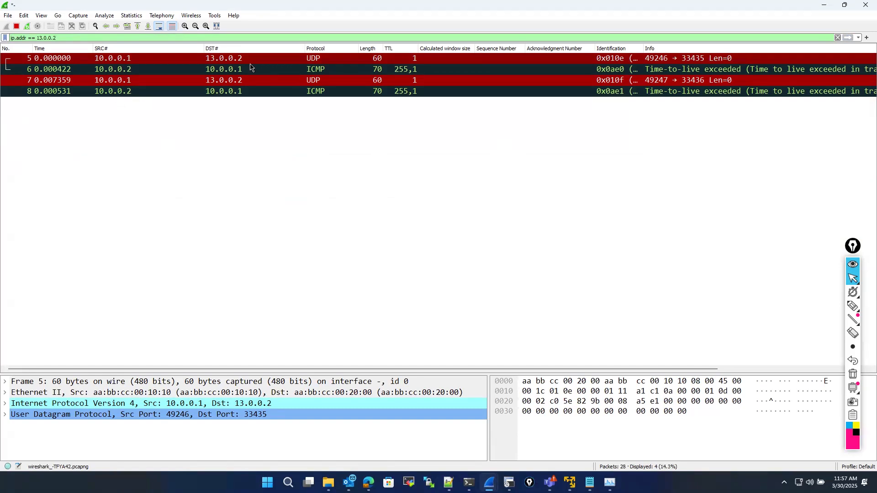
# Examine the ICMP replies and the second UDP probe among the filtered packets, and switch back to the router console
pyautogui.click(110, 72)
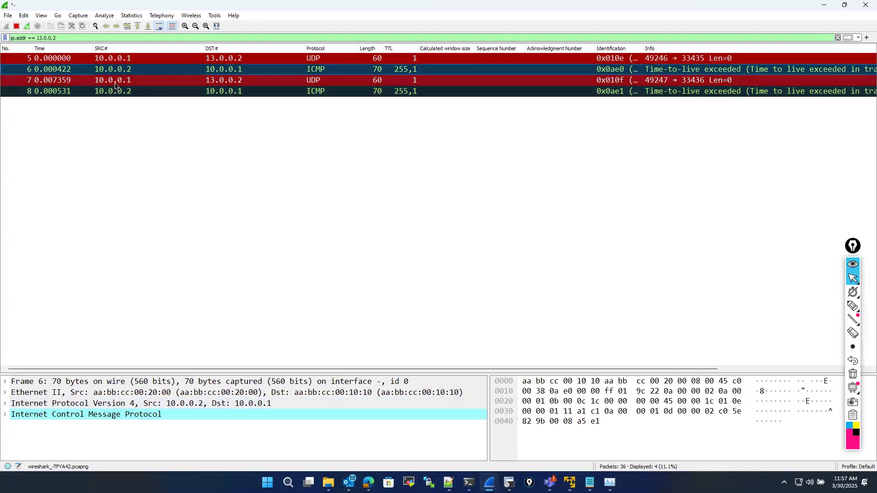
pyautogui.click(115, 85)
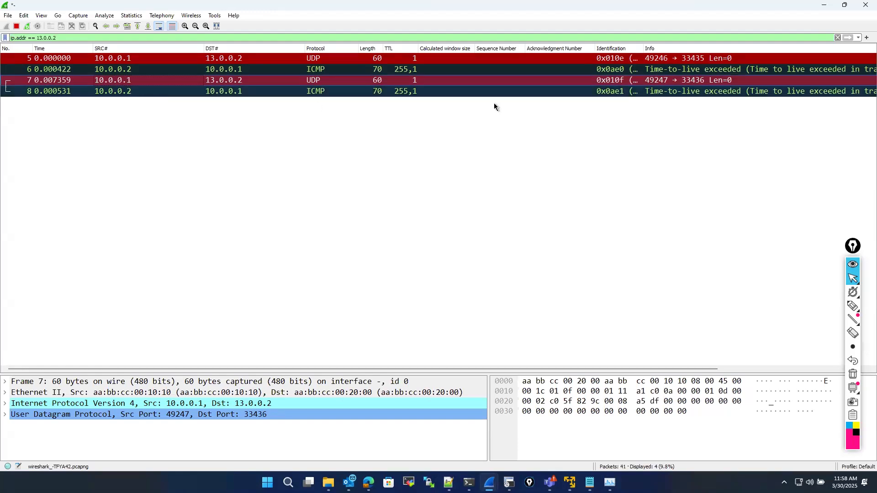
pyautogui.press('Down')
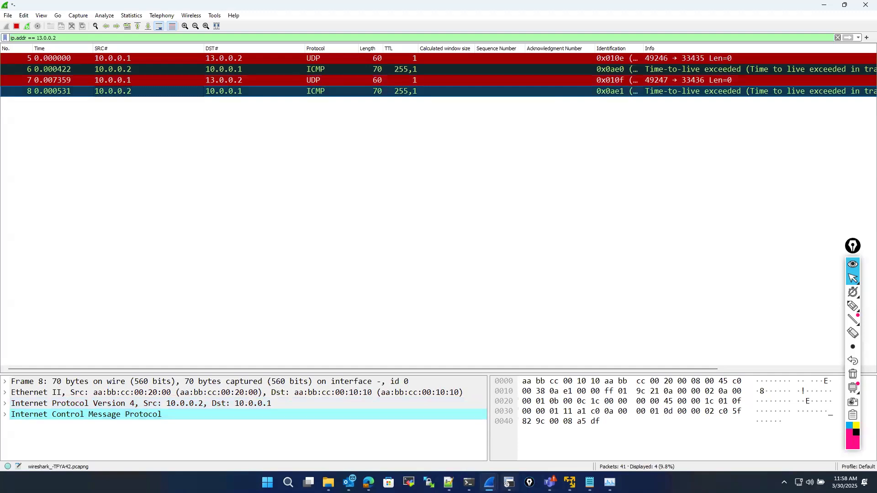
pyautogui.click(509, 483)
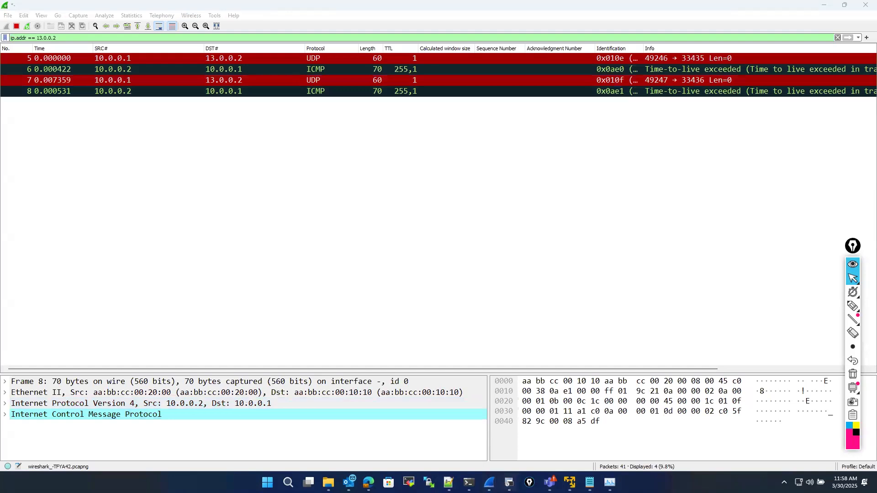
# Bring up R1's console and examine the hop address reported by the TTL-limited traceroute to 13.0.0.2
pyautogui.click(509, 483)
pyautogui.click(510, 483)
pyautogui.click(509, 482)
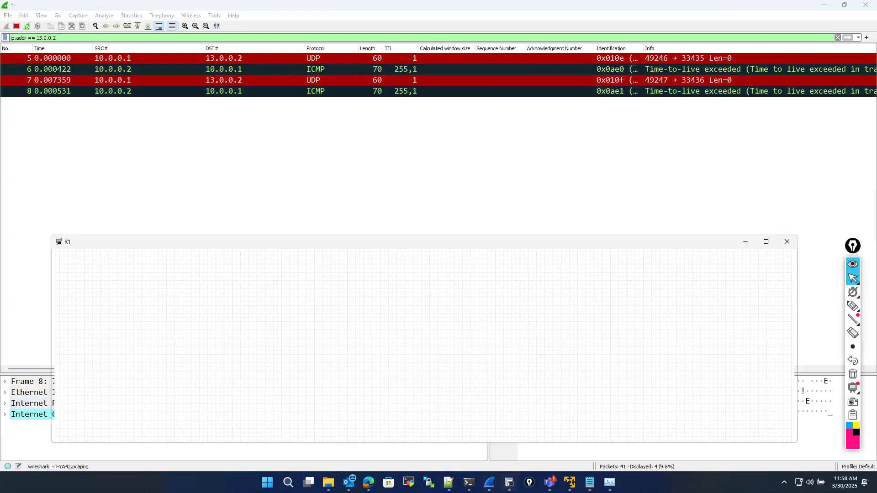
pyautogui.click(509, 482)
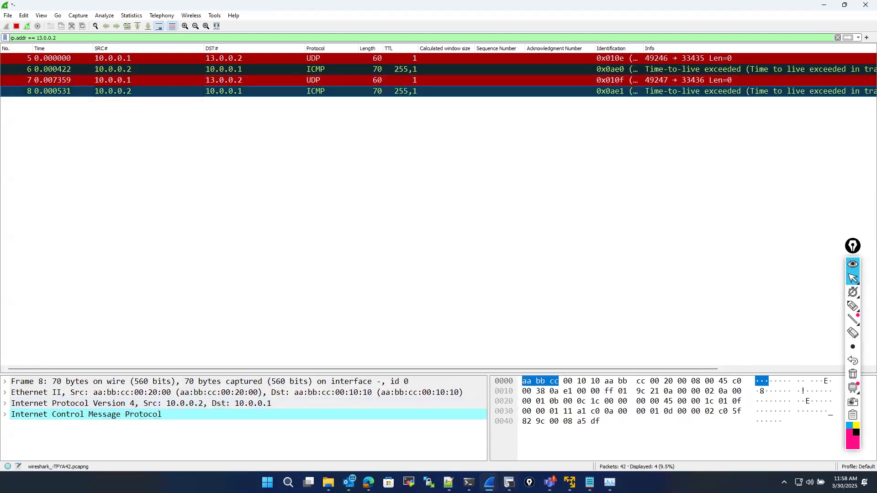
pyautogui.click(509, 483)
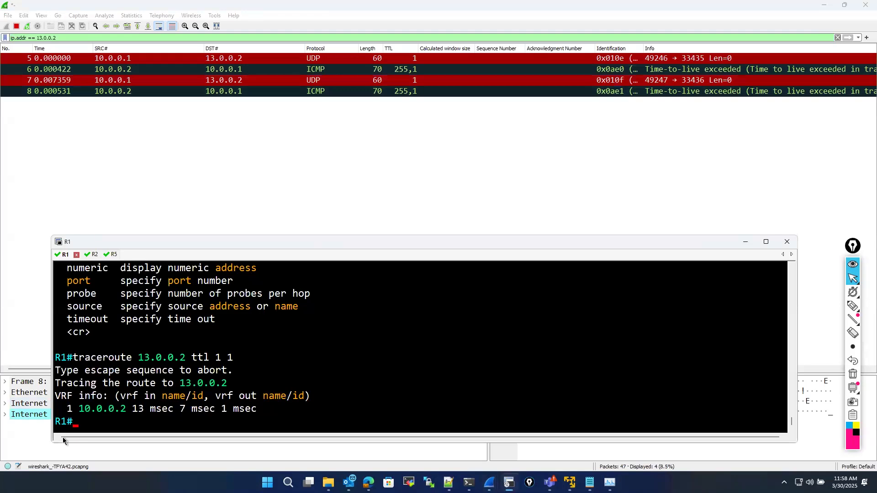
pyautogui.moveTo(81, 411); pyautogui.dragTo(125, 413)
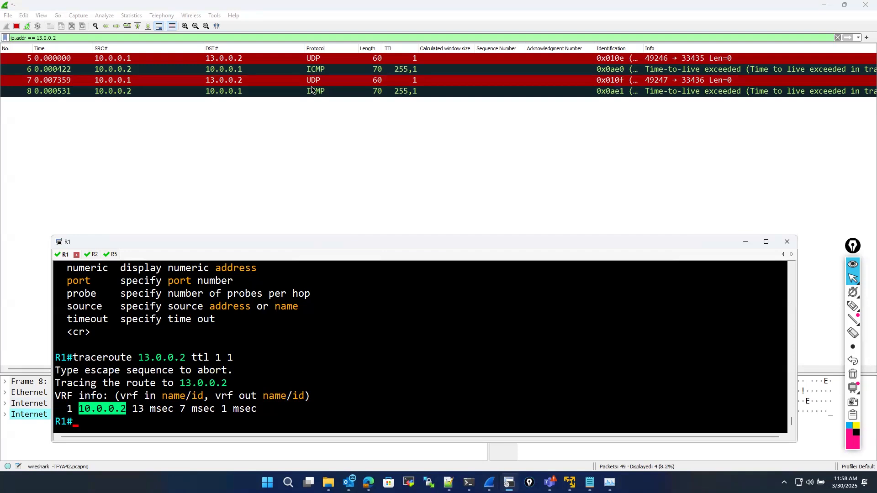
pyautogui.click(140, 400)
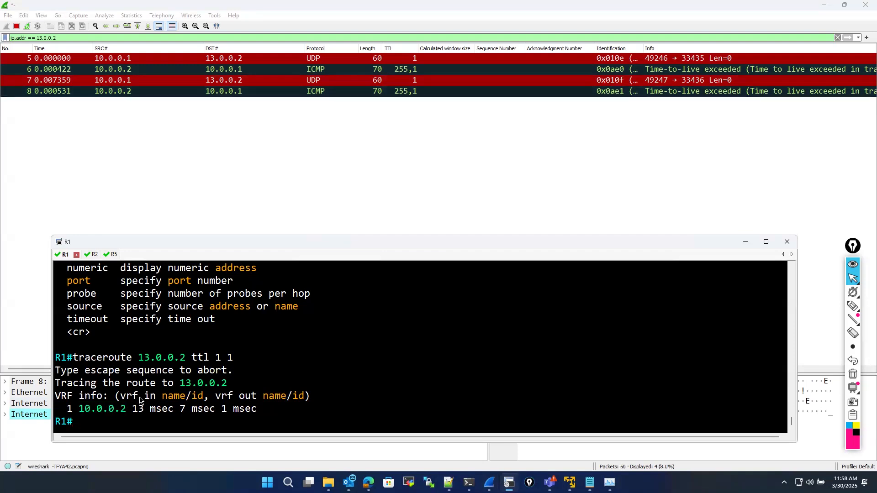
# Run the traceroute from R1 to 13.0.0.2 again without the TTL limits
pyautogui.press('Up')
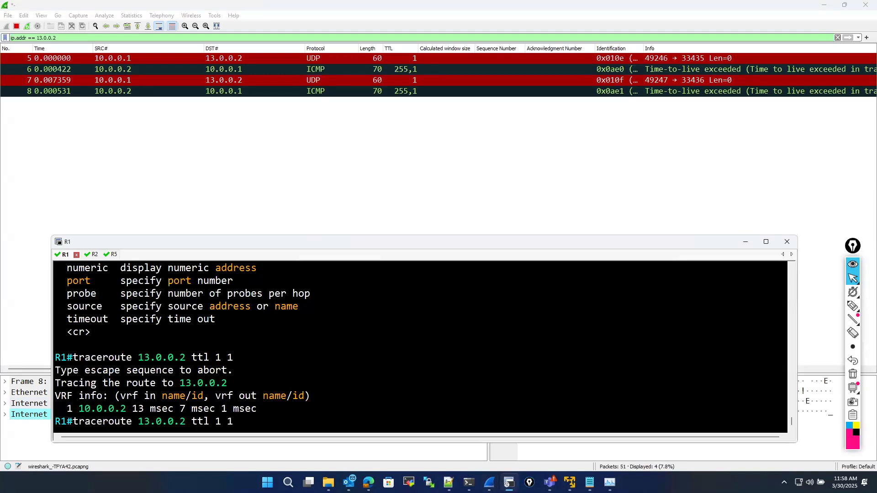
pyautogui.press('BackSpace')
pyautogui.press('BackSpace')
pyautogui.press('BackSpace')
pyautogui.press('BackSpace')
pyautogui.press('BackSpace')
pyautogui.press('BackSpace')
pyautogui.press('BackSpace')
pyautogui.press('BackSpace')
pyautogui.press('BackSpace')
pyautogui.write('2')
pyautogui.press('BackSpace')
pyautogui.write('.2')
pyautogui.press('Return')
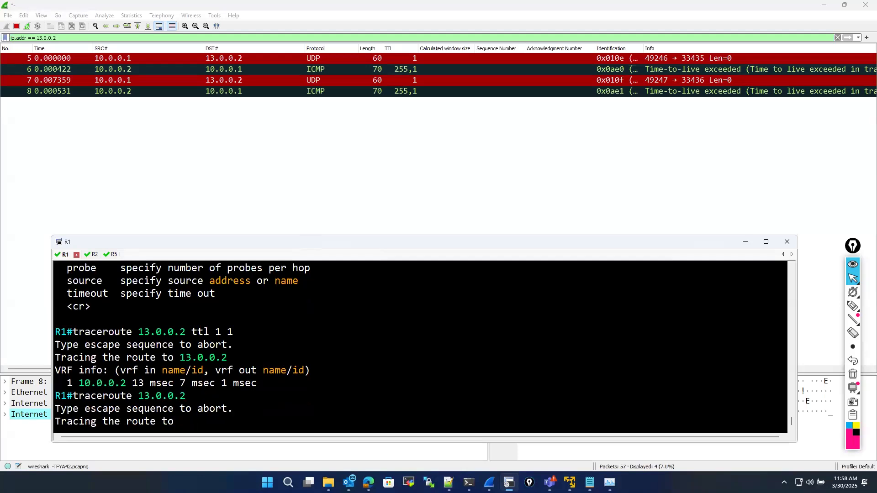
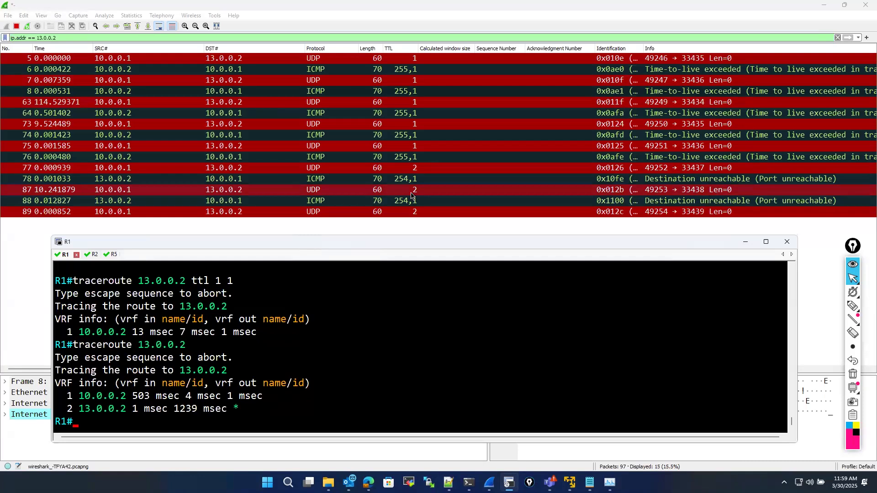
# Compare the TTL-limited and full traceroute outputs on R1, checking the probe times of each hop
pyautogui.click(411, 196)
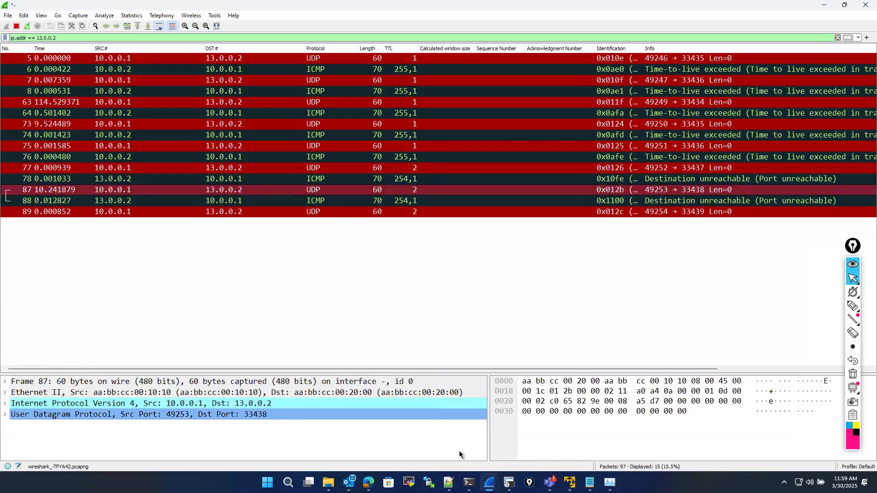
pyautogui.click(508, 484)
pyautogui.moveTo(269, 329); pyautogui.dragTo(52, 278)
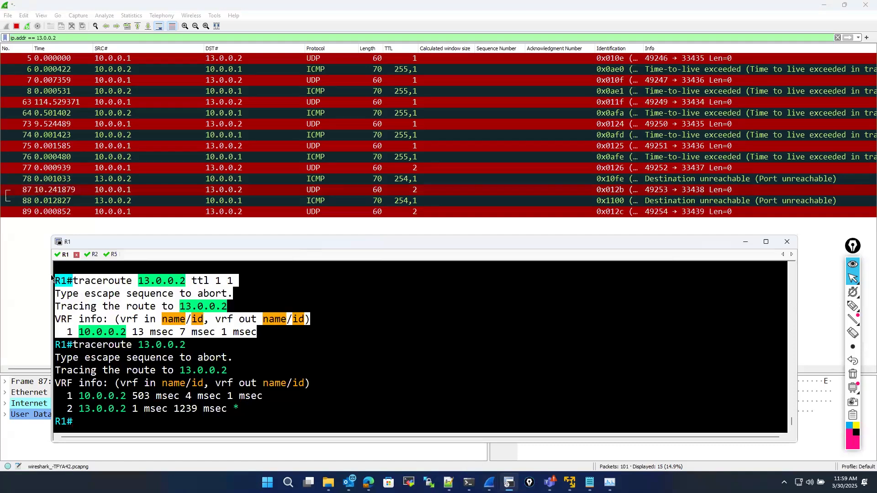
pyautogui.click(232, 398)
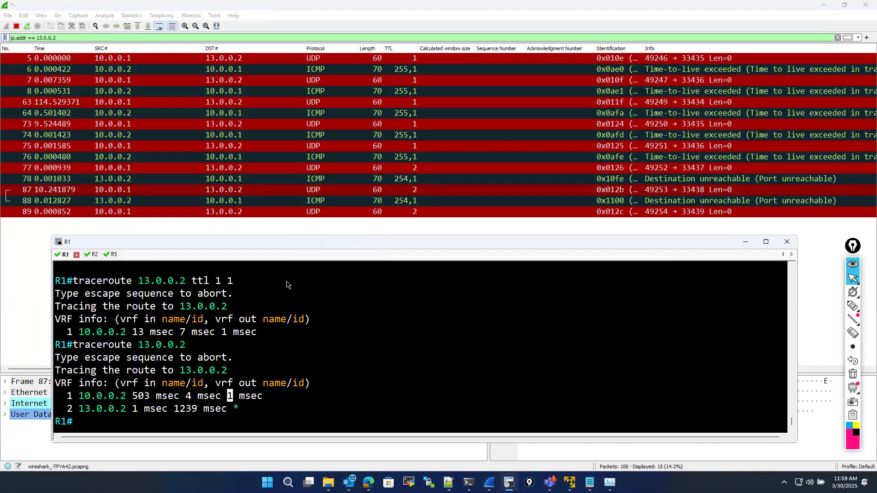
pyautogui.moveTo(77, 329); pyautogui.dragTo(46, 276)
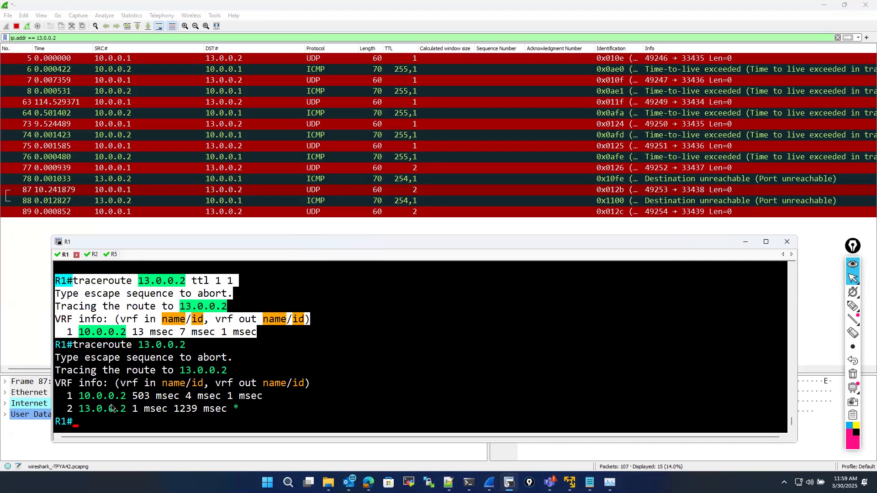
pyautogui.click(94, 411)
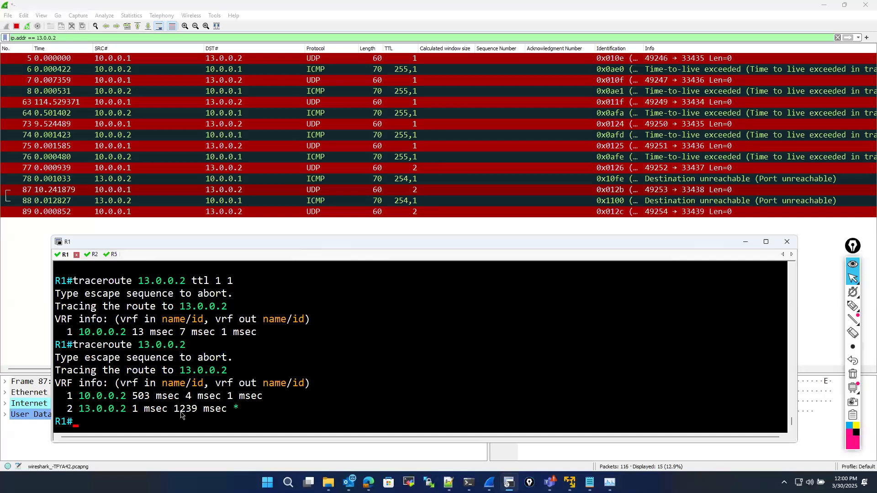
pyautogui.moveTo(180, 398); pyautogui.dragTo(223, 401)
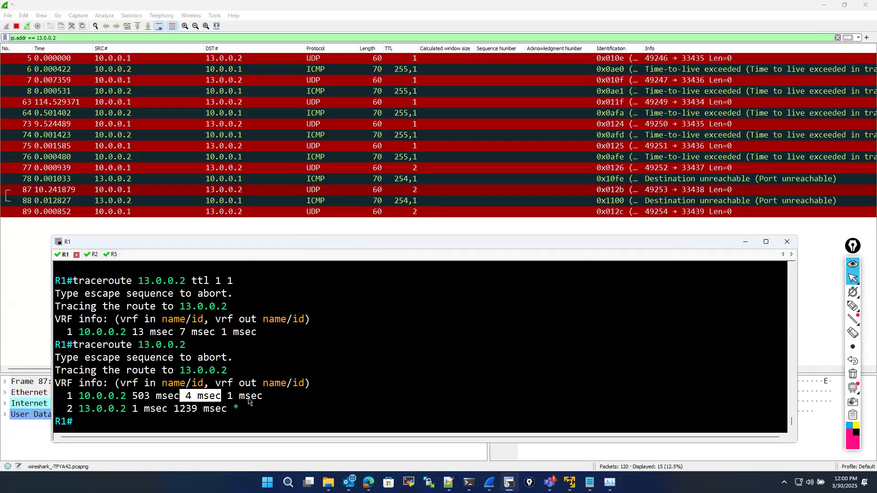
pyautogui.click(238, 410)
pyautogui.moveTo(185, 397); pyautogui.dragTo(220, 400)
pyautogui.click(67, 416)
pyautogui.moveTo(64, 410); pyautogui.dragTo(169, 411)
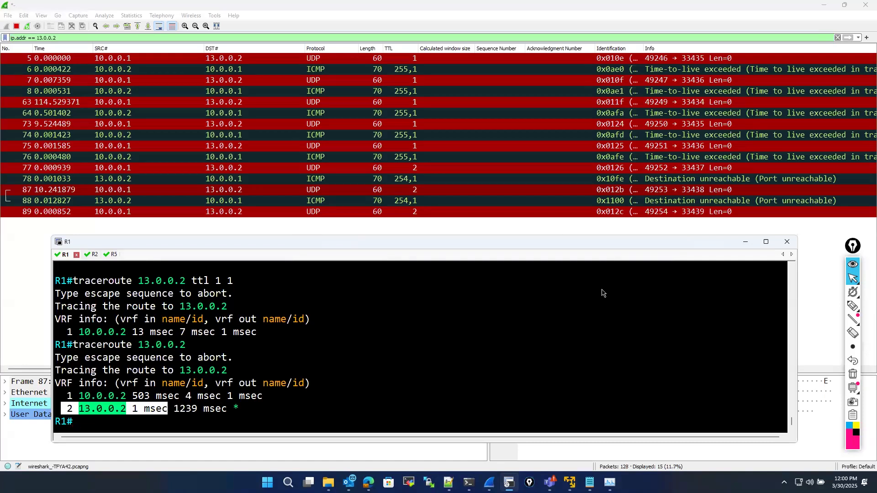
# Inspect the first UDP probe, check the path from R1 to R5 in the topology, and return to the capture
pyautogui.click(69, 58)
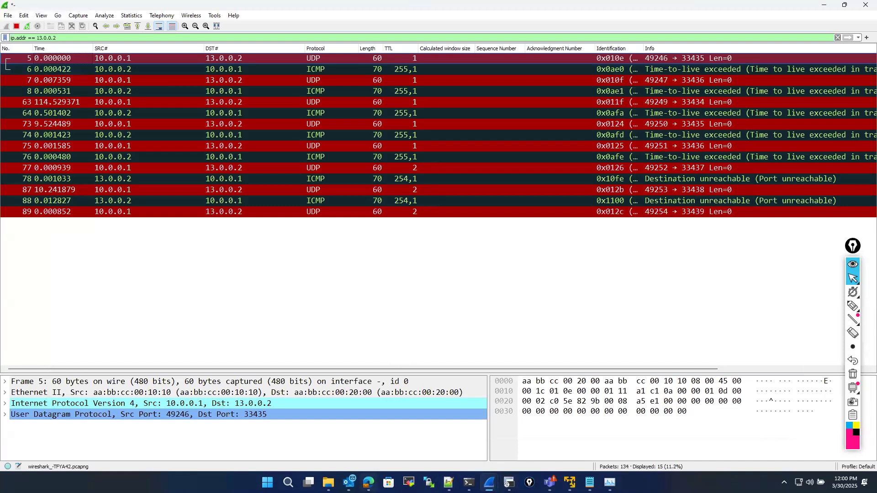
pyautogui.moveTo(368, 482)
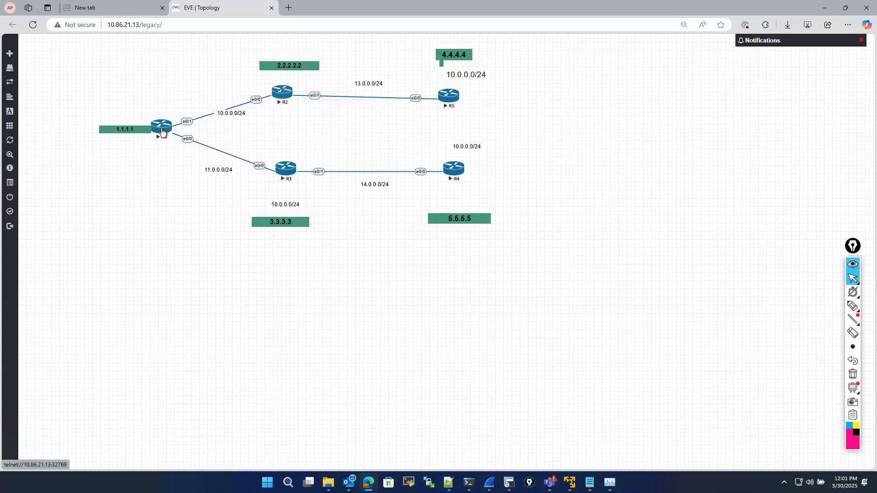
pyautogui.click(457, 98)
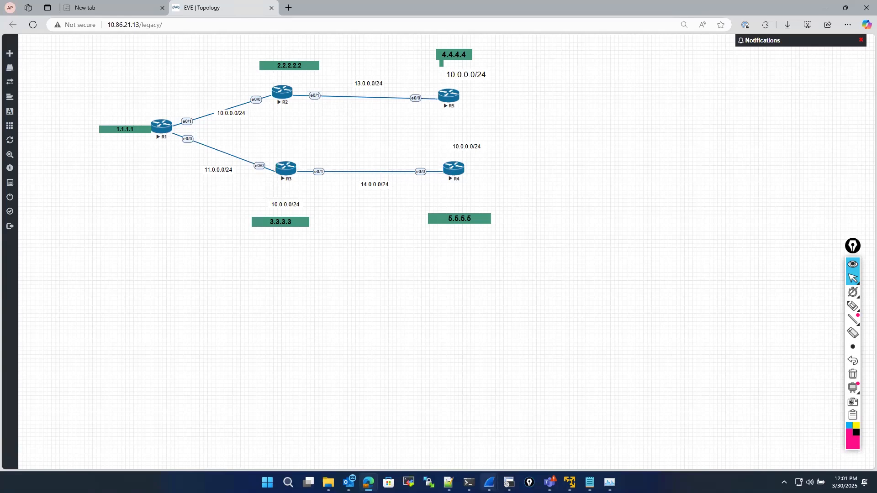
pyautogui.moveTo(489, 482)
pyautogui.click(538, 441)
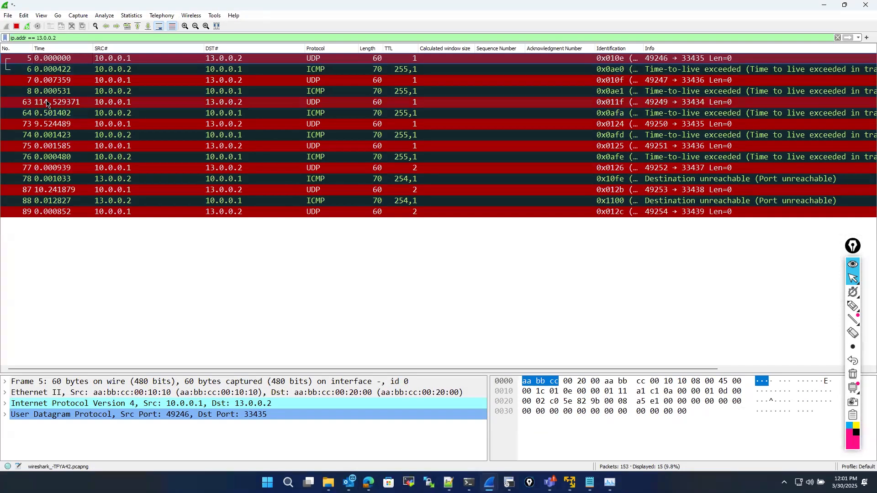
# Examine the full traceroute's UDP probes and first ICMP reply in the capture, ending with the last TTL 2 probe
pyautogui.click(59, 124)
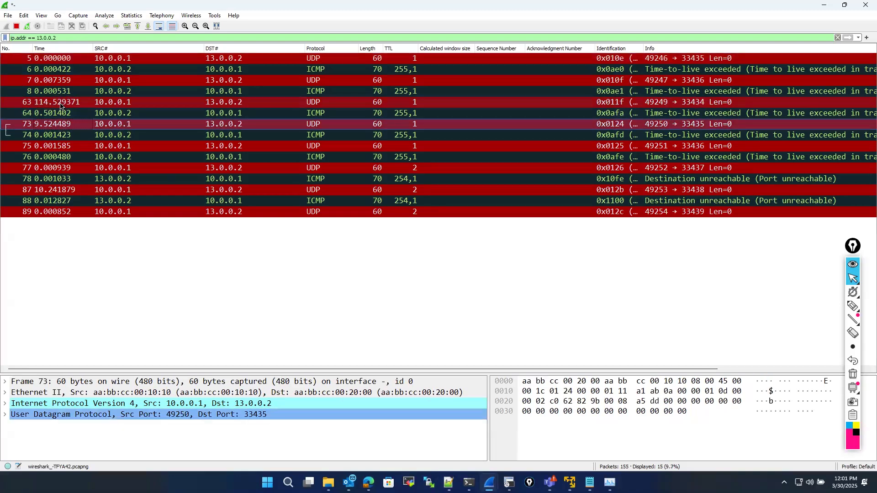
pyautogui.click(60, 103)
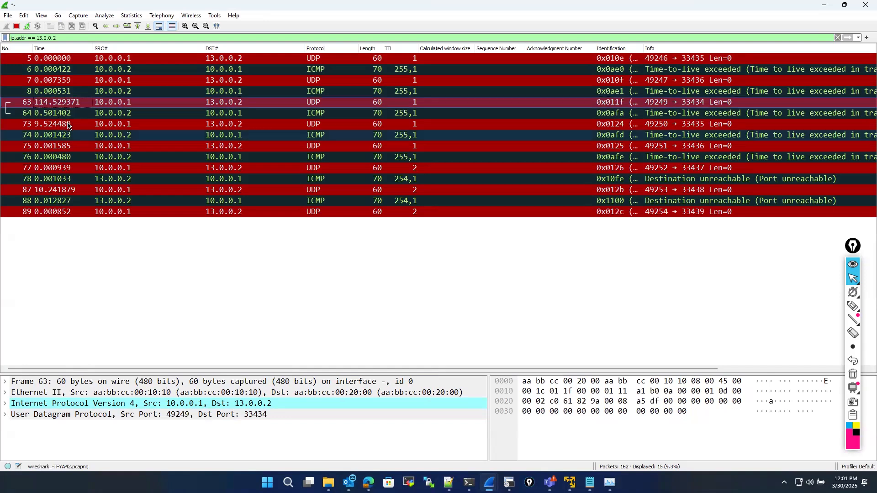
pyautogui.click(73, 115)
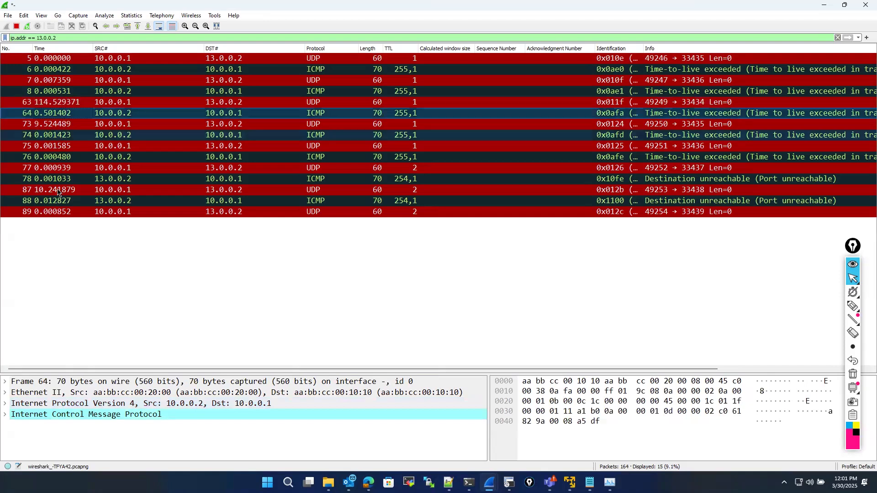
pyautogui.click(142, 192)
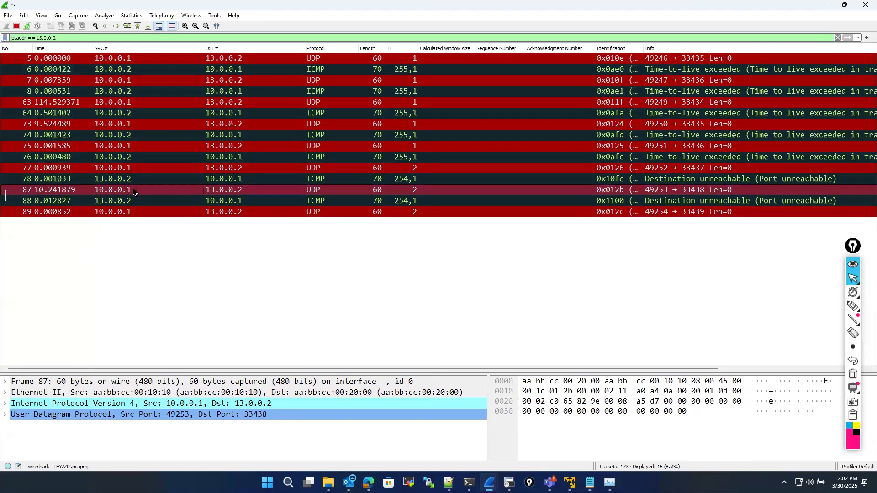
pyautogui.click(102, 216)
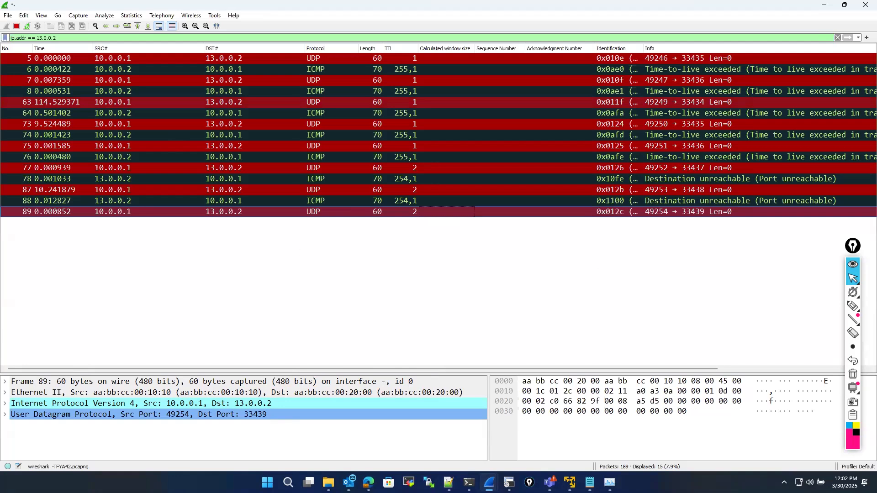
# Stop and close the R1 capture without saving its packets, and switch to the Command Prompt
pyautogui.click(861, 8)
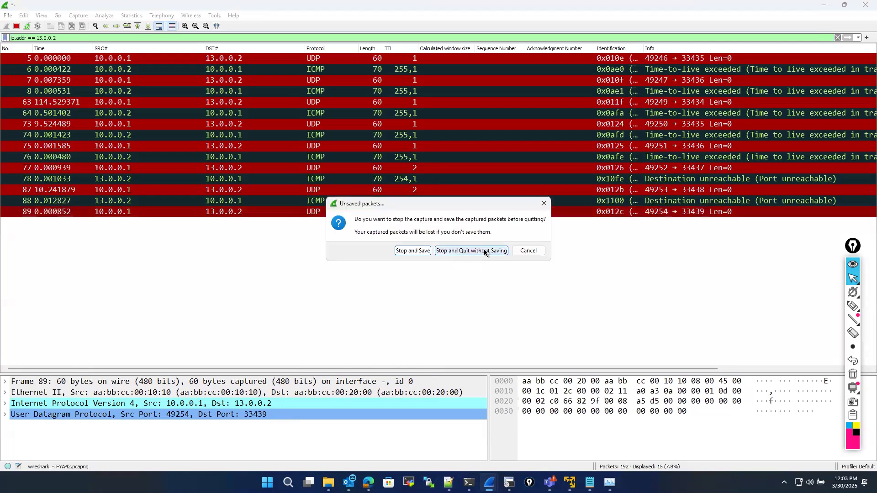
pyautogui.click(484, 250)
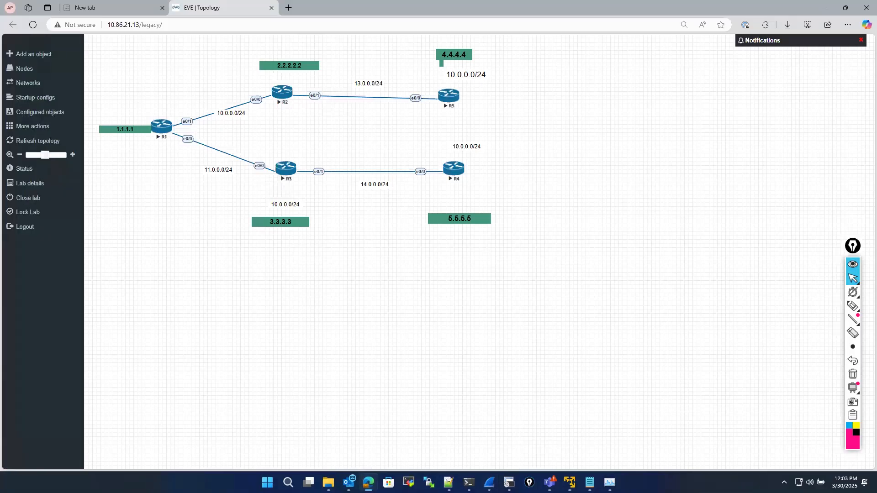
pyautogui.hotkey('alt', 'Tab')
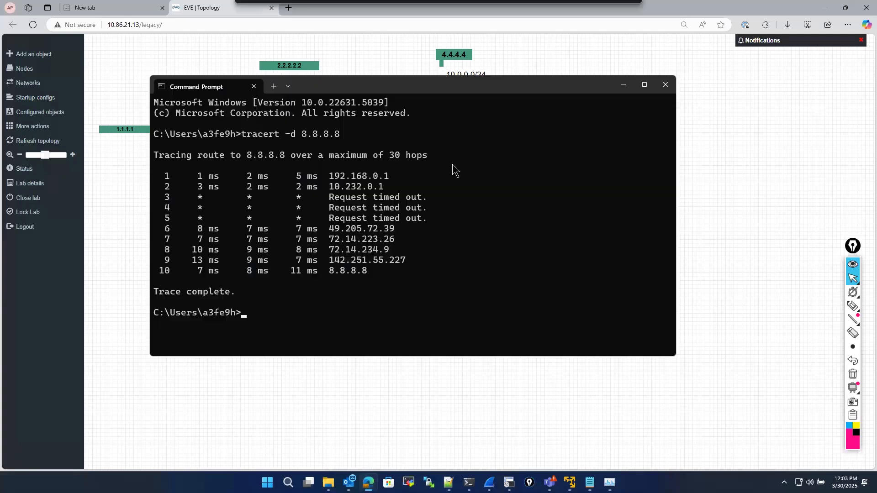
# Review the three probe times per hop in the tracert output for 8.8.8.8, focusing on the second probe column
pyautogui.moveTo(163, 165); pyautogui.dragTo(412, 278)
pyautogui.click(200, 175)
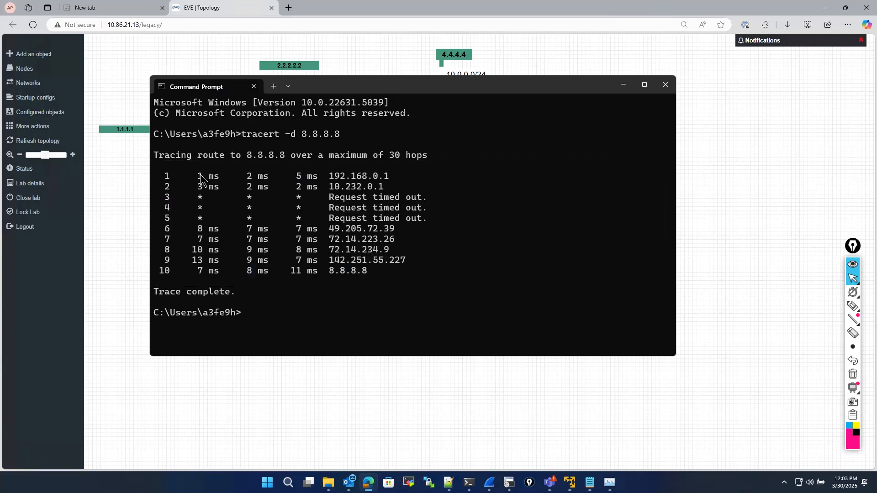
pyautogui.moveTo(193, 176); pyautogui.dragTo(270, 181)
pyautogui.moveTo(247, 261); pyautogui.dragTo(264, 250)
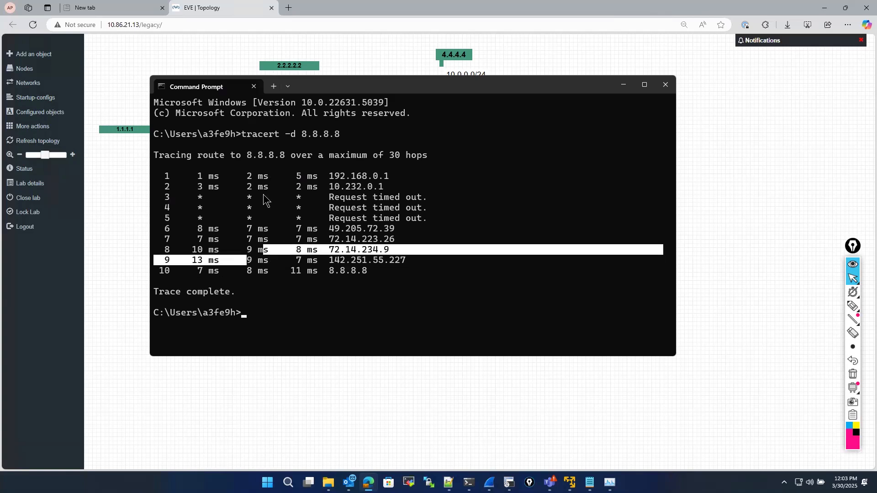
pyautogui.click(269, 263)
pyautogui.moveTo(247, 177); pyautogui.dragTo(274, 273)
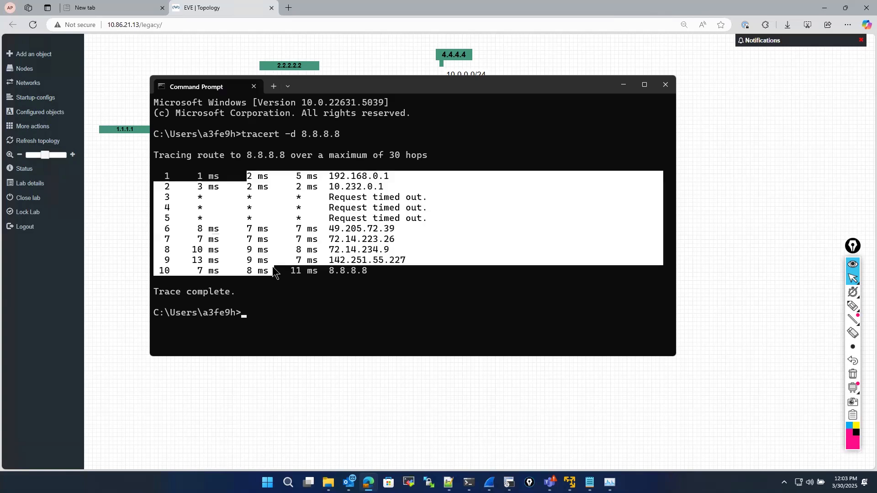
pyautogui.click(251, 245)
pyautogui.moveTo(242, 177); pyautogui.dragTo(268, 274)
pyautogui.click(251, 274)
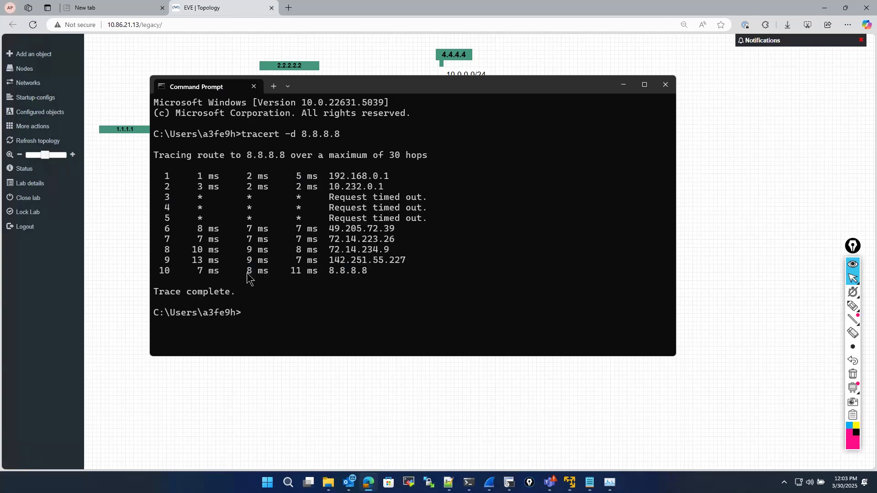
# Compare the second probe times of hops 9 and 10, and examine the whole hop 9 line
pyautogui.moveTo(244, 271); pyautogui.dragTo(264, 274)
pyautogui.moveTo(242, 259); pyautogui.dragTo(270, 265)
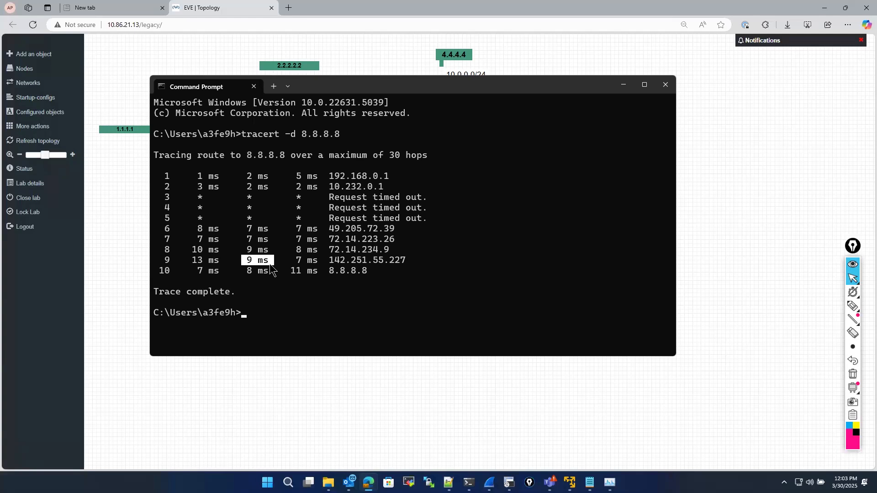
pyautogui.click(258, 315)
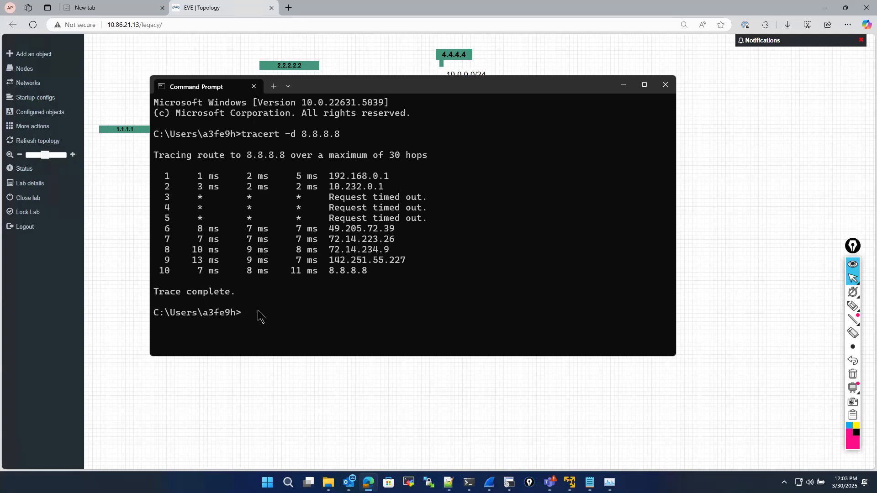
pyautogui.moveTo(407, 261); pyautogui.dragTo(188, 259)
pyautogui.click(188, 259)
# Switch to the live Wi-Fi capture in Wireshark and apply the display filter ip.addr == 8.8.8.8
pyautogui.hotkey('alt', 'Tab')
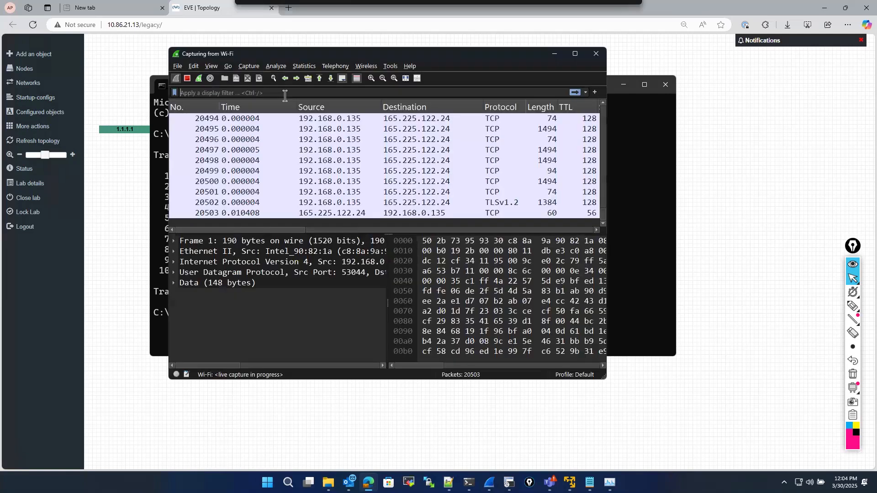
pyautogui.click(279, 92)
pyautogui.write('ip')
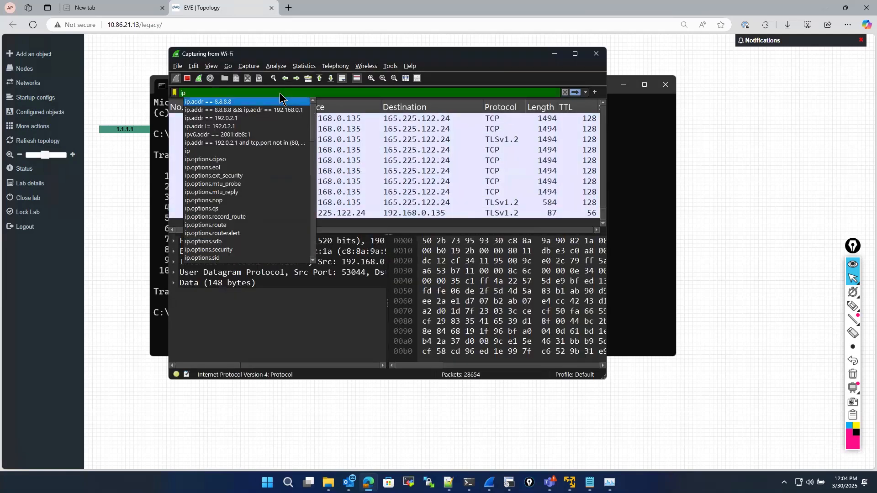
pyautogui.click(279, 101)
pyautogui.press('Return')
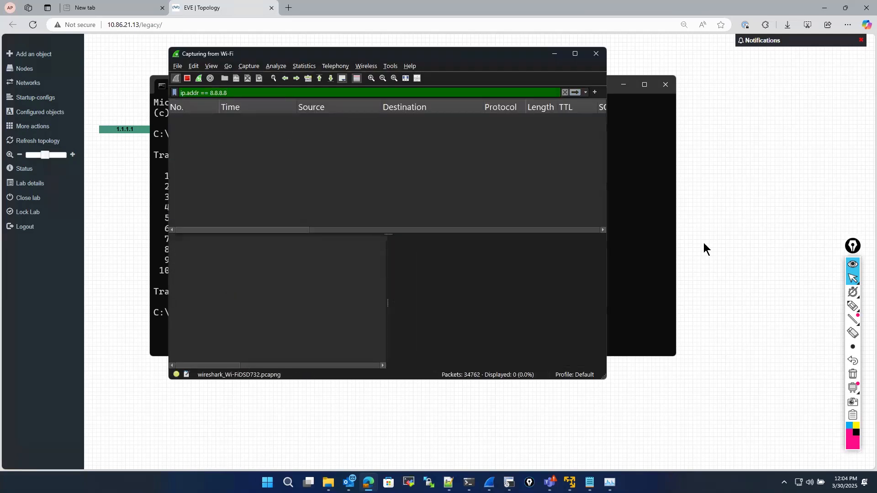
# Rerun tracert -d 8.8.8.8 in the Command Prompt while the Wi-Fi capture is running
pyautogui.click(641, 242)
pyautogui.press('Up')
pyautogui.press('Return')
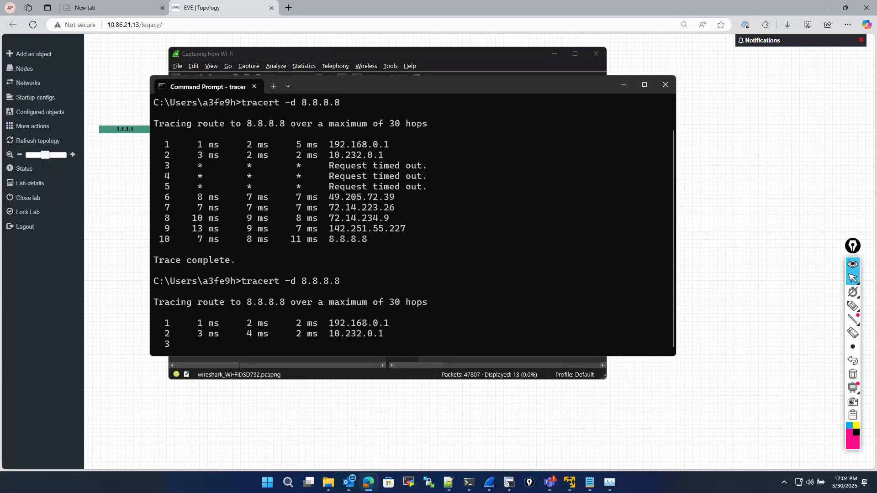
# Bring the filtered Wi-Fi capture back to the front and maximise its window
pyautogui.click(452, 448)
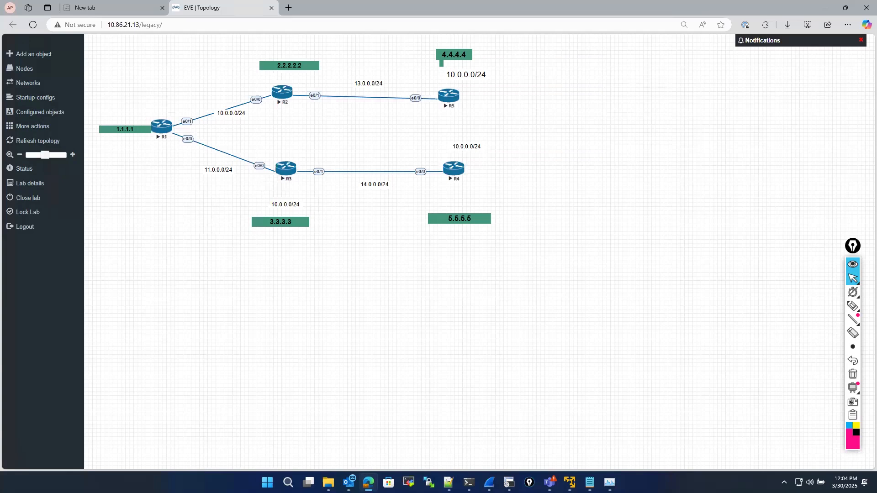
pyautogui.click(489, 482)
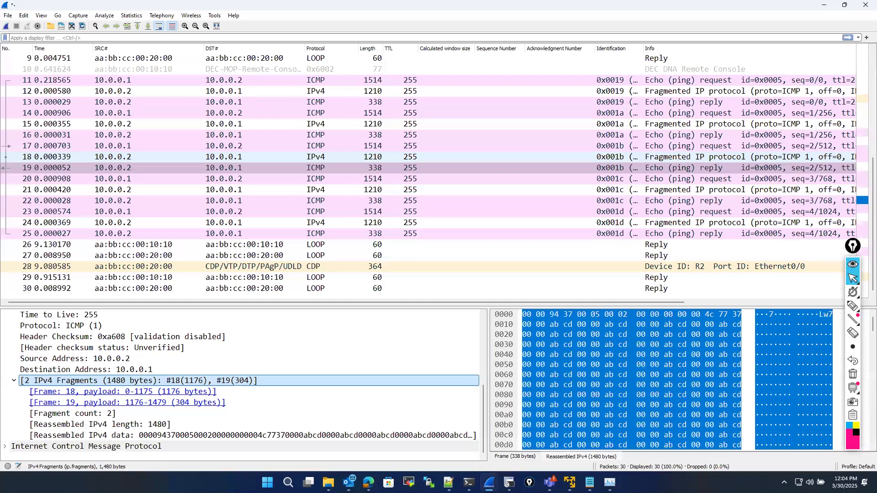
pyautogui.hotkey('alt', 'Tab')
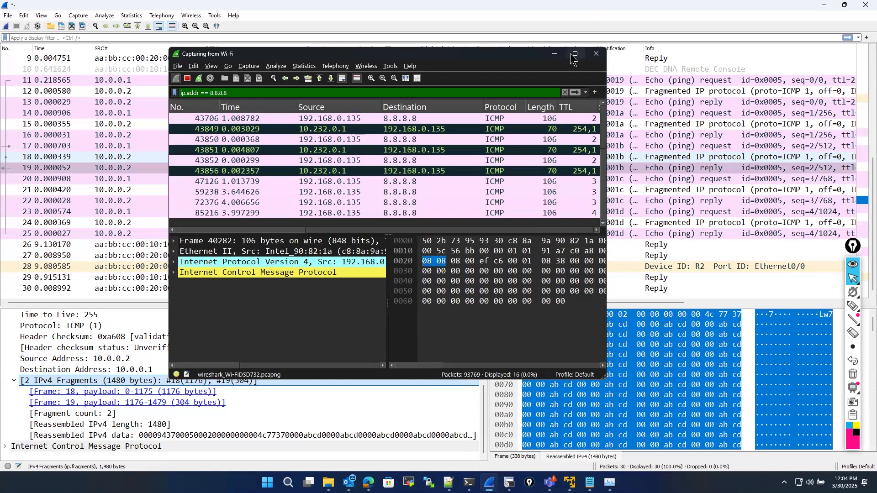
pyautogui.press('super+Up')
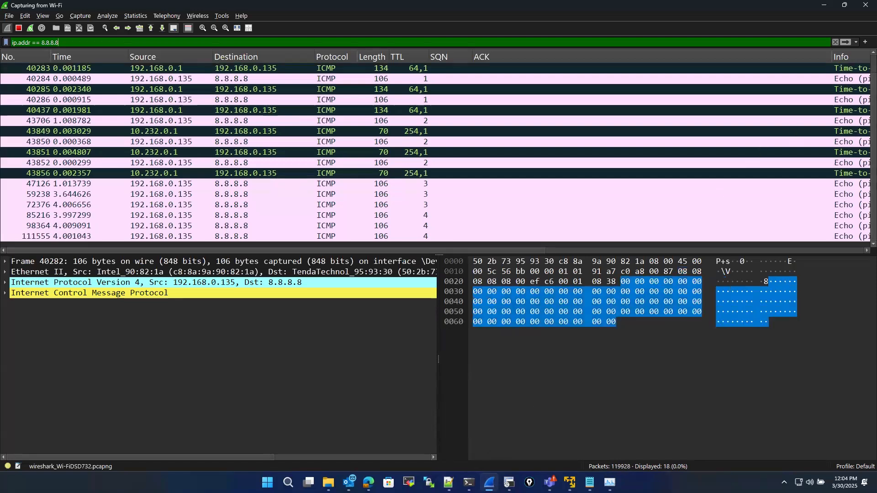
# Check the running tracert's progress in the Command Prompt against the ICMP probes arriving in the Wi-Fi capture
pyautogui.hotkey('alt', 'Tab')
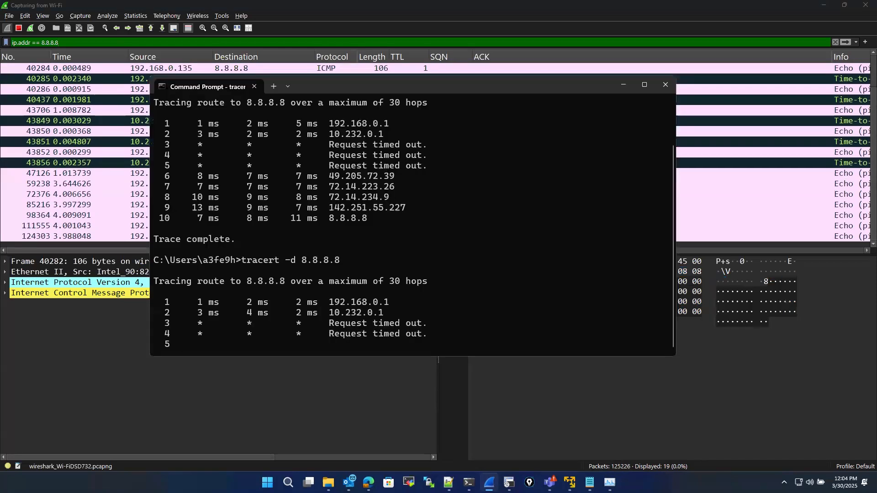
pyautogui.hotkey('alt', 'Tab')
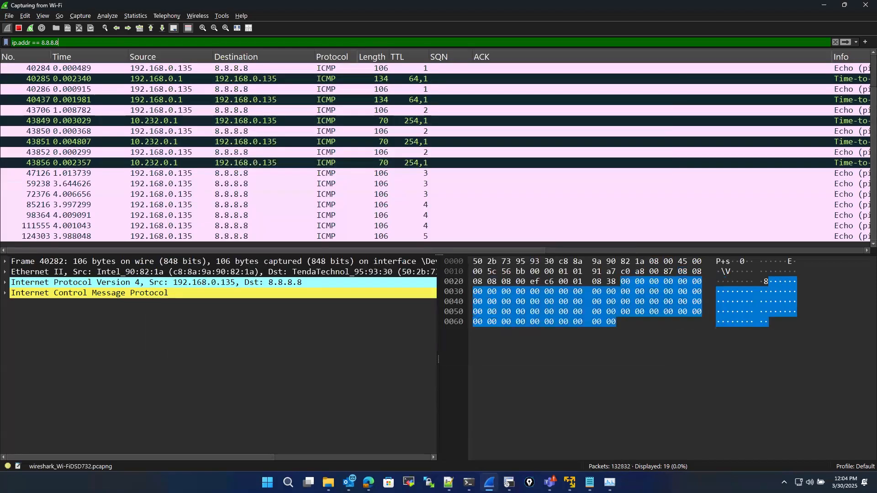
pyautogui.moveTo(180, 251); pyautogui.dragTo(146, 250)
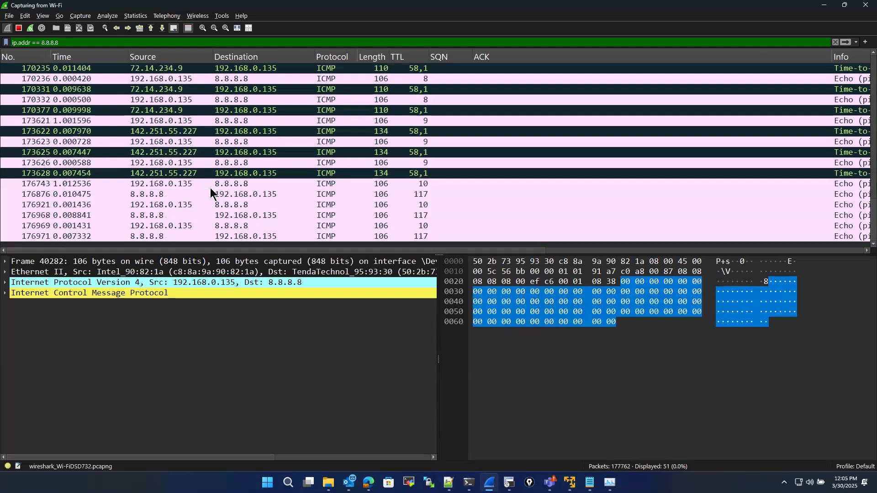
# Examine the captured ICMP echo requests and the replies from each hop, from the first TTL 1 probe through the 8.8.8.8 replies
pyautogui.scroll(11, 198, 165)
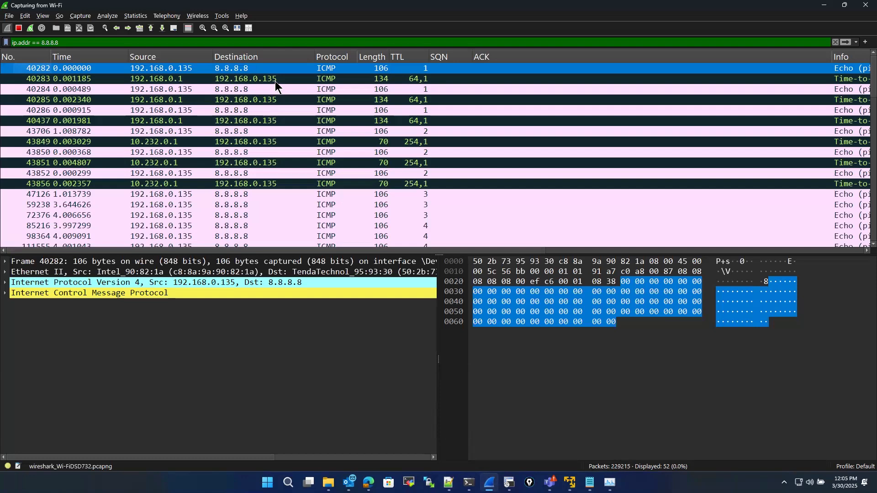
pyautogui.click(188, 99)
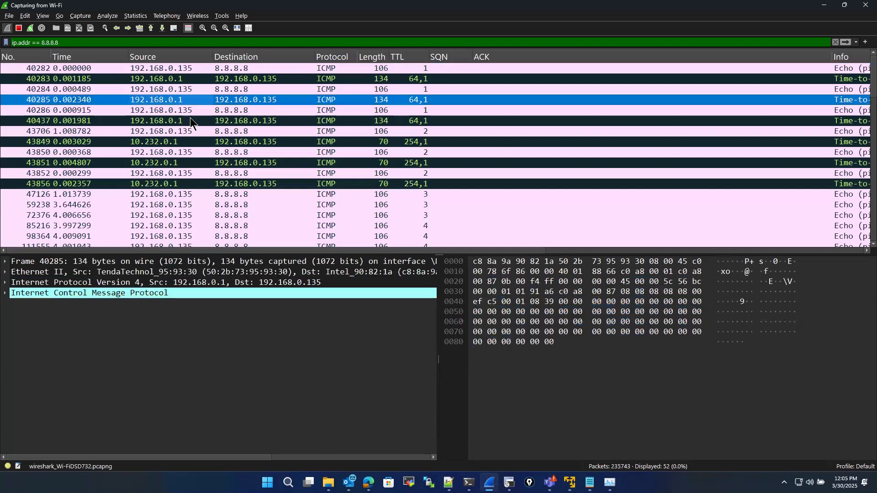
pyautogui.click(189, 121)
pyautogui.click(197, 152)
pyautogui.click(199, 165)
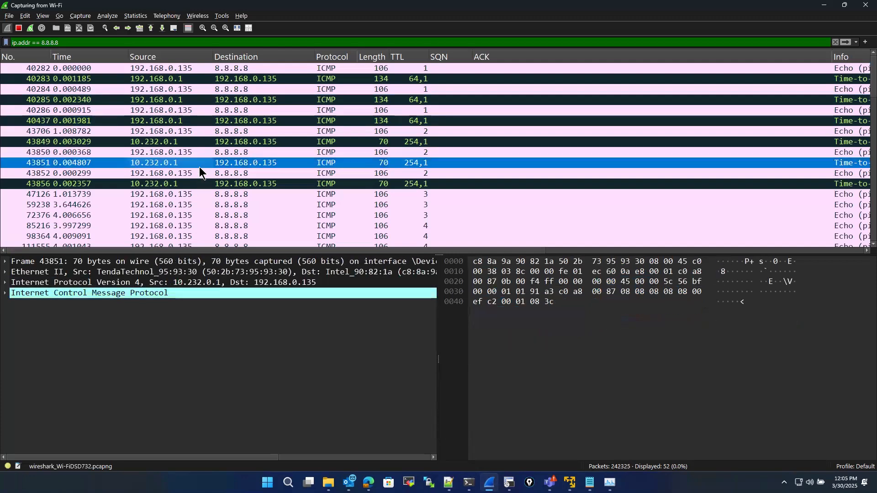
pyautogui.scroll(-3, 199, 167)
pyautogui.scroll(-6, 198, 166)
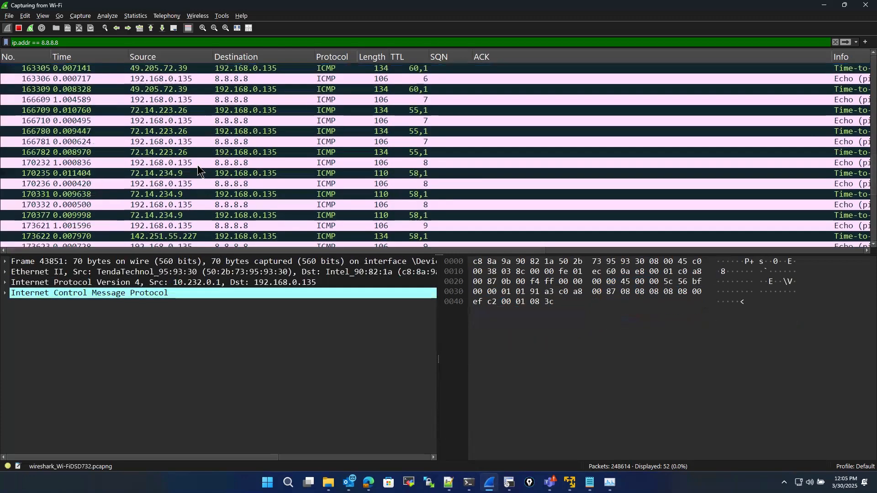
pyautogui.scroll(-3, 197, 166)
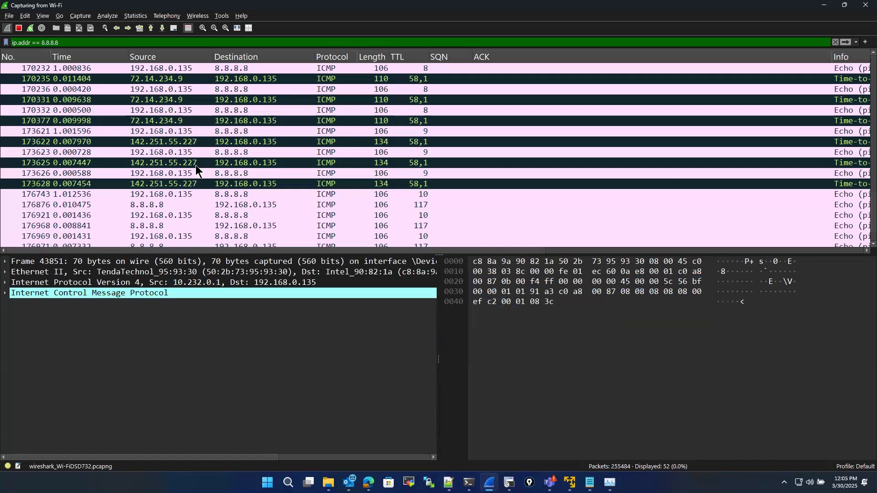
pyautogui.scroll(7, 195, 165)
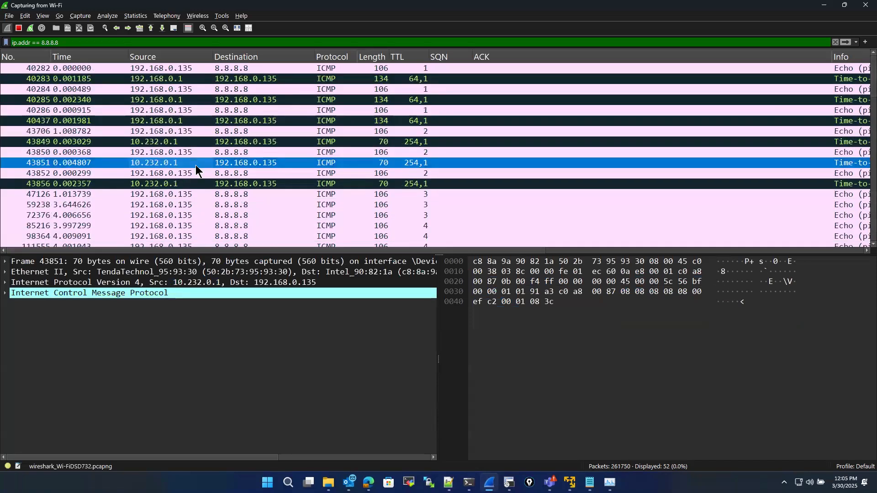
# Compare the captured replies from 10.232.0.1 with hop 2 of the tracert output in Command Prompt
pyautogui.click(184, 142)
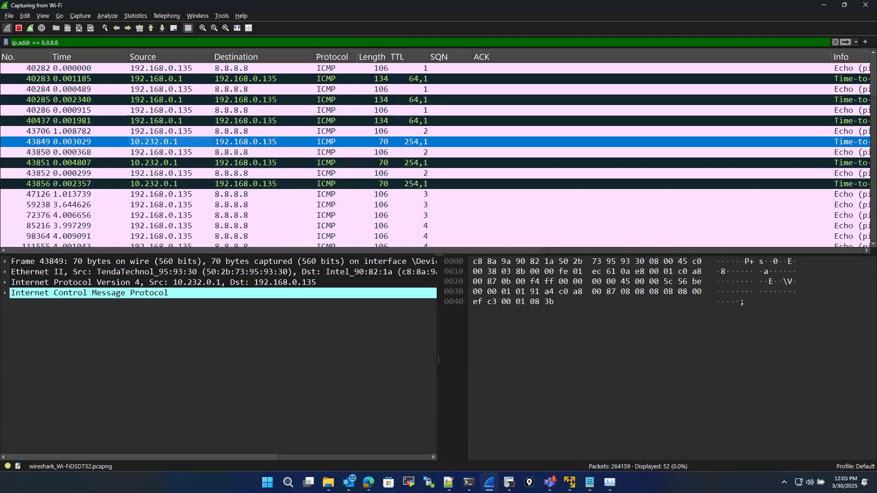
pyautogui.hotkey('alt', 'Tab')
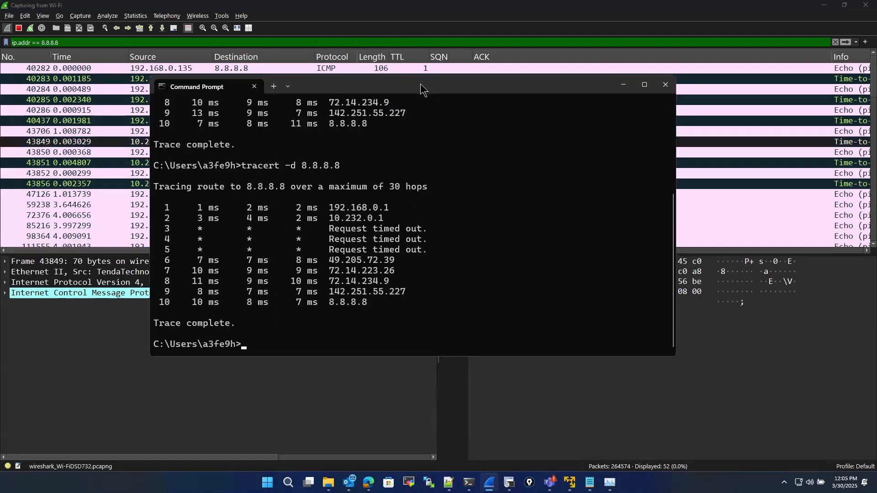
pyautogui.moveTo(421, 83); pyautogui.dragTo(586, 60)
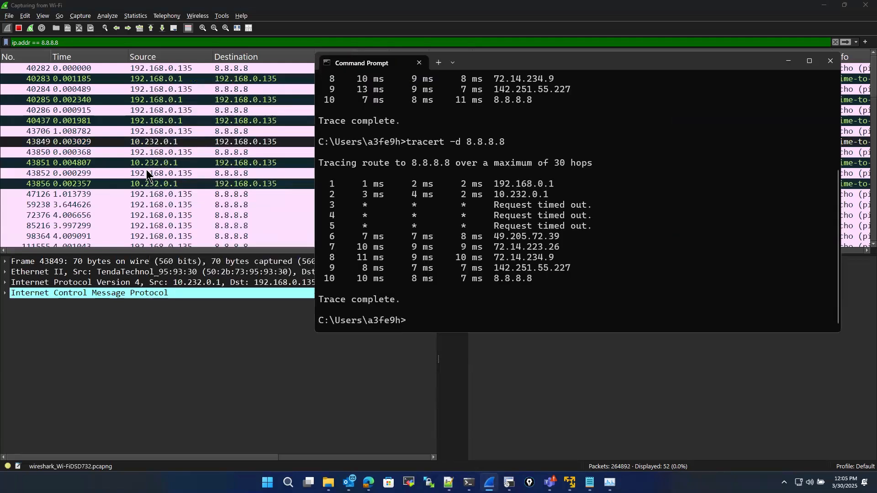
pyautogui.moveTo(495, 194); pyautogui.dragTo(548, 195)
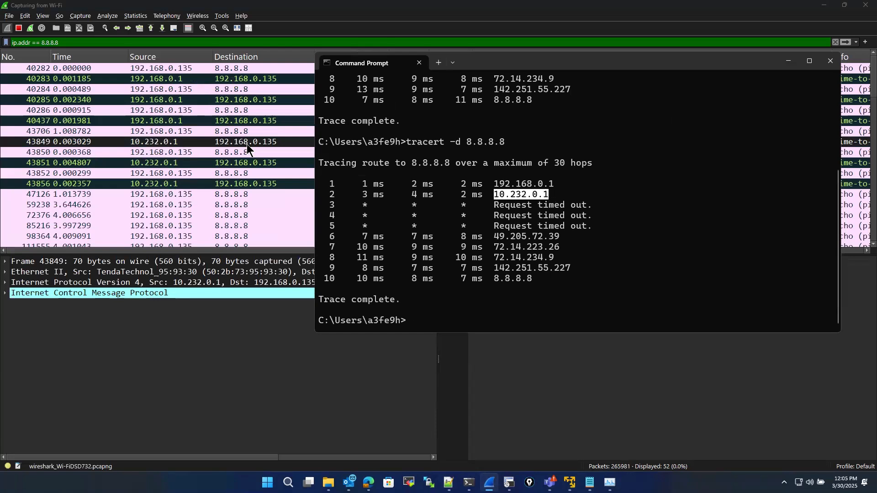
pyautogui.scroll(-3, 246, 188)
pyautogui.moveTo(551, 195); pyautogui.dragTo(483, 196)
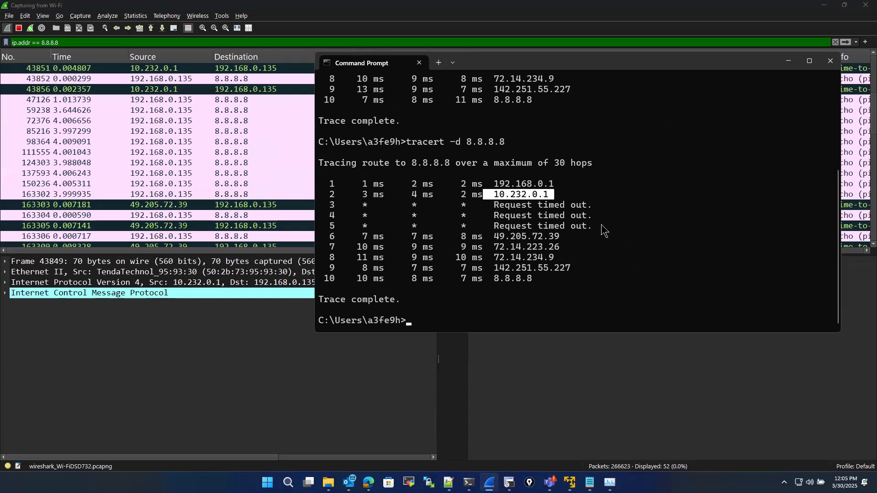
# Review timed-out hops 3 to 5 in the trace and match hop 6, 49.205.72.39, to its first reply packet in Wireshark
pyautogui.moveTo(598, 227); pyautogui.dragTo(320, 207)
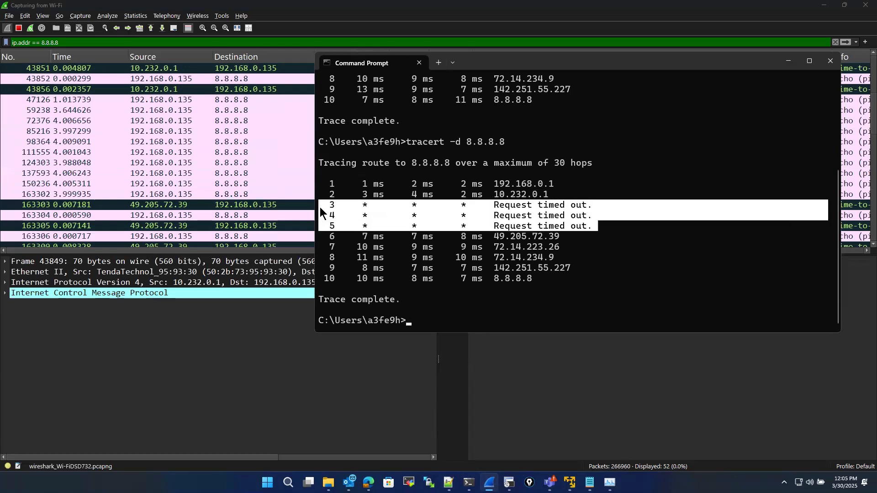
pyautogui.moveTo(494, 237); pyautogui.dragTo(565, 240)
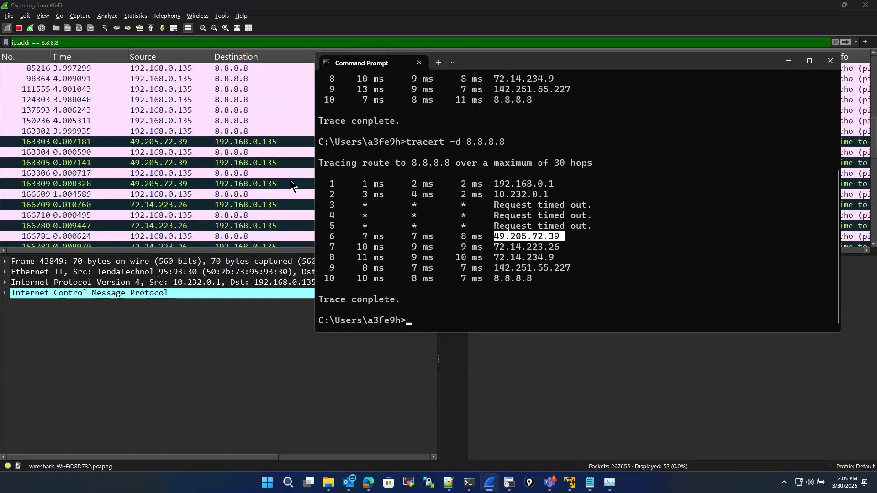
pyautogui.click(182, 141)
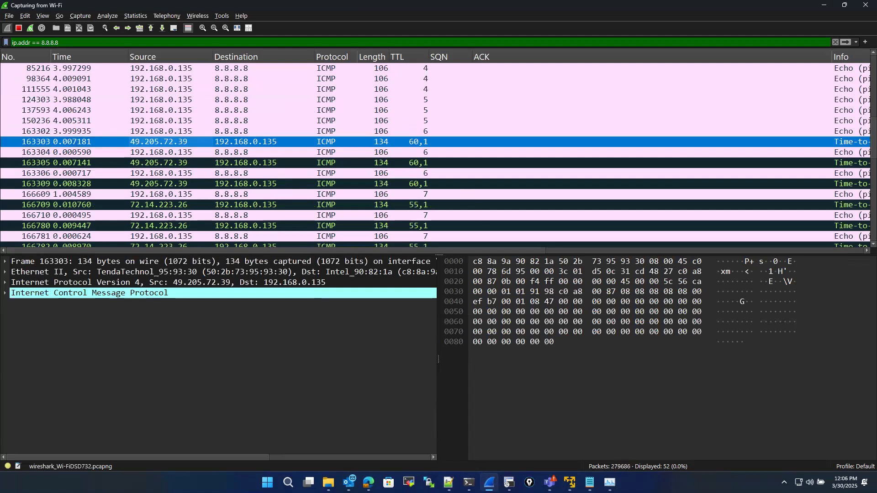
# Move the Command Prompt trace clear of the packet list and compare the TTLs of the last replies from 142.251.55.227 and 8.8.8.8
pyautogui.hotkey('alt', 'Tab')
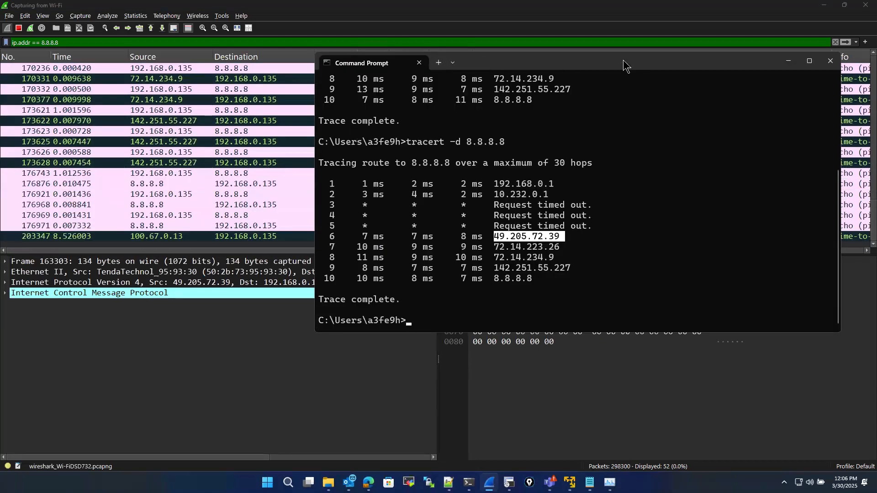
pyautogui.moveTo(624, 60); pyautogui.dragTo(547, 276)
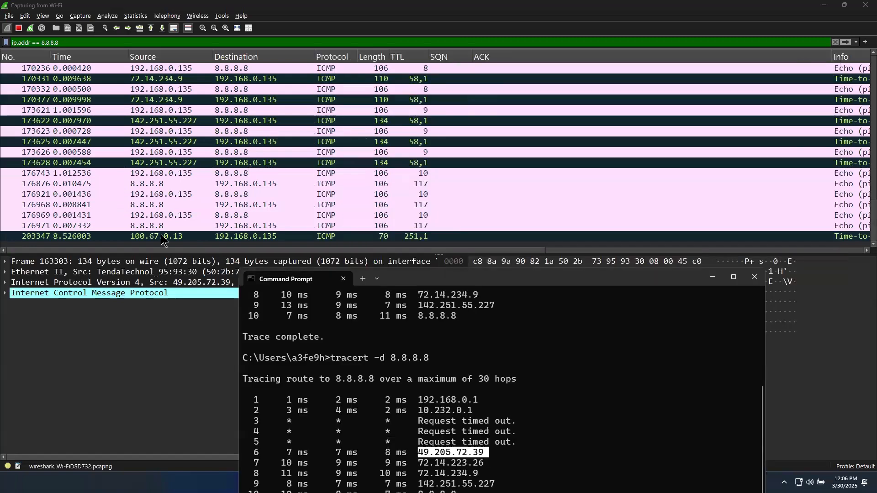
pyautogui.click(144, 225)
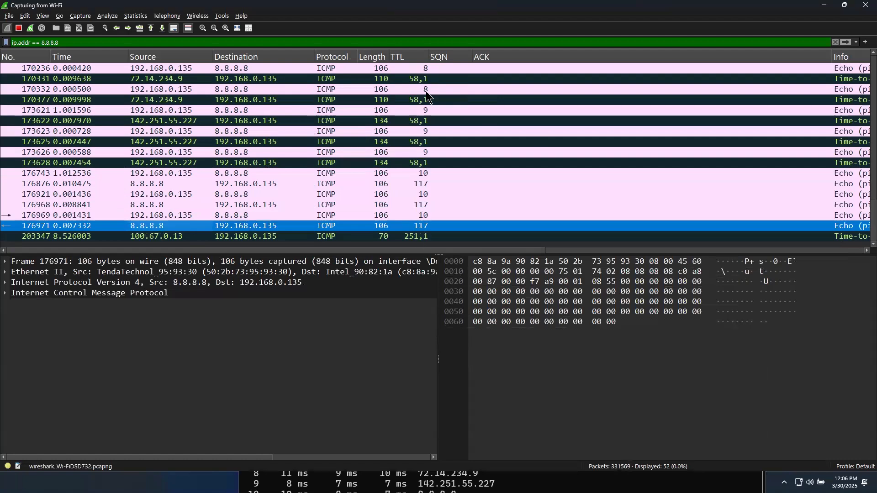
pyautogui.click(416, 163)
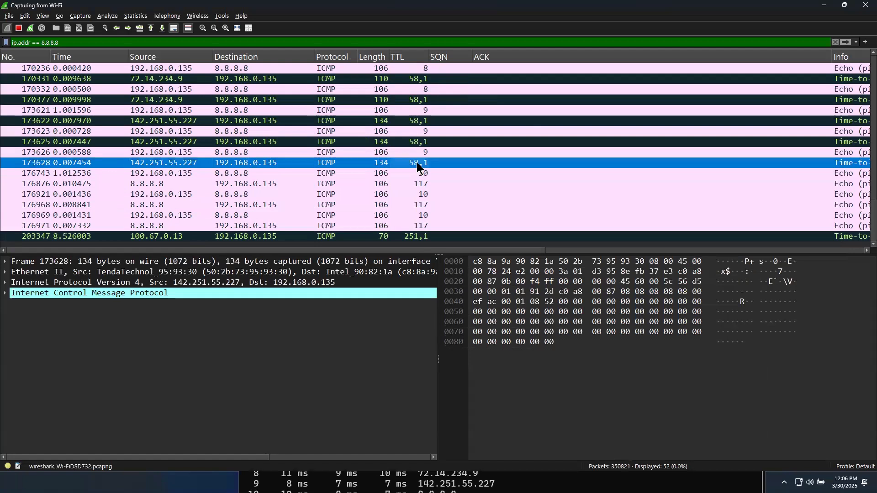
pyautogui.click(389, 226)
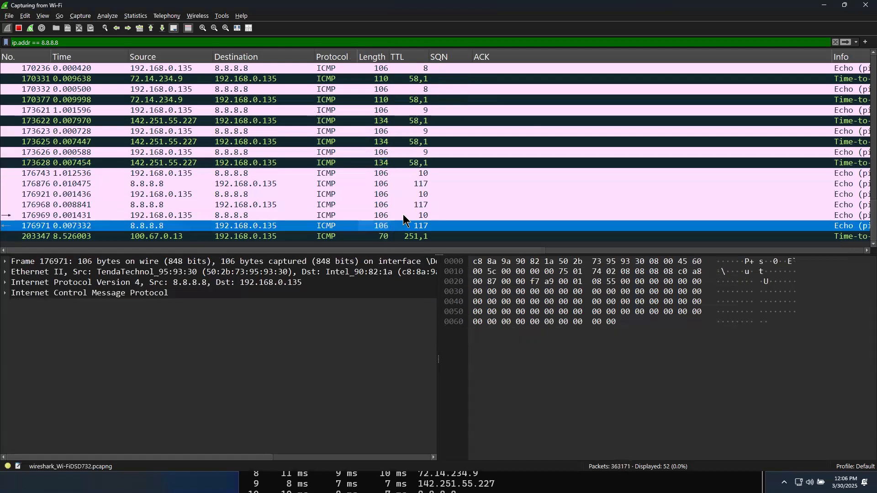
pyautogui.scroll(12, 306, 188)
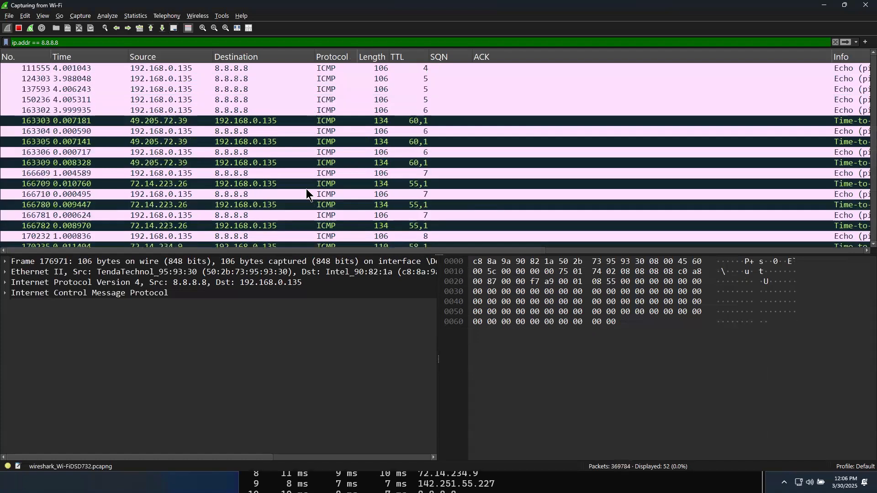
pyautogui.scroll(-12, 306, 188)
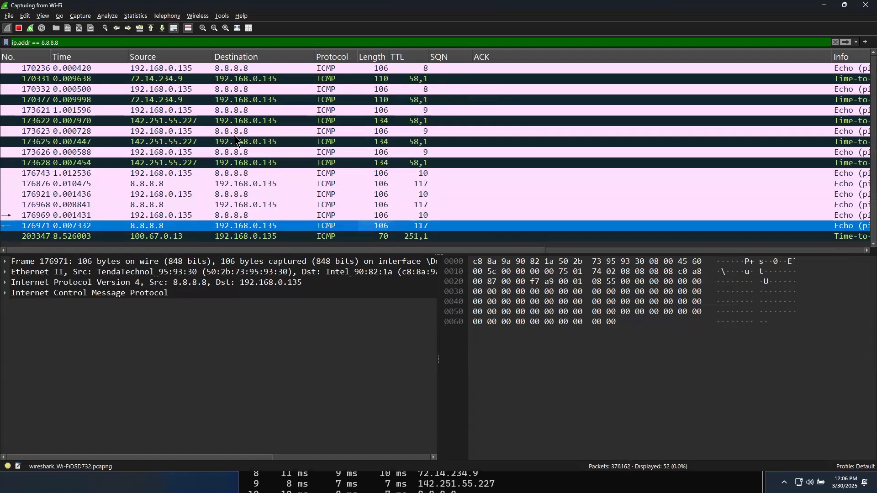
# Check for TCP traffic to the traced host by extending the display filter to ip.addr == 8.8.8.8 && tcp
pyautogui.click(88, 42)
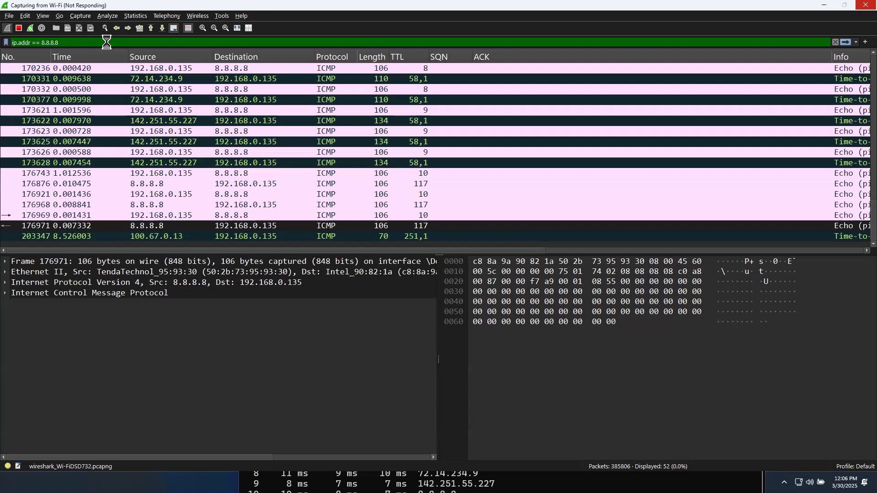
pyautogui.write('&& tcp')
pyautogui.press('Return')
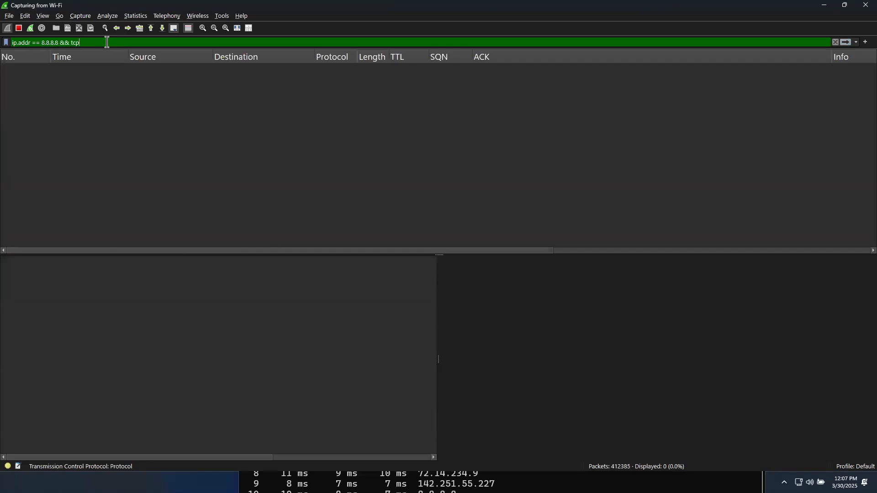
# Replace the display filter with tcp and stop the live capture
pyautogui.moveTo(91, 42); pyautogui.dragTo(1, 42)
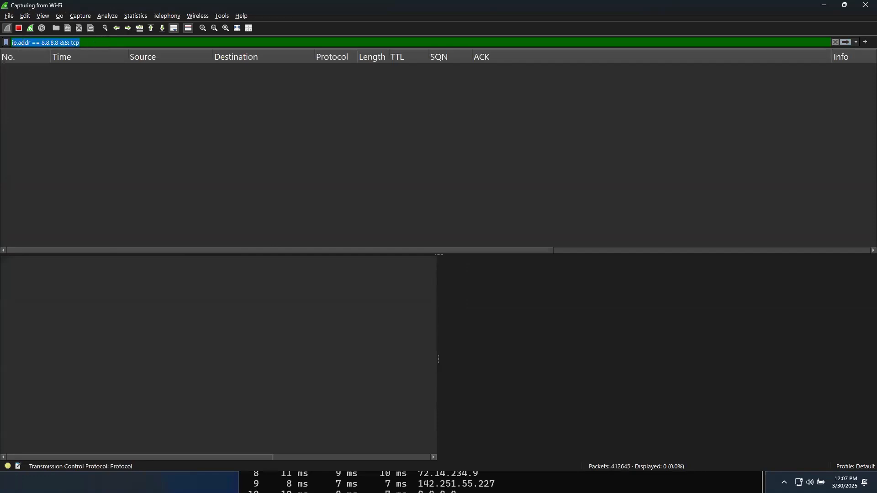
pyautogui.write('tcp')
pyautogui.press('Return')
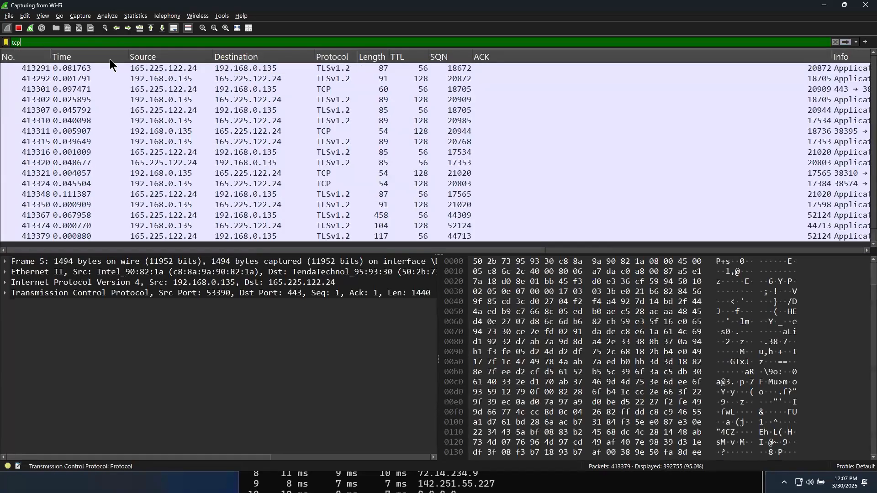
pyautogui.click(20, 28)
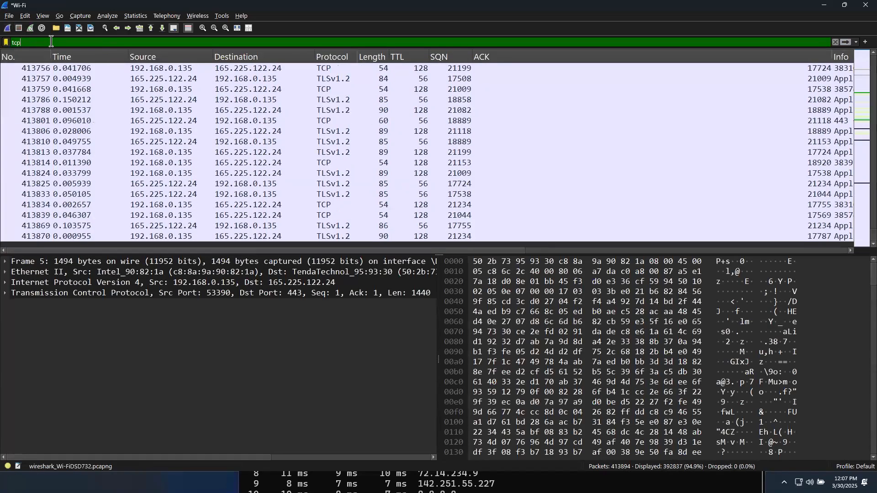
# Check the stopped capture for TCP packets of the traced host with the display filter tcp && ip.addr==8.8.8.8
pyautogui.write('&7 ip.')
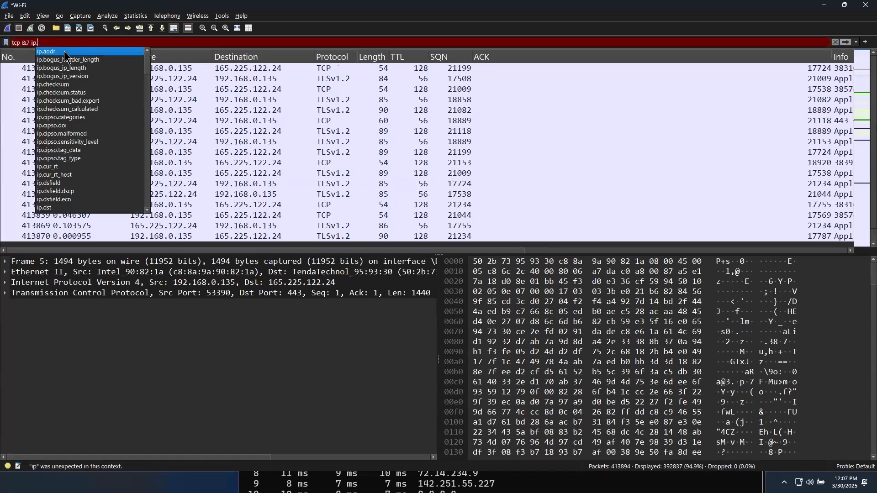
pyautogui.click(64, 51)
pyautogui.write('==')
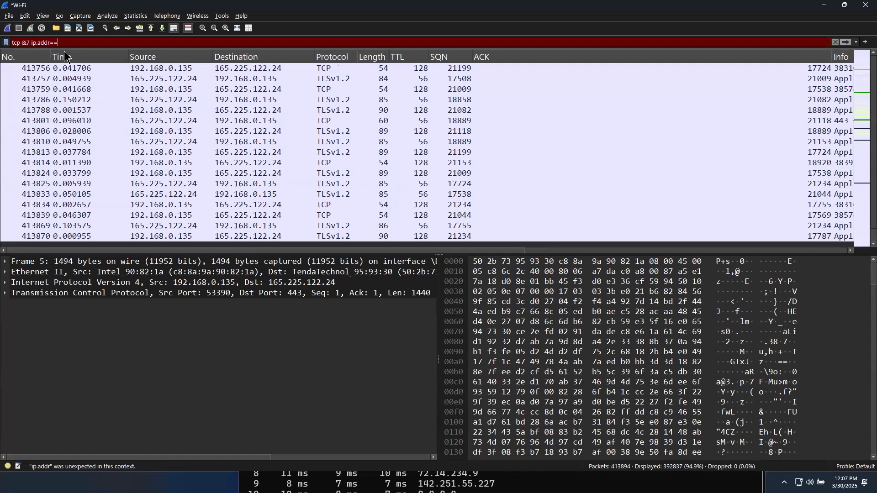
pyautogui.write('8.8.8.8')
pyautogui.press('BackSpace')
pyautogui.press('BackSpace')
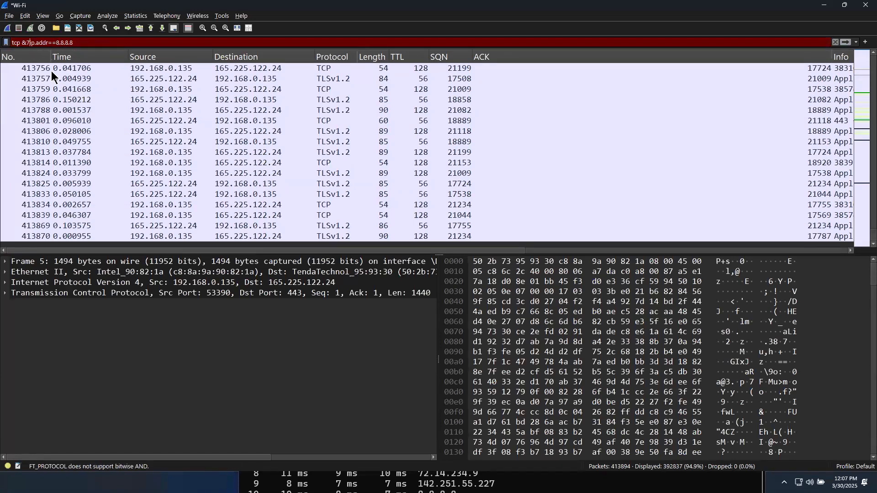
pyautogui.write('&')
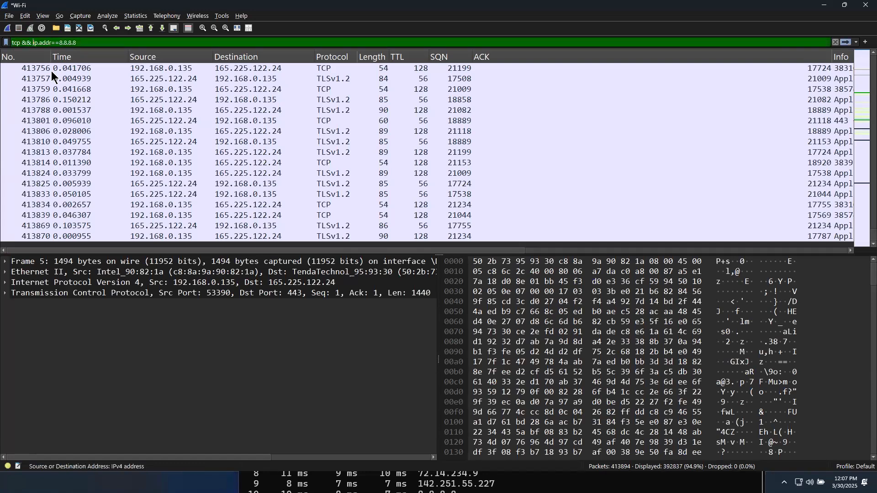
pyautogui.press('Return')
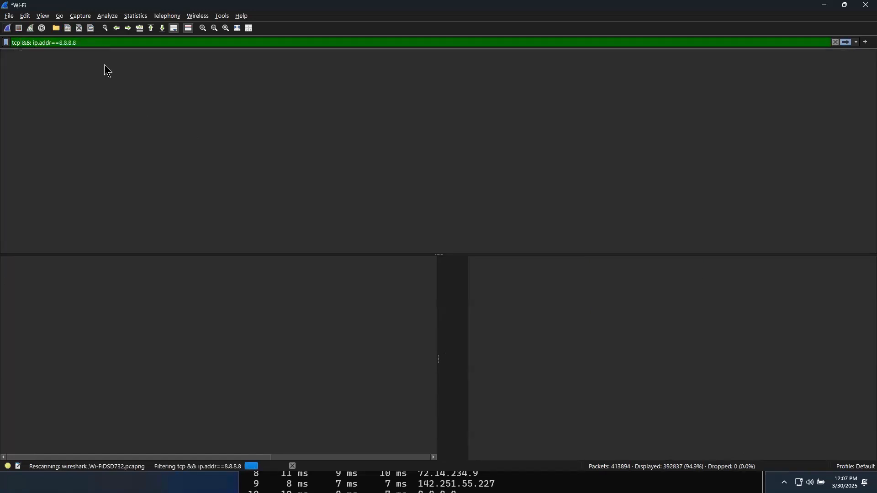
# Check for UDP packets of the same host by changing the display filter to udp && ip.addr==8.8.8.8
pyautogui.doubleClick(22, 44)
pyautogui.write('udp')
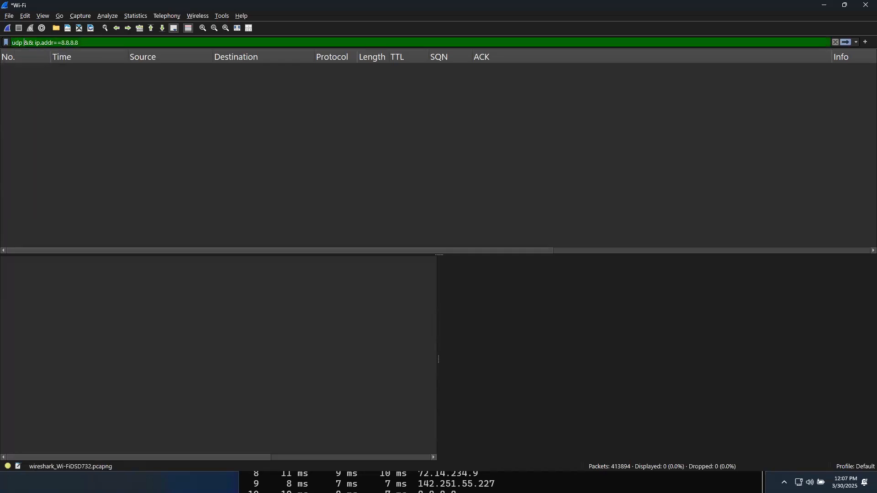
pyautogui.press('Return')
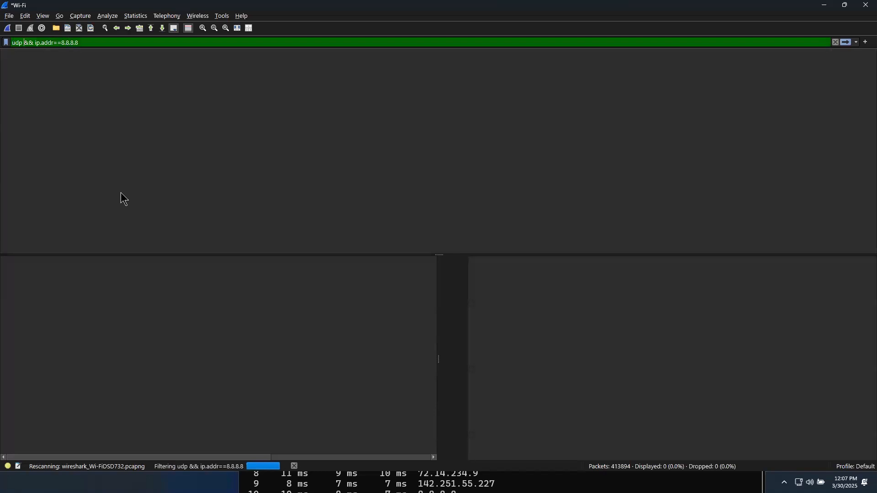
# Remove the UDP condition so that the display filter is only ip.addr==8.8.8.8, and apply it
pyautogui.click(35, 42)
pyautogui.hotkey('shift', 'End')
pyautogui.click(87, 43)
pyautogui.moveTo(33, 42); pyautogui.dragTo(4, 45)
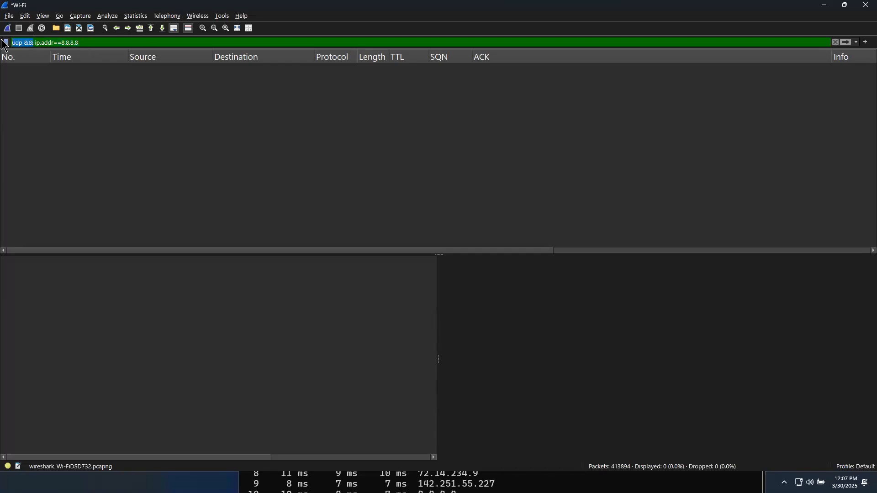
pyautogui.press('BackSpace')
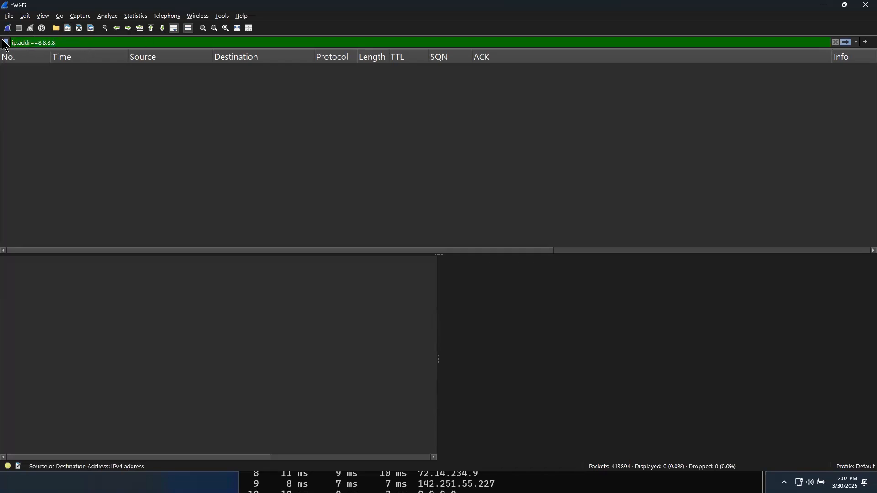
pyautogui.press('Return')
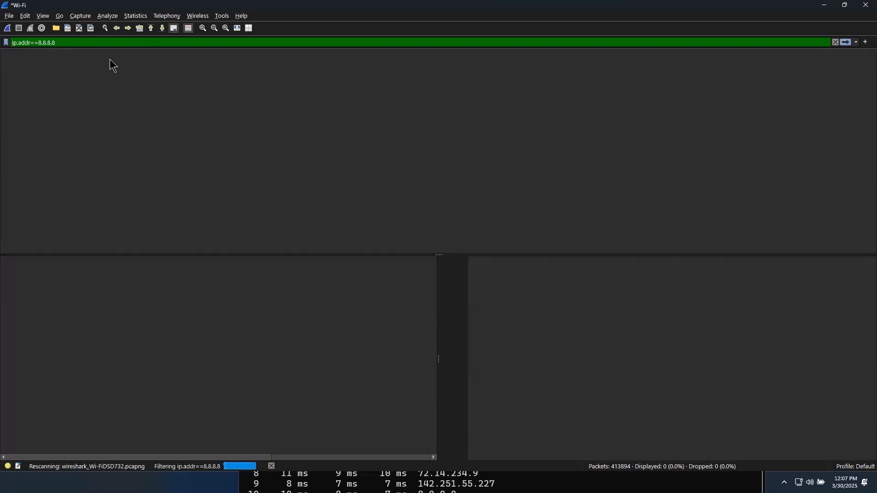
# Examine the Info details and TTL values of the ICMP requests and replies across all hops of the trace
pyautogui.scroll(-12, 138, 206)
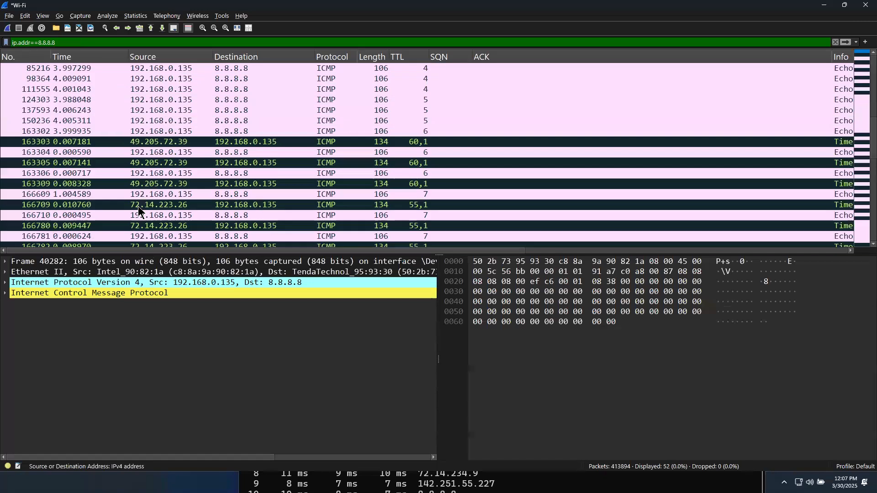
pyautogui.hscroll(3, 165, 250)
pyautogui.hscroll(3, 438, 250)
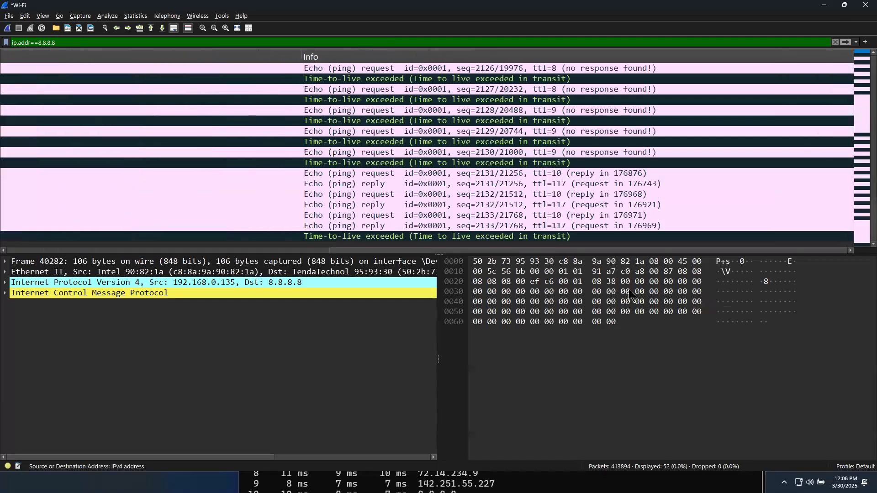
pyautogui.moveTo(628, 251); pyautogui.dragTo(151, 276)
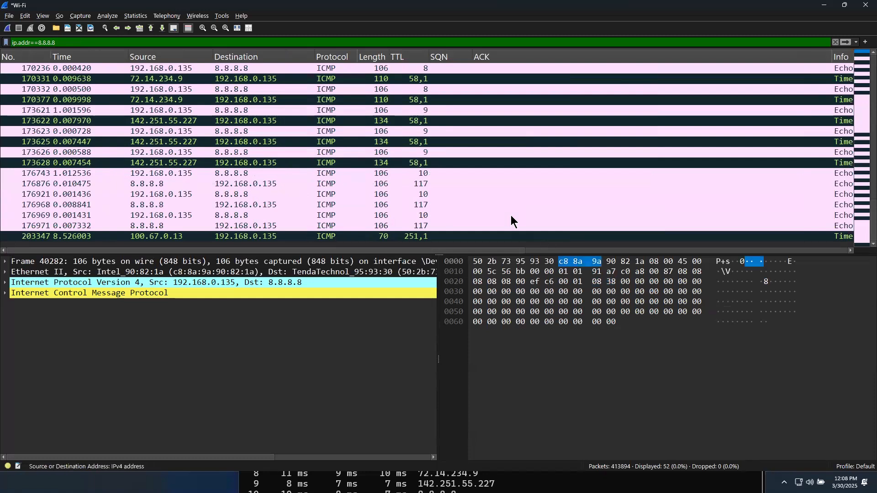
pyautogui.scroll(12, 511, 216)
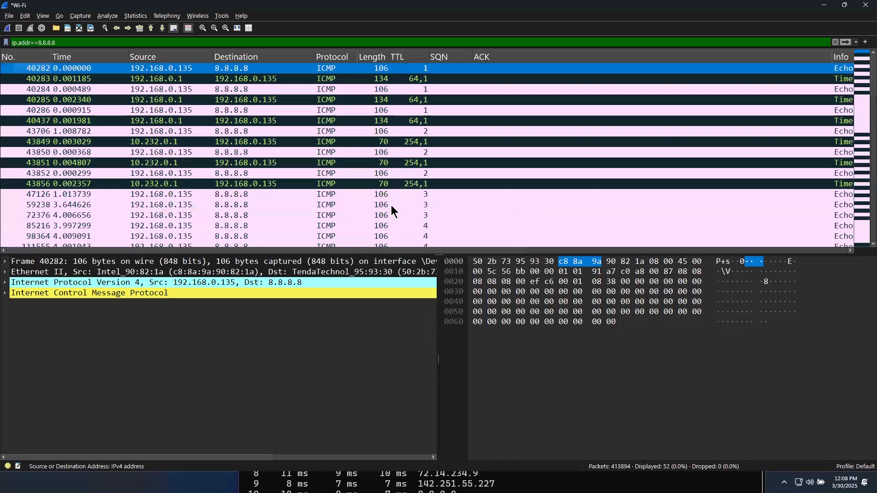
pyautogui.scroll(-10, 414, 118)
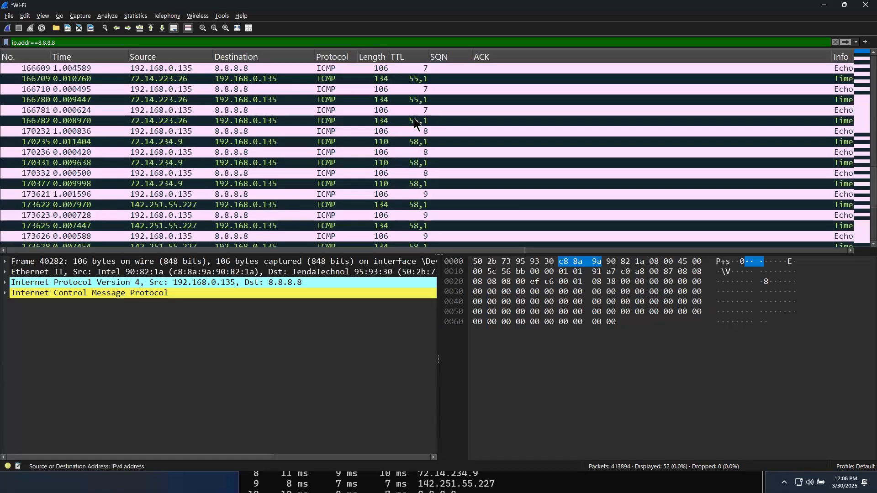
# Switch to the capture of pings between 10.0.0.1 and 10.0.0.2 and check the TTL of packets 11 and 25
pyautogui.scroll(-3, 414, 122)
pyautogui.click(403, 163)
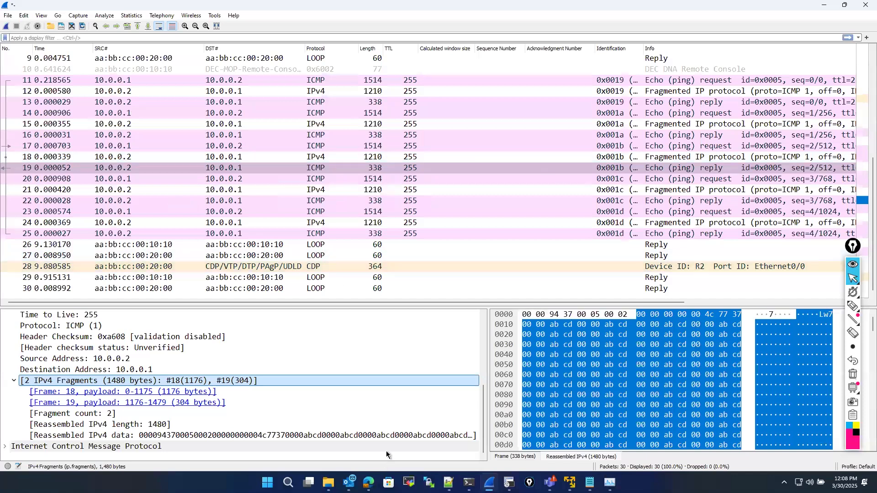
pyautogui.click(411, 81)
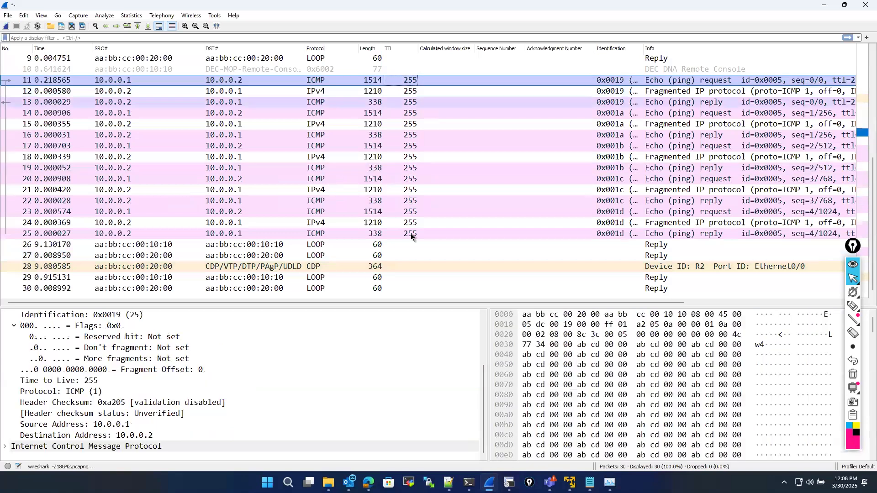
pyautogui.click(410, 235)
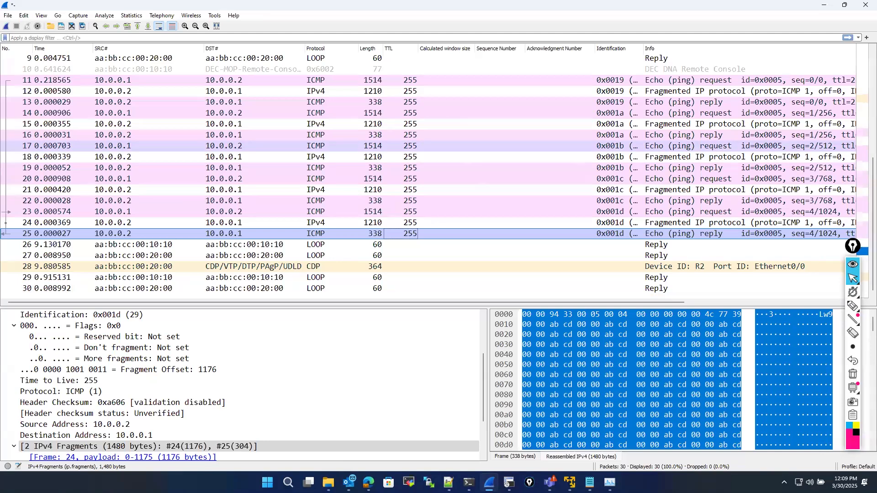
# Bring the ICMP type and code IDs PDF over to this desktop in the browser and maximize its window
pyautogui.press('ctrl+super+Right')
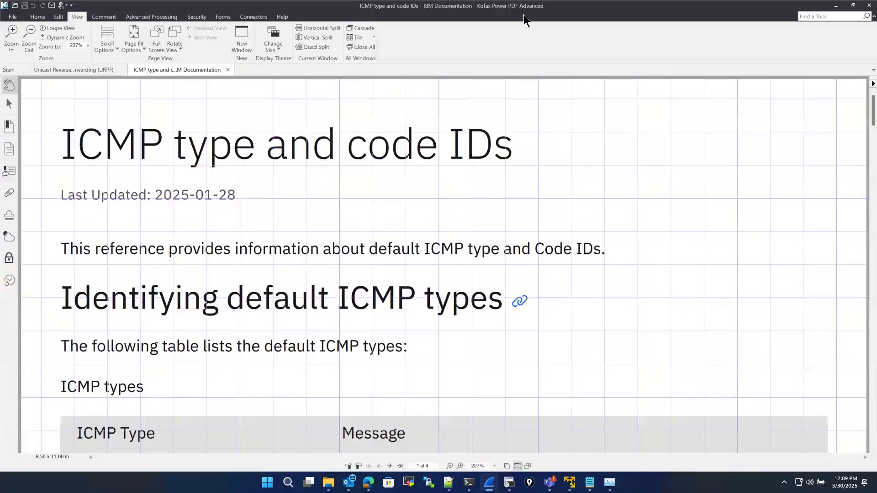
pyautogui.press('ctrl+super+Left')
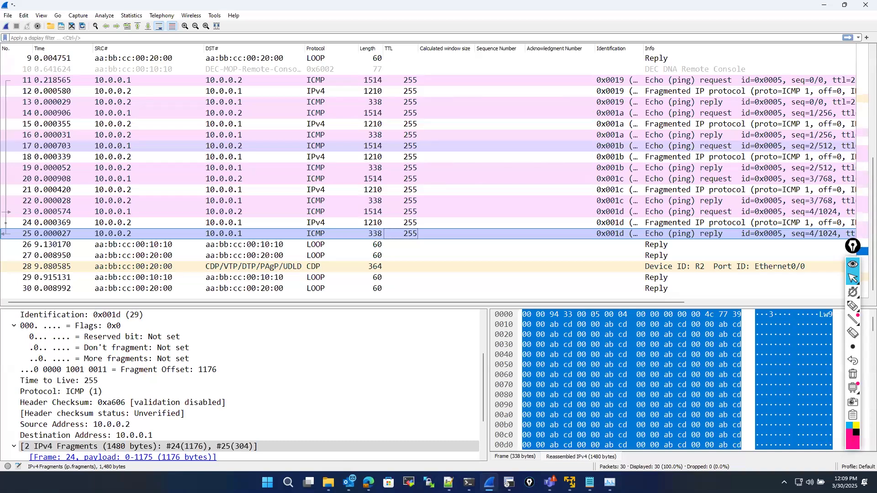
pyautogui.moveTo(337, 1); pyautogui.dragTo(337, 65)
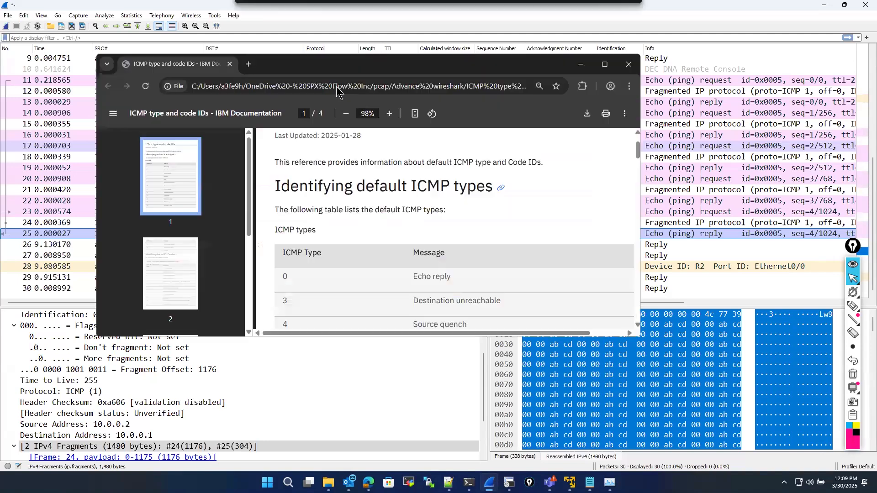
pyautogui.click(607, 64)
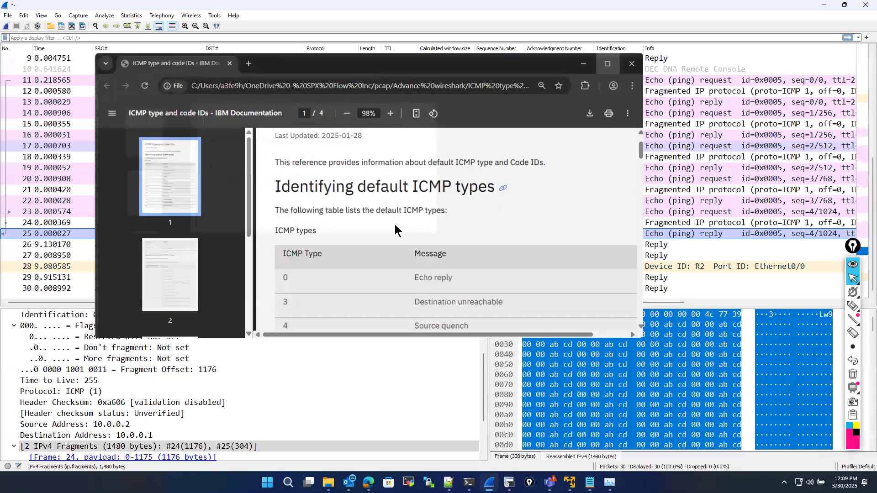
# Read through the default ICMP types table and the start of the ICMP codes section in the IBM reference
pyautogui.scroll(-3, 395, 223)
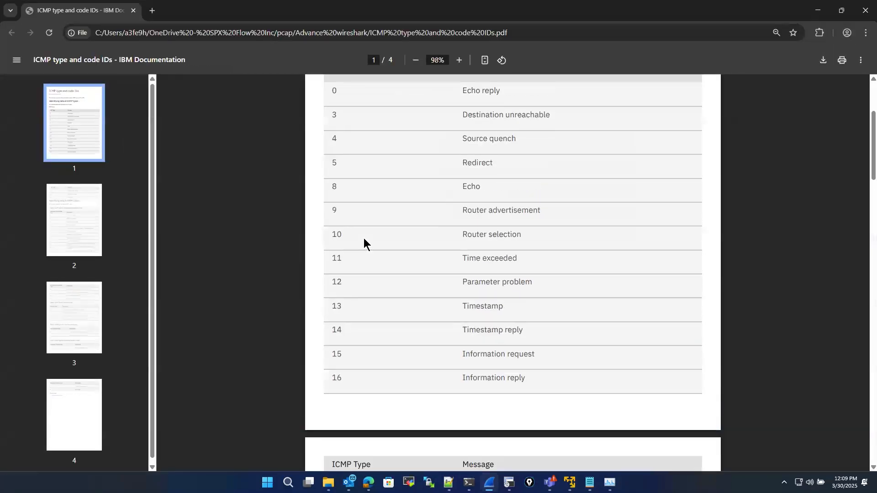
pyautogui.scroll(2, 364, 241)
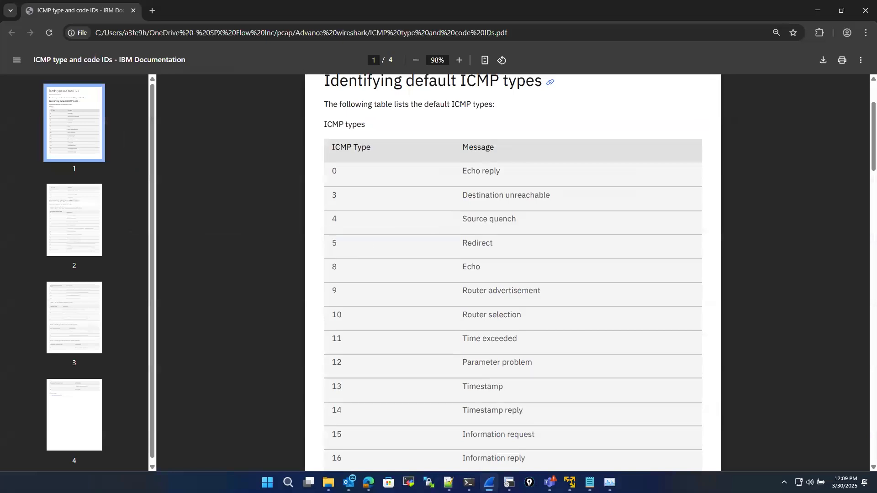
pyautogui.scroll(-15, 438, 292)
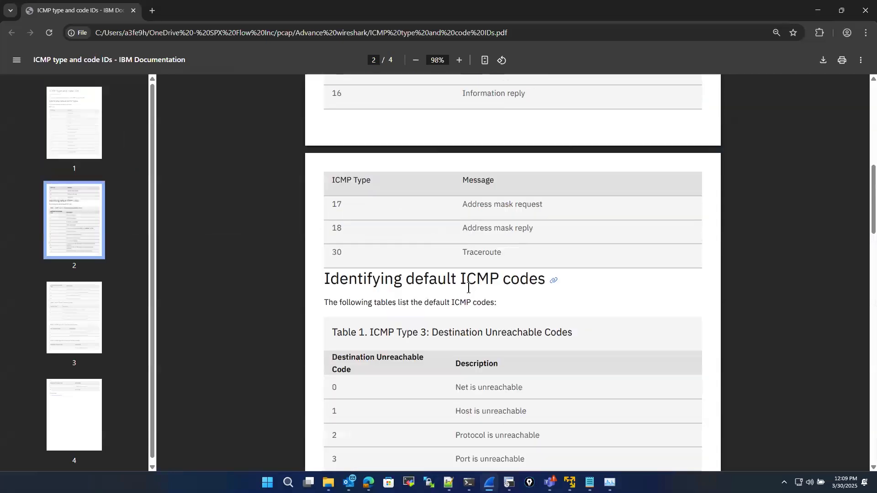
pyautogui.scroll(-2, 468, 288)
pyautogui.scroll(14, 470, 289)
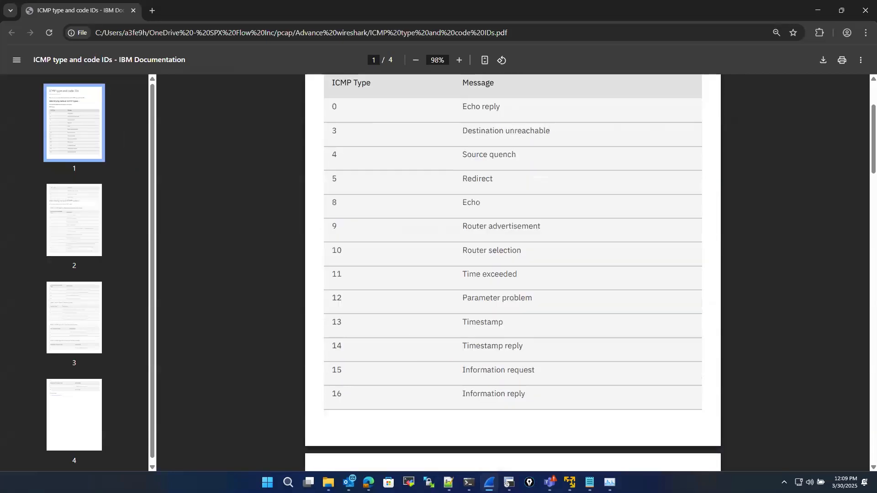
pyautogui.scroll(2, 513, 272)
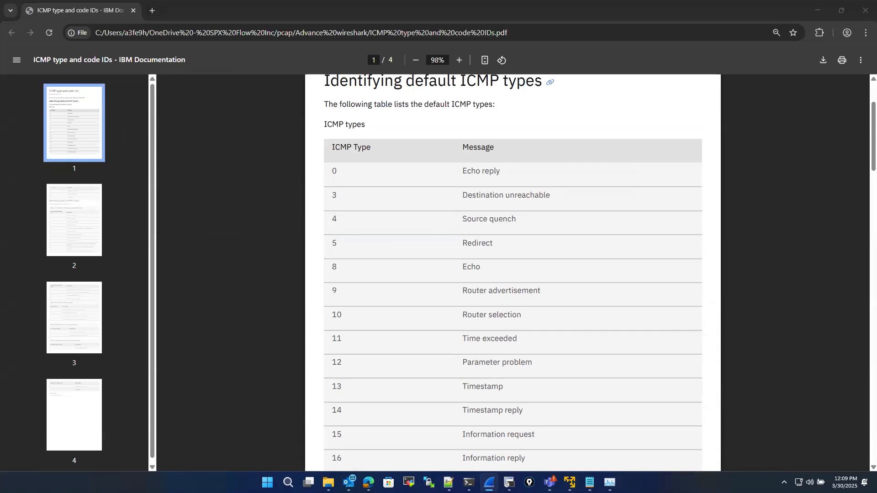
pyautogui.scroll(3, 470, 274)
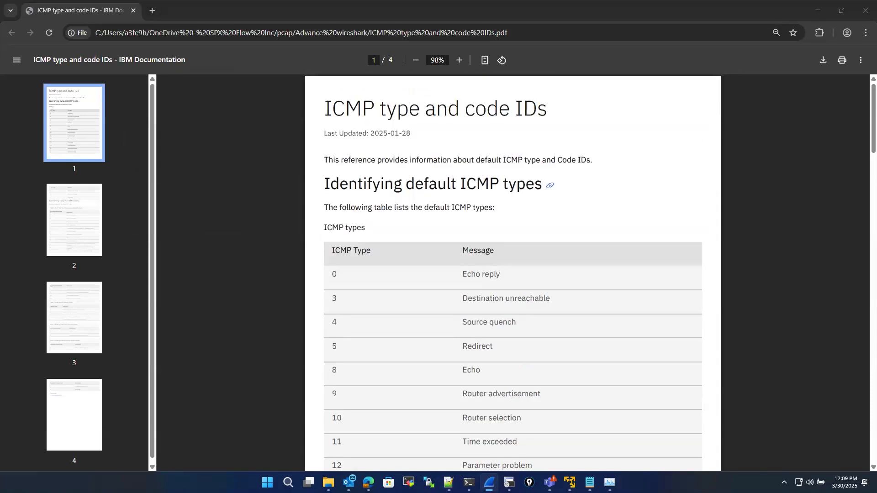
pyautogui.scroll(-6, 470, 275)
pyautogui.scroll(-5, 470, 274)
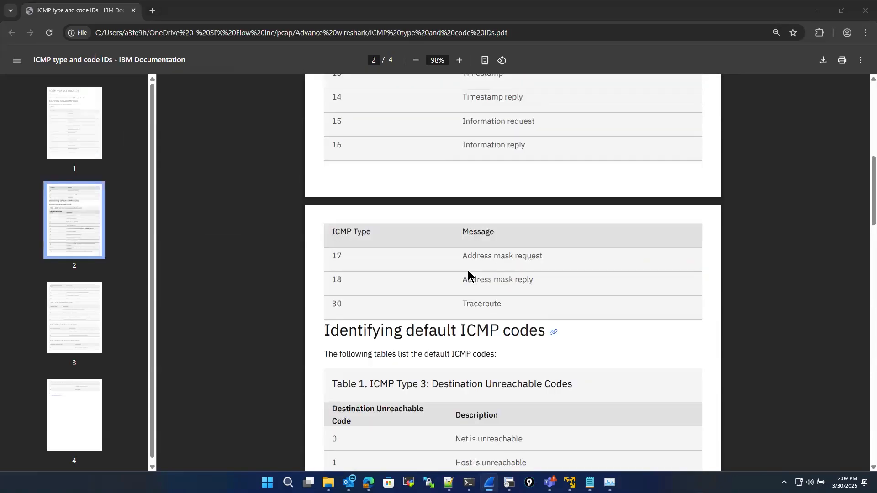
pyautogui.scroll(4, 469, 274)
pyautogui.scroll(3, 469, 274)
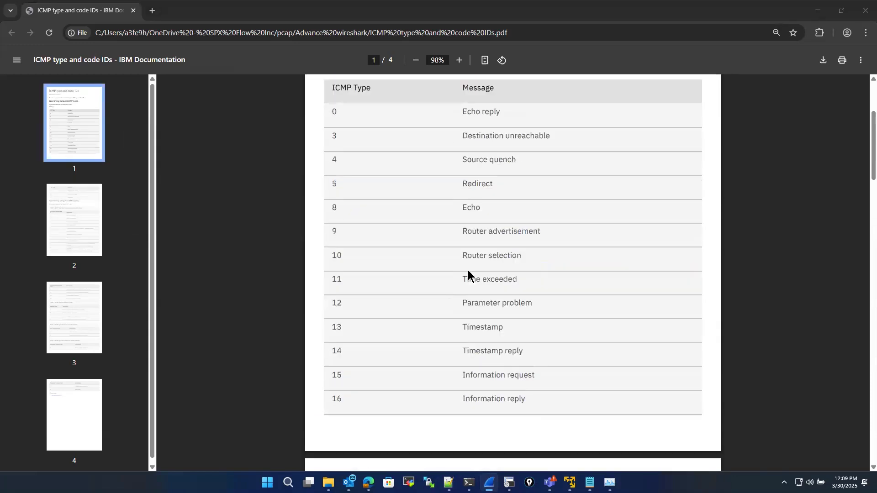
pyautogui.scroll(1, 469, 274)
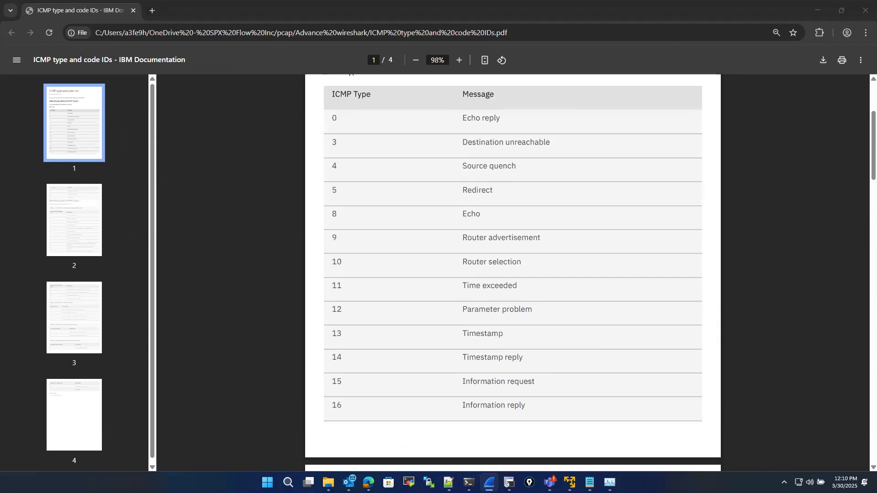
pyautogui.scroll(-3, 462, 258)
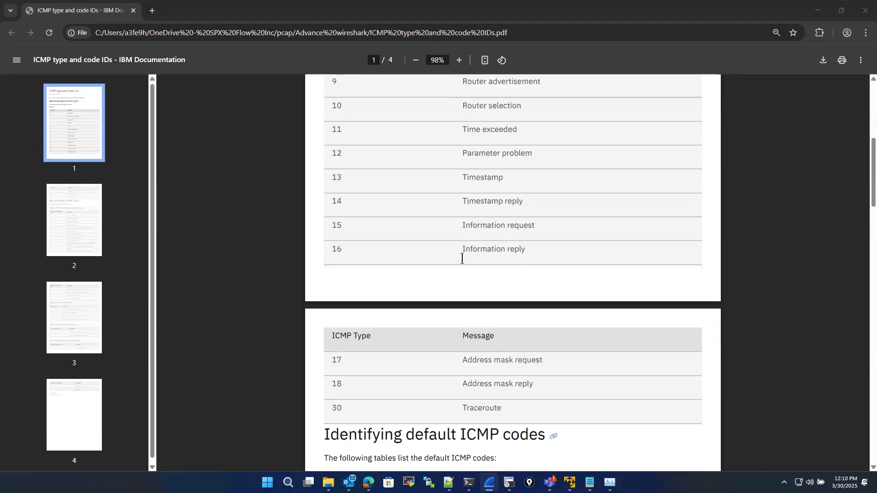
pyautogui.scroll(5, 462, 257)
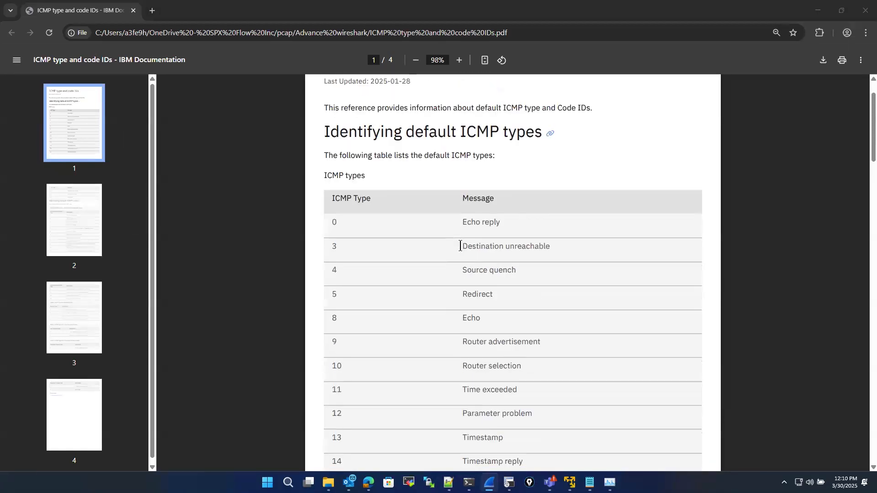
# Highlight the Destination unreachable (type 3) and Echo reply (type 0) entries in the ICMP types table, and return to Wireshark
pyautogui.tripleClick(565, 247)
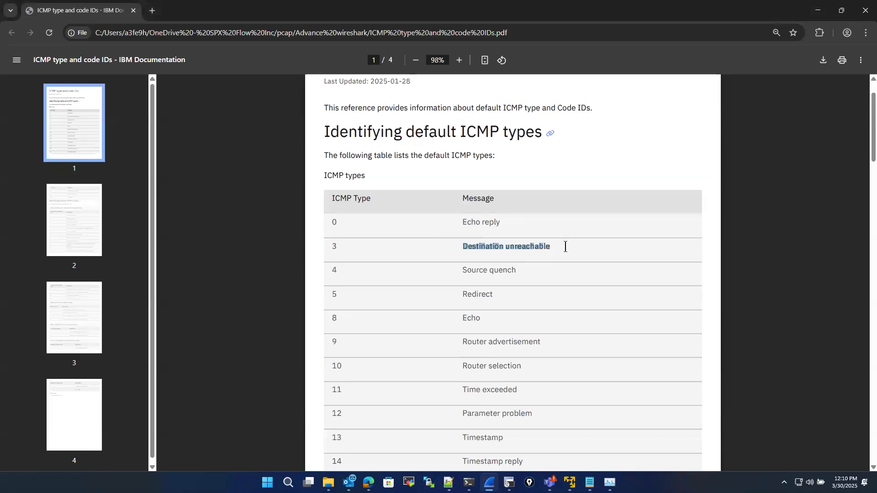
pyautogui.moveTo(320, 246); pyautogui.dragTo(339, 251)
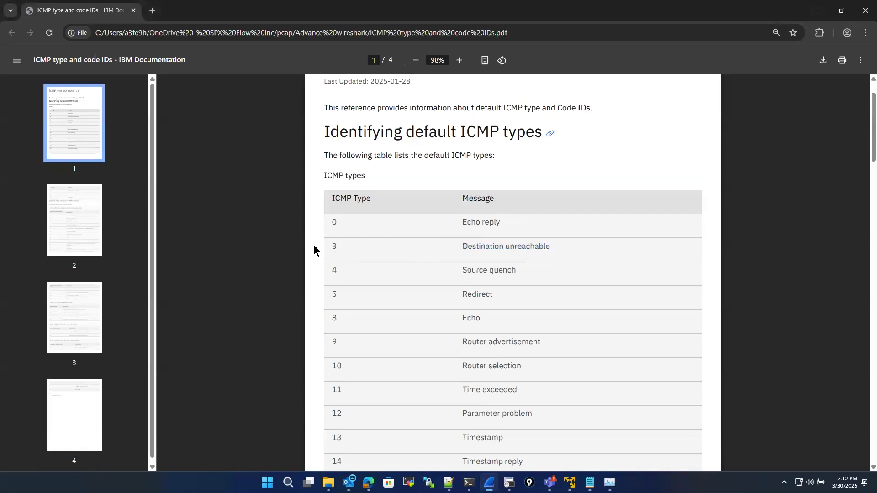
pyautogui.click(395, 255)
pyautogui.scroll(1, 462, 256)
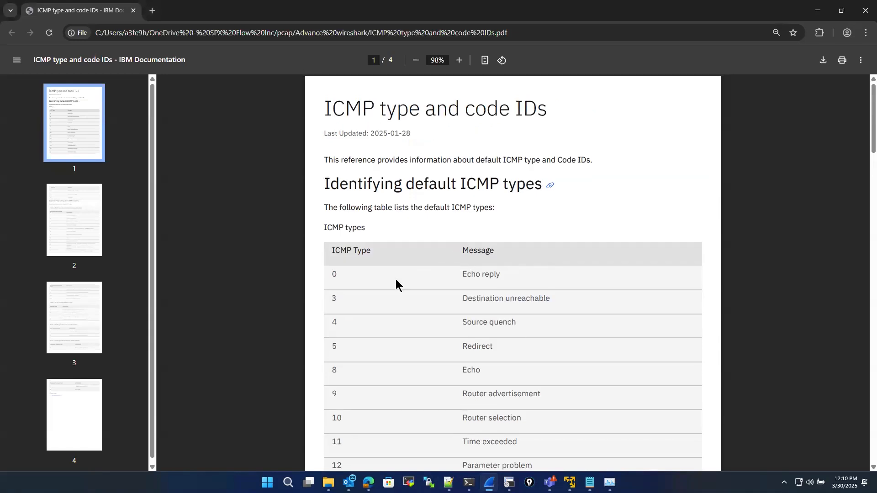
pyautogui.scroll(-1, 399, 274)
pyautogui.scroll(-2, 406, 173)
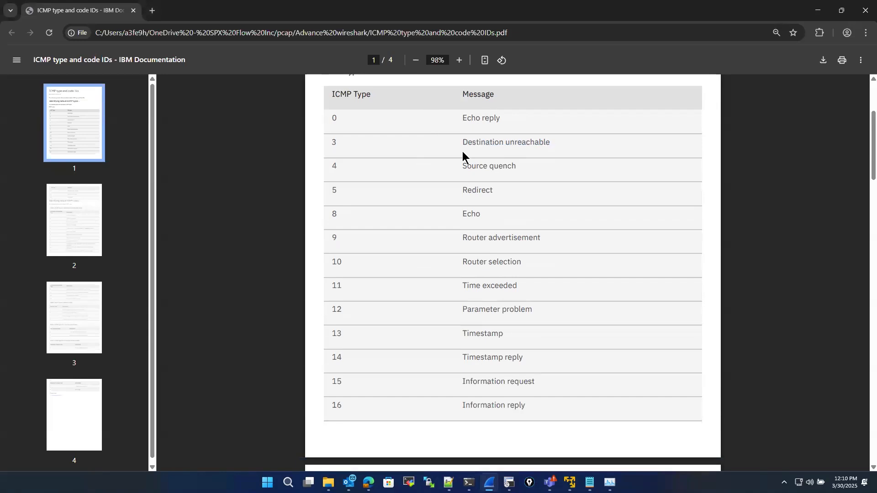
pyautogui.moveTo(324, 120); pyautogui.dragTo(553, 146)
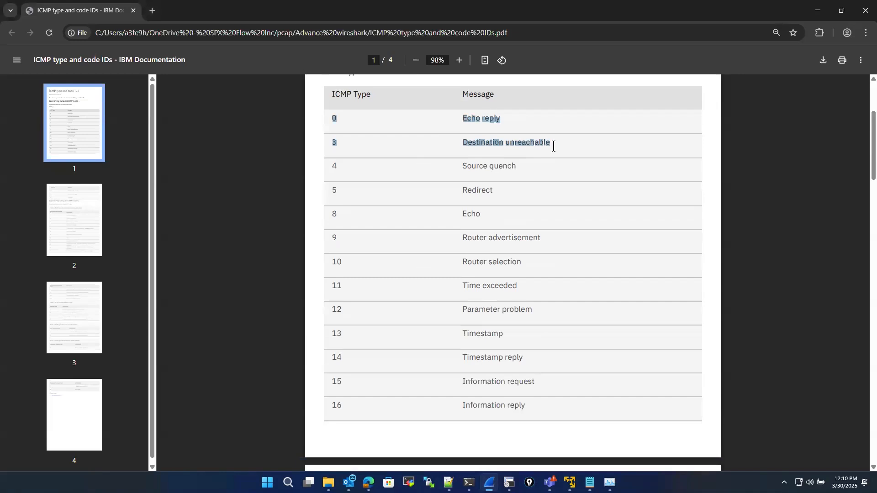
pyautogui.click(554, 147)
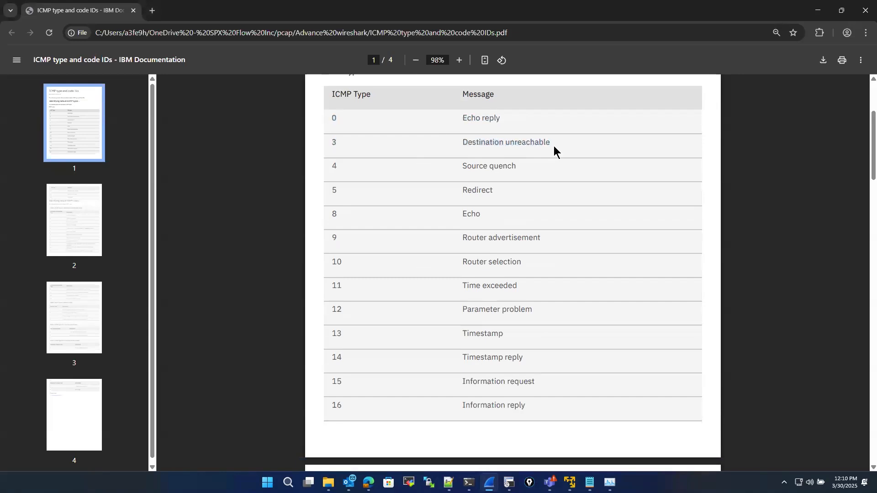
pyautogui.click(817, 9)
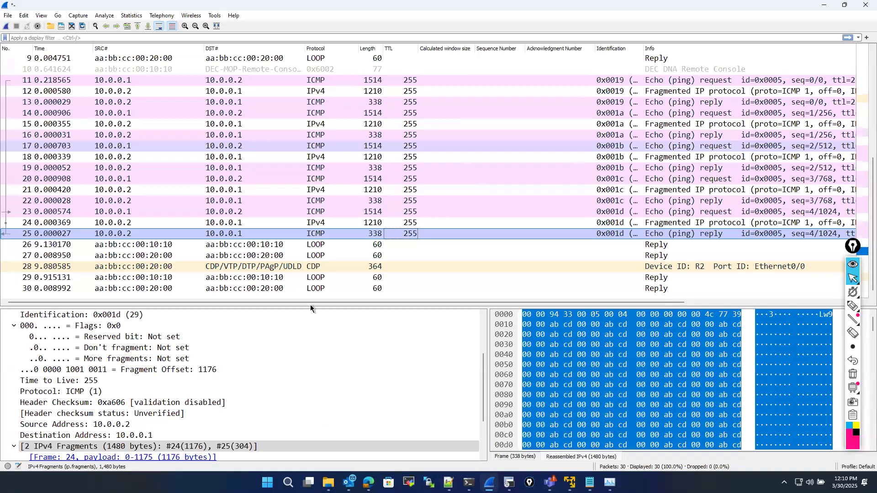
# Expand the Internet Control Message Protocol details of echo reply packet 13 and inspect its Type and Code fields
pyautogui.click(332, 103)
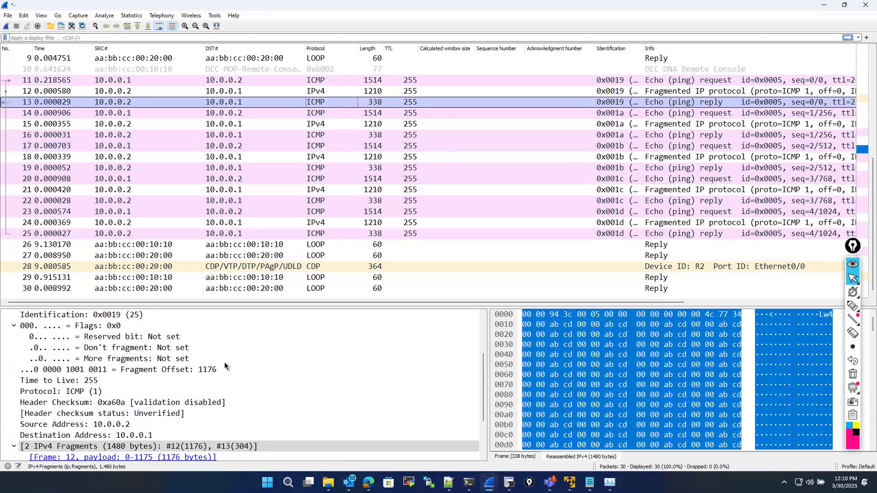
pyautogui.scroll(-2, 226, 363)
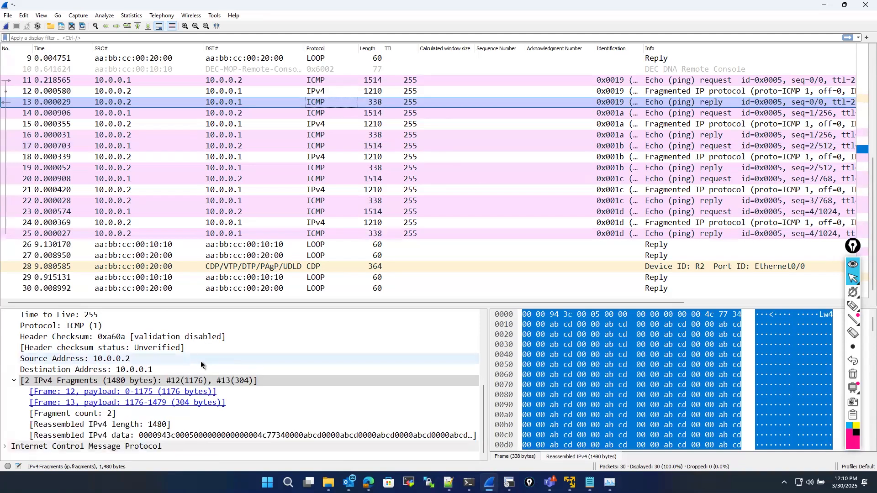
pyautogui.click(5, 446)
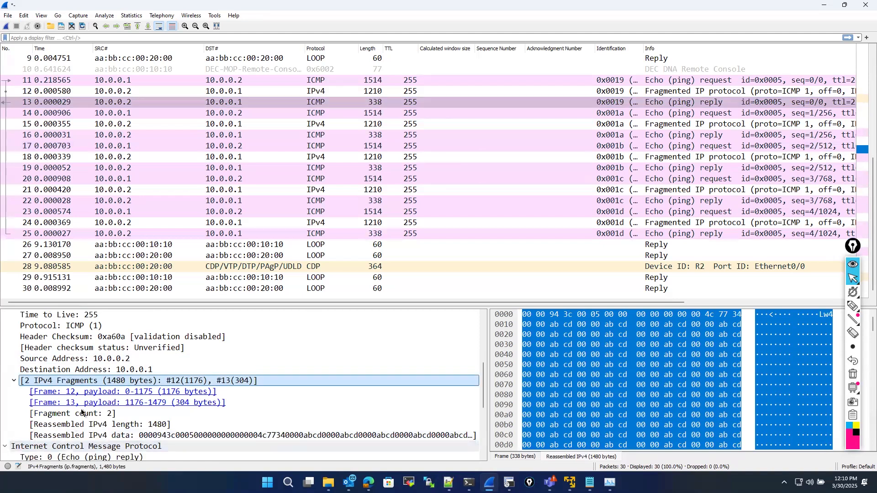
pyautogui.scroll(-5, 87, 404)
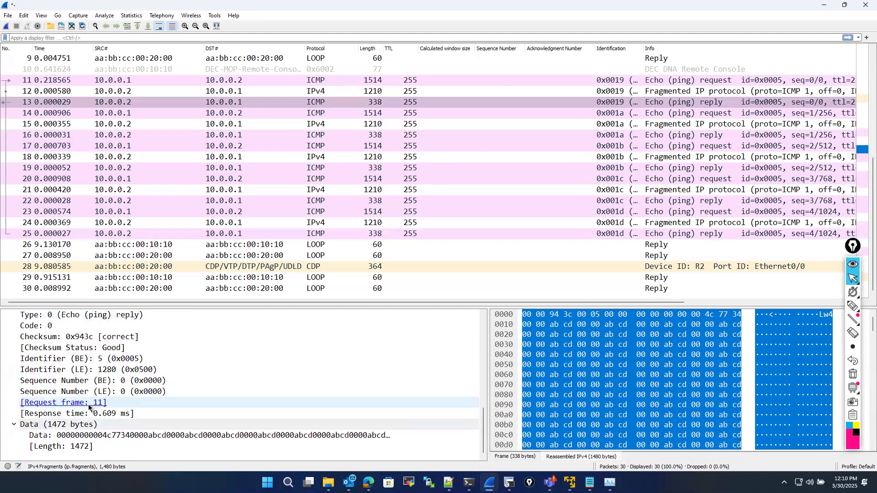
pyautogui.scroll(1, 94, 356)
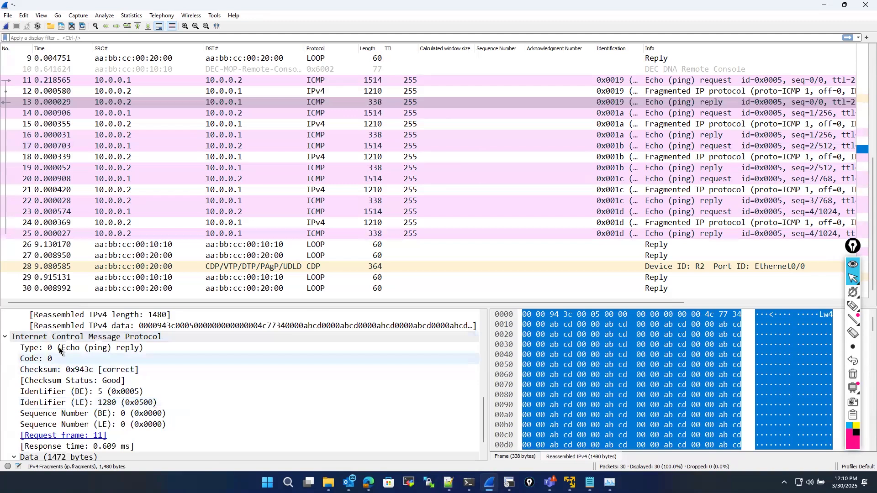
pyautogui.click(60, 349)
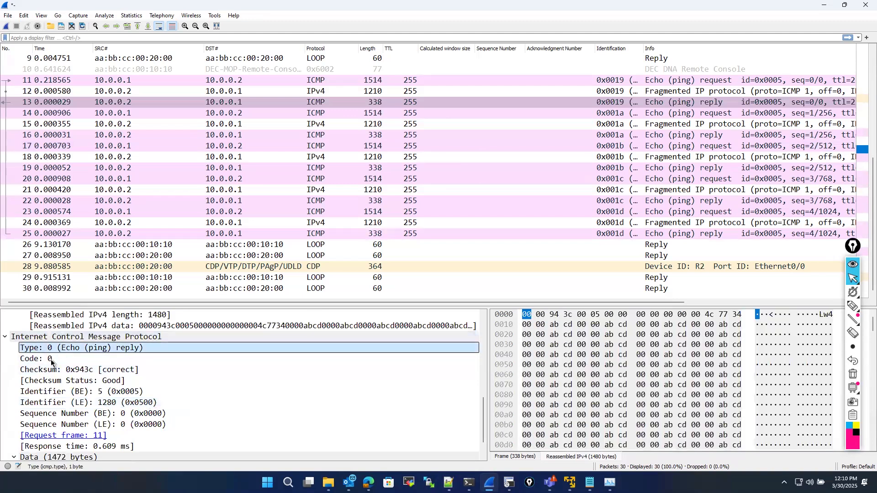
pyautogui.press('Down')
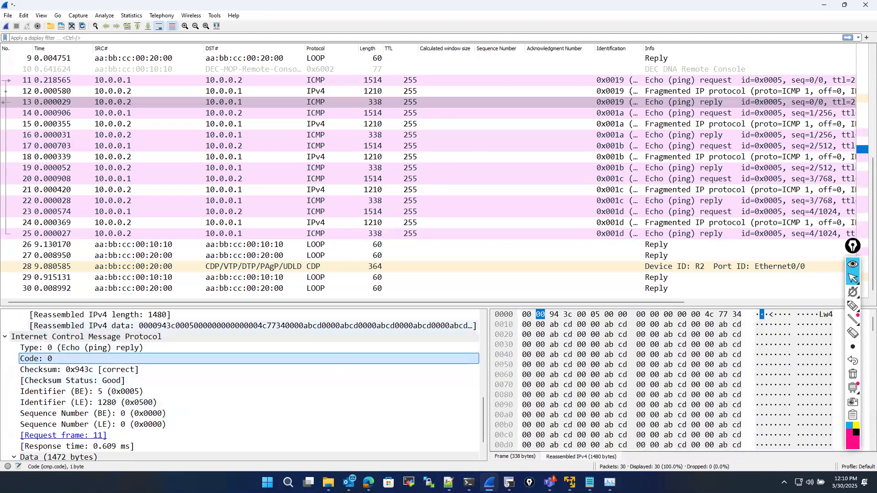
# Look up type 0, Echo reply, in the browser's ICMP types table and return to the Wireshark capture
pyautogui.hotkey('alt', 'Tab')
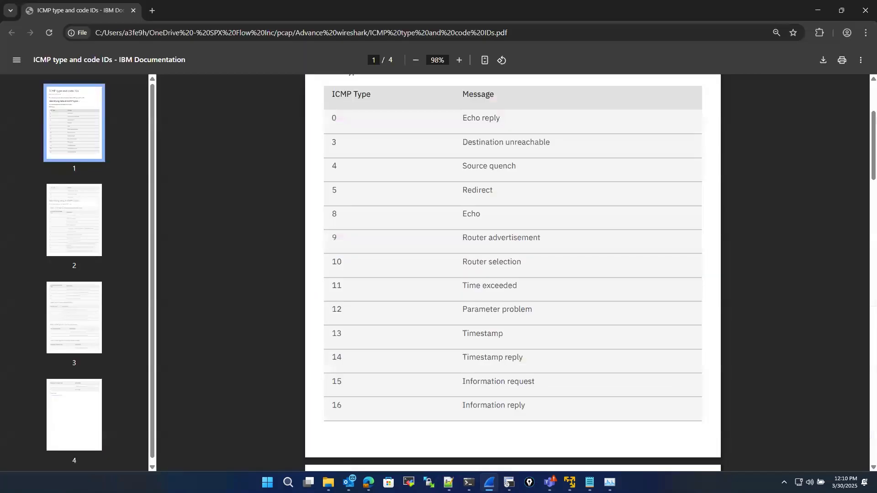
pyautogui.moveTo(333, 118); pyautogui.dragTo(503, 121)
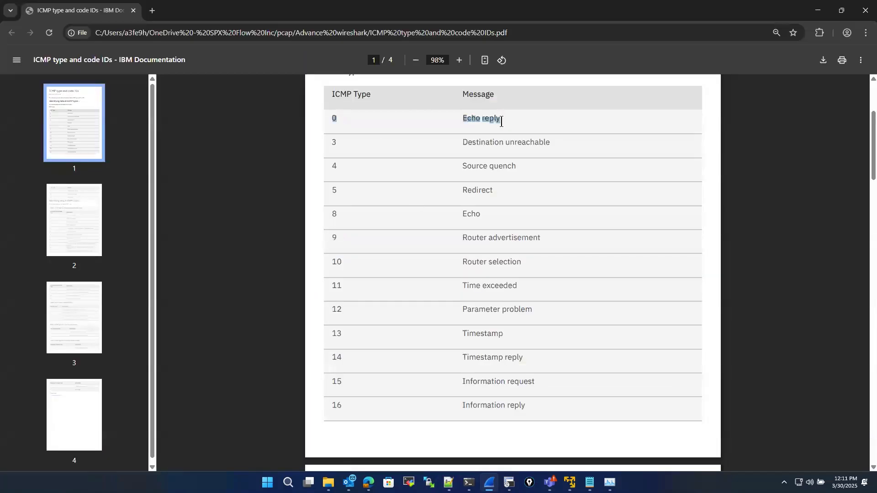
pyautogui.click(817, 10)
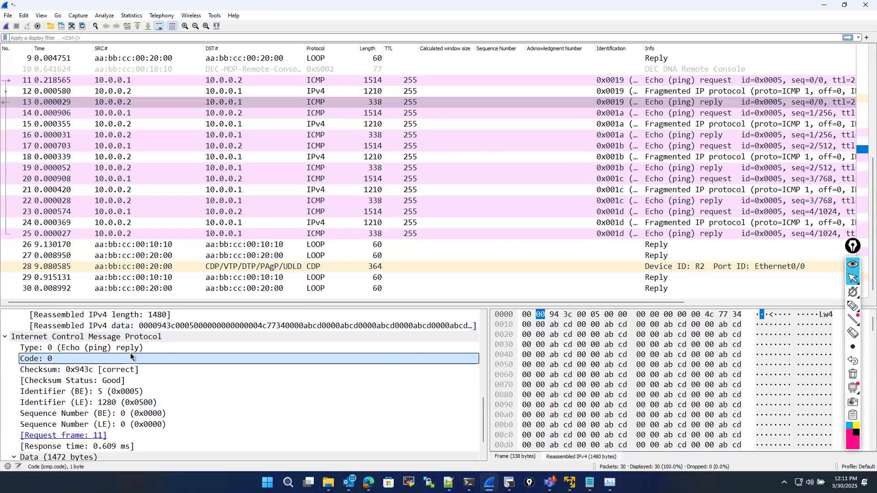
# Check packets 11 and 12, and filter the packet list with the display filter icmp
pyautogui.click(443, 82)
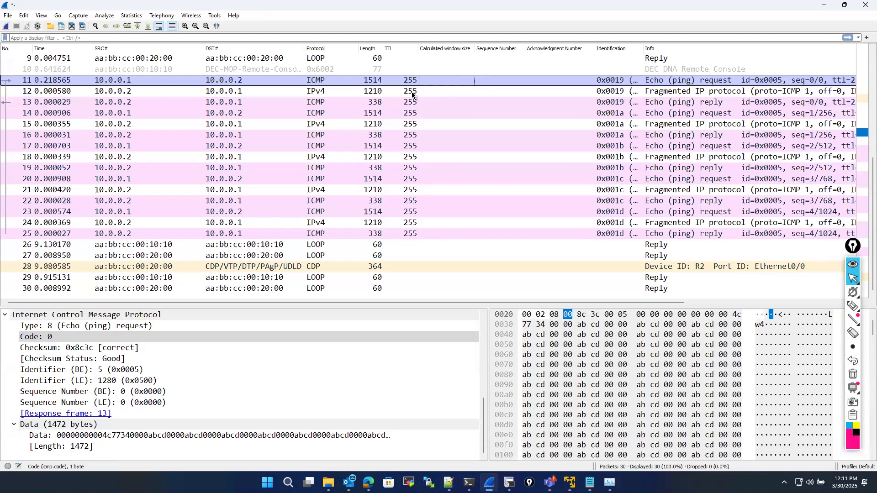
pyautogui.press('Down')
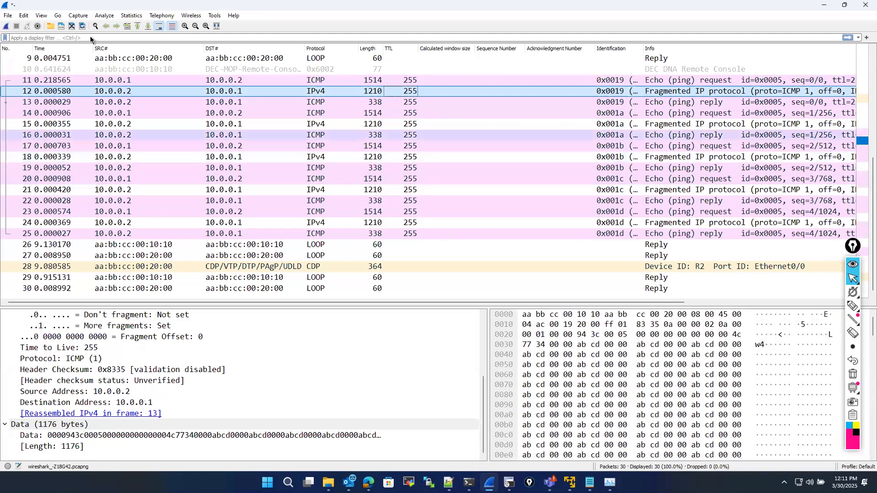
pyautogui.click(67, 38)
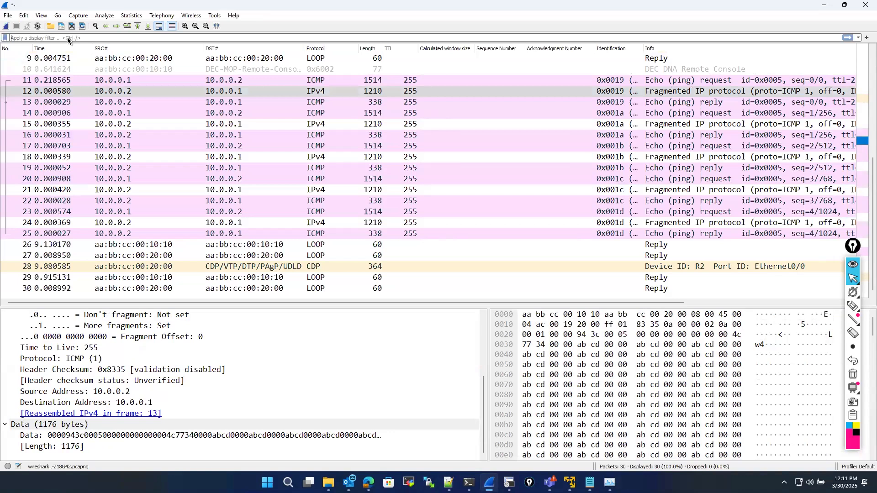
pyautogui.write('icmp')
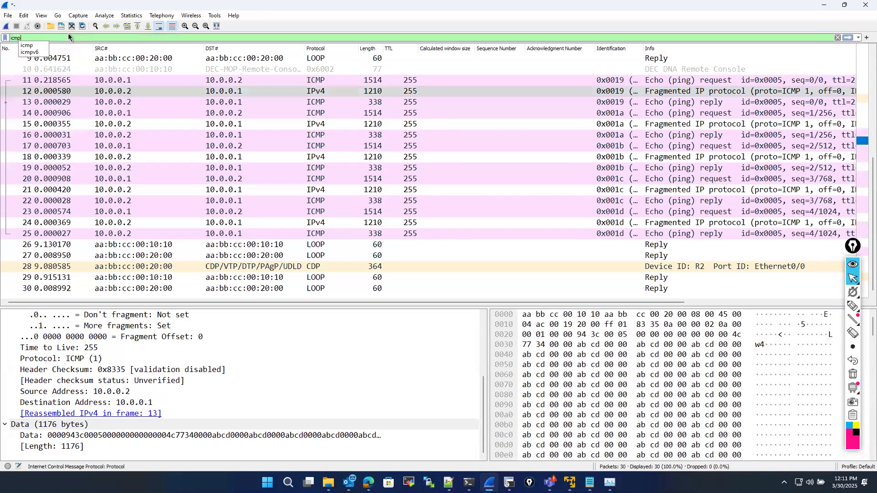
pyautogui.press('Return')
pyautogui.press('Return')
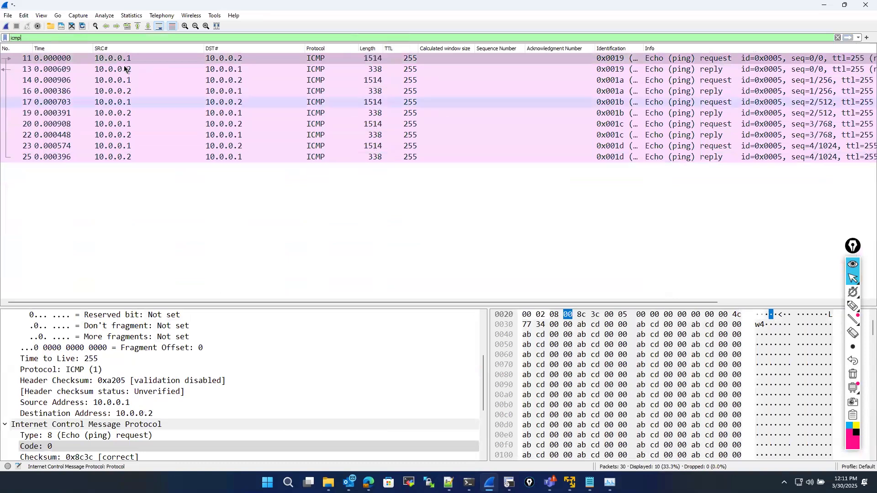
# Examine the IPv4 fragments and the ICMP Type, Code and Data fields of echo reply packet 13
pyautogui.press('Down')
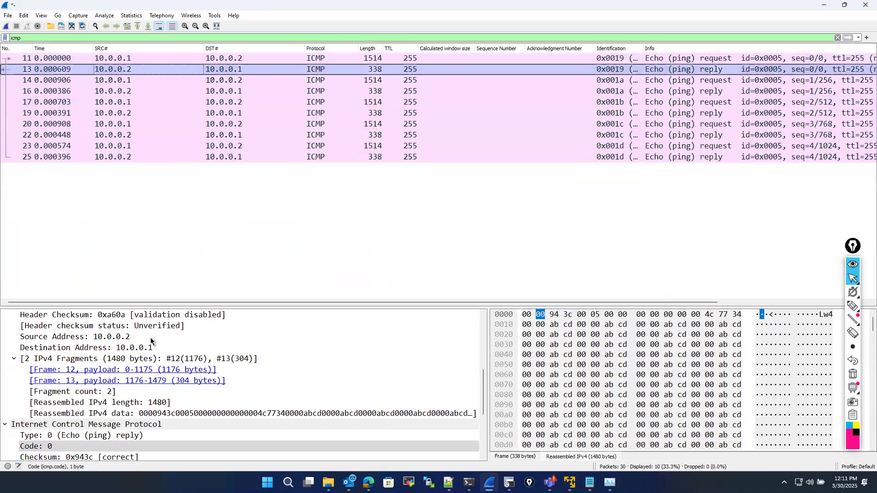
pyautogui.scroll(3, 146, 335)
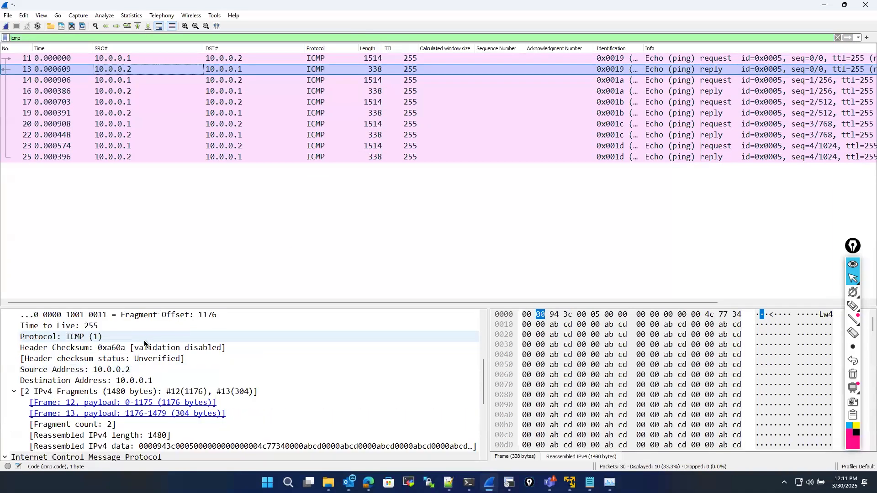
pyautogui.scroll(-4, 142, 341)
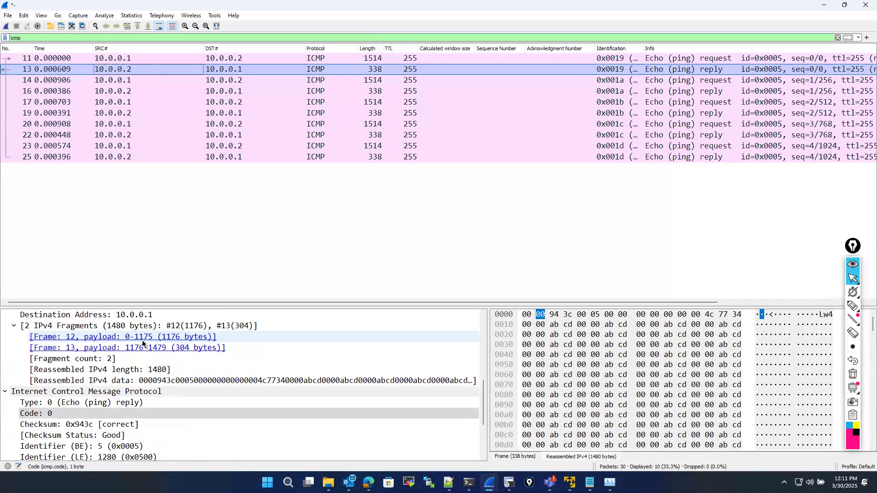
pyautogui.scroll(-3, 142, 341)
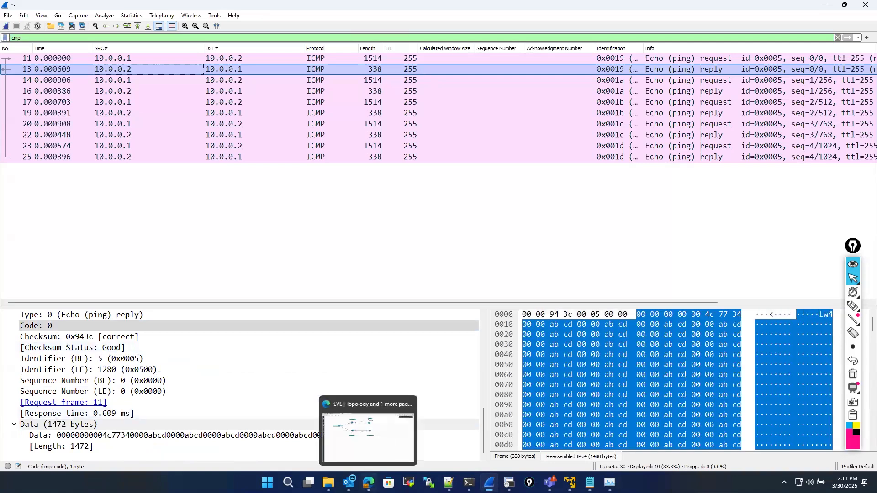
# Switch to the EVE topology, bring up the R1 console and enter privileged mode with en
pyautogui.click(369, 482)
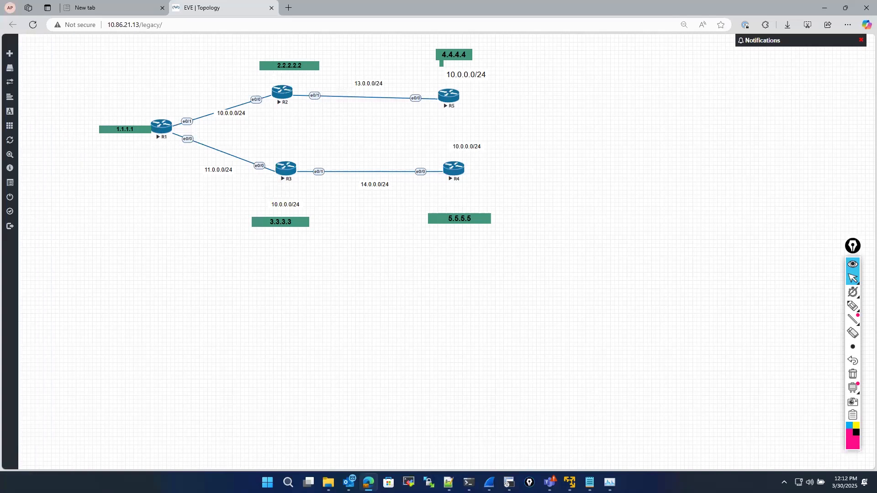
pyautogui.click(509, 482)
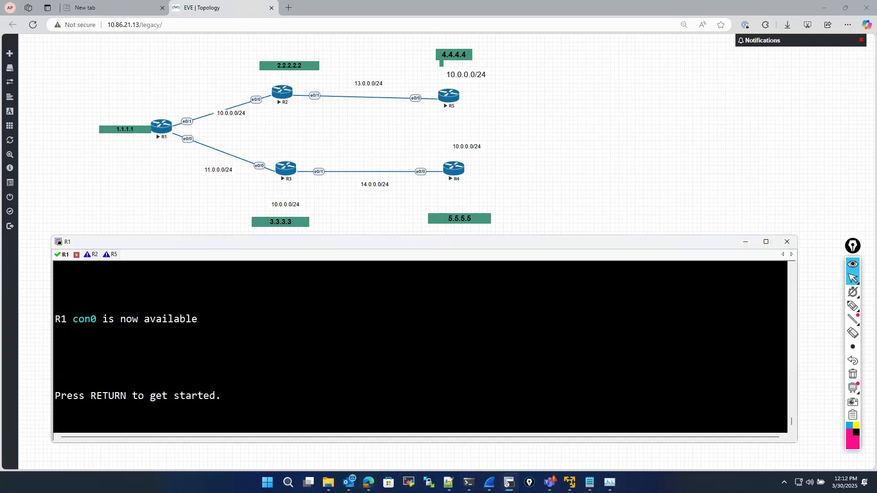
pyautogui.press('Return')
pyautogui.press('Return')
pyautogui.write('en')
pyautogui.press('Return')
pyautogui.press('Return')
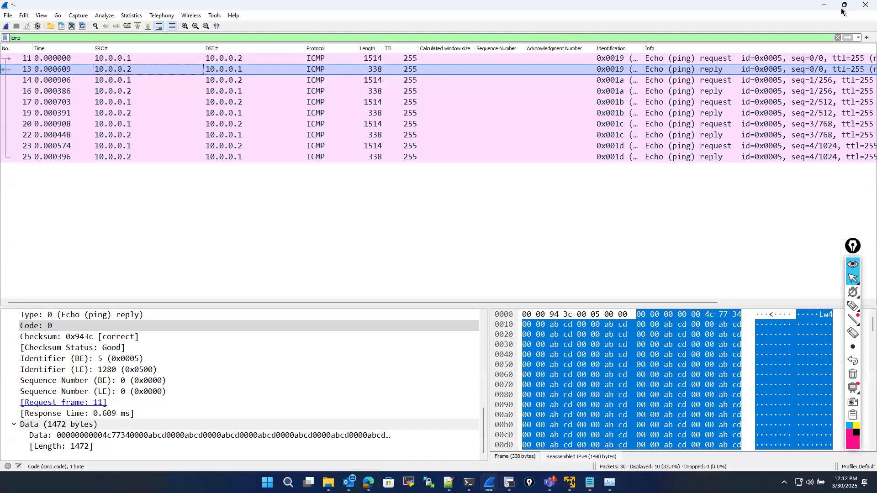
# Quit Wireshark without saving the captured packets, and display R1's routing table with sh ip route
pyautogui.click(866, 5)
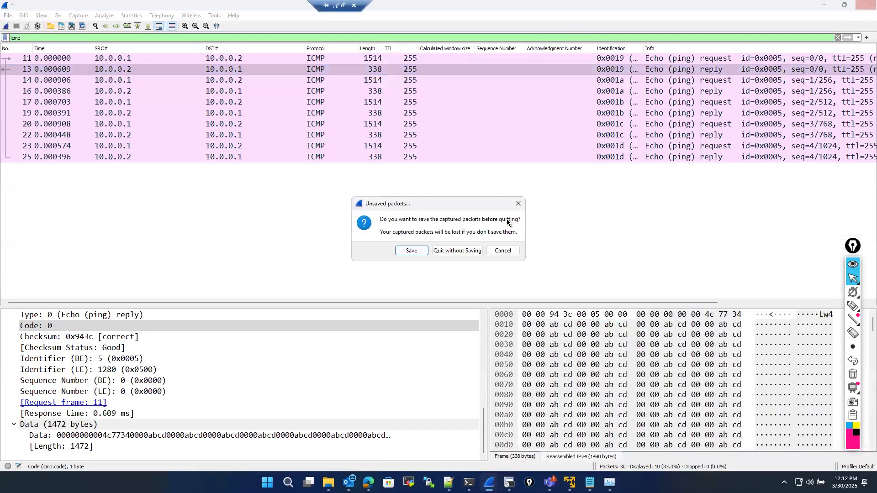
pyautogui.click(458, 251)
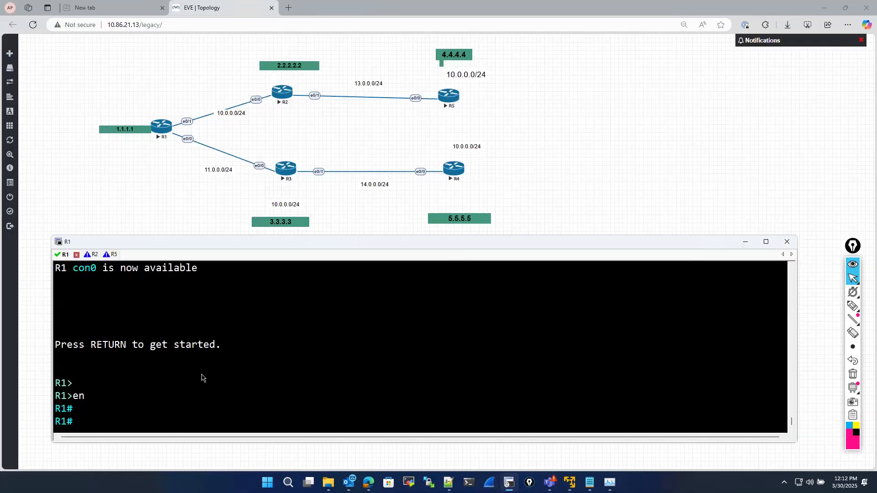
pyautogui.write('sh ip route')
pyautogui.press('Return')
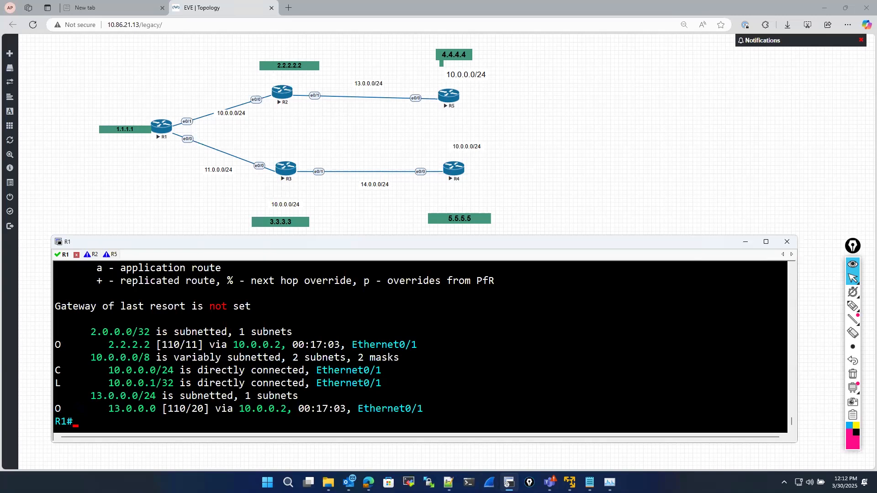
pyautogui.press('Return')
pyautogui.press('Return')
pyautogui.press('Return')
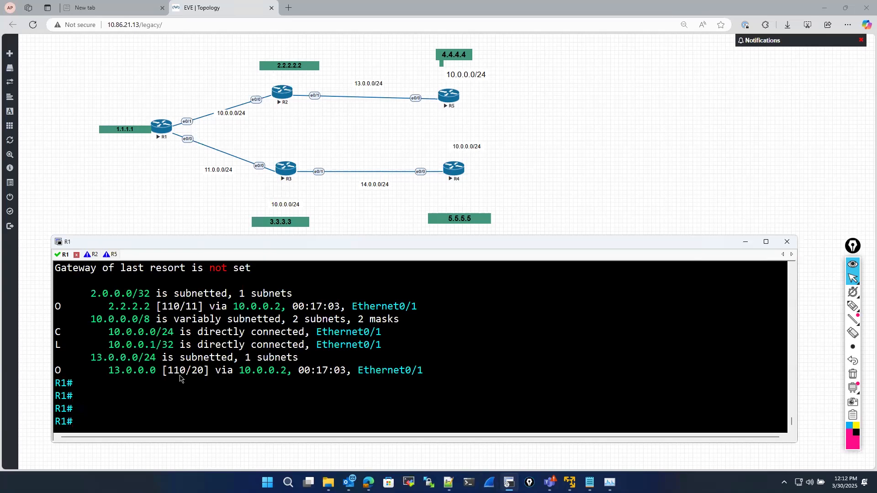
# Begin a ping command on R1's console, and start a Wireshark capture on R1's e0/1 interface from the topology
pyautogui.write('ping')
pyautogui.click(160, 131)
pyautogui.rightClick(160, 131)
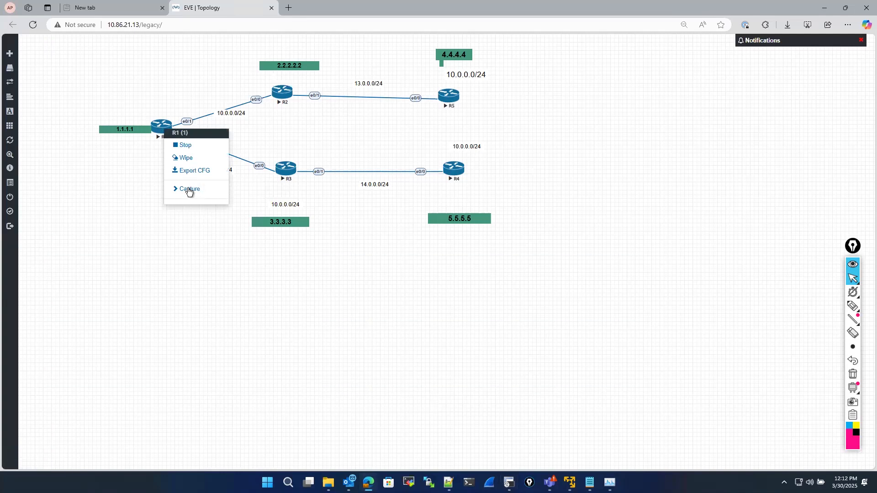
pyautogui.click(189, 190)
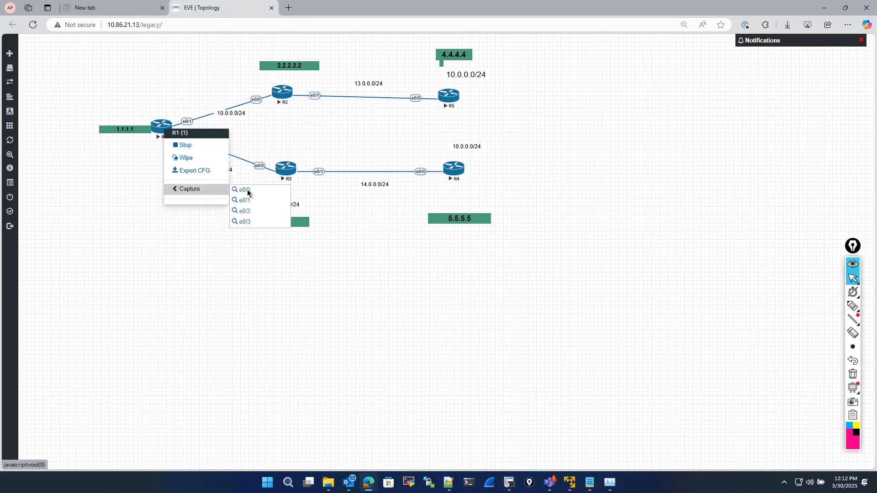
pyautogui.click(243, 202)
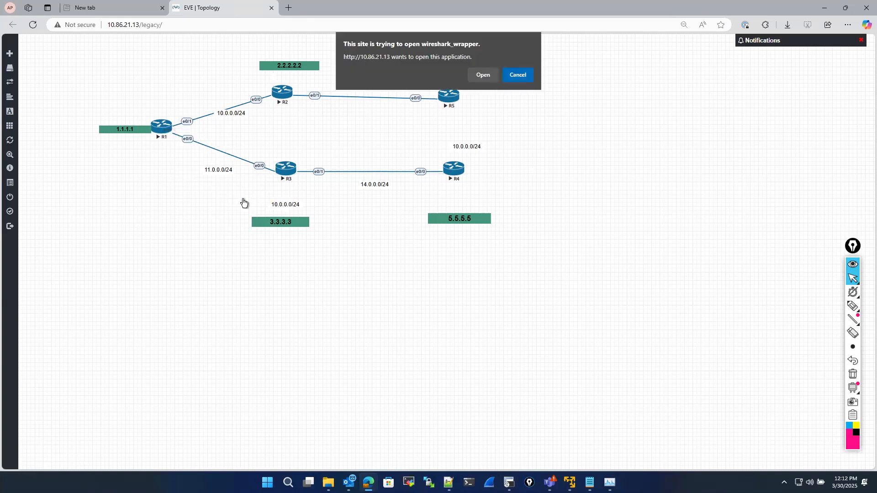
pyautogui.click(484, 75)
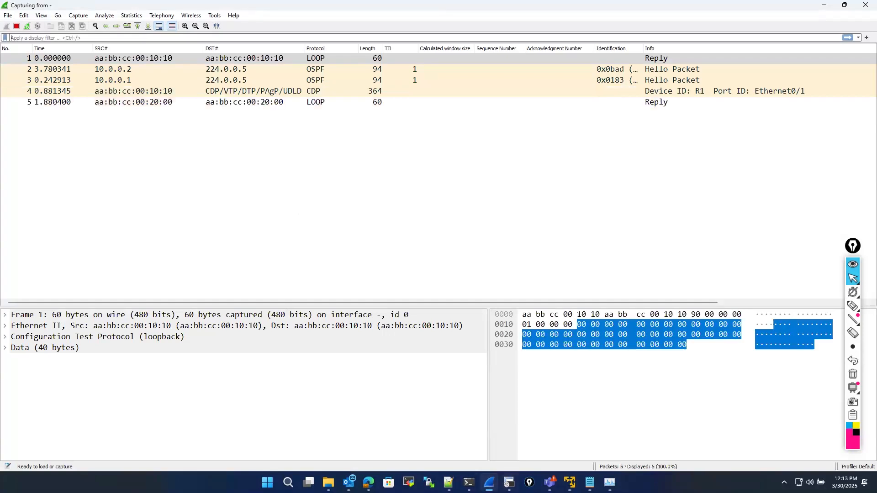
# Complete the command on R1 to ping 3.3.3.3, and check the live capture for its packets
pyautogui.click(509, 482)
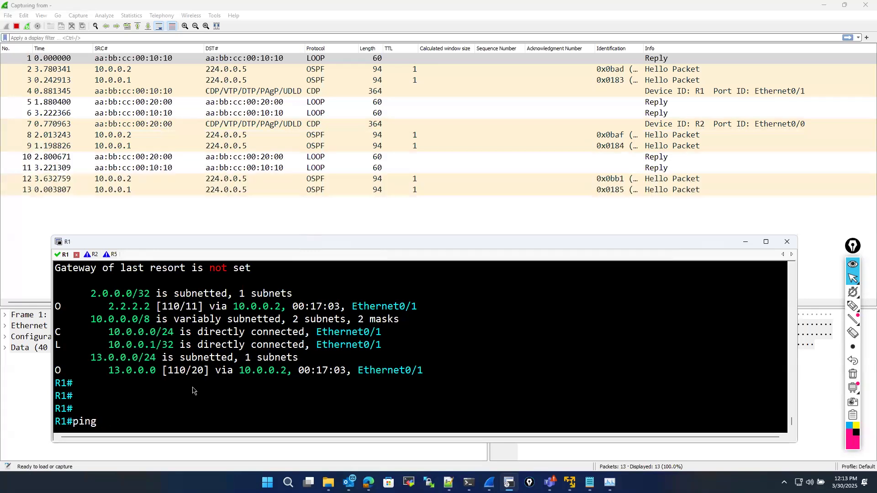
pyautogui.write('3.3.3.3')
pyautogui.press('Return')
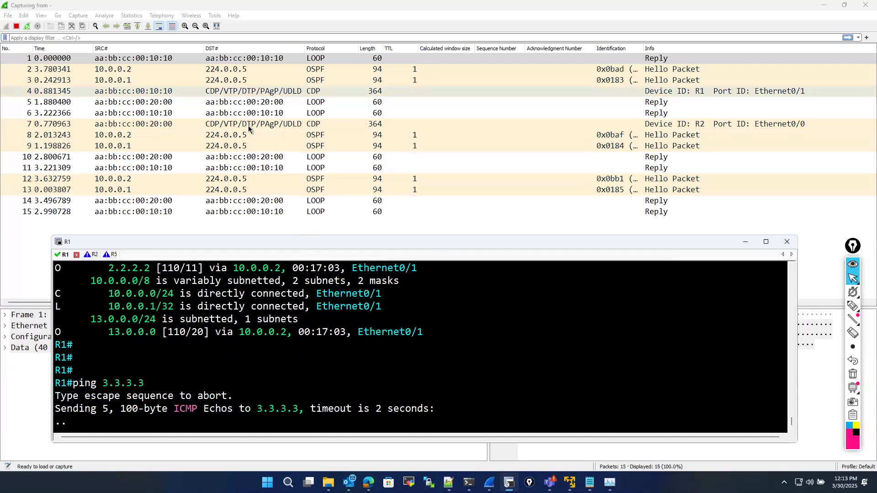
pyautogui.click(226, 145)
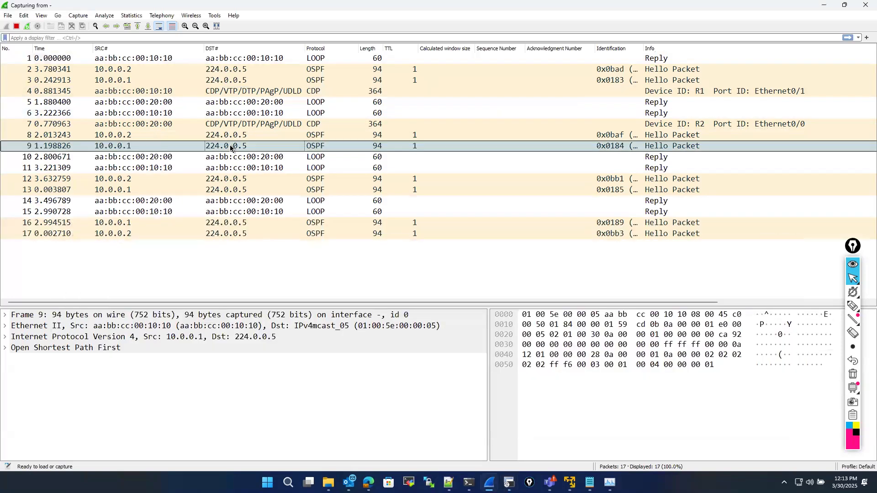
pyautogui.click(508, 482)
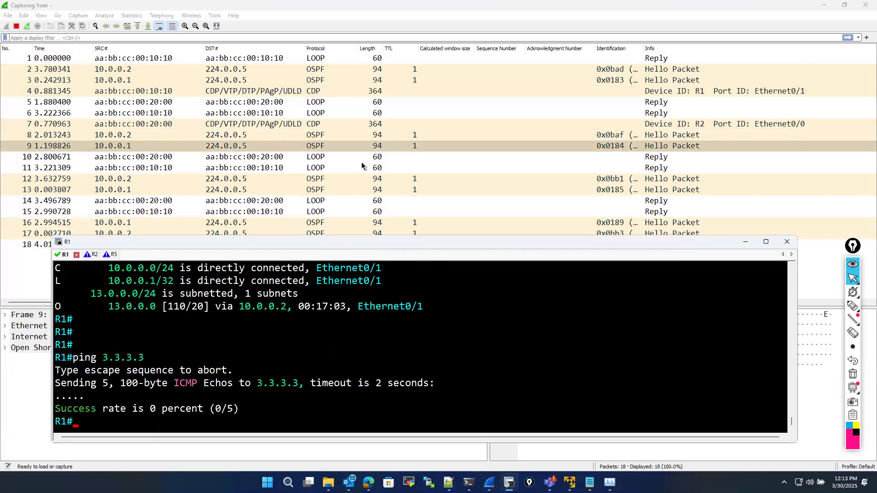
# Reposition the R1 console over the capture and run traceroute 3.3.3.3
pyautogui.moveTo(346, 240); pyautogui.dragTo(360, 276)
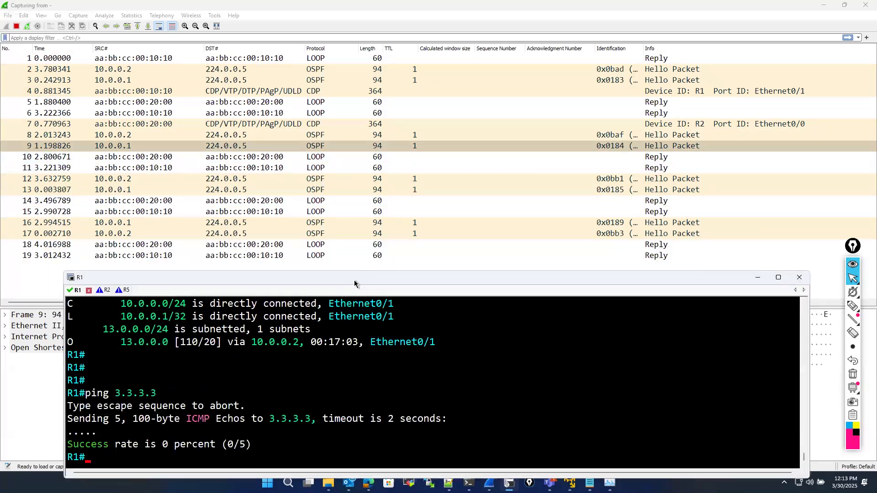
pyautogui.moveTo(351, 283); pyautogui.dragTo(363, 198)
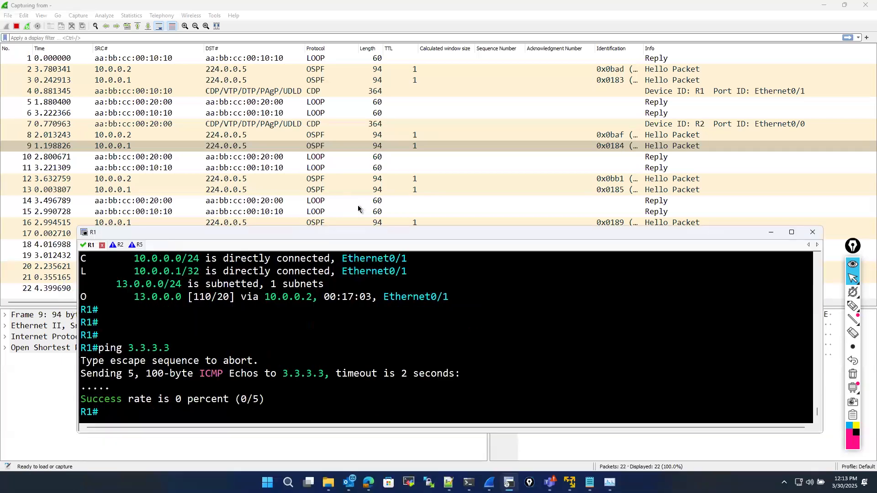
pyautogui.write('t')
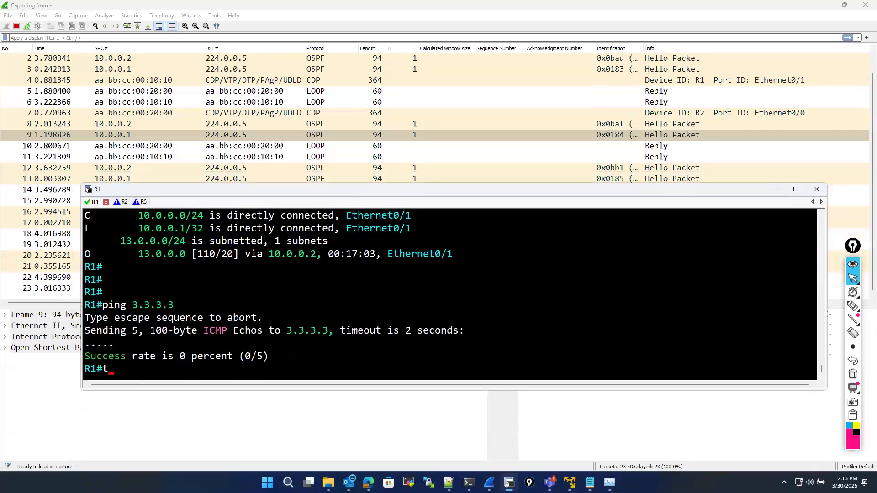
pyautogui.write('racer')
pyautogui.press('Tab')
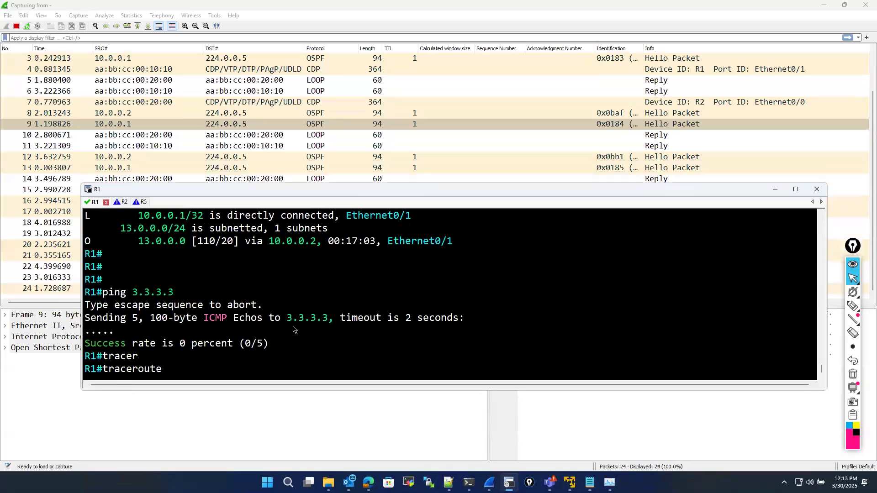
pyautogui.write('3.3.33.')
pyautogui.press('BackSpace')
pyautogui.press('BackSpace')
pyautogui.write('.3')
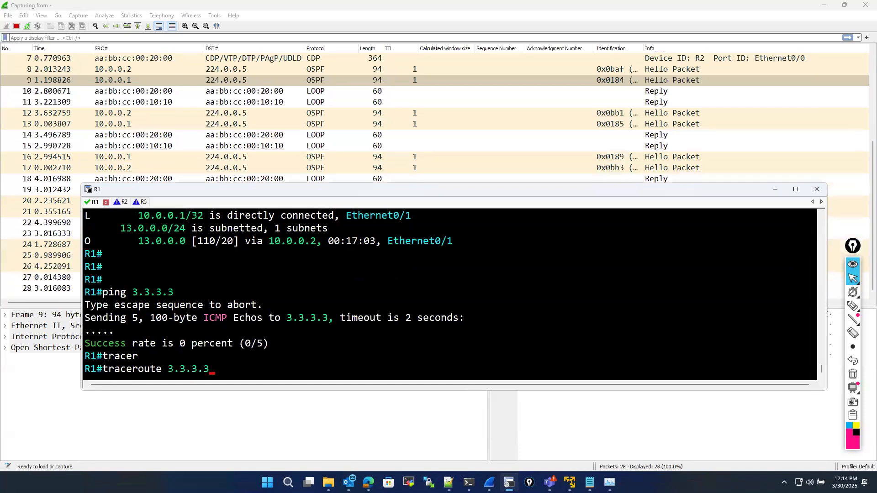
pyautogui.press('Return')
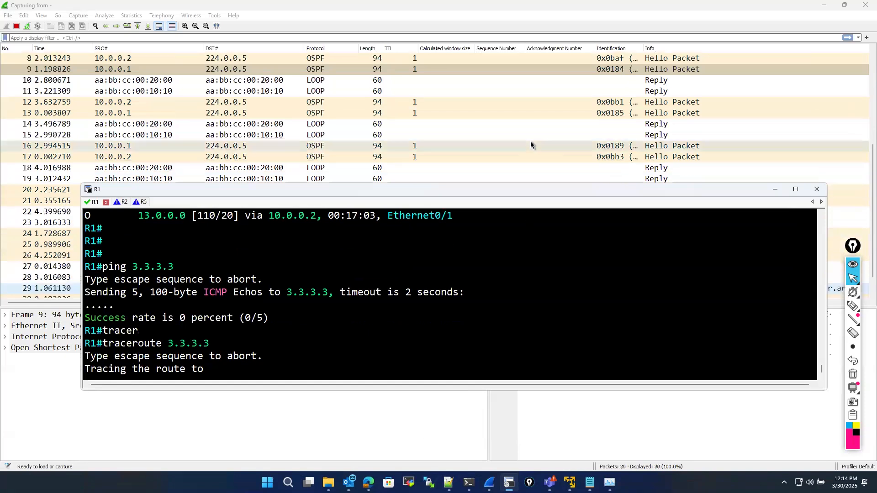
# Move the R1 console aside to watch the capture during the traceroute, and close the Wireshark window
pyautogui.moveTo(372, 189); pyautogui.dragTo(360, 312)
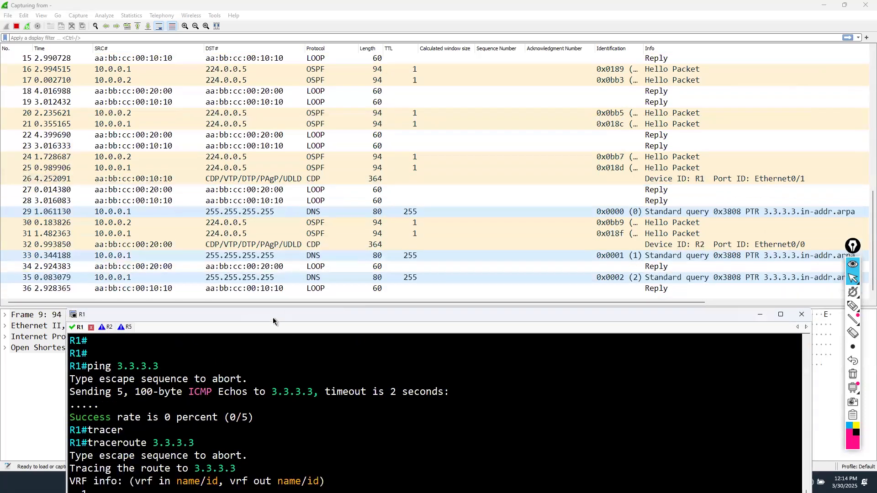
pyautogui.moveTo(278, 310); pyautogui.dragTo(297, 229)
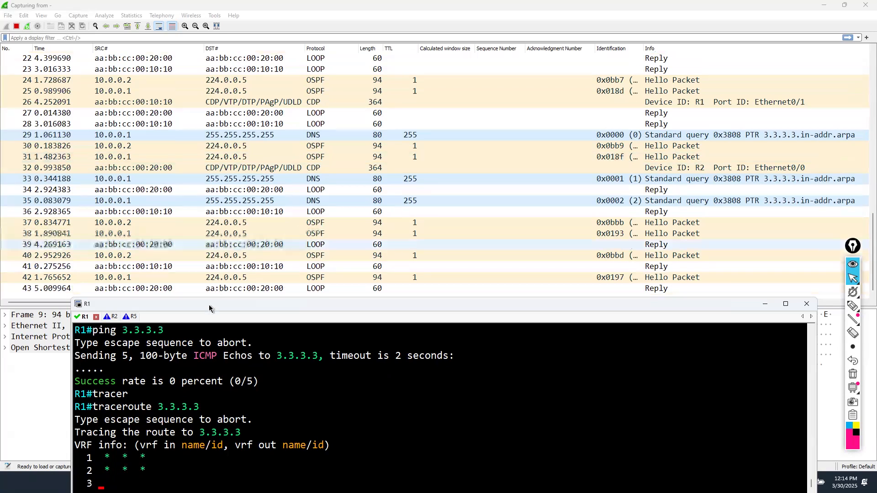
pyautogui.moveTo(209, 308); pyautogui.dragTo(436, 281)
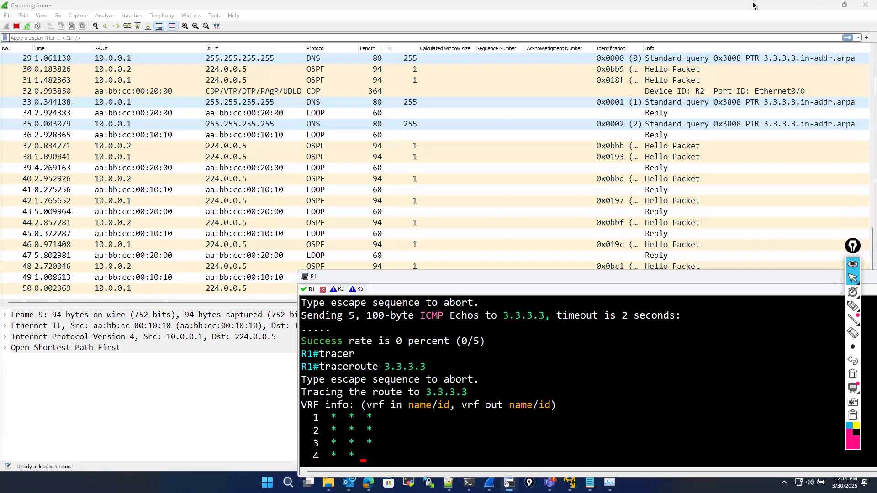
pyautogui.click(298, 9)
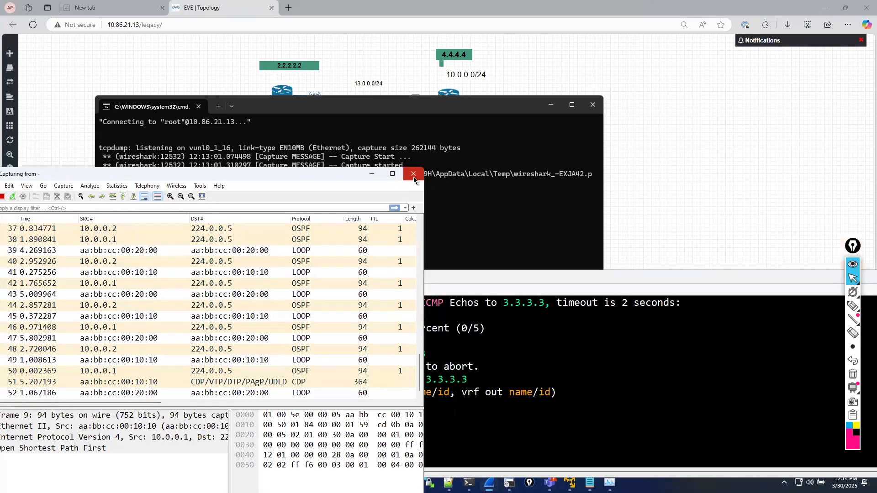
pyautogui.click(413, 177)
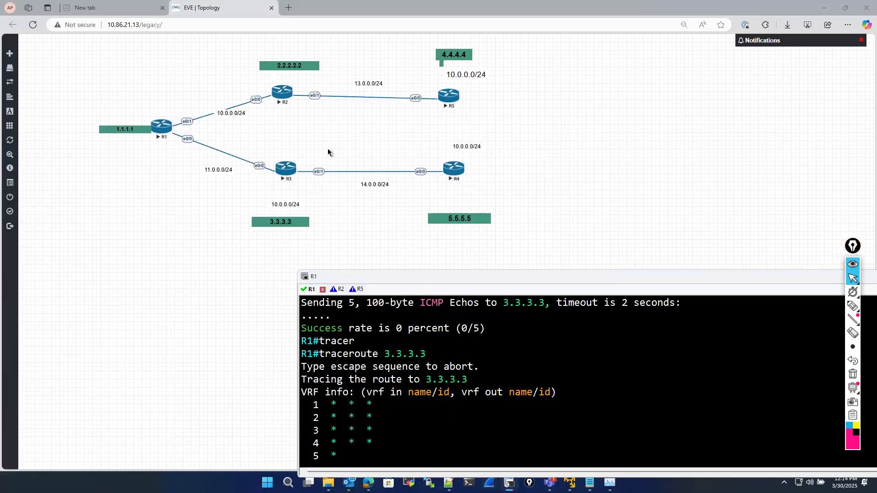
# Switch to R5's console, wake it, reposition its window, and enter privileged mode with en
pyautogui.click(356, 290)
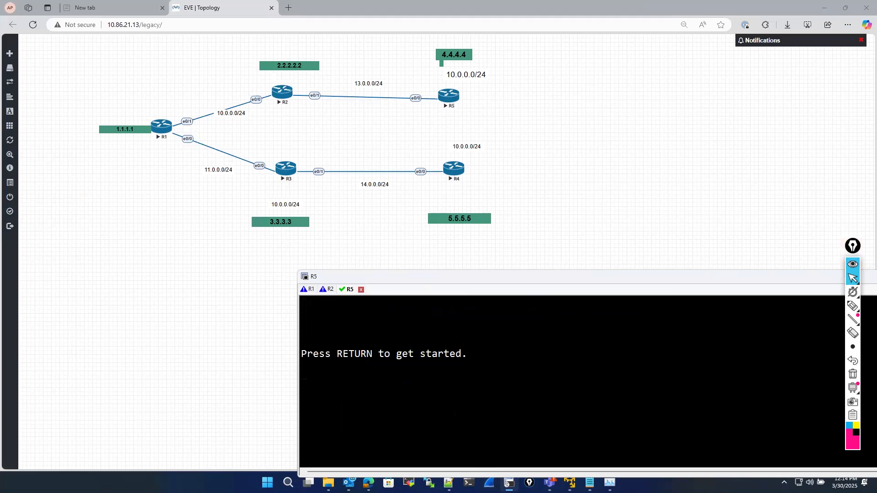
pyautogui.press('Return')
pyautogui.press('Return')
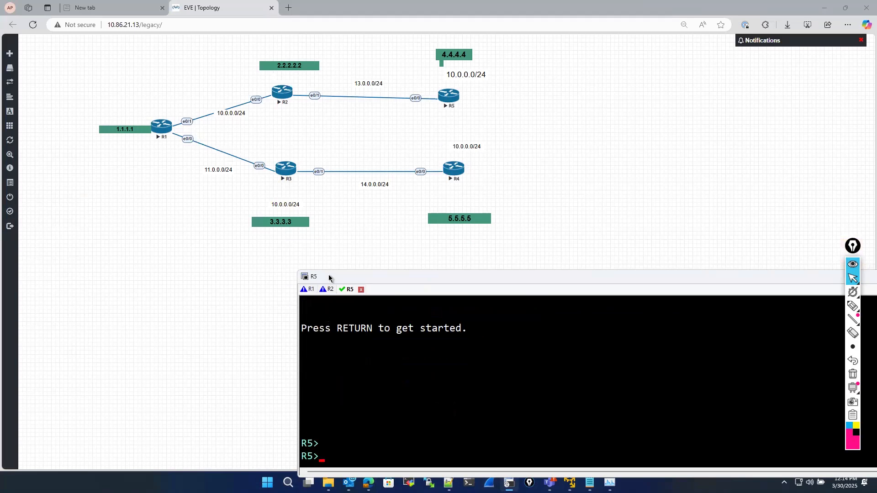
pyautogui.moveTo(329, 275); pyautogui.dragTo(284, 248)
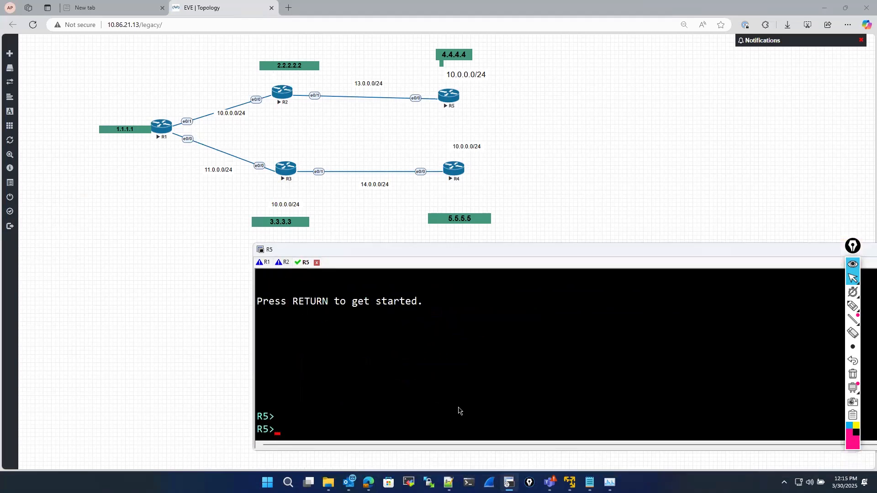
pyautogui.write('en')
pyautogui.press('Return')
pyautogui.press('Return')
# Display R5's ARP table with sh ip arp
pyautogui.write('sj')
pyautogui.press('BackSpace')
pyautogui.press('BackSpace')
pyautogui.write('sh ip ar')
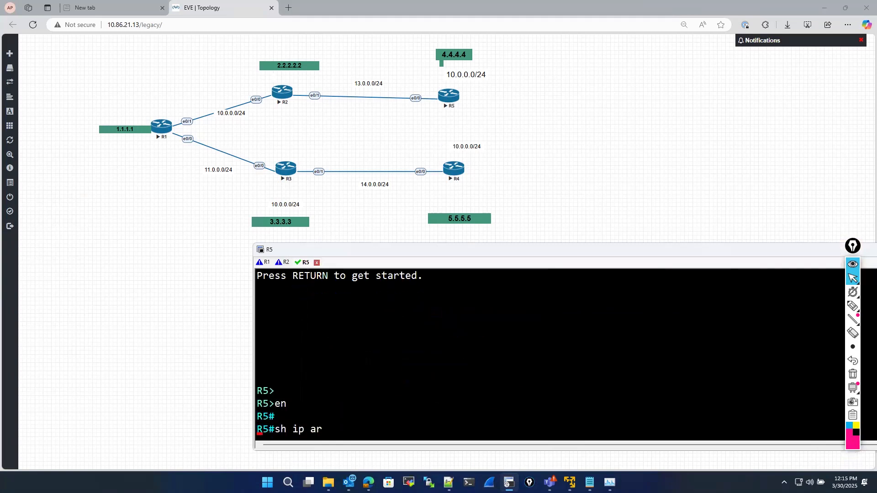
pyautogui.press('Tab')
pyautogui.press('Return')
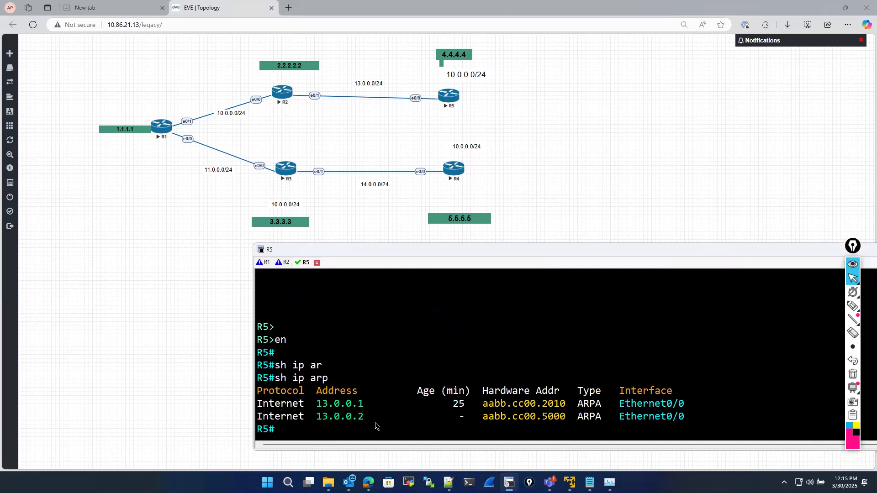
# Prepare ping 13.0.0.5 on R5, start a Wireshark capture on R5's e0/0 interface, and run the ping
pyautogui.write('ping 13.0.0.5')
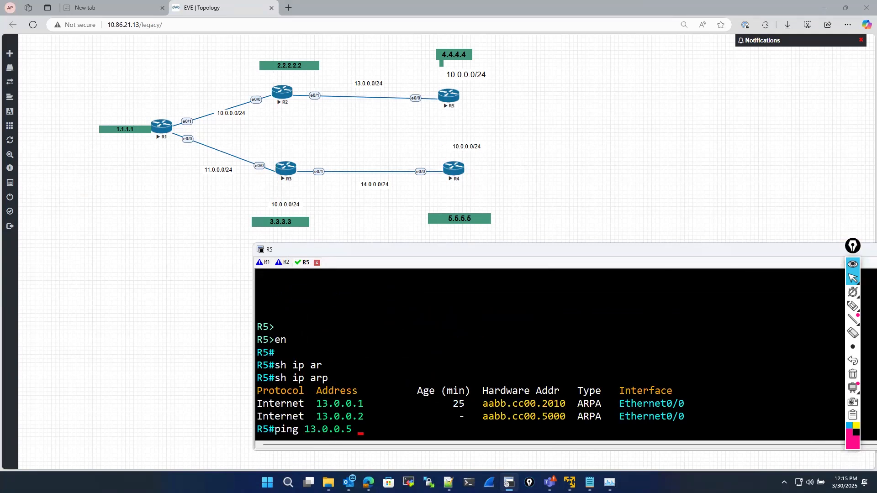
pyautogui.rightClick(440, 97)
pyautogui.moveTo(466, 160)
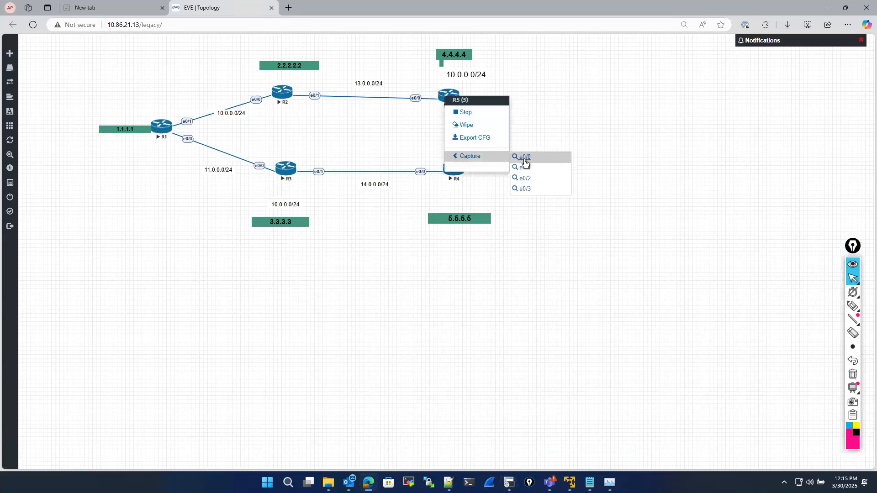
pyautogui.click(525, 161)
pyautogui.click(481, 77)
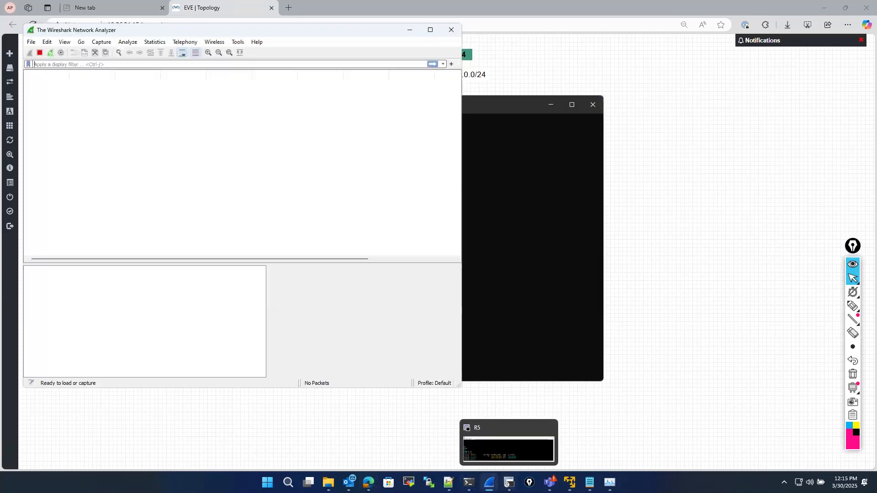
pyautogui.click(508, 449)
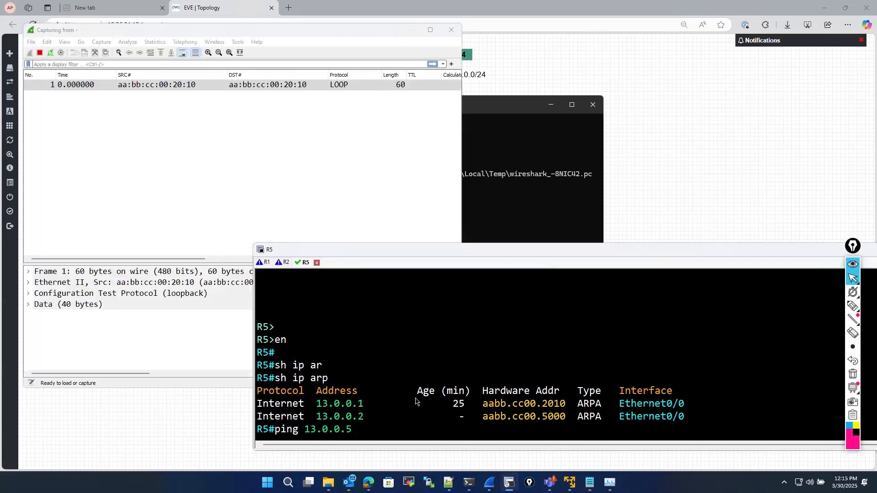
pyautogui.press('Return')
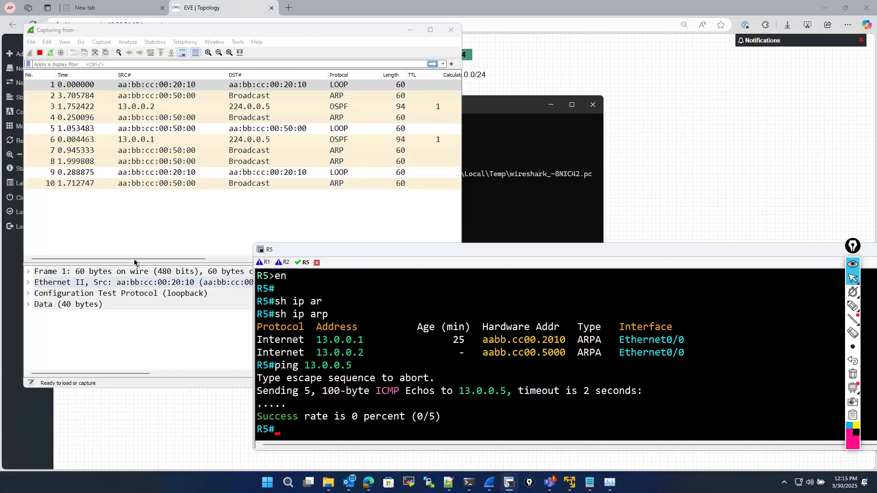
# Examine the Info column of the packets captured during R5's ping
pyautogui.moveTo(176, 260); pyautogui.dragTo(331, 256)
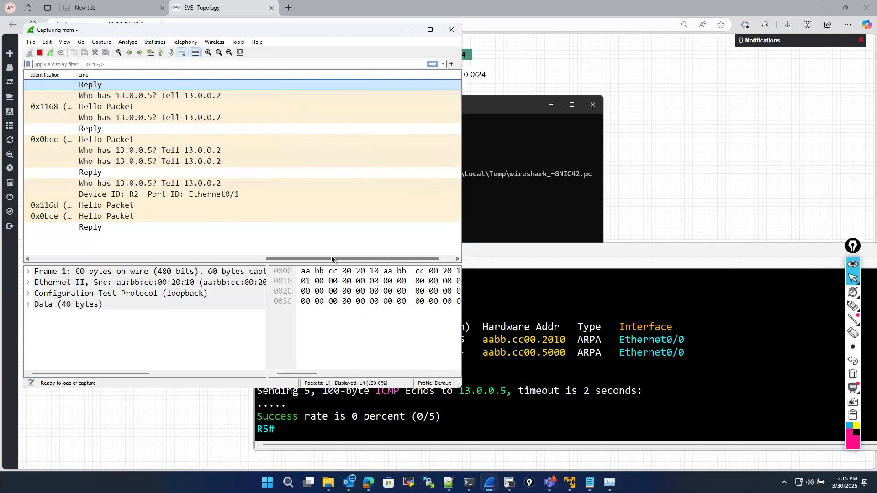
pyautogui.hscroll(-5, 268, 249)
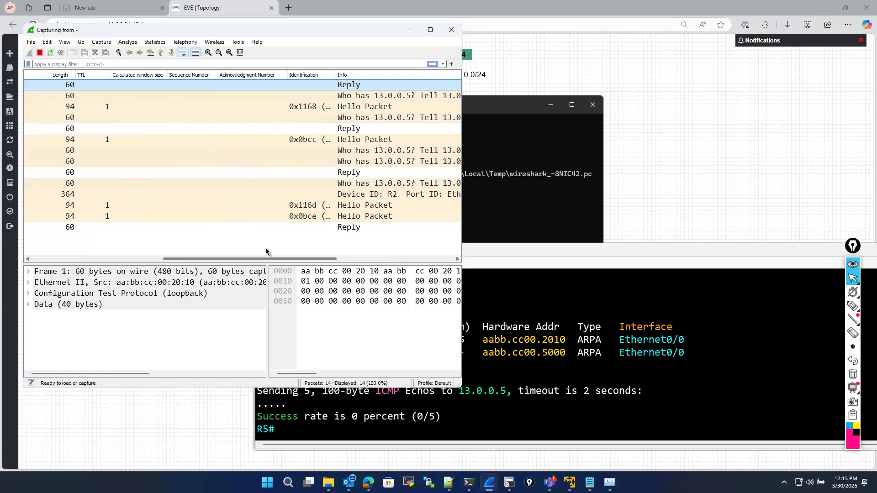
pyautogui.click(403, 364)
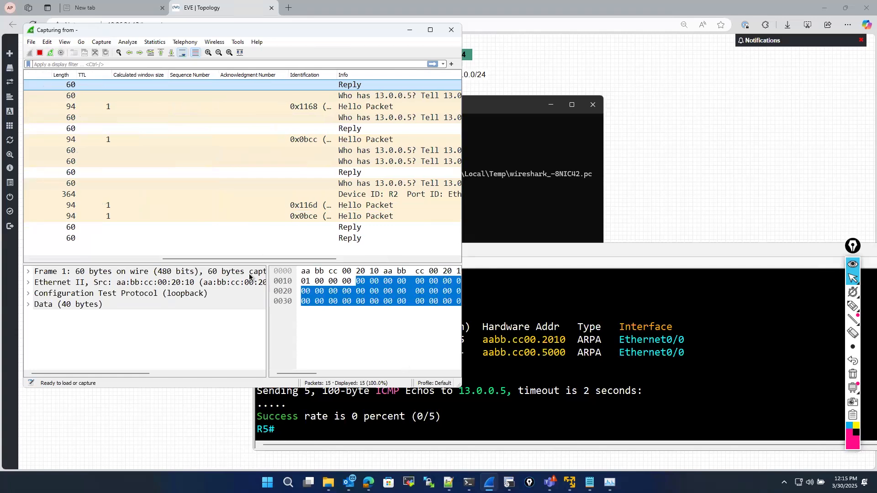
pyautogui.click(29, 258)
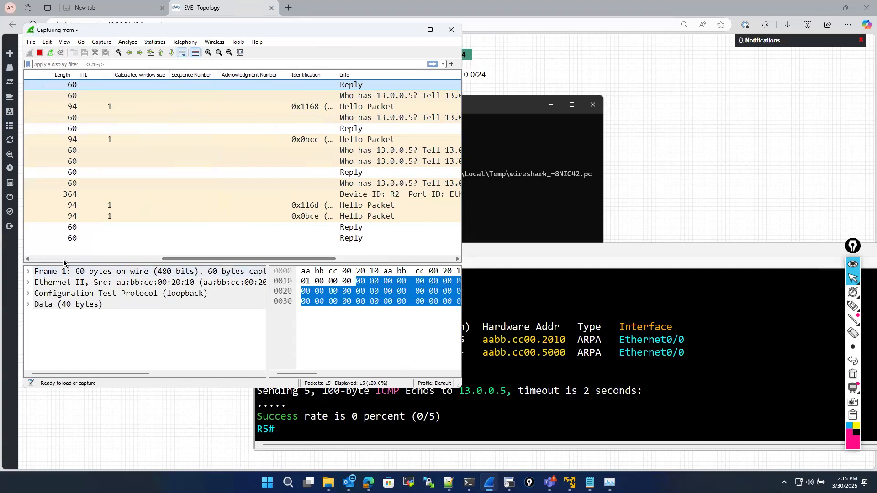
# Stop the capture, maximize the Wireshark window, and filter the packets by arp
pyautogui.click(40, 53)
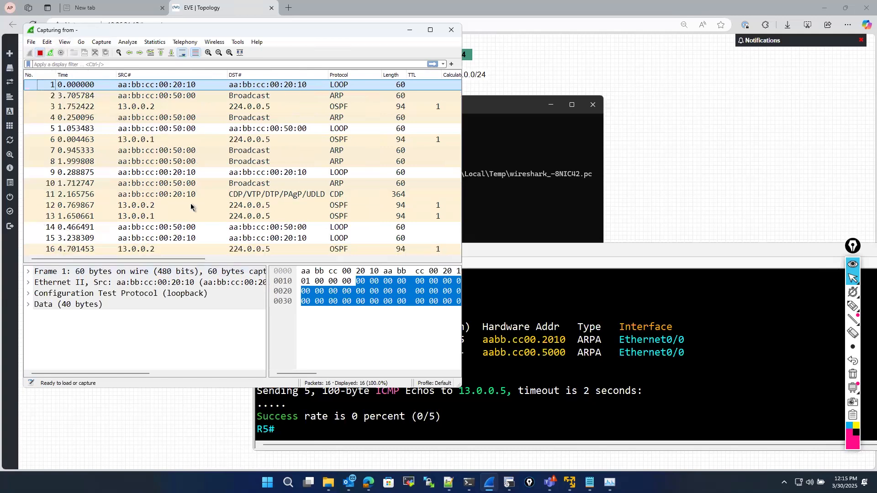
pyautogui.click(430, 30)
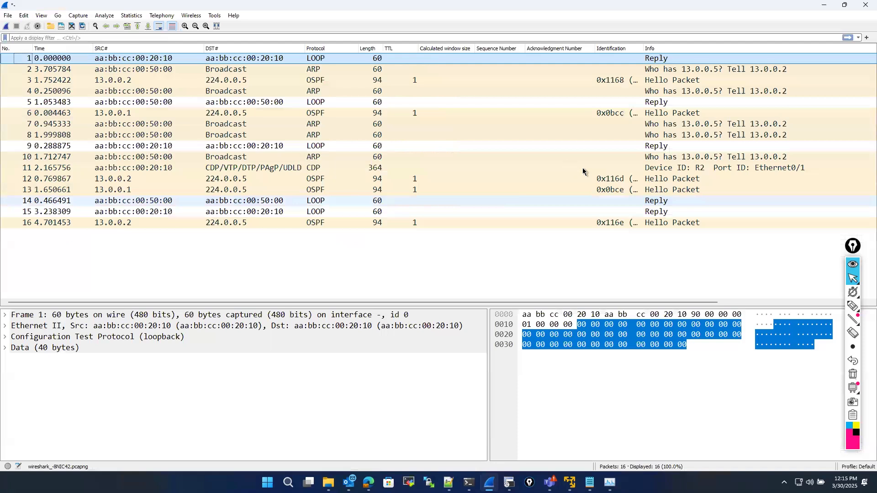
pyautogui.click(153, 37)
pyautogui.write('arp')
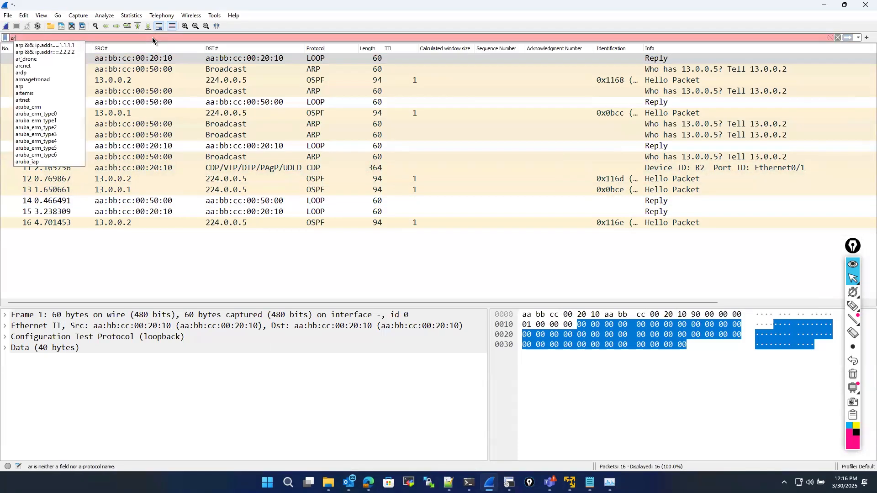
pyautogui.press('Return')
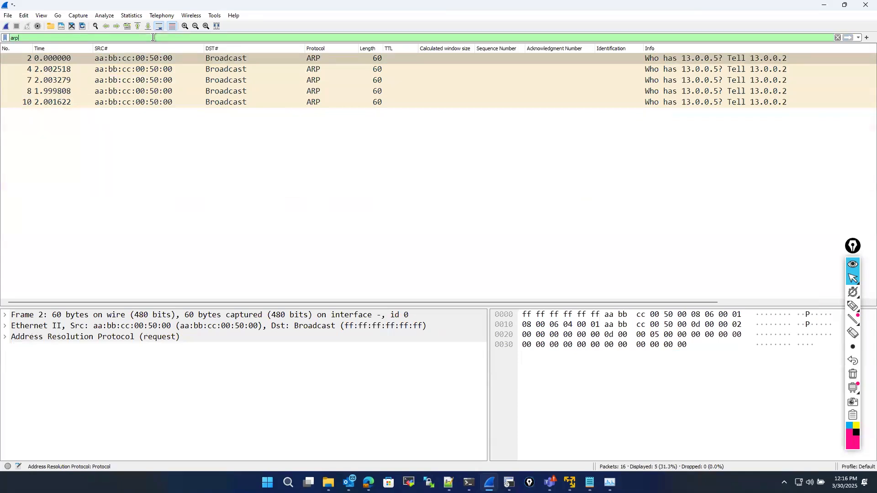
# Display R5's routing table with sh ip route and highlight the 13.0.0.0/8 entries
pyautogui.click(509, 483)
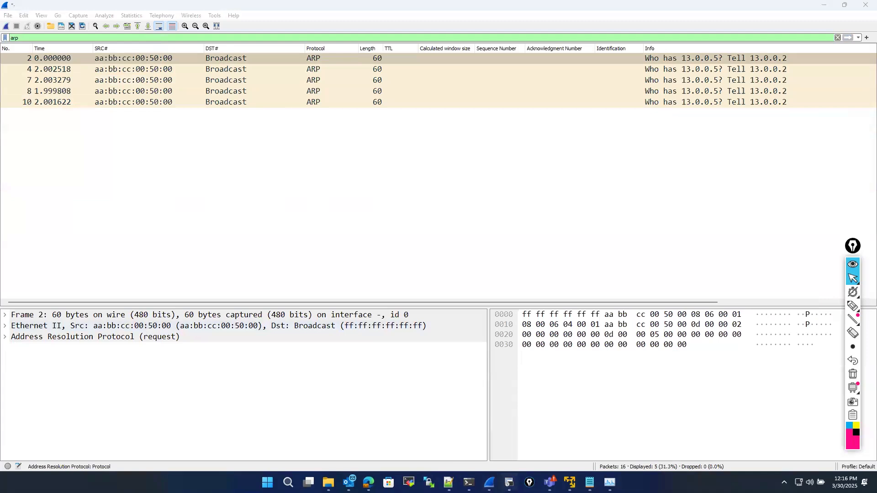
pyautogui.write('sh ip route')
pyautogui.press('Return')
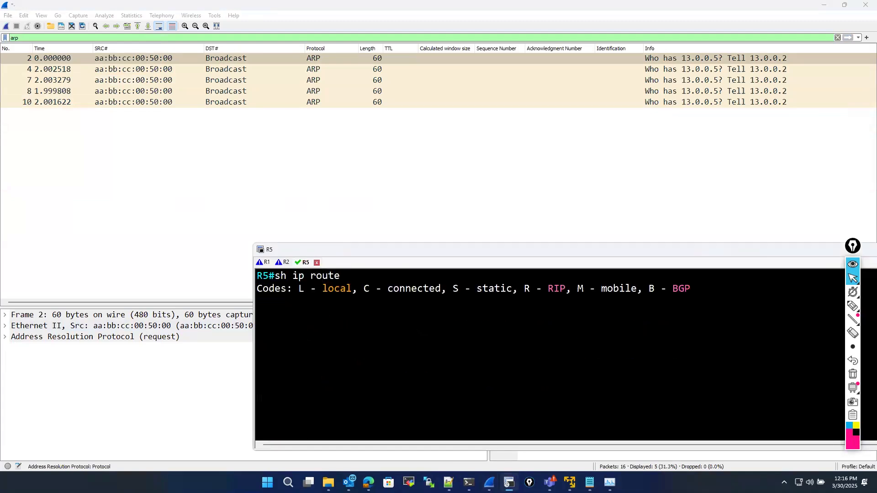
pyautogui.moveTo(289, 393); pyautogui.dragTo(595, 393)
pyautogui.click(288, 395)
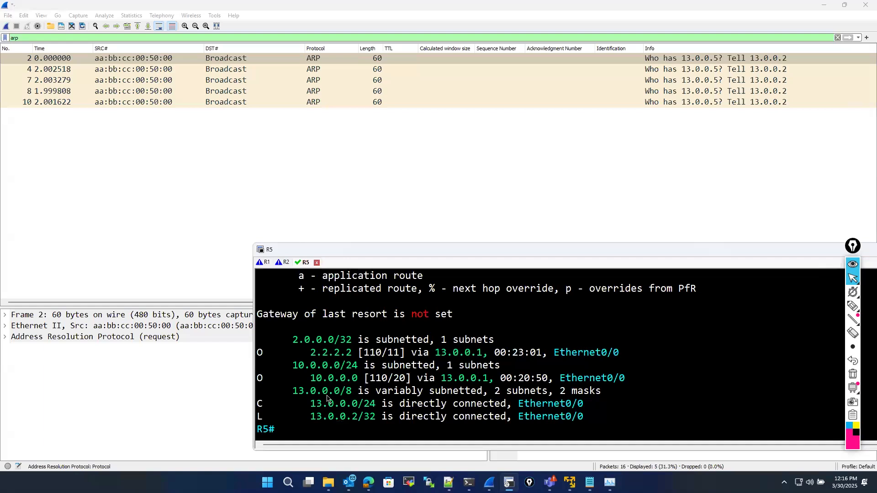
pyautogui.moveTo(288, 395); pyautogui.dragTo(356, 396)
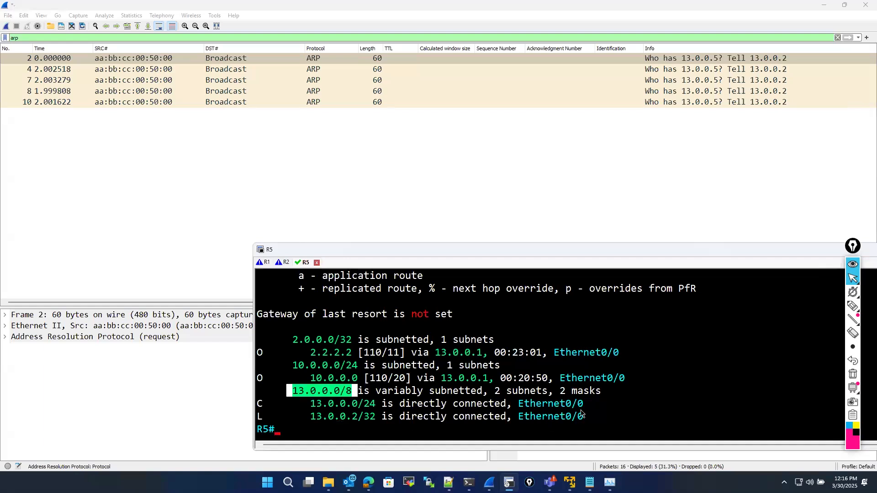
pyautogui.moveTo(581, 414); pyautogui.dragTo(583, 416)
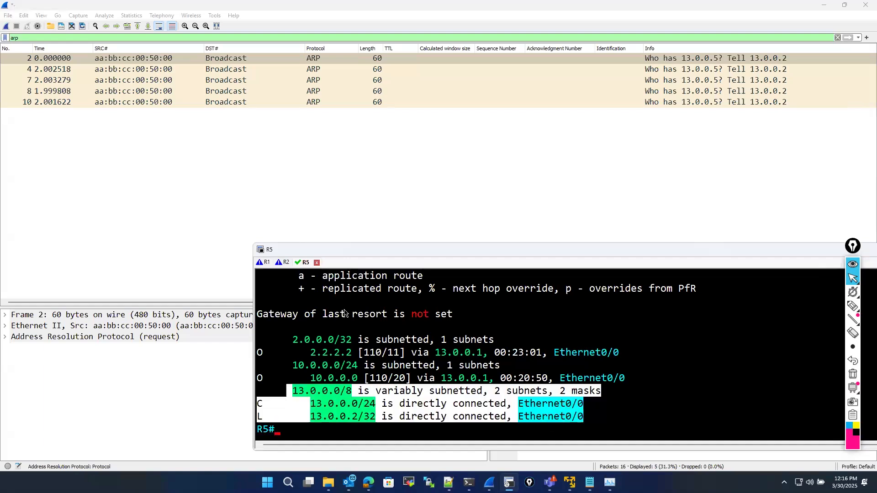
pyautogui.click(333, 387)
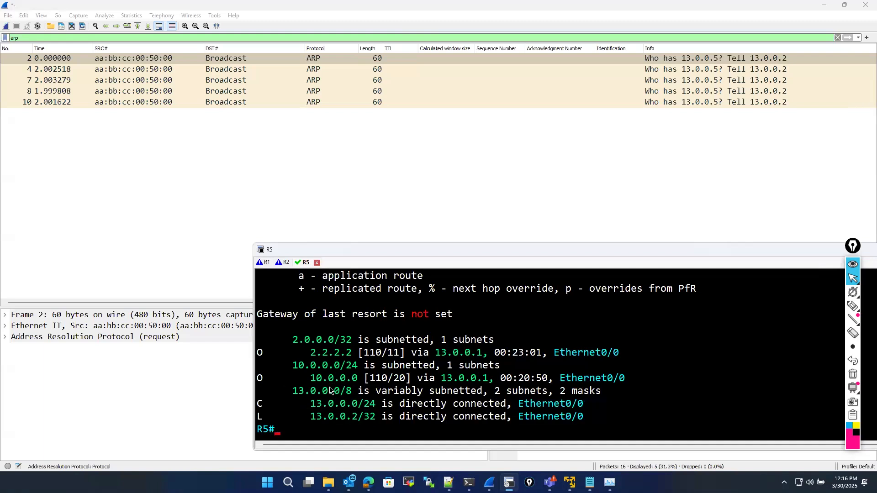
# Display R5's ARP table again and highlight the 13.0.0.5 entry and its hardware address field
pyautogui.write('sh ip ar')
pyautogui.press('Tab')
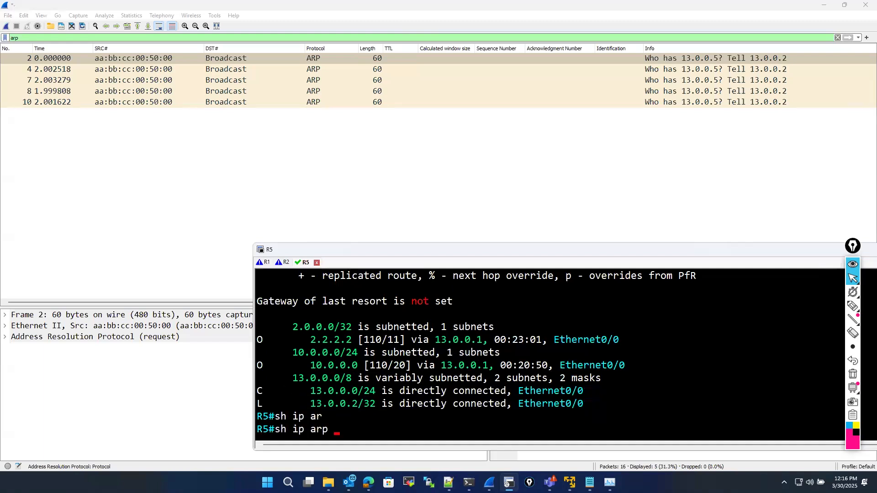
pyautogui.press('Return')
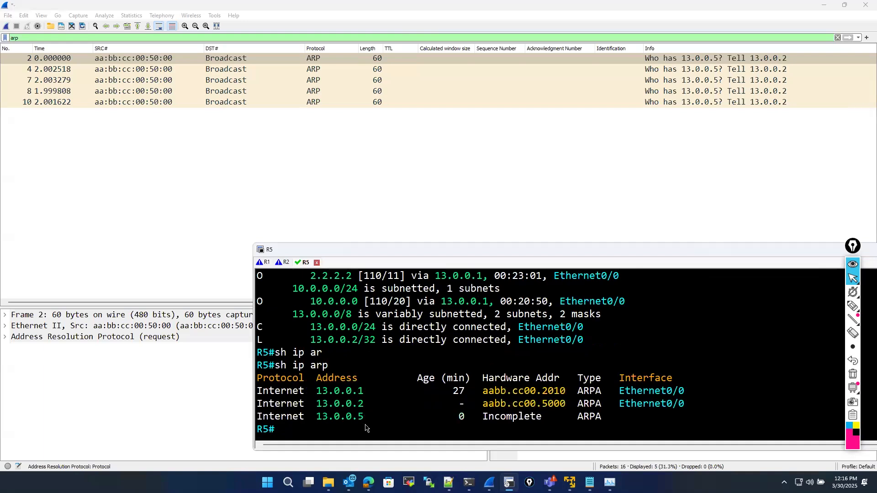
pyautogui.moveTo(257, 417); pyautogui.dragTo(694, 420)
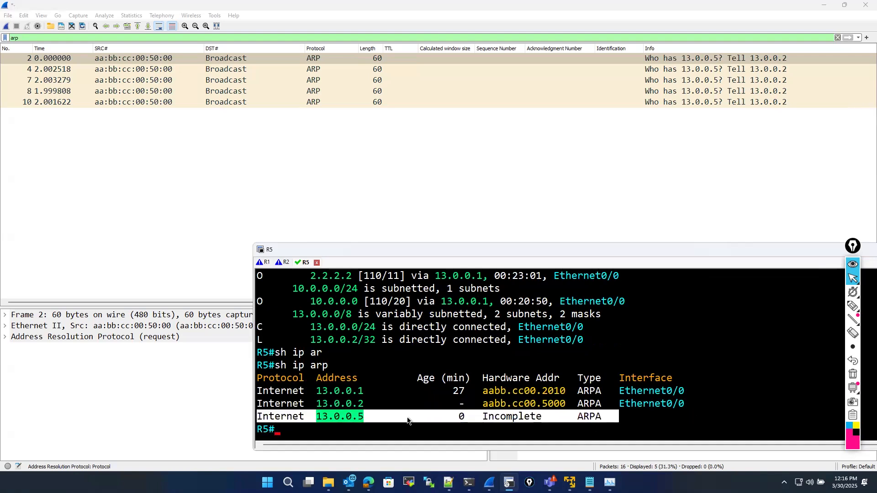
pyautogui.click(485, 419)
pyautogui.moveTo(483, 419); pyautogui.dragTo(537, 421)
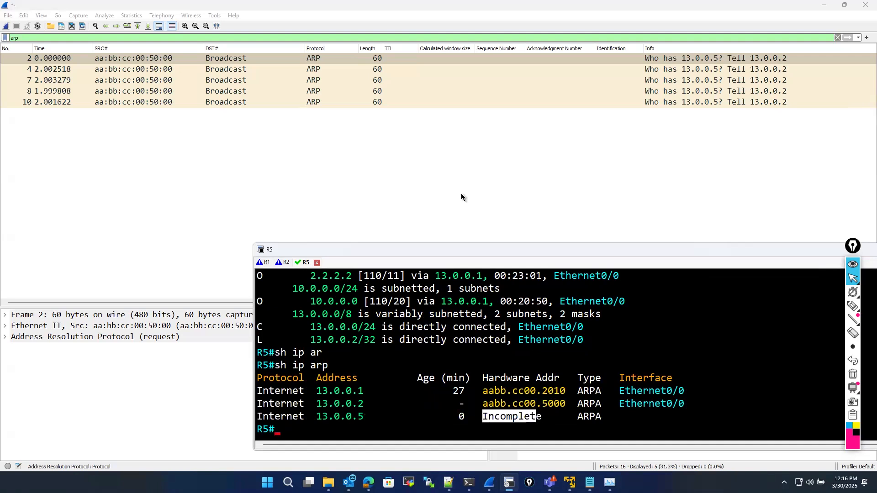
# Expand the Address Resolution Protocol details of the first captured ARP request and compare them with the other requests
pyautogui.click(211, 59)
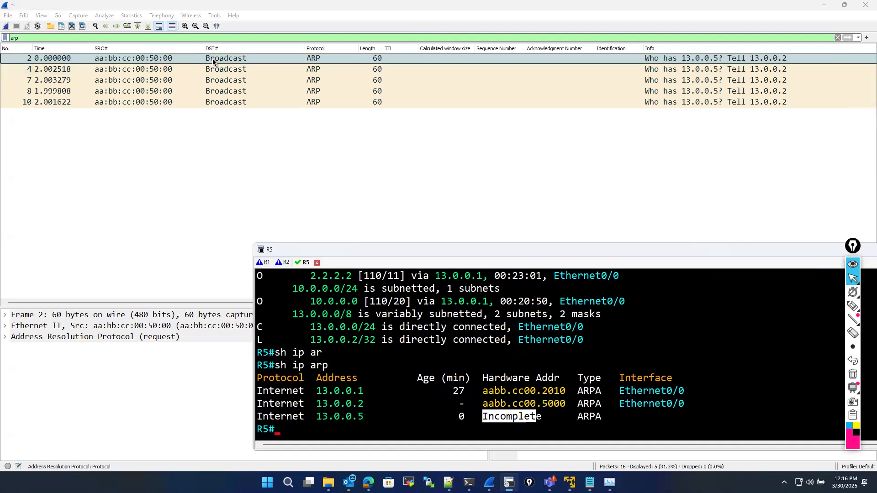
pyautogui.click(6, 338)
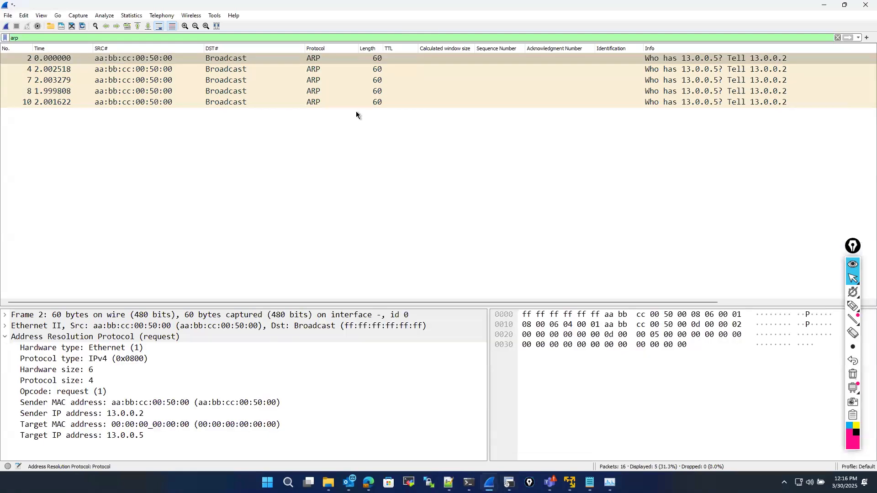
pyautogui.click(184, 73)
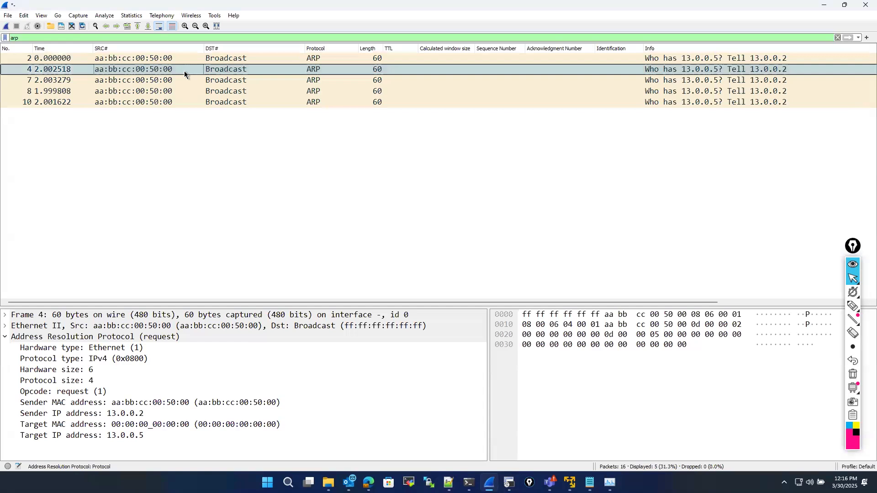
pyautogui.click(178, 91)
pyautogui.click(171, 102)
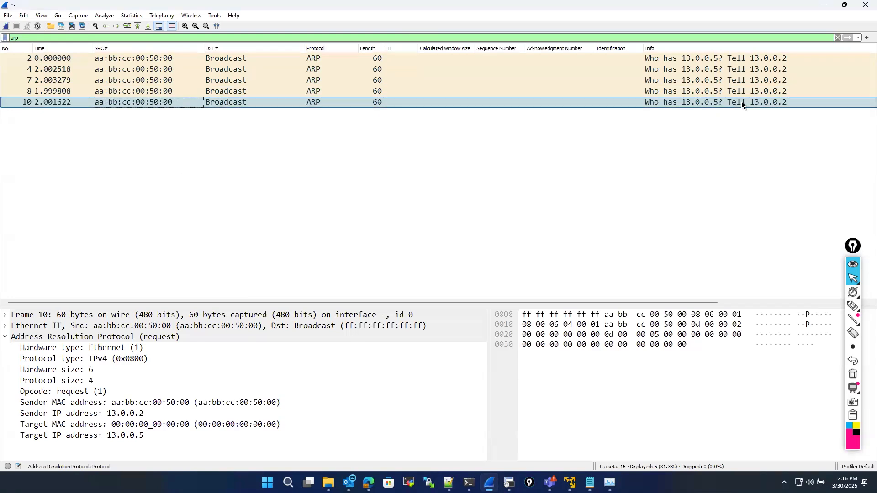
# Return to R5's console and highlight the addresses 13.0.0.2 and 13.0.0.5 in the ARP table
pyautogui.click(510, 482)
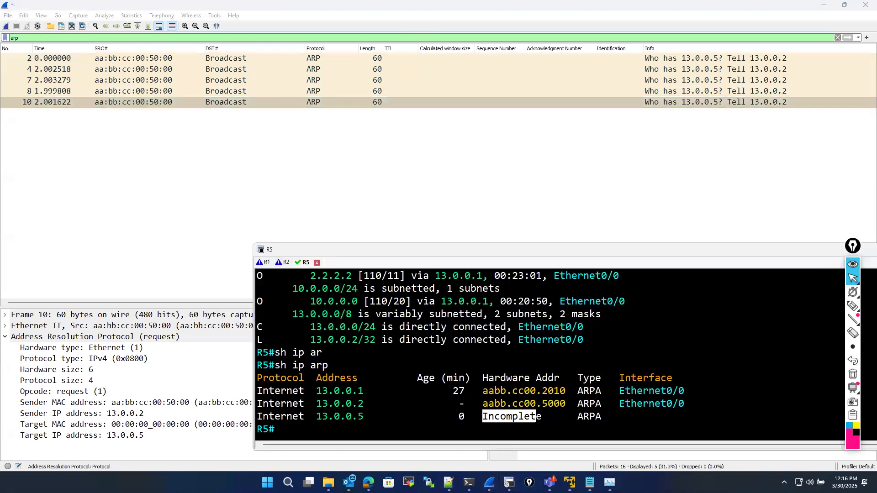
pyautogui.moveTo(320, 404); pyautogui.dragTo(368, 407)
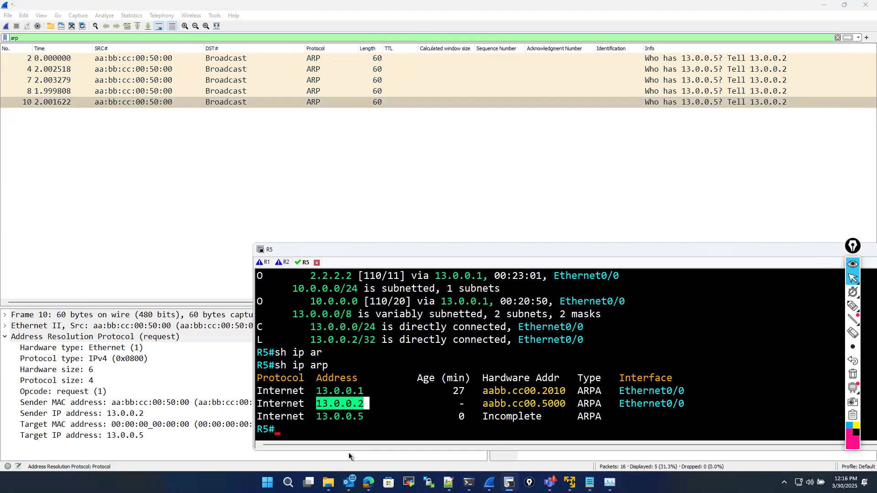
pyautogui.doubleClick(364, 419)
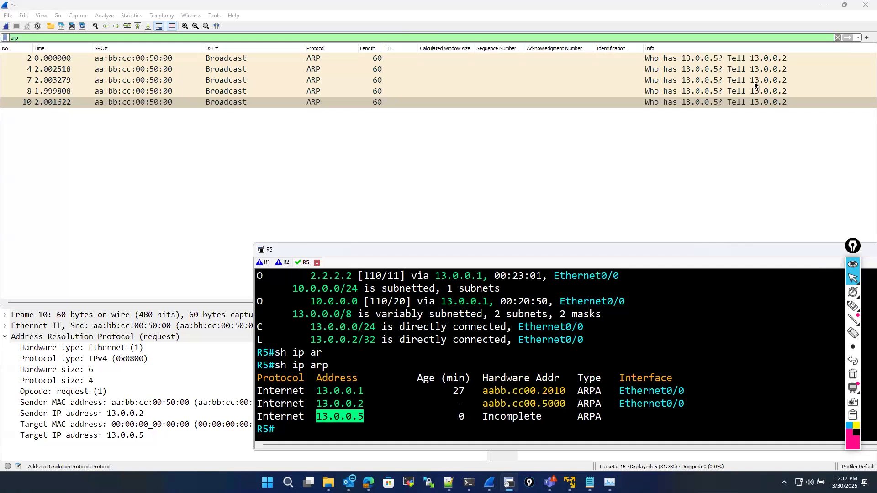
pyautogui.click(754, 106)
pyautogui.click(292, 365)
pyautogui.click(293, 365)
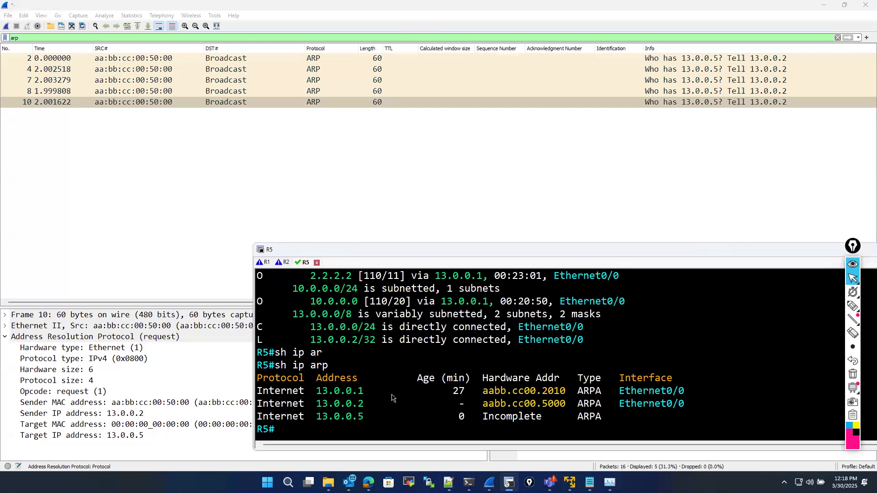
pyautogui.write('co')
pyautogui.press('BackSpace')
pyautogui.press('BackSpace')
# Switch to the EVE topology in the browser and open R2's console at its command prompt
pyautogui.hotkey('alt', 'Tab')
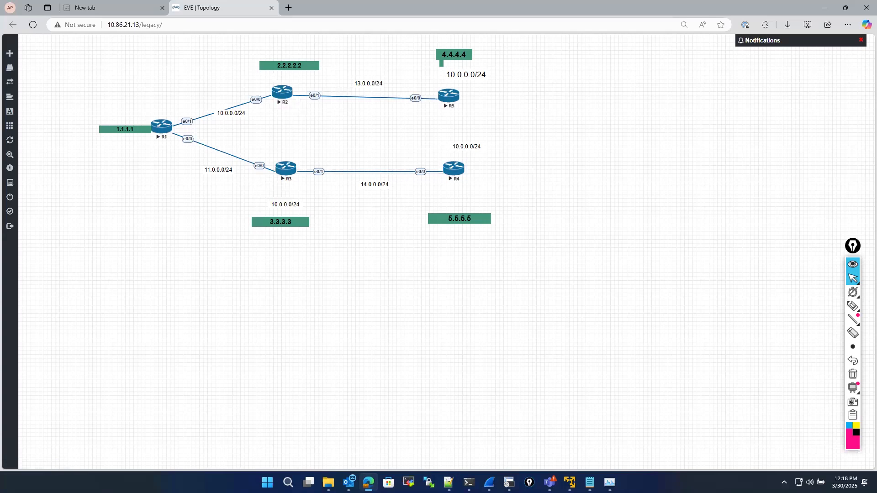
pyautogui.click(509, 483)
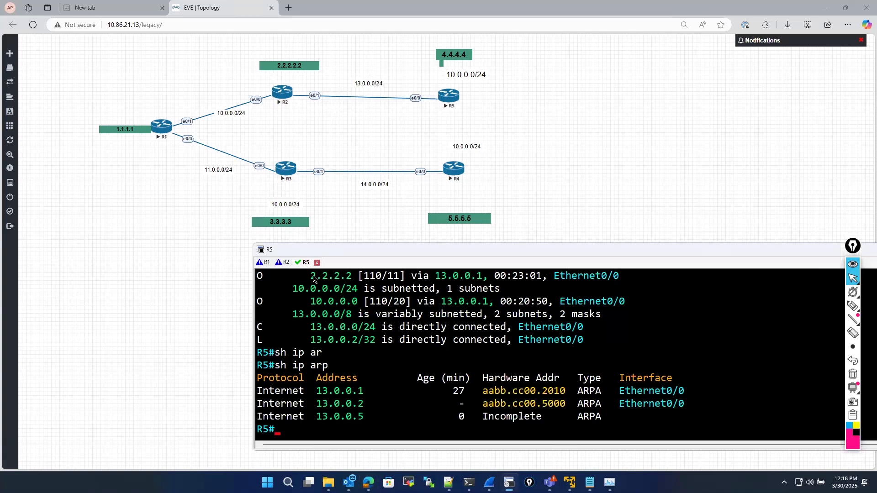
pyautogui.click(284, 263)
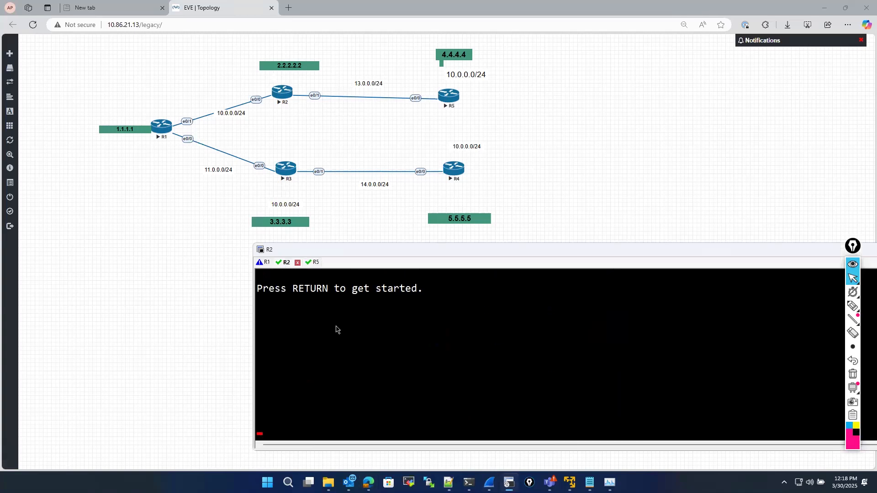
pyautogui.press('Return')
pyautogui.press('Return')
pyautogui.press('Return')
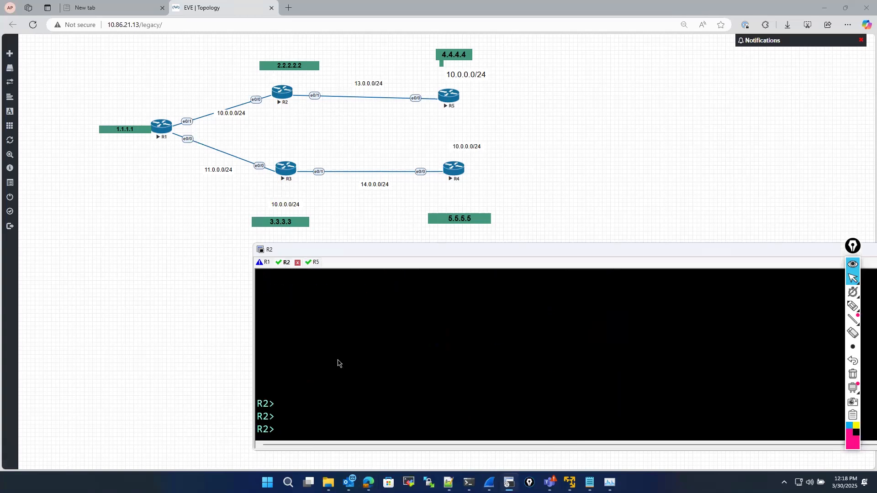
# Enter privileged mode and global configuration mode on R2
pyautogui.write('en')
pyautogui.press('Return')
pyautogui.press('Return')
pyautogui.write('conf')
pyautogui.press('Tab')
pyautogui.press('Return')
pyautogui.press('Return')
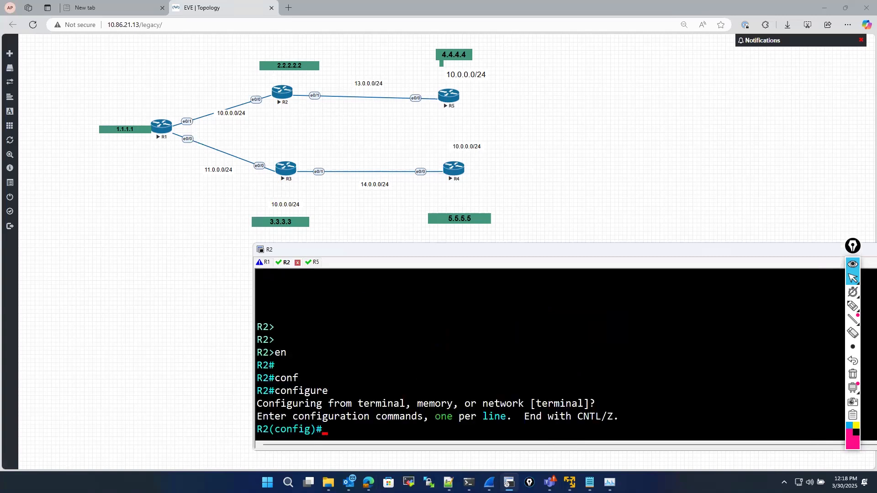
# Try to enter R2's interface configuration using interface ethernet 0.1 and interface ethernet /1
pyautogui.write('int')
pyautogui.press('Tab')
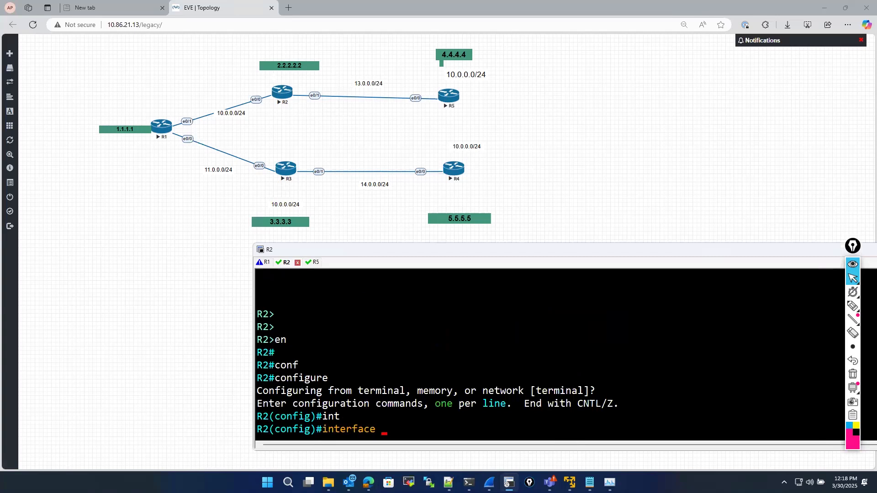
pyautogui.write('et')
pyautogui.press('Tab')
pyautogui.write('0.')
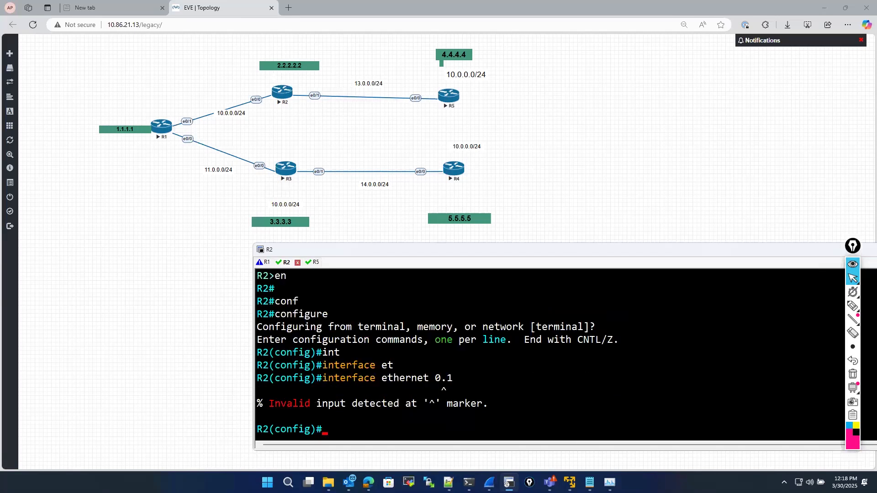
pyautogui.press('Up')
pyautogui.press('BackSpace')
pyautogui.press('BackSpace')
pyautogui.write('/1')
pyautogui.press('Return')
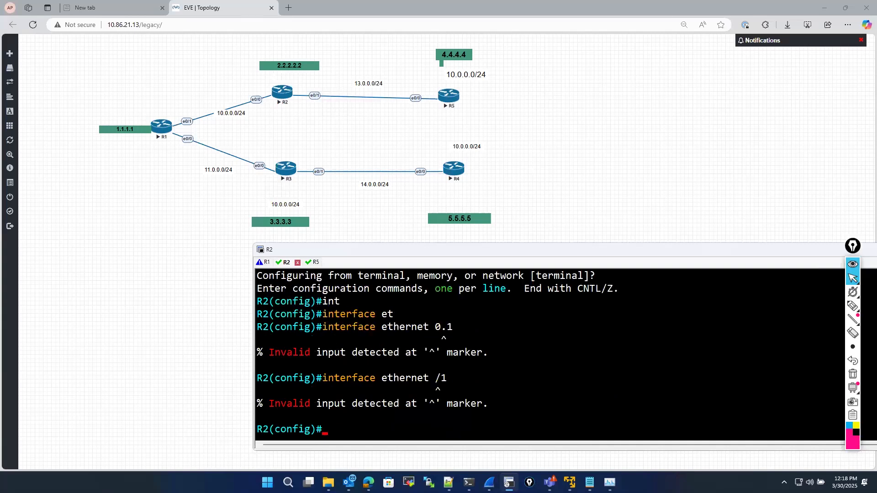
# Enter configuration mode for interface ethernet 0/1 on R2
pyautogui.write('int')
pyautogui.press('Tab')
pyautogui.write('et')
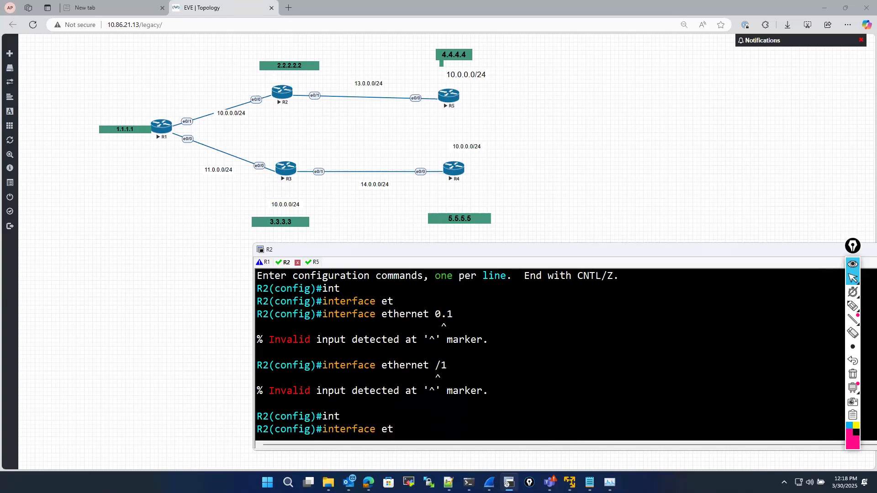
pyautogui.press('Tab')
pyautogui.write('0/1')
pyautogui.press('Return')
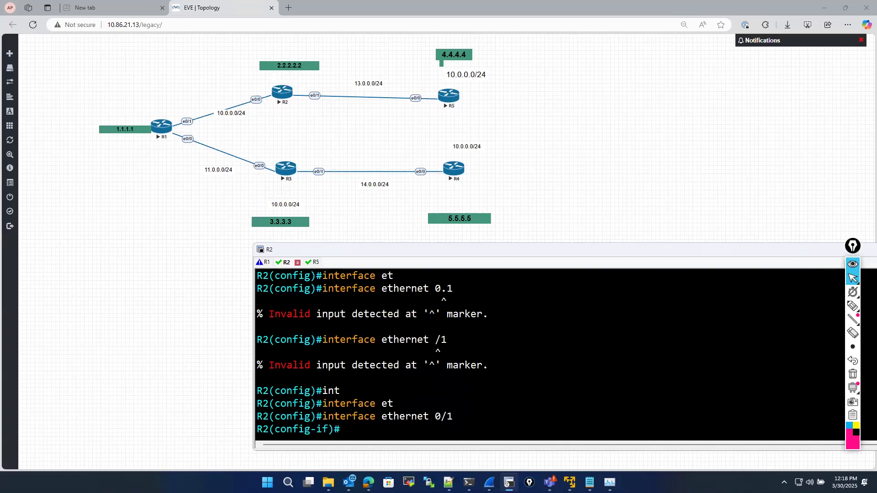
# Check the ip access-group options, apply the access group ICMP inbound on ethernet 0/1, and return to global configuration
pyautogui.write('ip acce')
pyautogui.press('Tab')
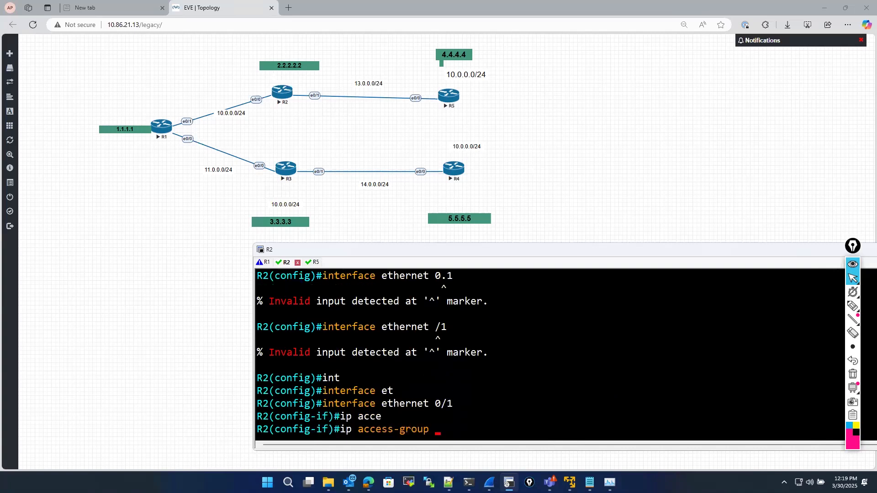
pyautogui.write('?')
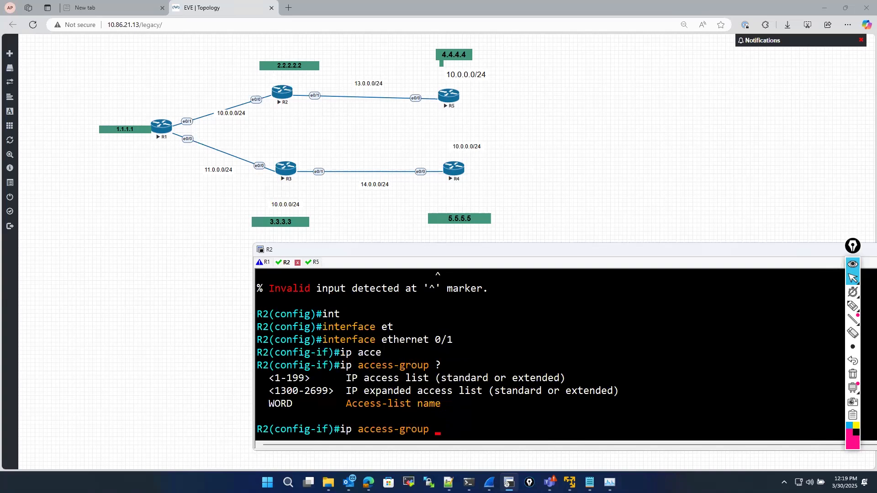
pyautogui.write('ex?')
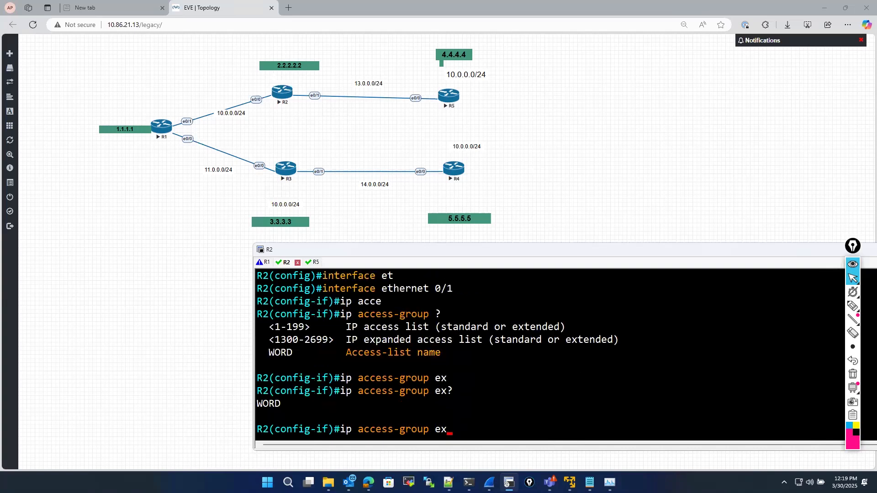
pyautogui.press('BackSpace')
pyautogui.press('BackSpace')
pyautogui.write('TE')
pyautogui.press('BackSpace')
pyautogui.press('BackSpace')
pyautogui.write('ICMP ?')
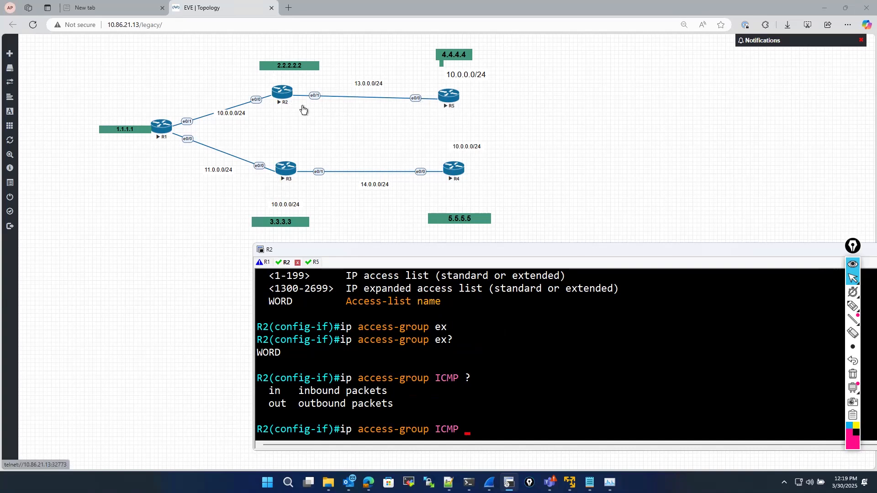
pyautogui.write('in')
pyautogui.press('Tab')
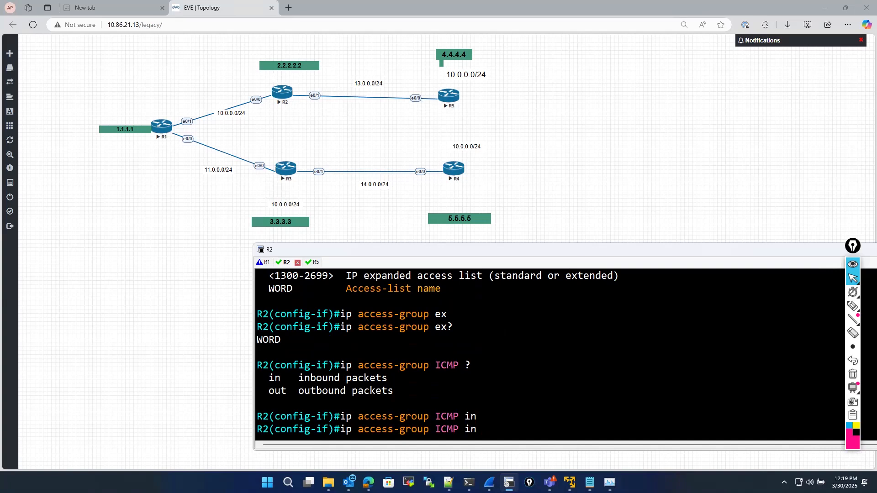
pyautogui.press('Return')
pyautogui.write('exit')
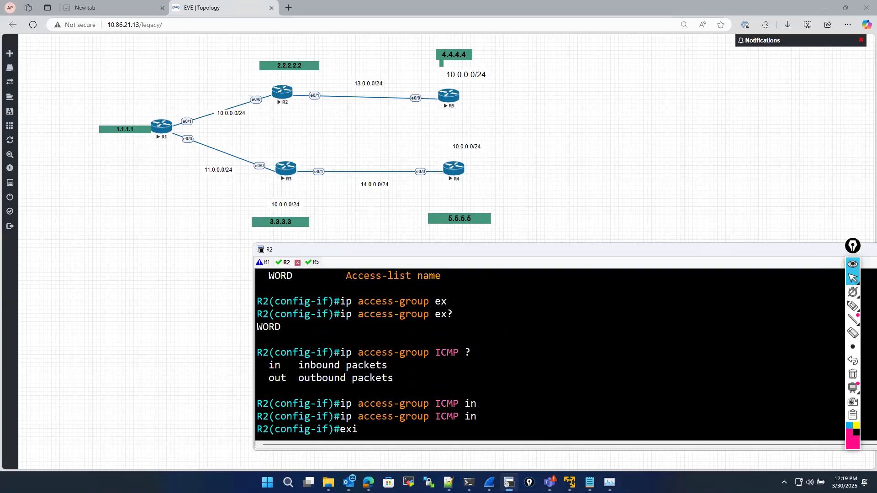
pyautogui.press('Return')
pyautogui.press('Return')
# Create an extended IP access list named ICMP on R2
pyautogui.write('ip acce')
pyautogui.press('Tab')
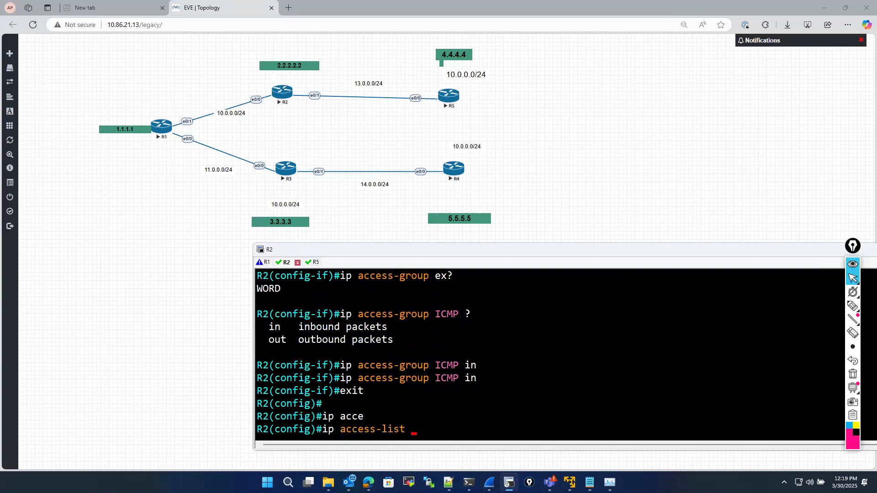
pyautogui.write('e')
pyautogui.press('Tab')
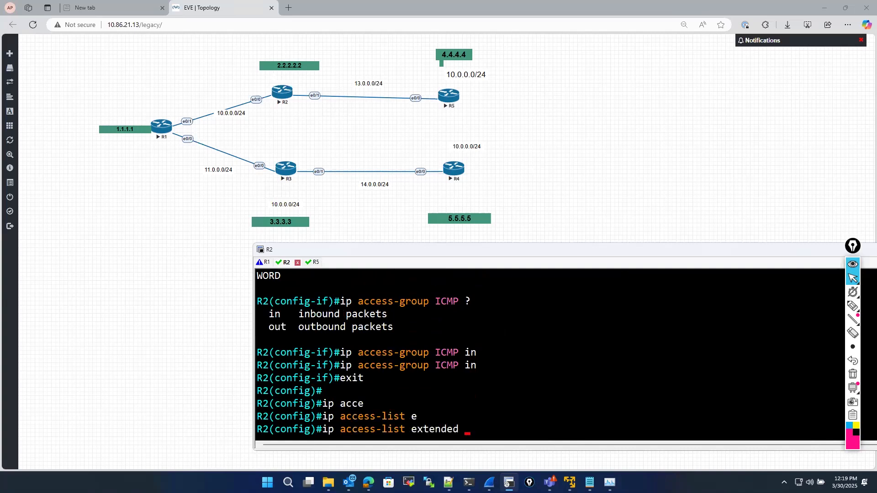
pyautogui.doubleClick(456, 354)
pyautogui.rightClick(500, 360)
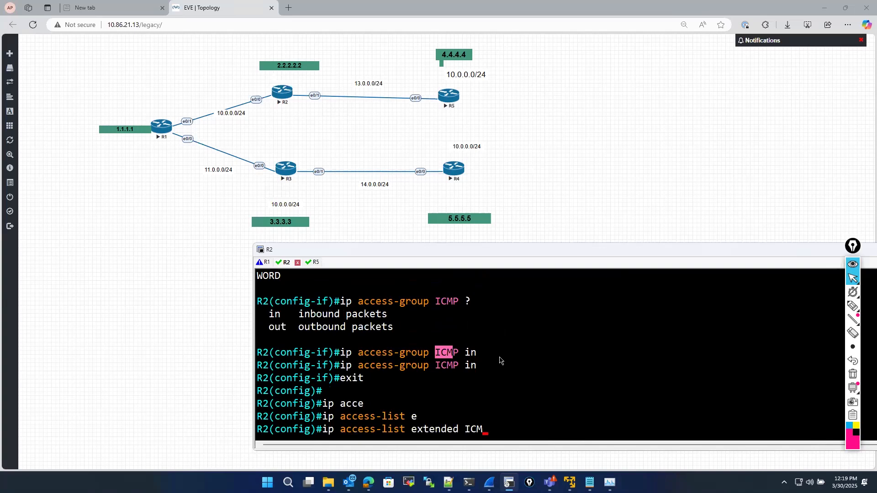
pyautogui.write('P ?')
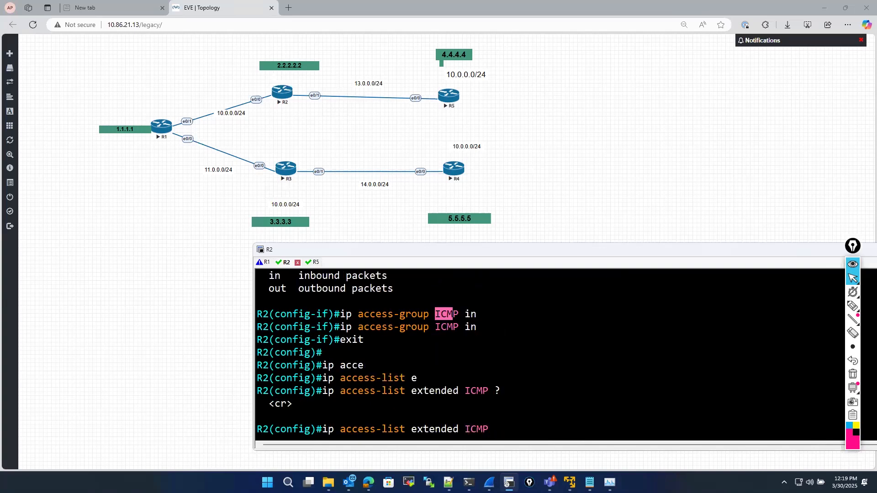
pyautogui.press('Return')
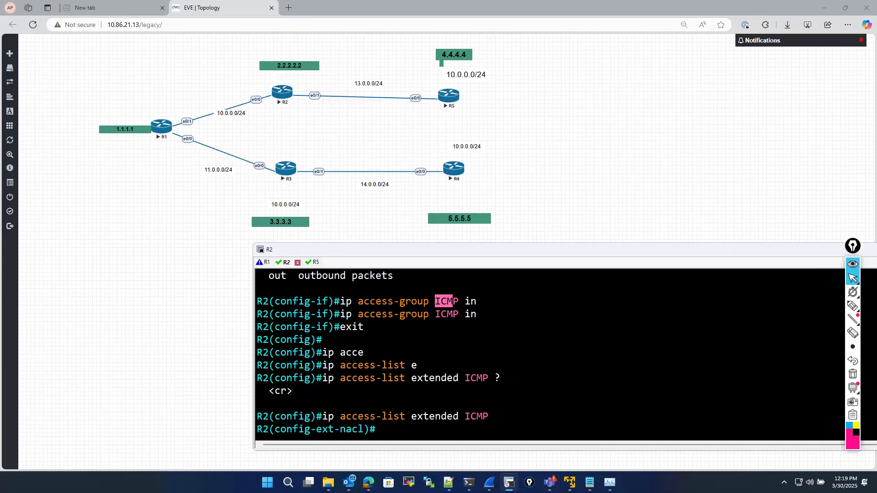
# Add the entry deny icmp any any to the ICMP access list and leave configuration mode on R2
pyautogui.write('den')
pyautogui.press('Tab')
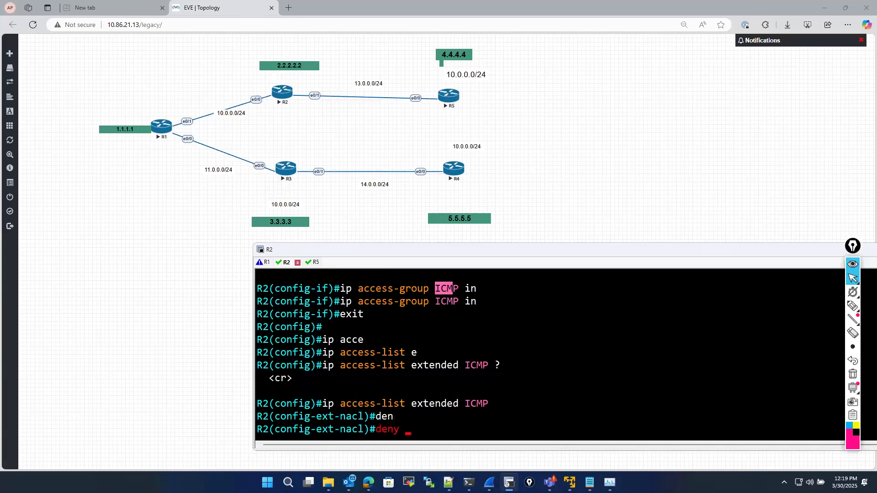
pyautogui.write('ic')
pyautogui.press('Tab')
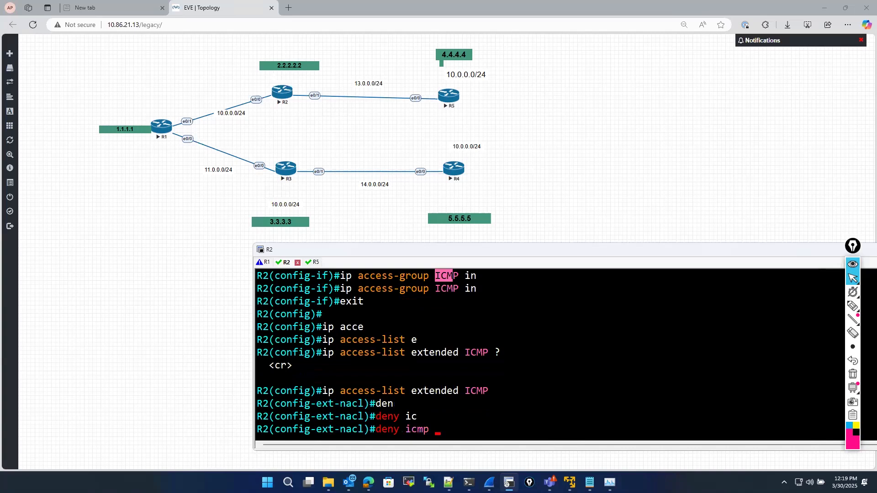
pyautogui.write('amn')
pyautogui.press('Tab')
pyautogui.press('BackSpace')
pyautogui.press('BackSpace')
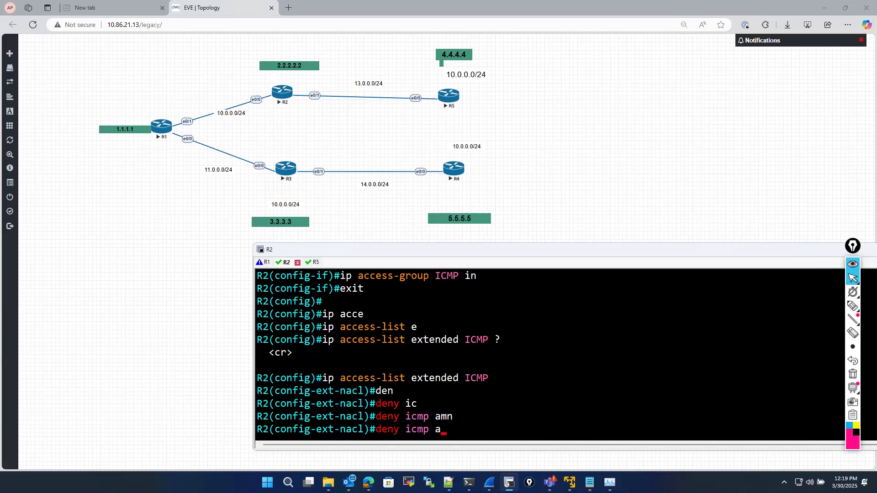
pyautogui.write('n')
pyautogui.press('Tab')
pyautogui.write('an')
pyautogui.press('Tab')
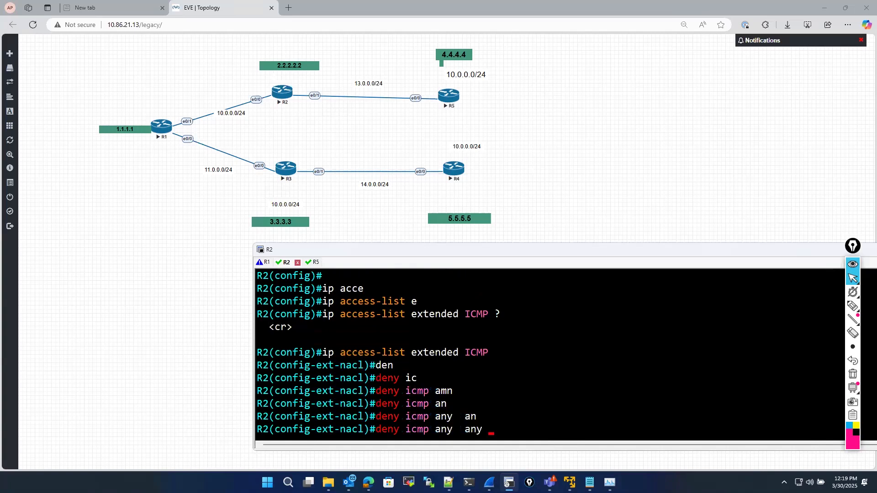
pyautogui.press('Return')
pyautogui.press('Return')
pyautogui.write('exit')
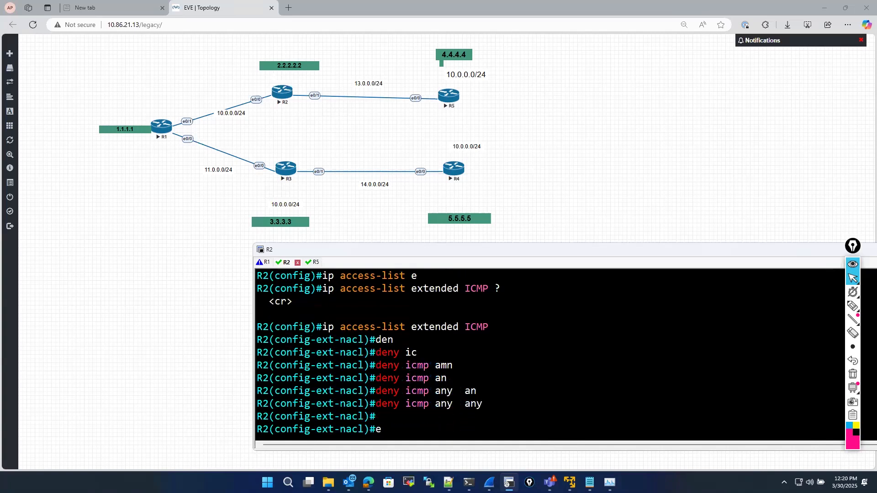
pyautogui.press('Return')
pyautogui.press('Return')
pyautogui.write('exit')
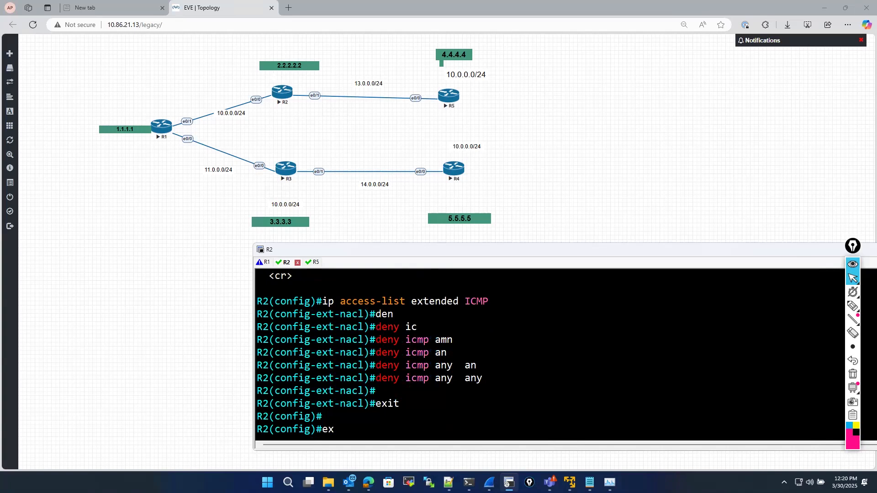
pyautogui.press('Return')
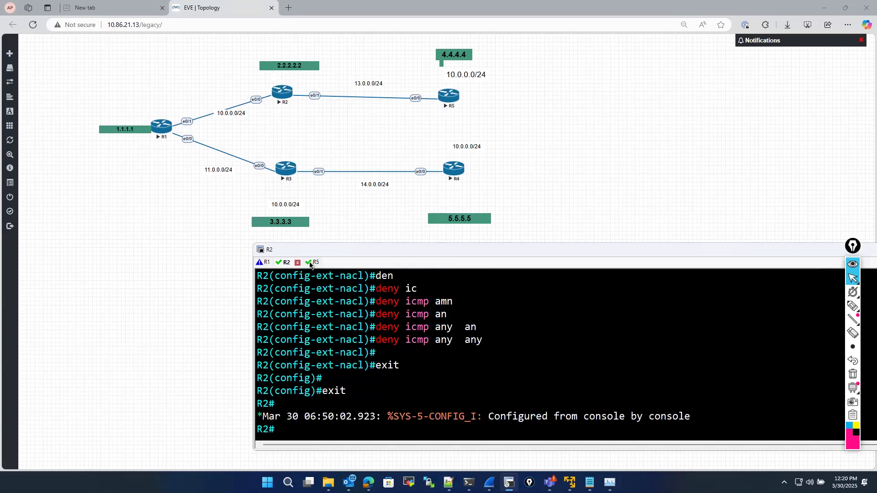
# Ping 13.0.0.2 and 13.0.0.1 from R5's console
pyautogui.click(312, 262)
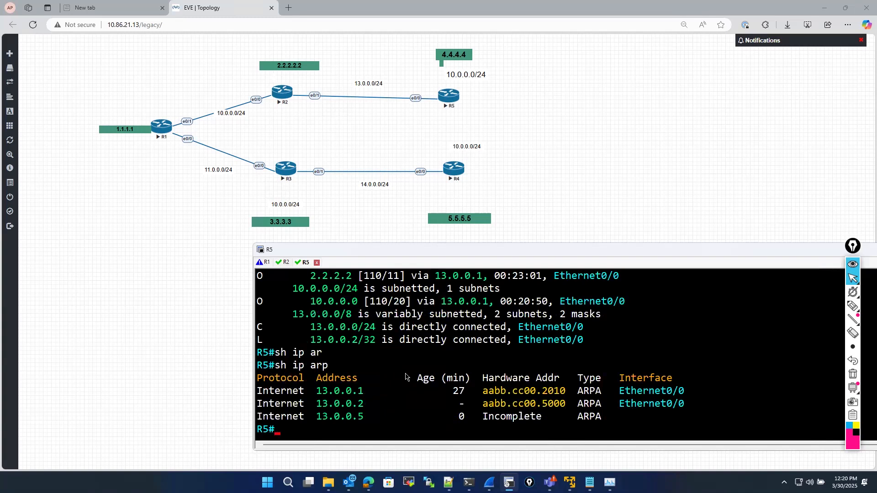
pyautogui.press('Up')
pyautogui.press('Up')
pyautogui.press('Up')
pyautogui.press('Down')
pyautogui.press('Down')
pyautogui.press('BackSpace')
pyautogui.press('BackSpace')
pyautogui.press('BackSpace')
pyautogui.press('BackSpace')
pyautogui.press('BackSpace')
pyautogui.press('BackSpace')
pyautogui.press('BackSpace')
pyautogui.press('BackSpace')
pyautogui.press('BackSpace')
pyautogui.press('BackSpace')
pyautogui.write('ping 13.0.0.2')
pyautogui.press('Return')
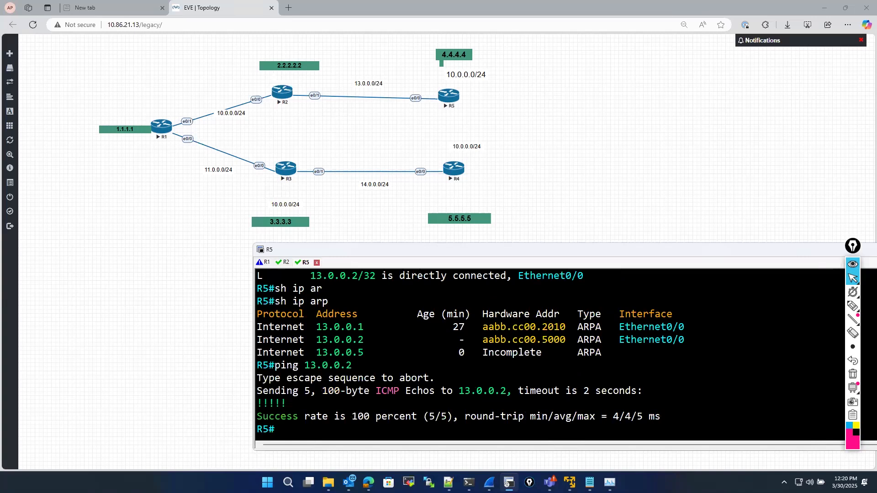
pyautogui.write('ping 13.0.0.1')
pyautogui.press('Return')
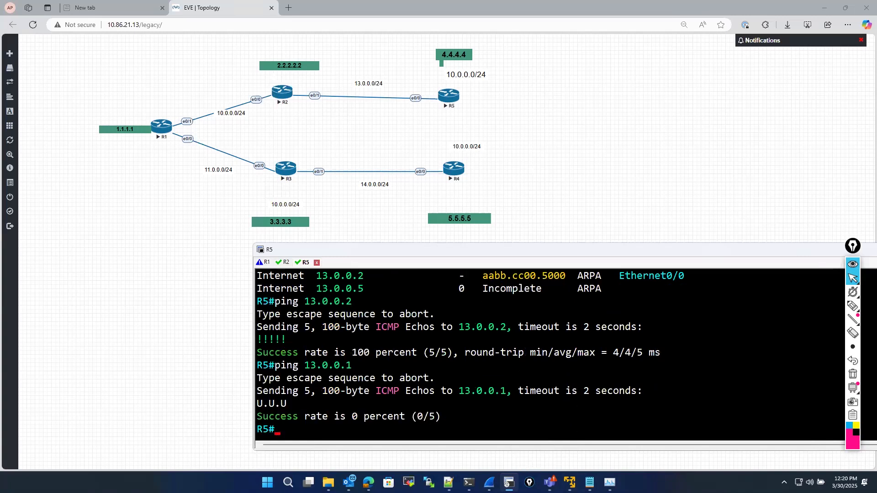
# Clear the arp display filter in Wireshark and quit without saving the captured packets
pyautogui.click(489, 483)
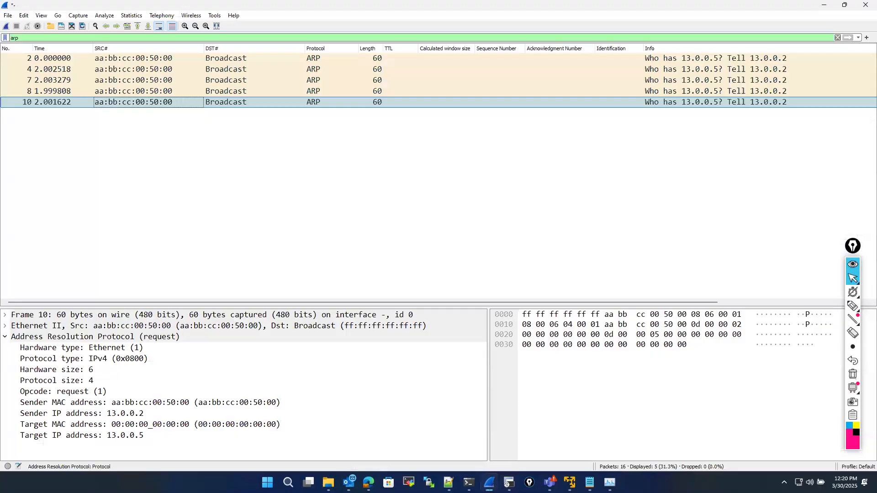
pyautogui.click(838, 37)
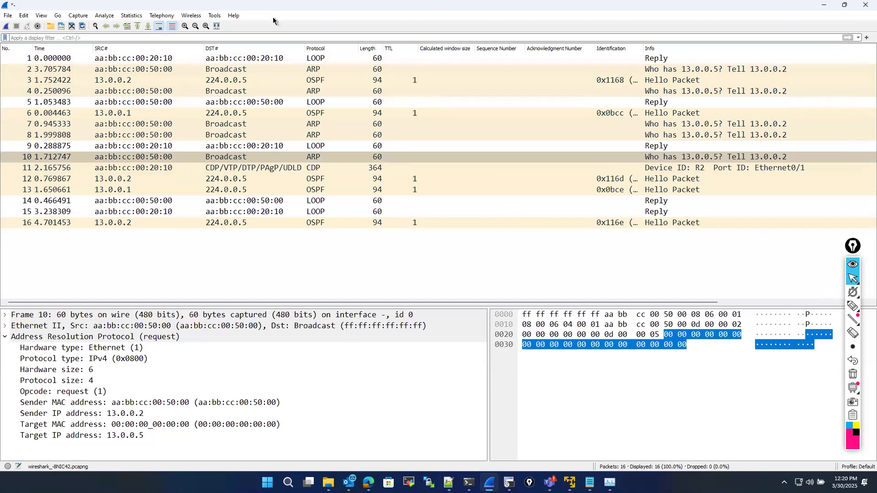
pyautogui.hotkey('ctrl', 'q')
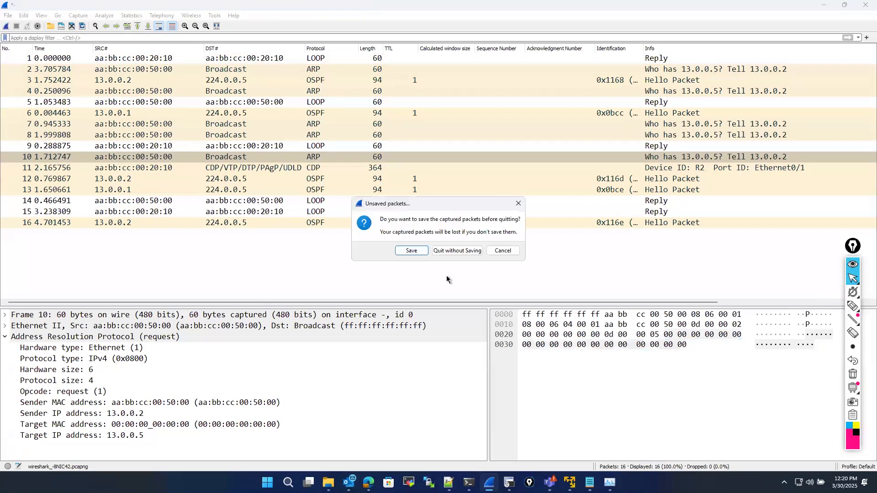
pyautogui.click(451, 251)
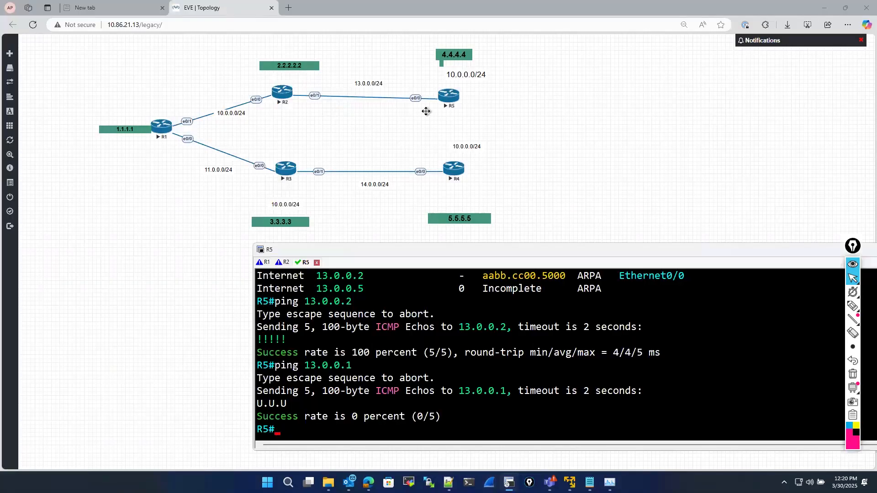
pyautogui.rightClick(279, 91)
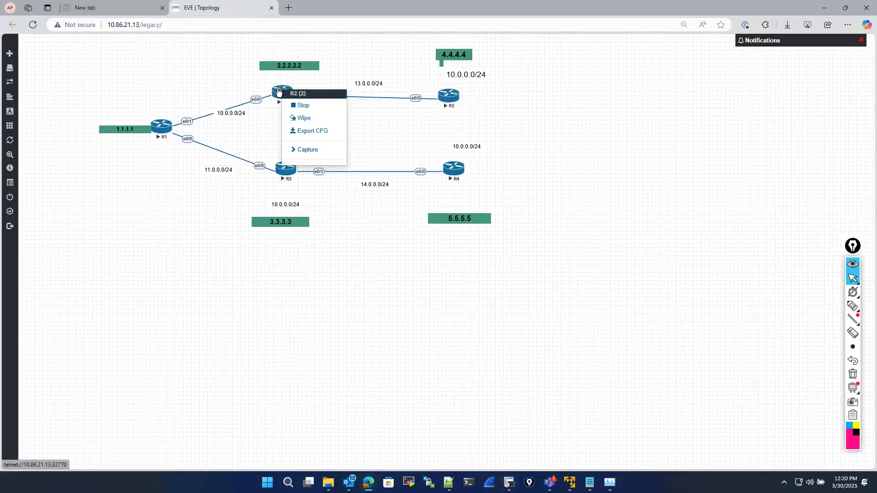
pyautogui.click(308, 151)
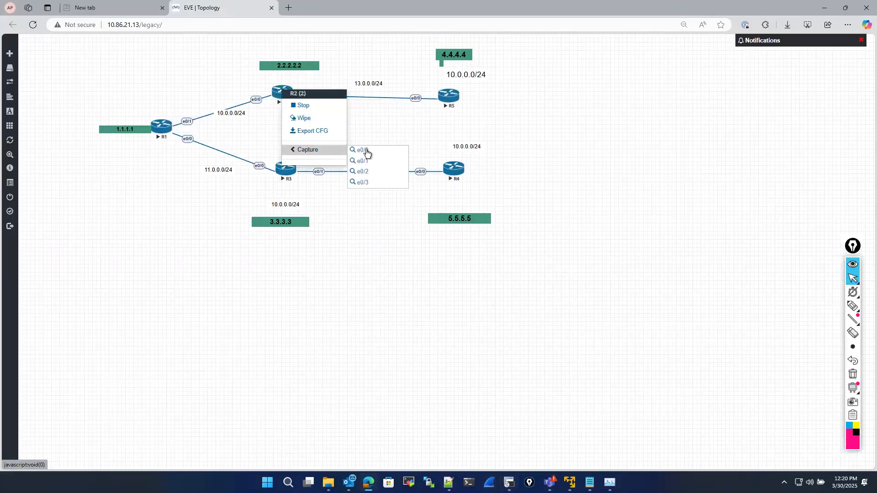
pyautogui.click(476, 121)
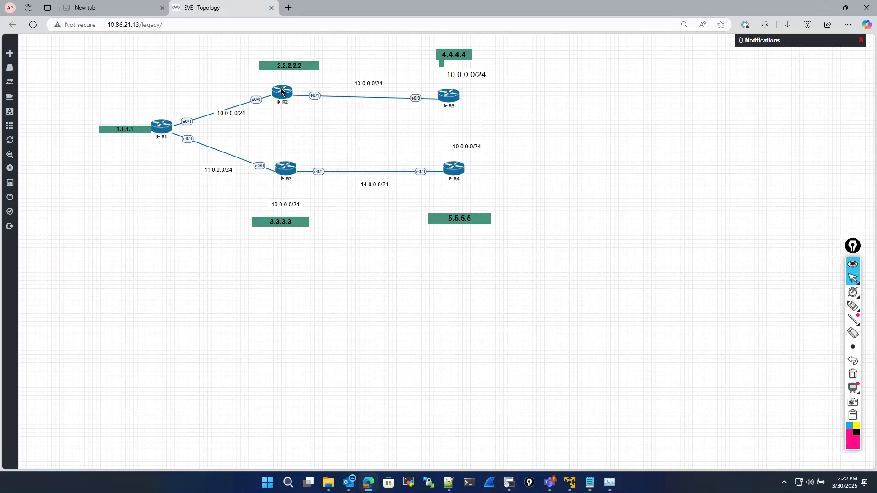
# Start a packet capture on R2's e0/1 interface from the EVE topology
pyautogui.rightClick(281, 92)
pyautogui.click(311, 152)
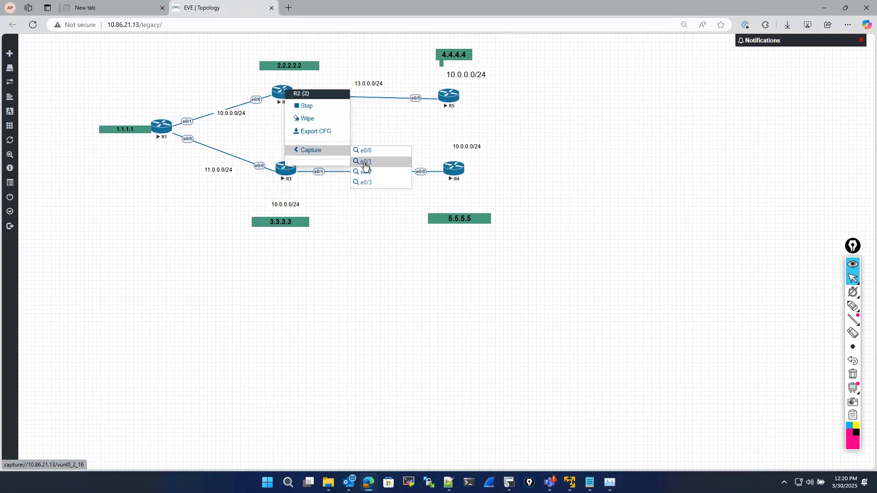
pyautogui.click(365, 162)
pyautogui.click(480, 76)
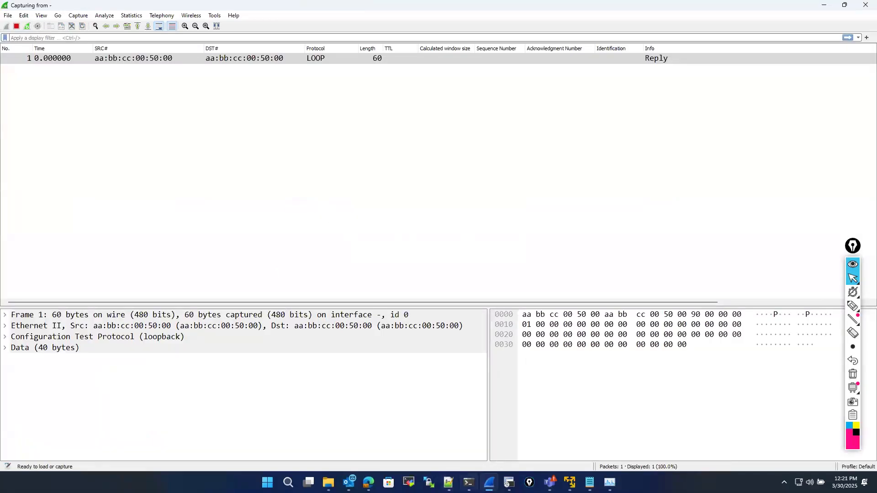
# Switch to R5's console and repeat the ping to 13.0.0.1 while the capture is running
pyautogui.click(510, 483)
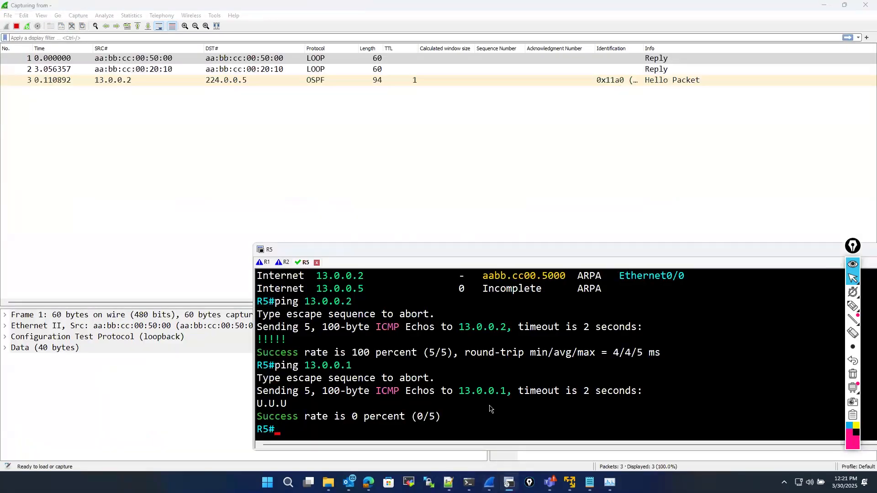
pyautogui.press('Up')
pyautogui.press('Return')
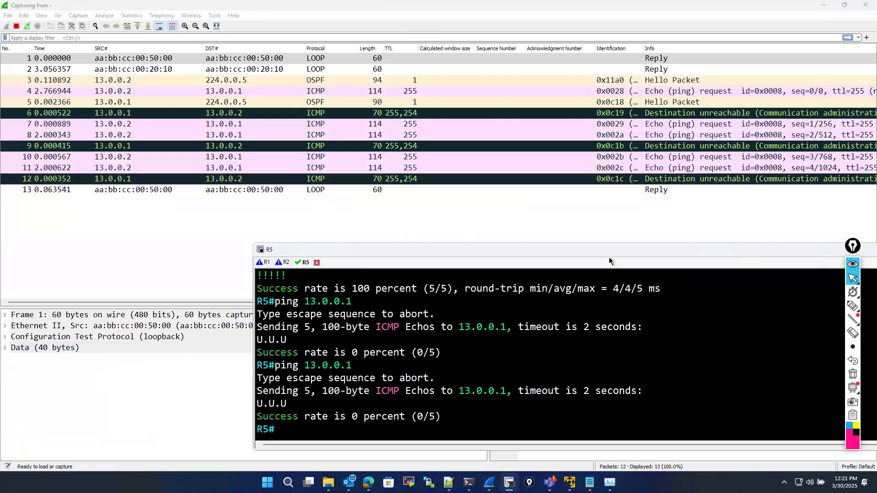
# Reposition R5's console, display its IP ARP table, and highlight the 13.0.0.1 entry with its hardware address
pyautogui.moveTo(759, 249); pyautogui.dragTo(576, 280)
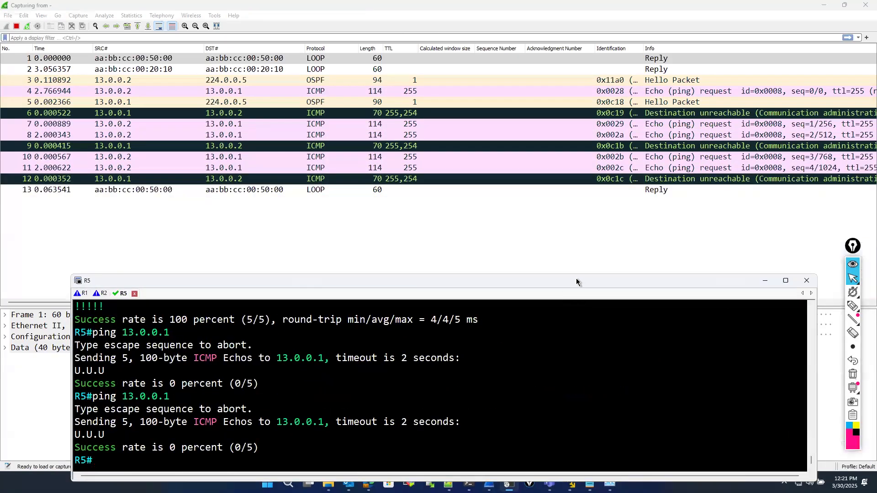
pyautogui.moveTo(440, 279); pyautogui.dragTo(286, 251)
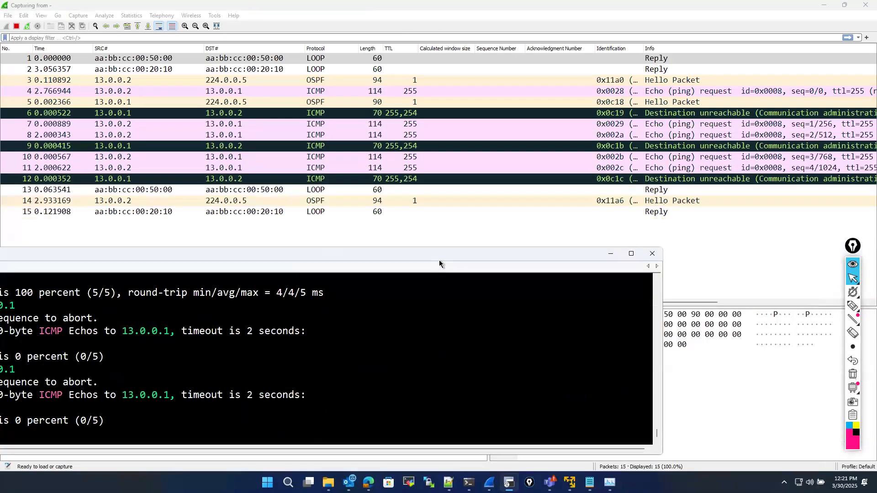
pyautogui.moveTo(592, 153); pyautogui.dragTo(595, 128)
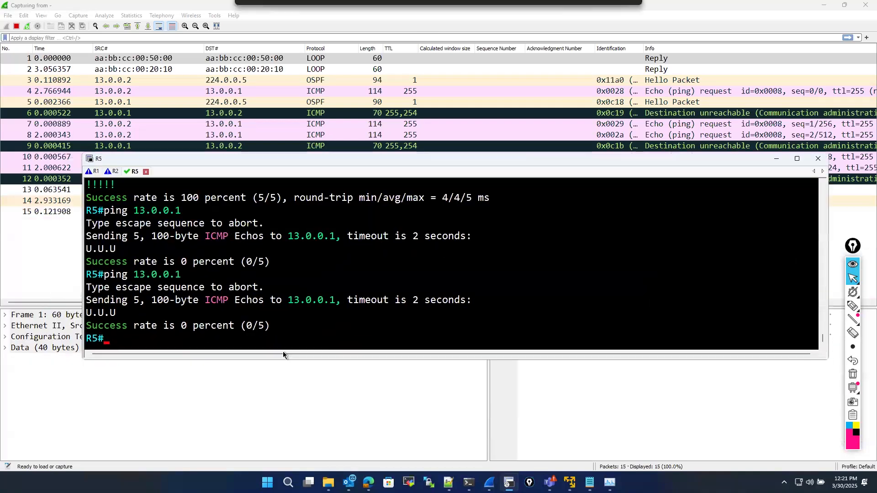
pyautogui.write('sh ip ar')
pyautogui.press('Tab')
pyautogui.press('Return')
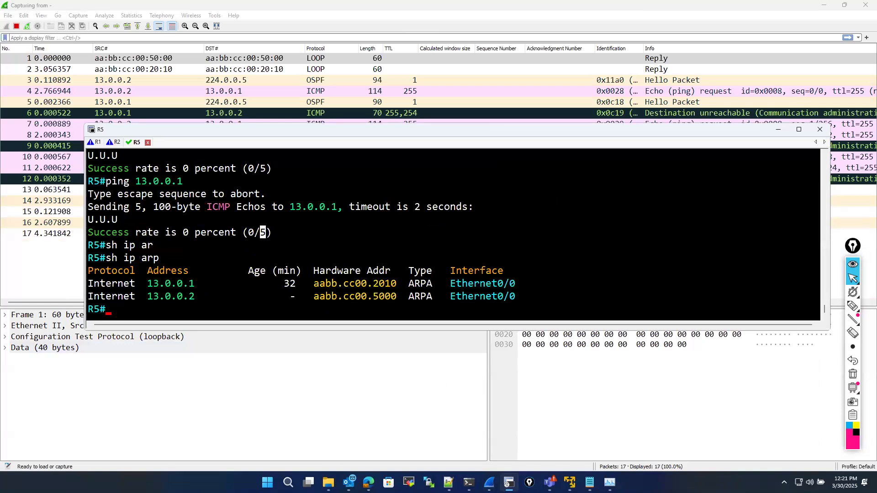
pyautogui.doubleClick(394, 297)
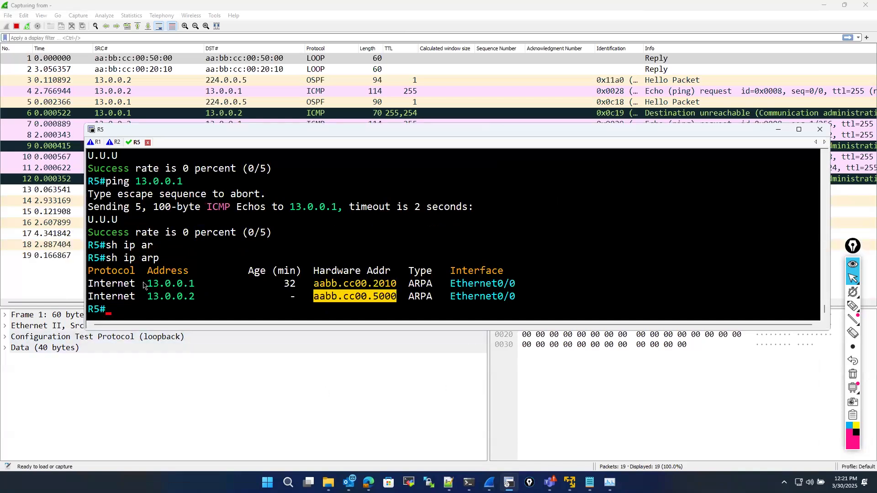
pyautogui.moveTo(147, 283); pyautogui.dragTo(396, 287)
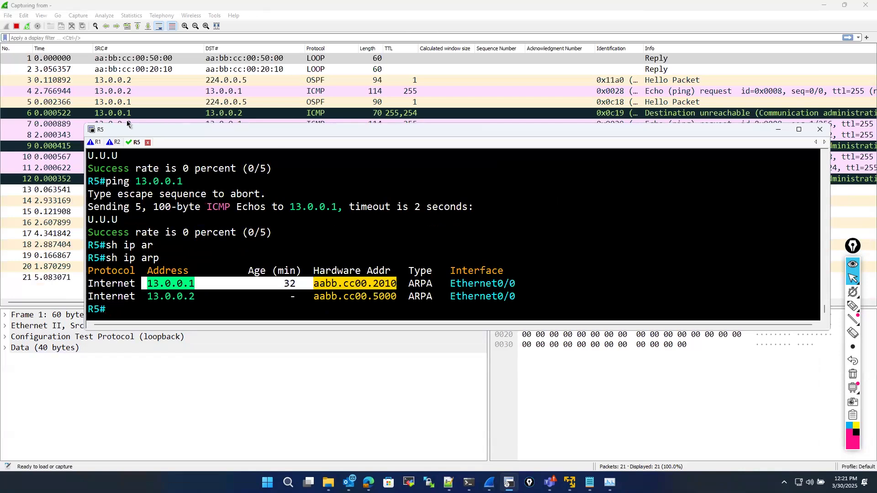
# Move R5's console out of the way, bring the Wireshark capture to the front, and stop capturing
pyautogui.moveTo(275, 133); pyautogui.dragTo(254, 253)
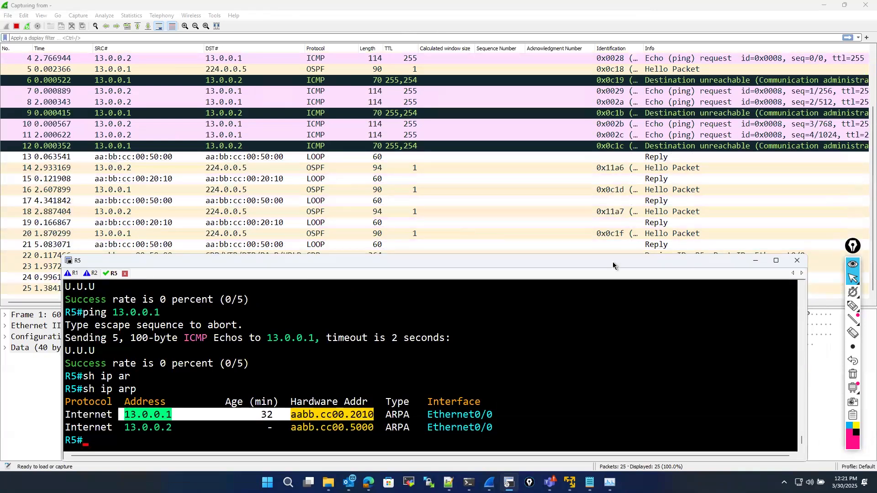
pyautogui.moveTo(613, 262); pyautogui.dragTo(416, 231)
pyautogui.click(559, 230)
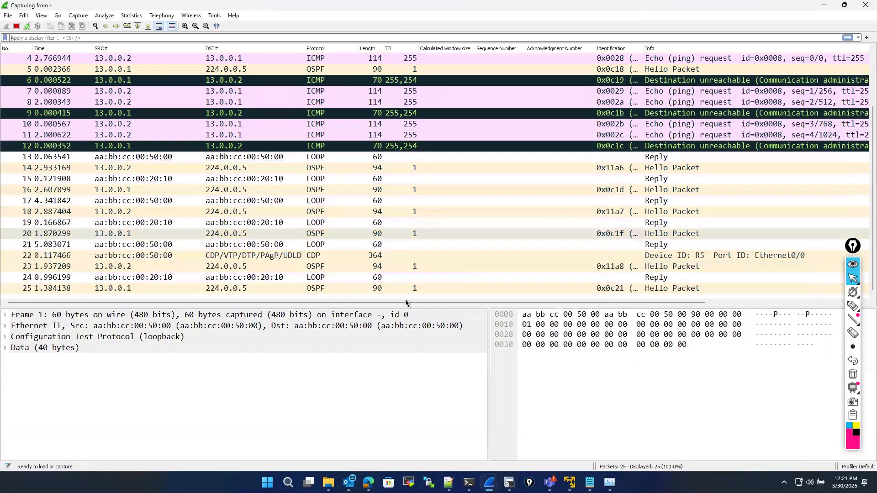
pyautogui.moveTo(555, 302); pyautogui.dragTo(749, 321)
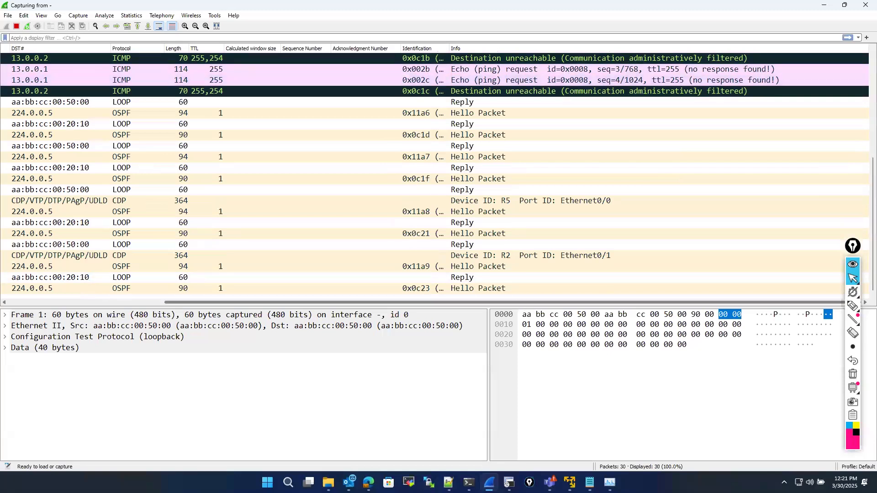
pyautogui.click(16, 26)
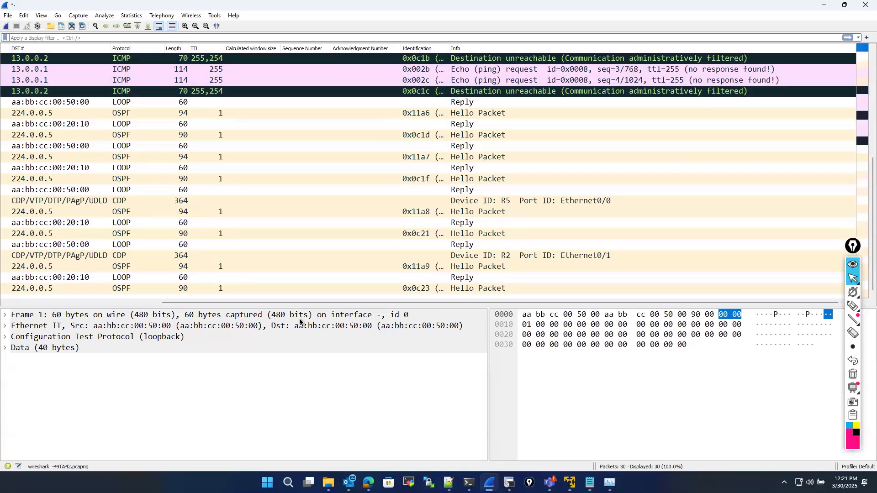
# Review the captured ICMP packets and inspect packet 6's Ethernet, IPv4 and ICMP headers, selecting the ICMP Type and Code fields
pyautogui.hscroll(-5, 92, 280)
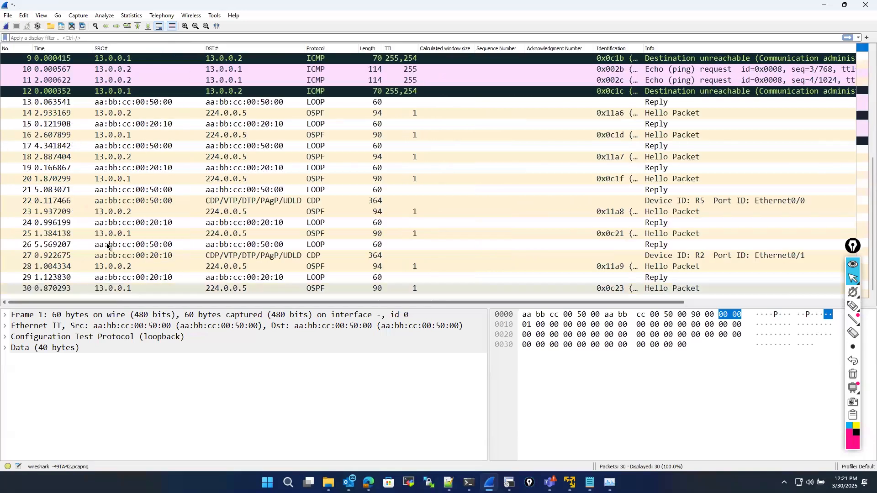
pyautogui.scroll(3, 182, 246)
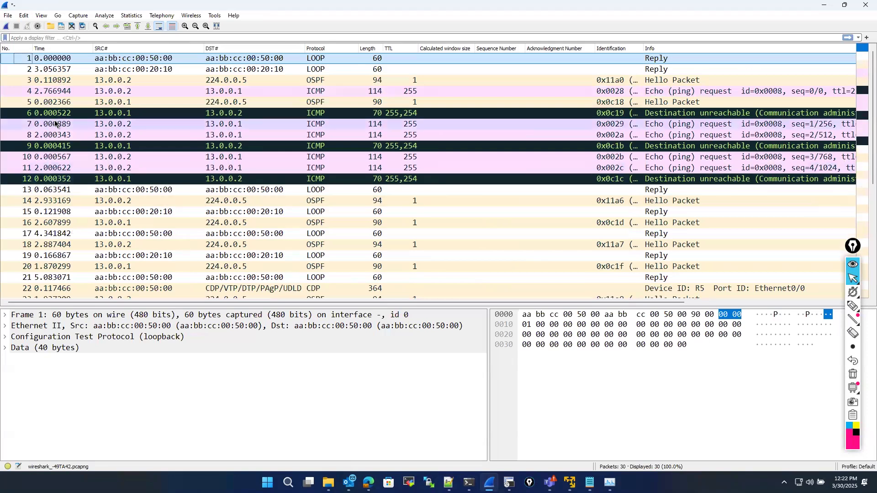
pyautogui.moveTo(91, 303); pyautogui.dragTo(329, 307)
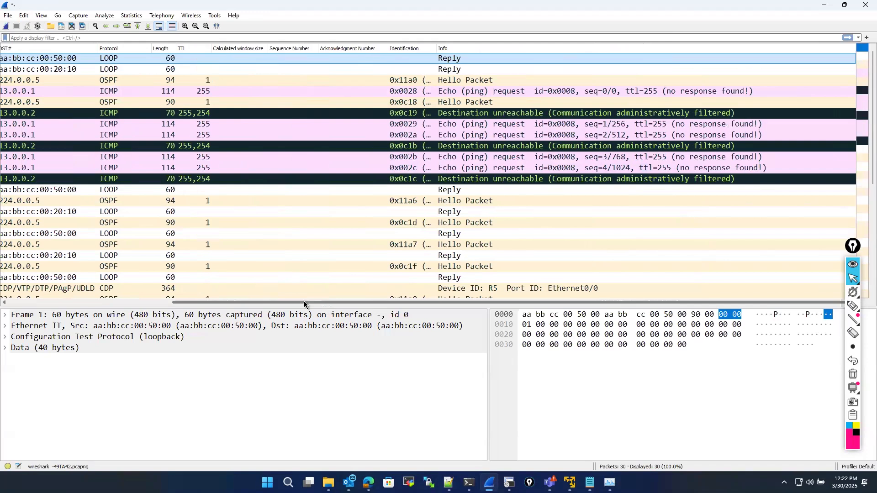
pyautogui.click(57, 303)
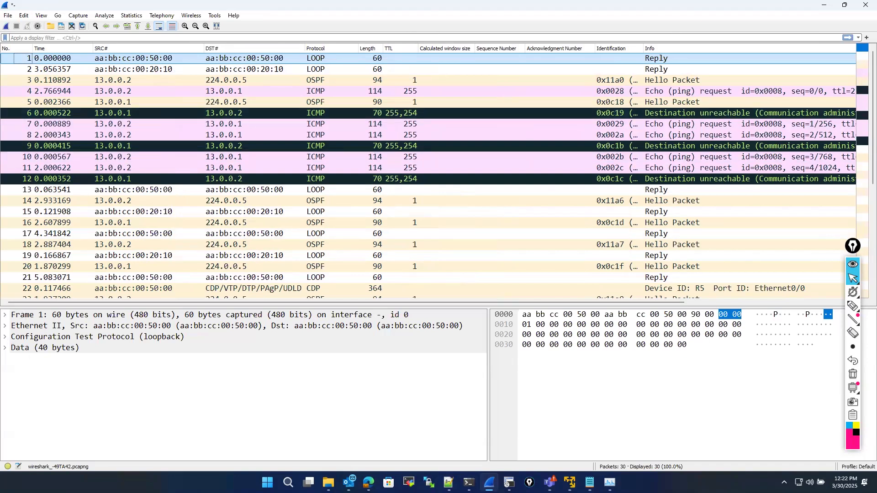
pyautogui.click(4, 325)
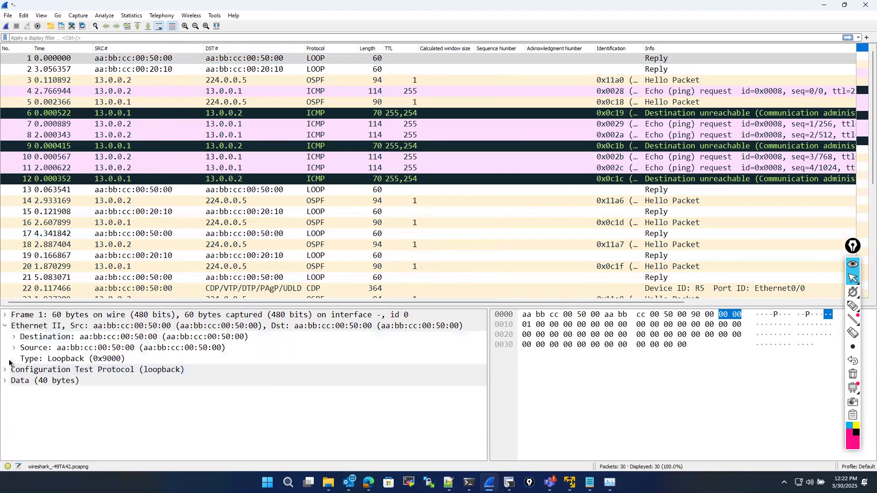
pyautogui.click(199, 114)
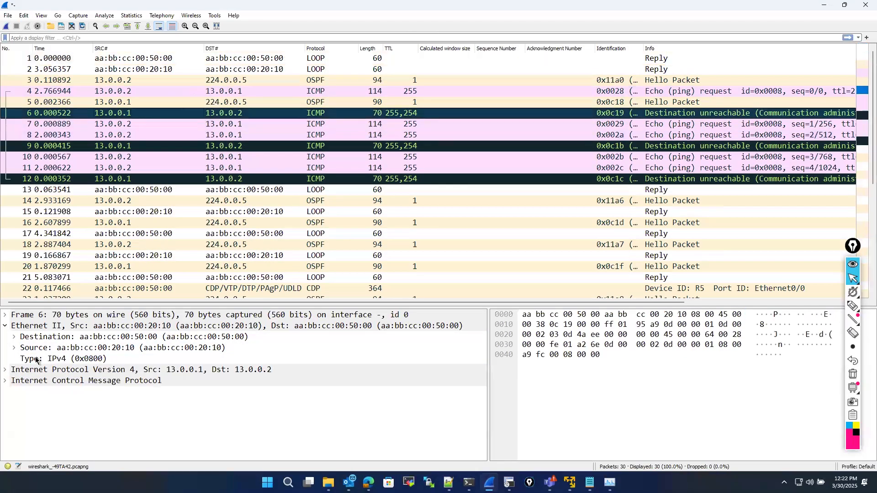
pyautogui.click(5, 371)
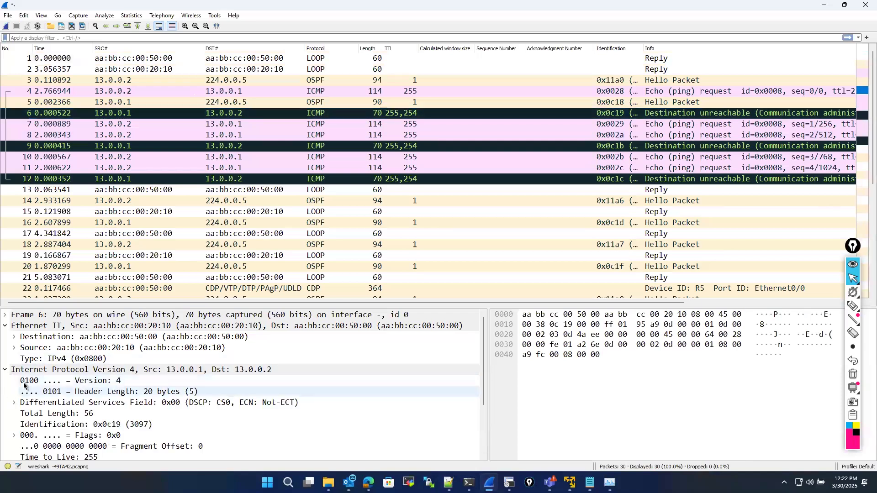
pyautogui.scroll(-3, 24, 393)
pyautogui.click(5, 448)
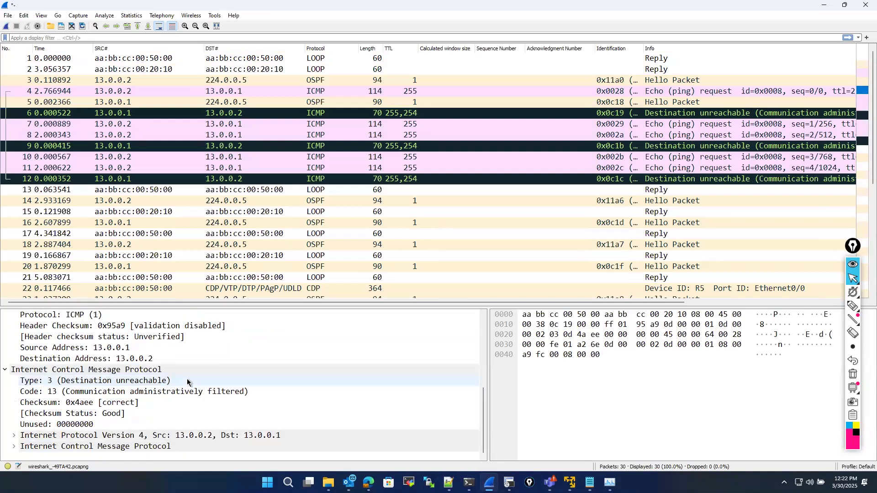
pyautogui.click(95, 385)
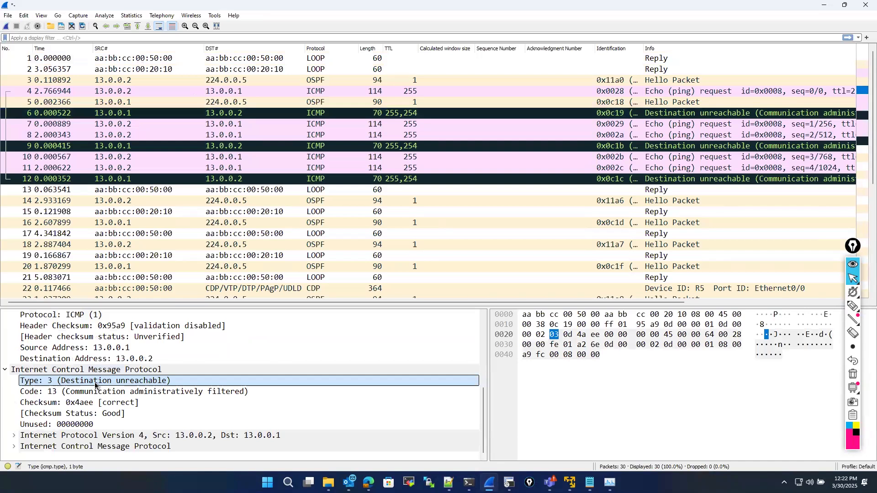
pyautogui.click(53, 395)
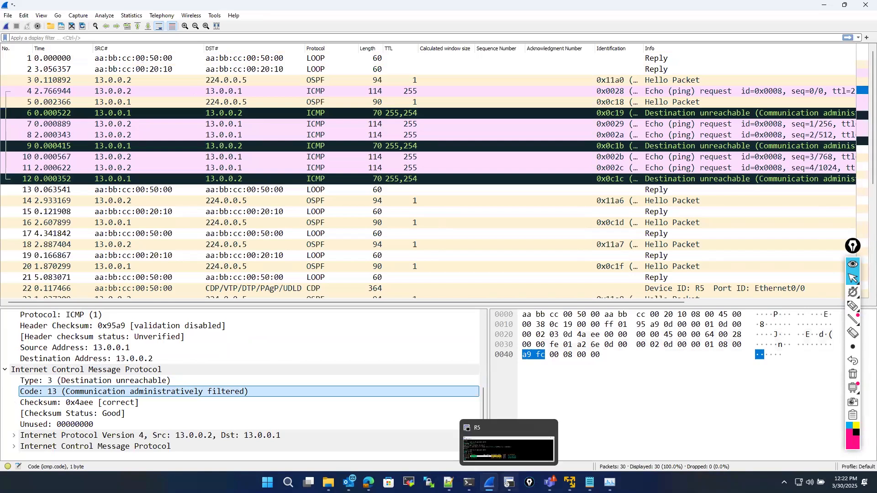
# Bring R5's console to the front, reposition it, list the debug ip packet options, and turn on IP packet debugging
pyautogui.click(509, 483)
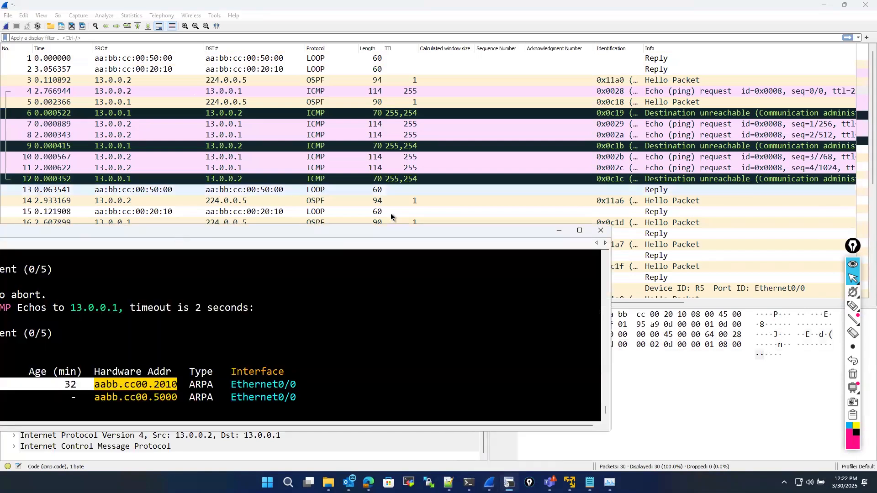
pyautogui.moveTo(356, 230); pyautogui.dragTo(620, 195)
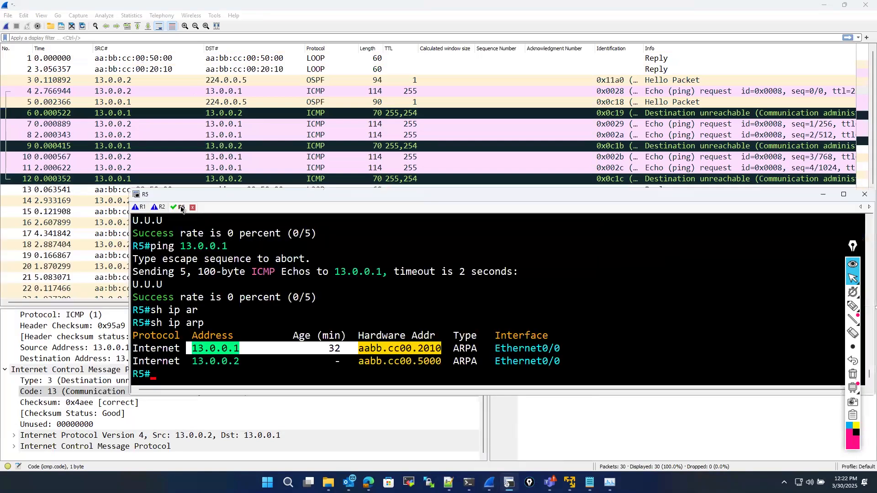
pyautogui.click(301, 338)
pyautogui.write('deb')
pyautogui.press('Tab')
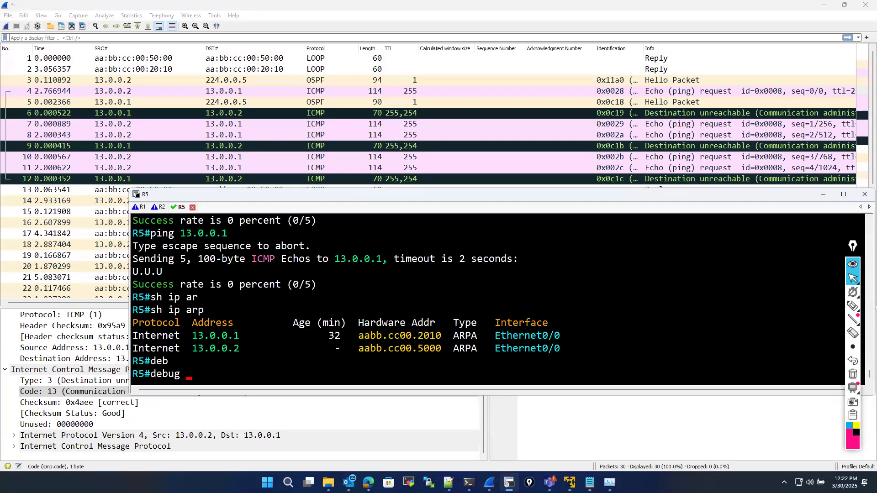
pyautogui.write('ip ci')
pyautogui.press('Tab')
pyautogui.press('BackSpace')
pyautogui.press('BackSpace')
pyautogui.write('packet')
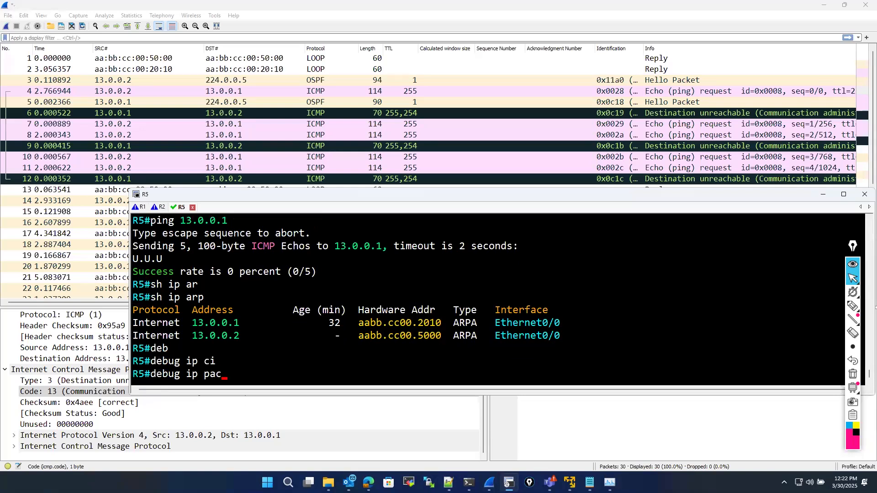
pyautogui.press('Tab')
pyautogui.write('?')
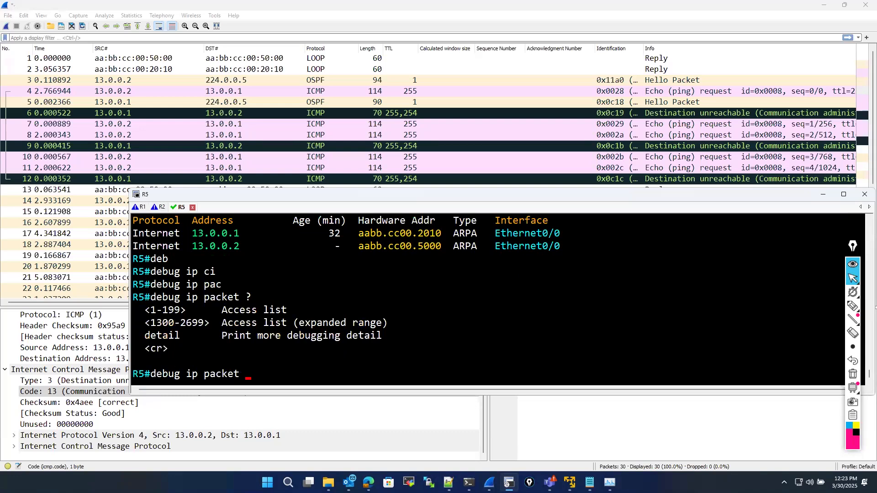
pyautogui.press('Return')
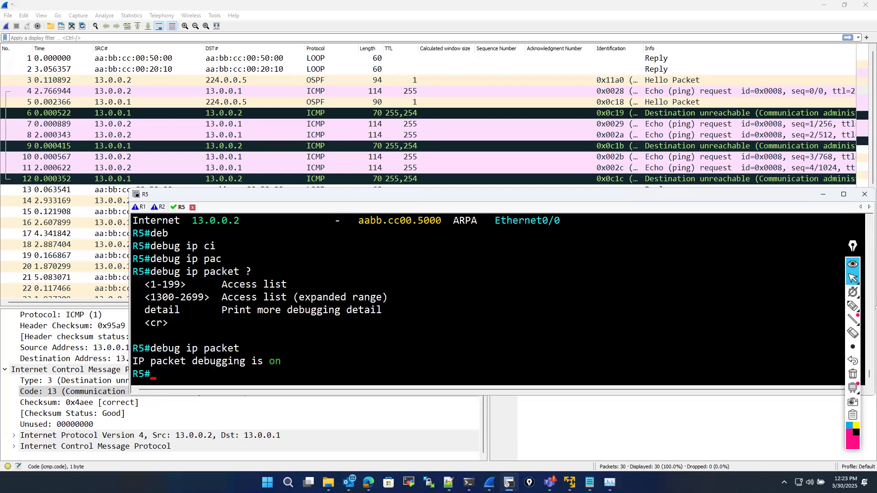
# Ping 13.0.0.1 from R5 with packet debugging active, and turn off all debugging with u all
pyautogui.write('sh ip arp')
pyautogui.press('Up')
pyautogui.press('BackSpace')
pyautogui.write('2')
pyautogui.press('BackSpace')
pyautogui.write('13.0.0.2')
pyautogui.press('Return')
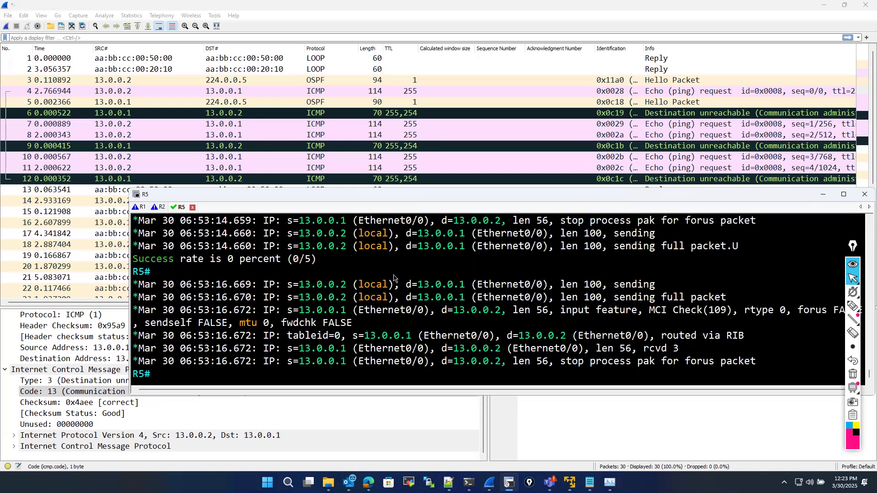
pyautogui.write('u all')
pyautogui.press('Return')
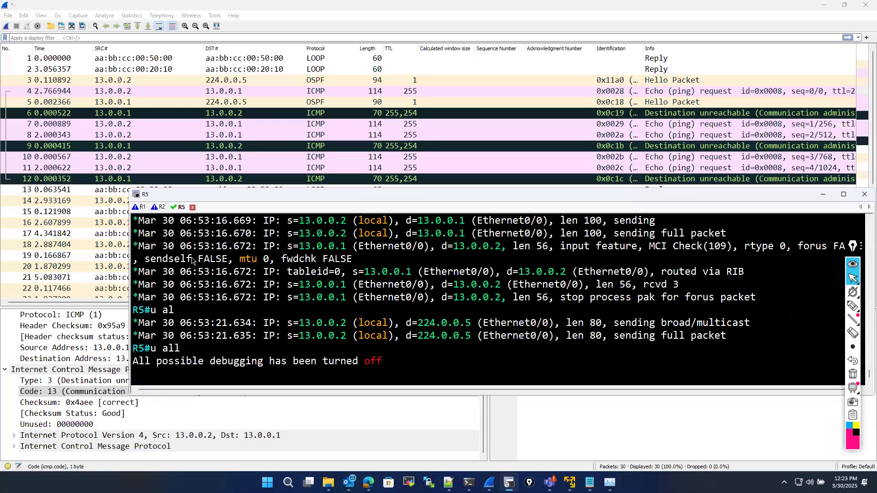
# Review R5's IP packet debug output, highlighting "routed via RIB" and the source and destination addresses of packets received from 13.0.0.1
pyautogui.scroll(3, 271, 297)
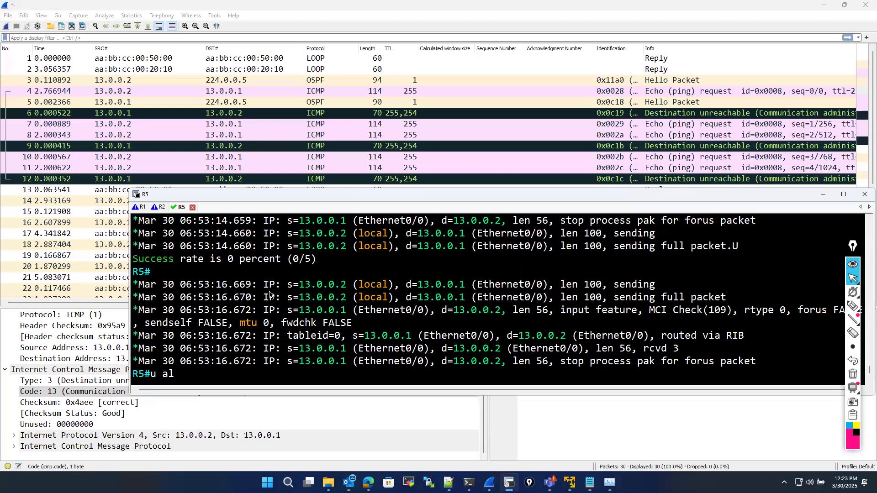
pyautogui.scroll(3, 265, 291)
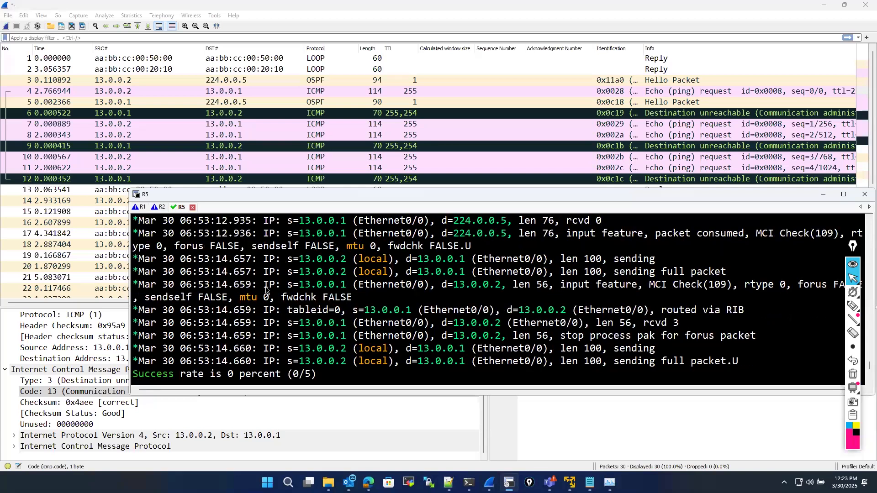
pyautogui.scroll(2, 265, 291)
pyautogui.moveTo(664, 235); pyautogui.dragTo(743, 238)
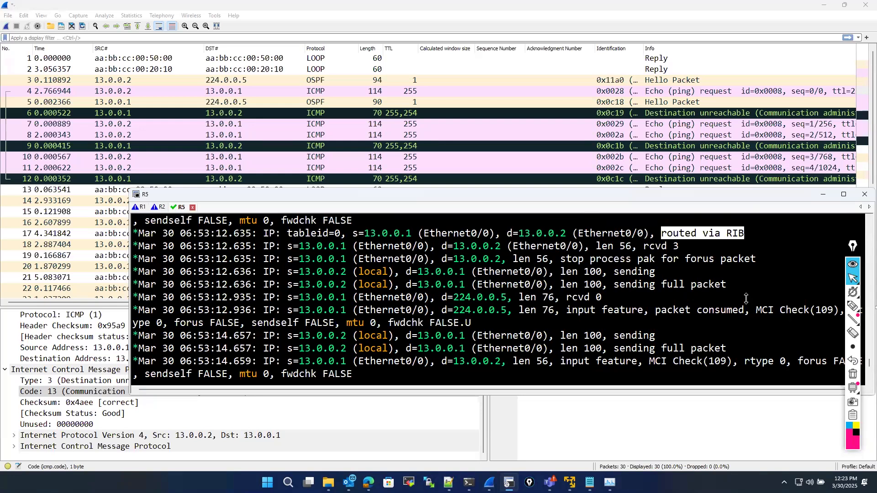
pyautogui.moveTo(614, 284); pyautogui.dragTo(749, 300)
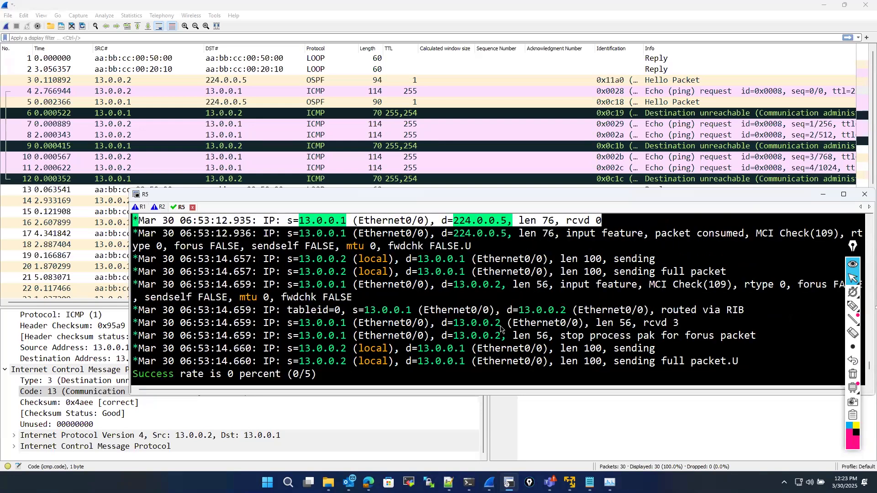
pyautogui.write('u all')
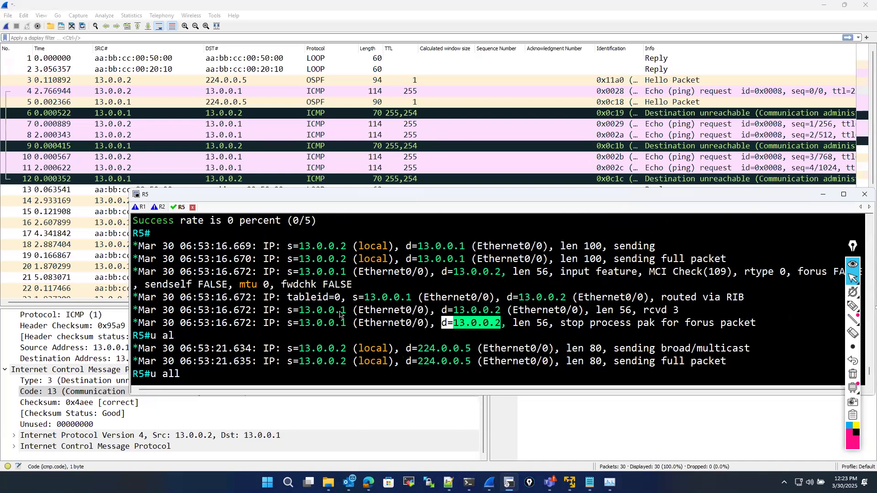
pyautogui.doubleClick(340, 314)
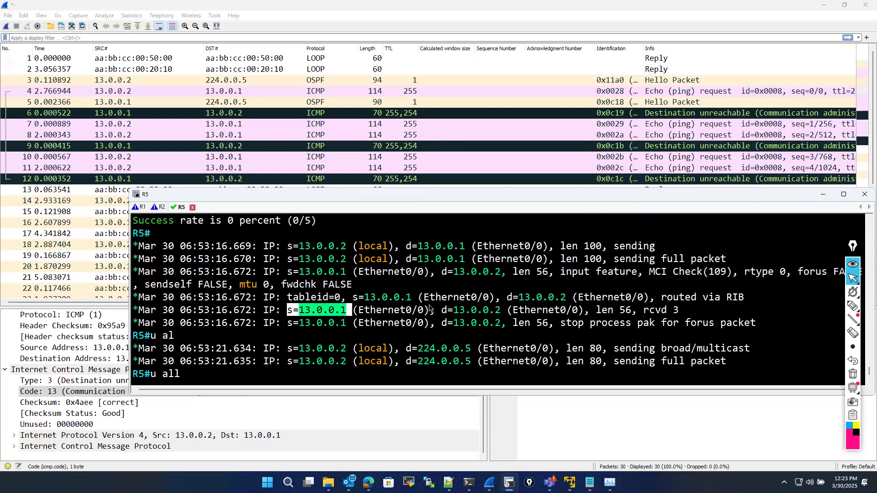
pyautogui.moveTo(470, 310); pyautogui.dragTo(530, 323)
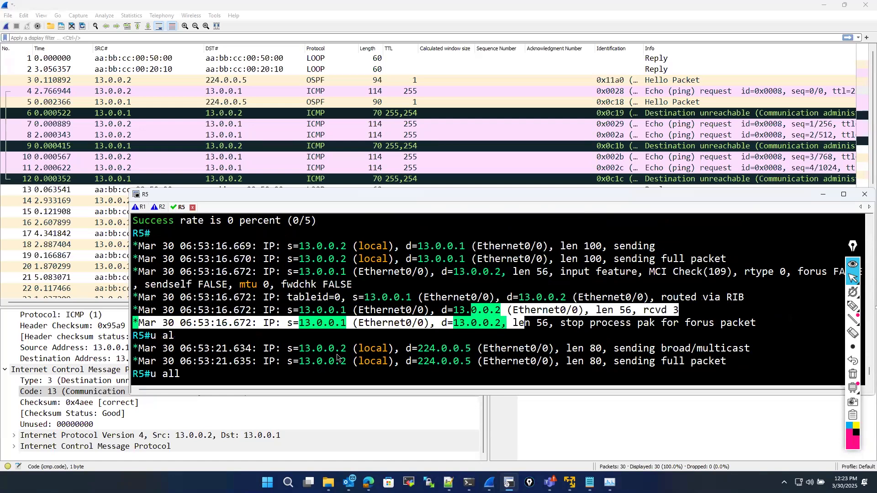
pyautogui.moveTo(443, 354); pyautogui.dragTo(335, 361)
pyautogui.press('Return')
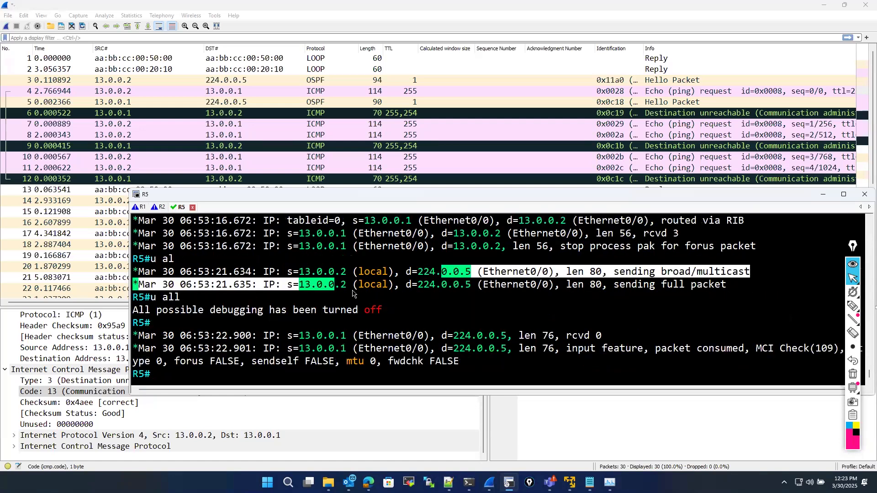
pyautogui.scroll(4, 353, 291)
pyautogui.scroll(6, 353, 292)
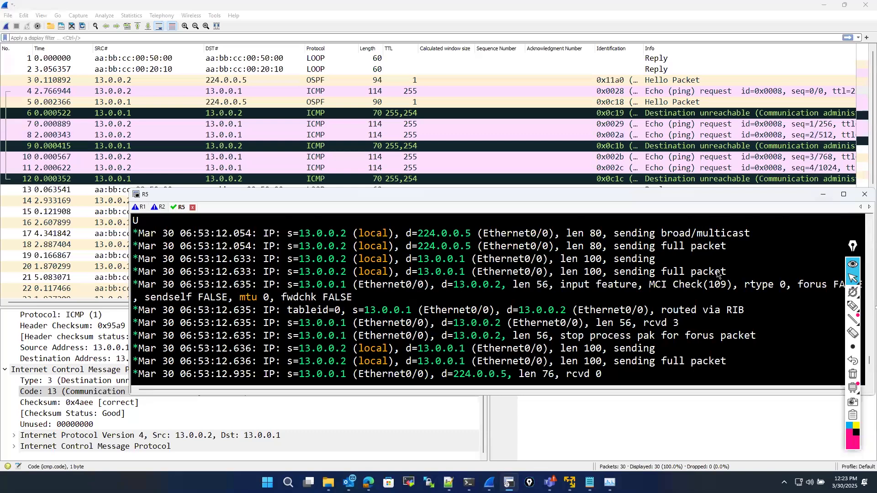
# Return to the Wireshark capture and review packet 6's Ethernet and IPv4 header details
pyautogui.click(50, 386)
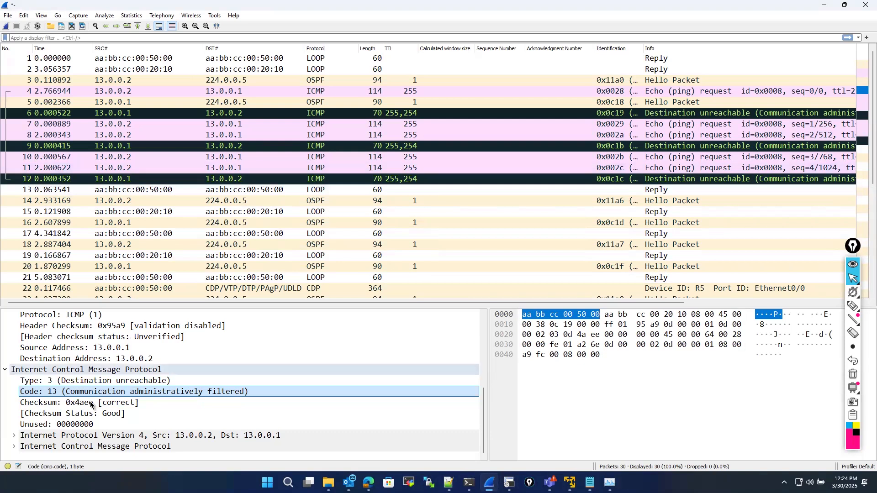
pyautogui.scroll(5, 83, 371)
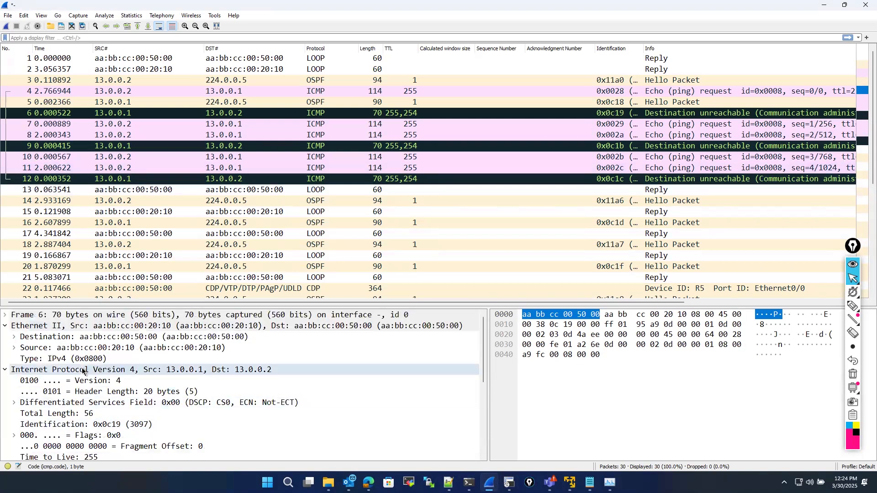